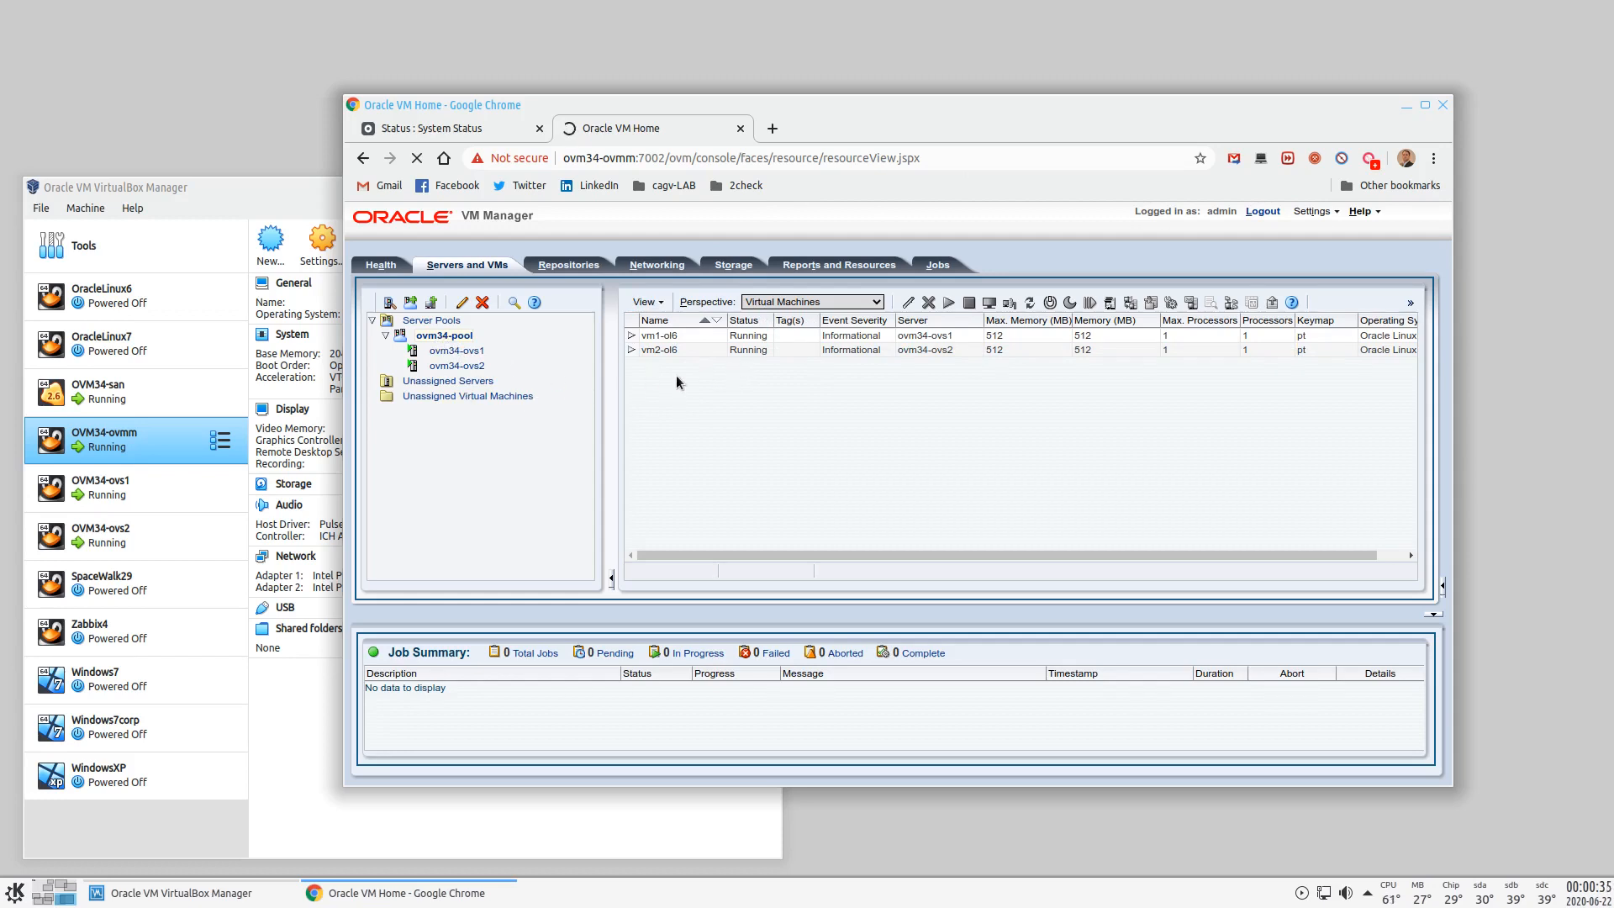
# - Check the vm2-ol6 and vm1-ol6 rows, then switch to the Konsole desktop
pyautogui.click(807, 346)
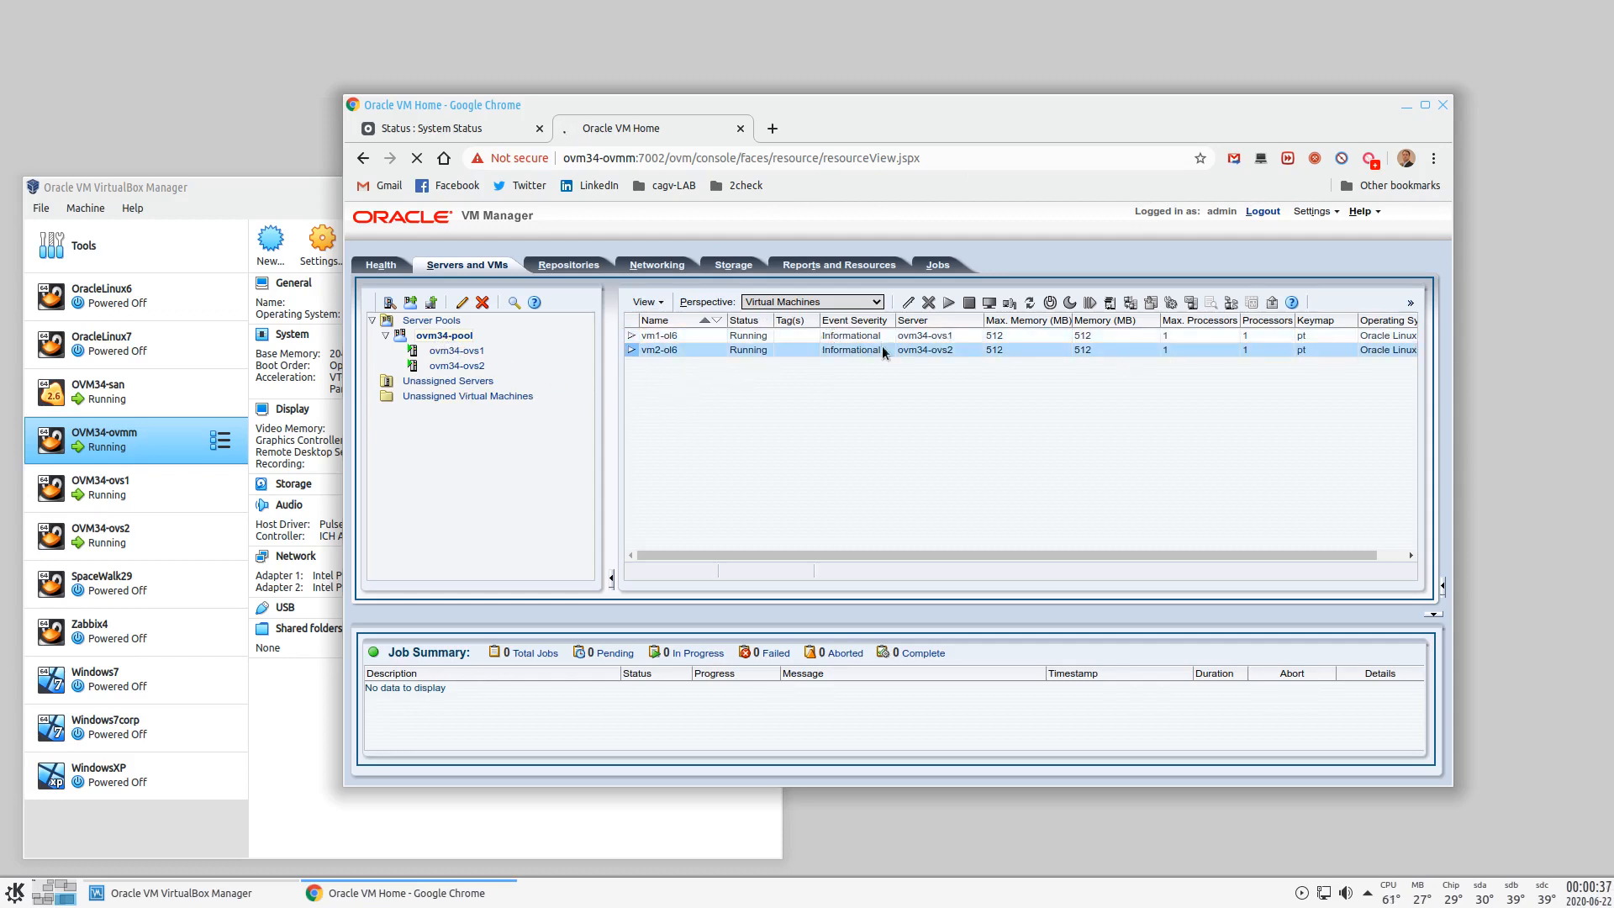
pyautogui.click(760, 336)
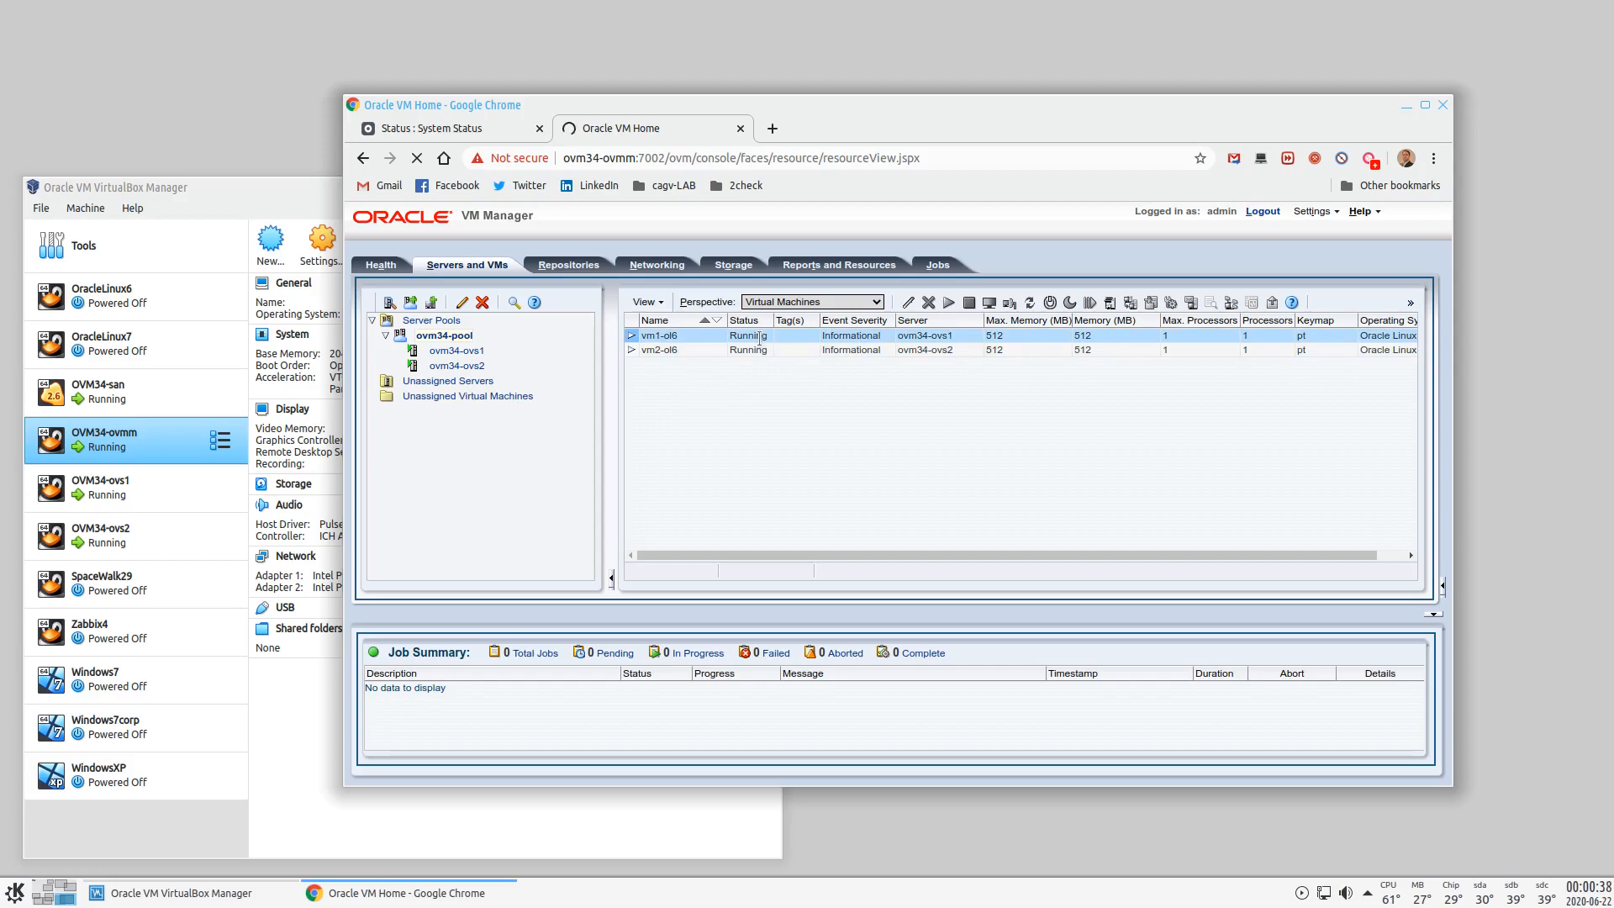
pyautogui.click(66, 890)
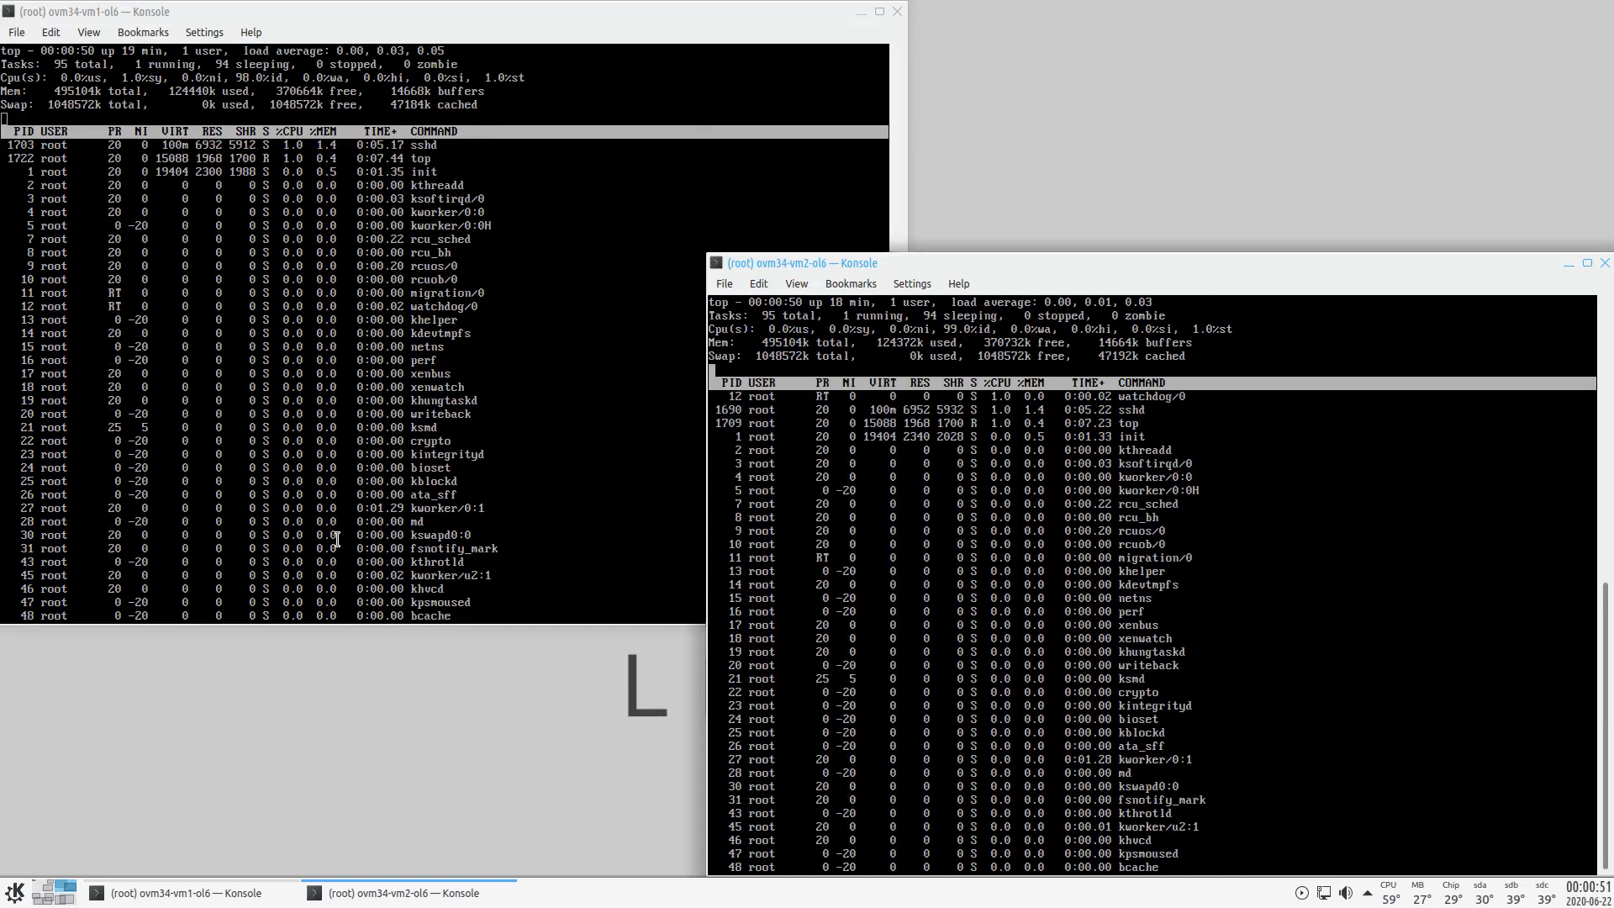
# - Review top in the vm1-ol6 and vm2-ol6 Konsole windows, then return to the manager desktop
pyautogui.click(93, 12)
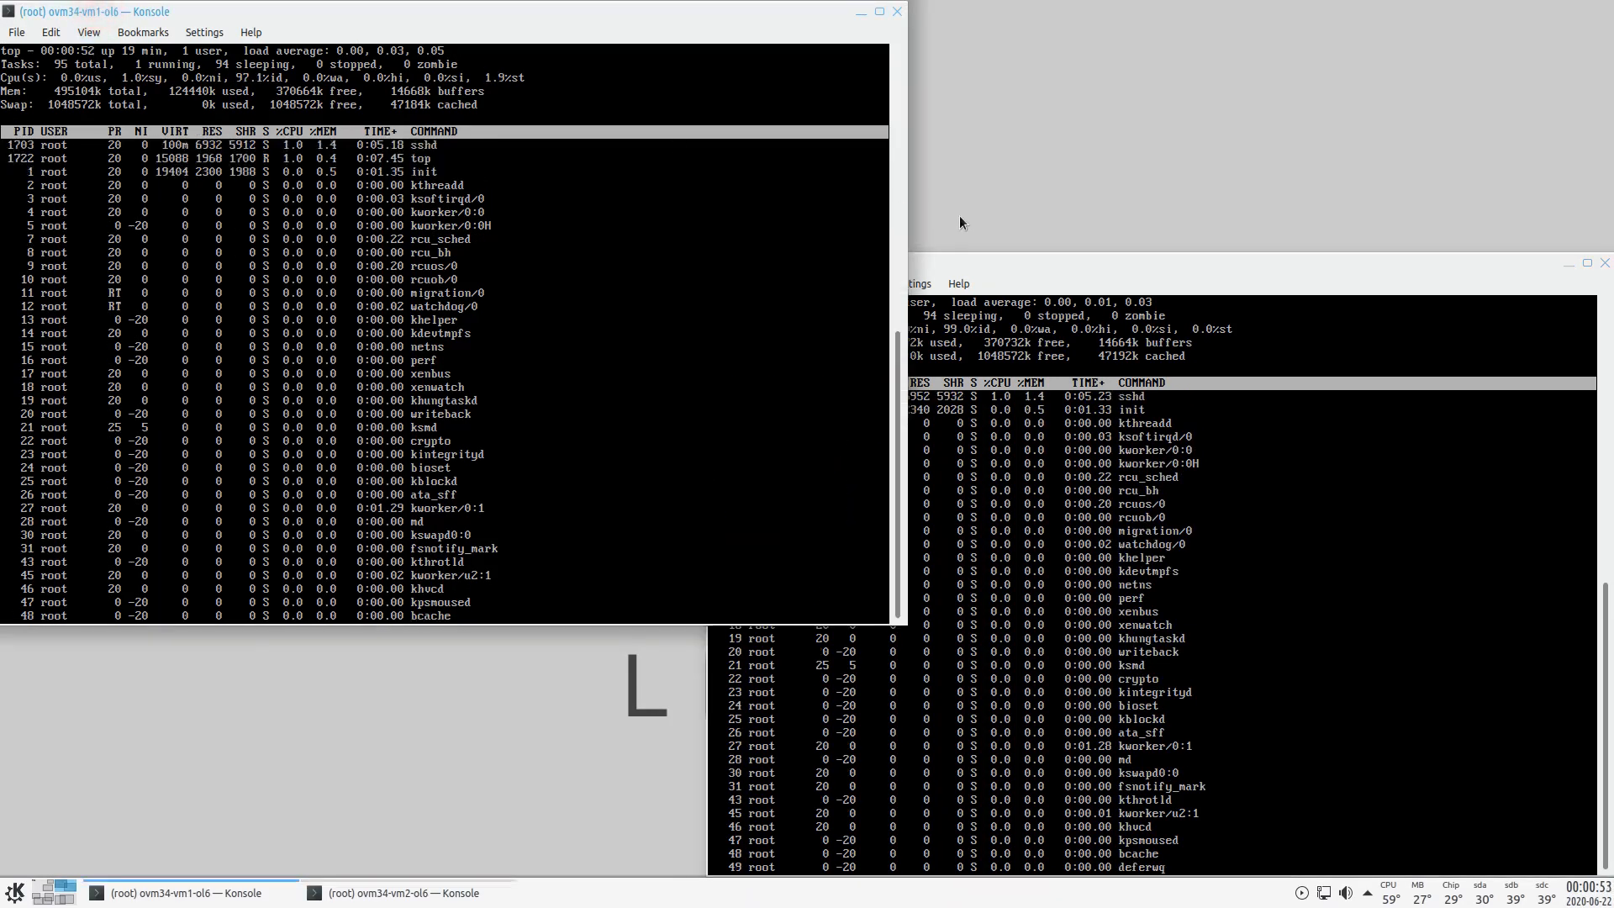
pyautogui.click(962, 261)
pyautogui.click(798, 266)
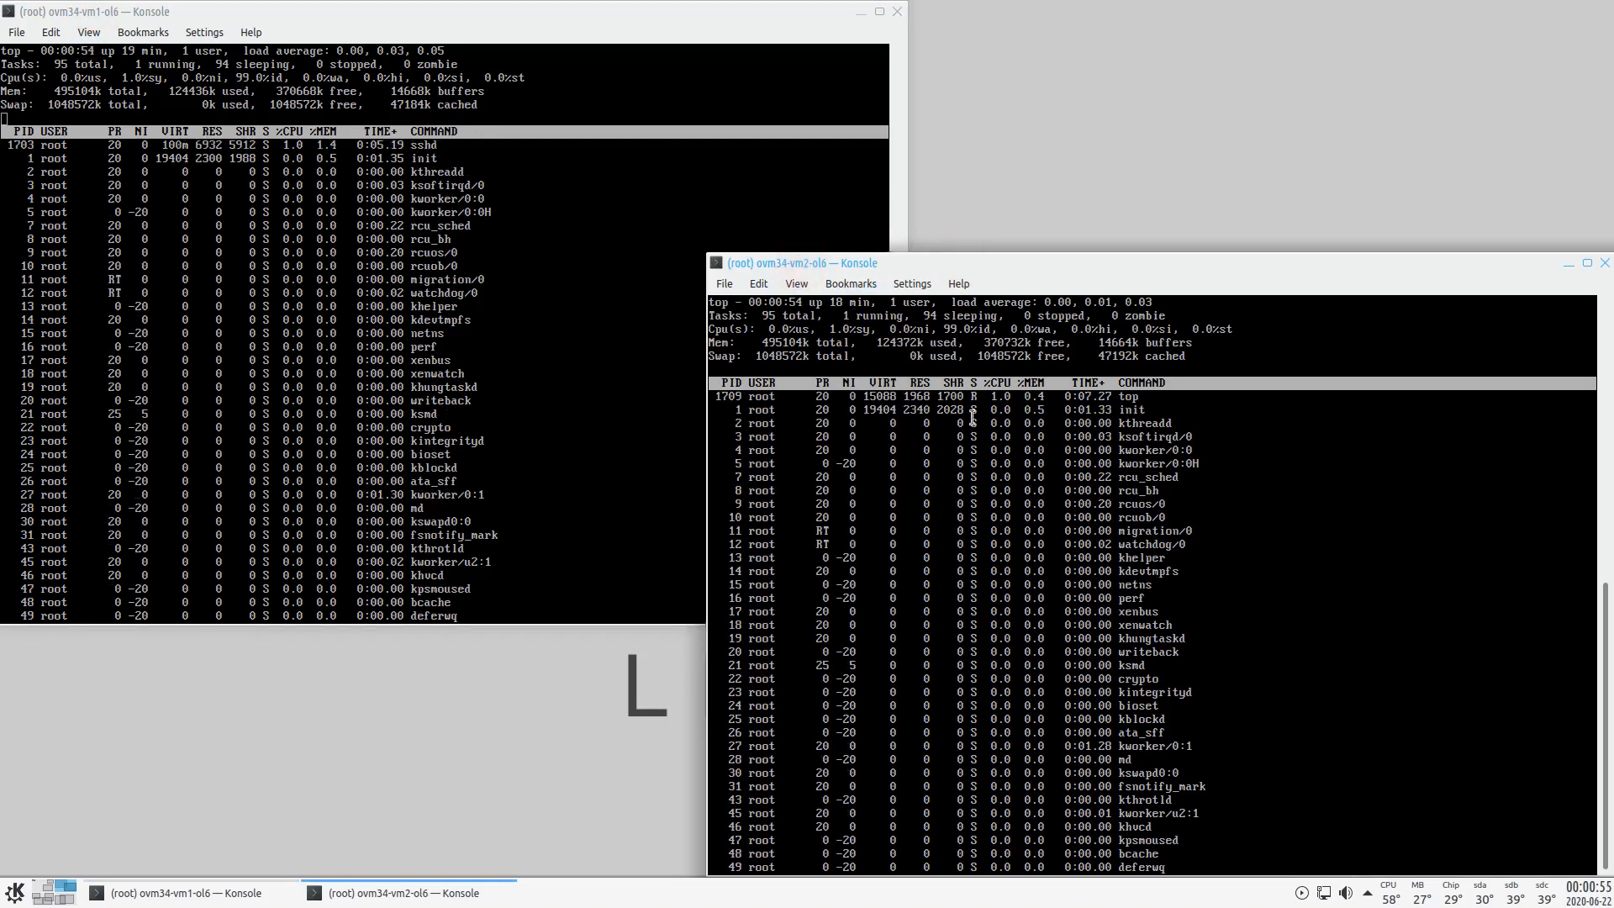
pyautogui.click(68, 901)
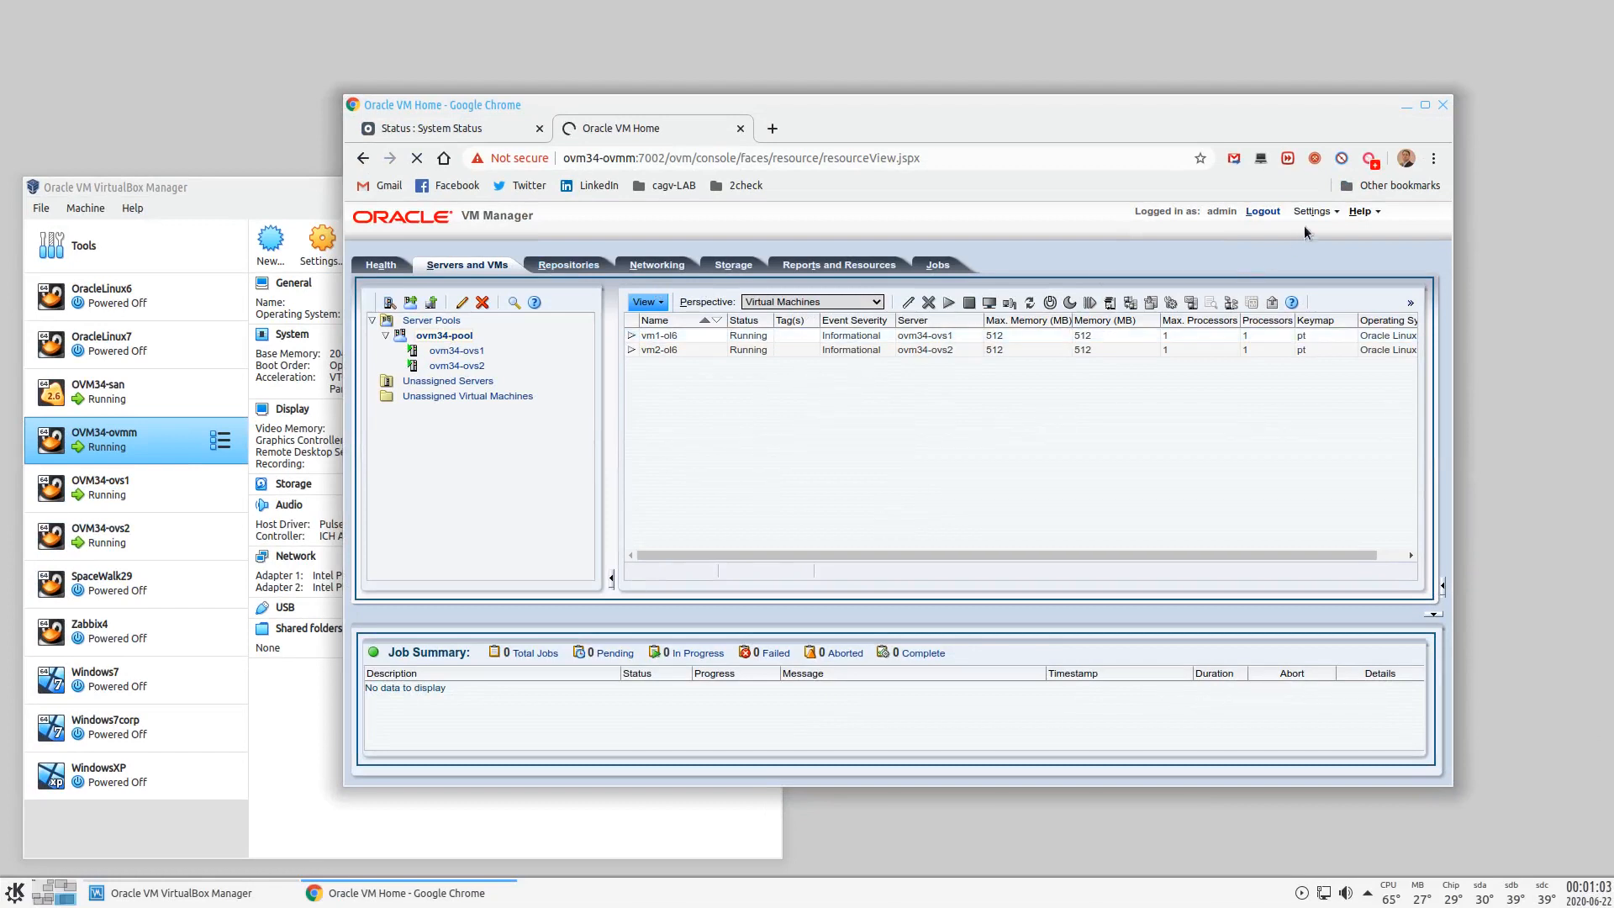
# - Read version 3.4.2.1384 and the manager UUID in Help > About, then go to the VM consoles desktop
pyautogui.click(1335, 210)
pyautogui.click(1358, 212)
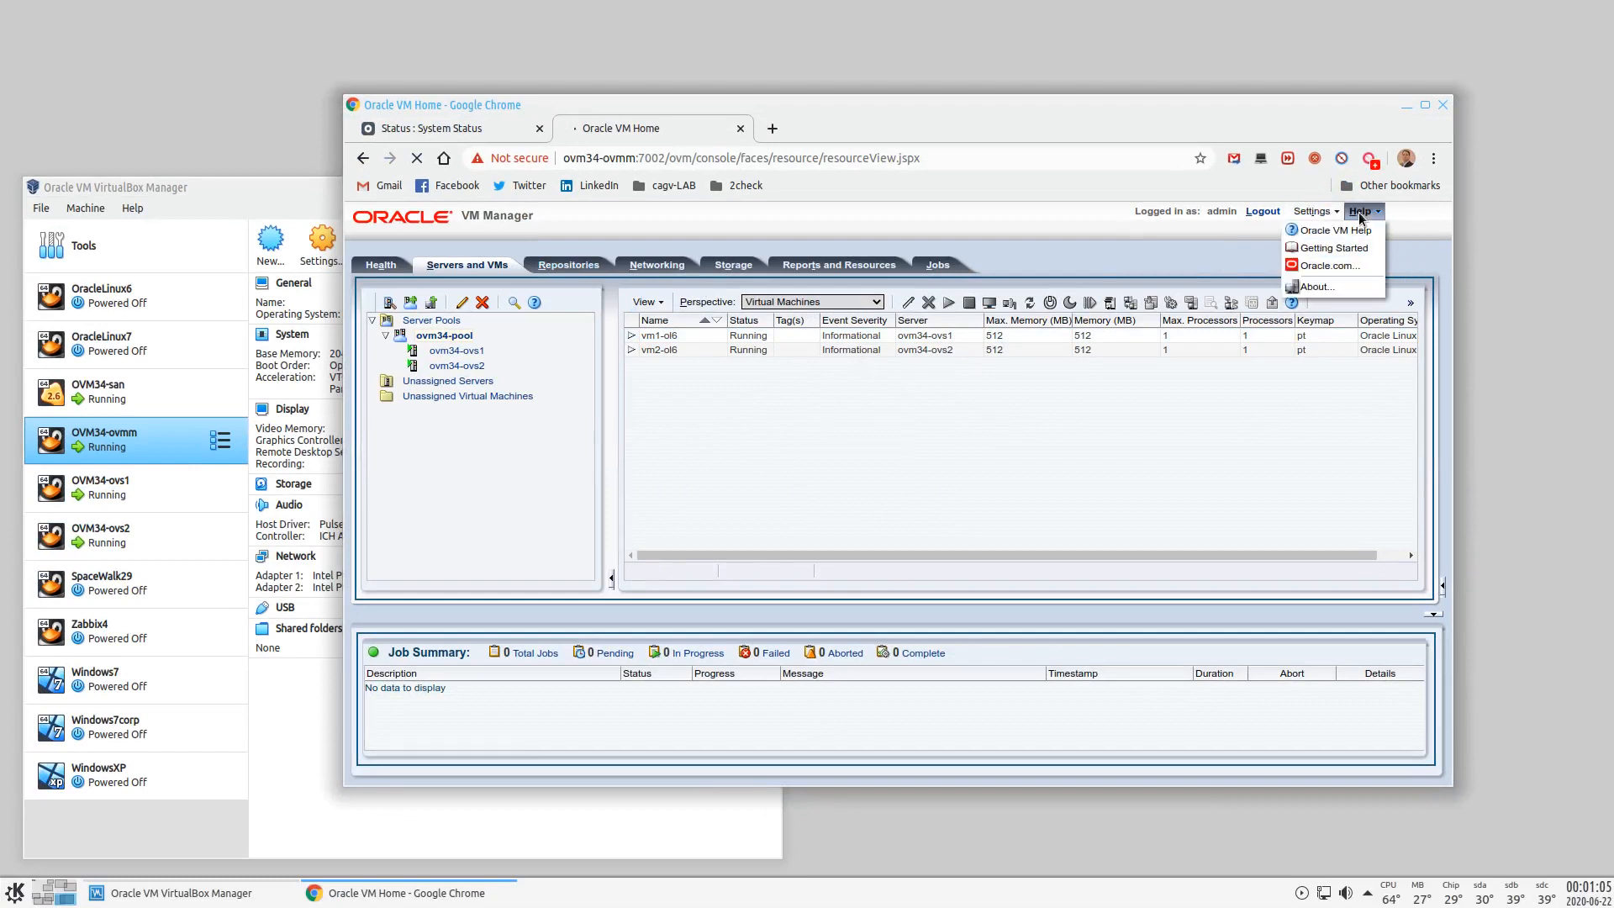
pyautogui.click(1316, 286)
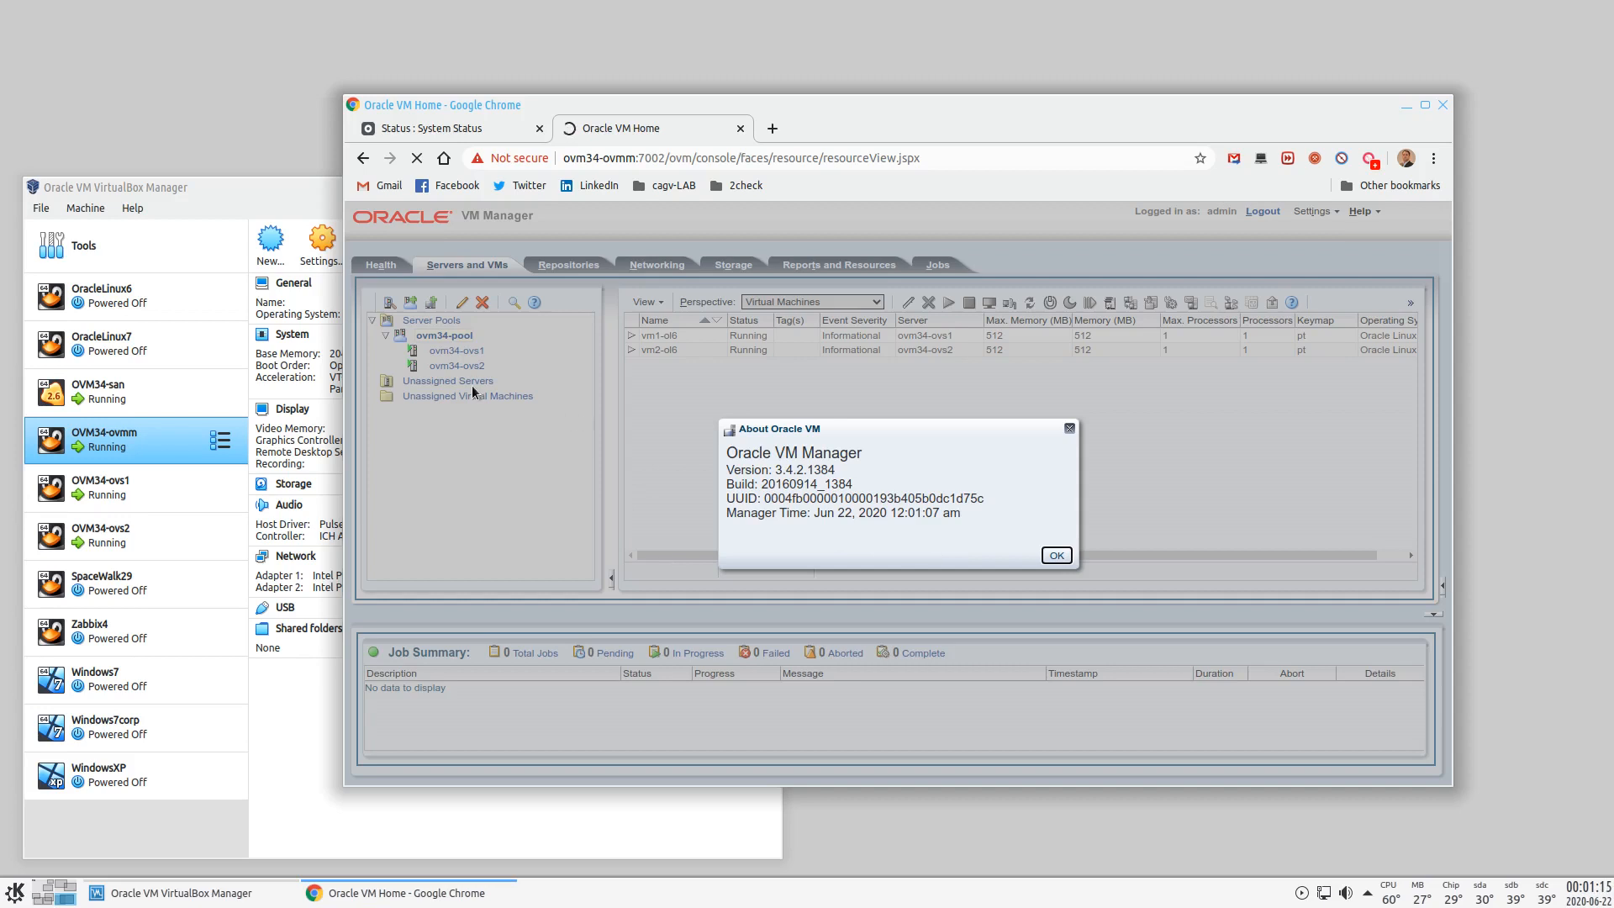
pyautogui.click(1055, 555)
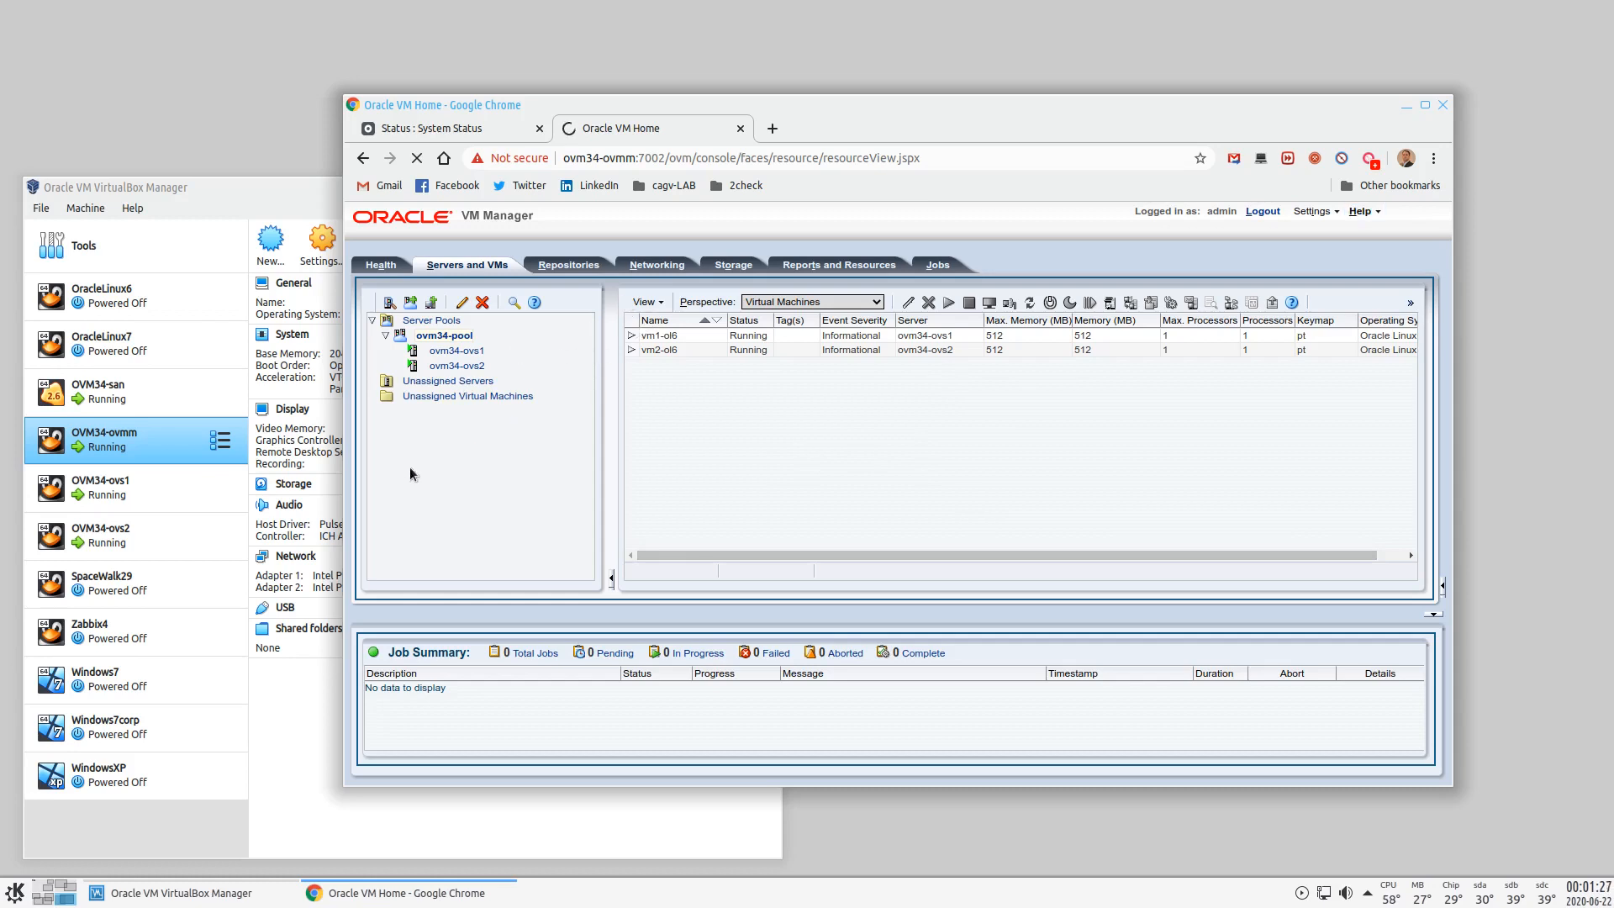
pyautogui.click(53, 899)
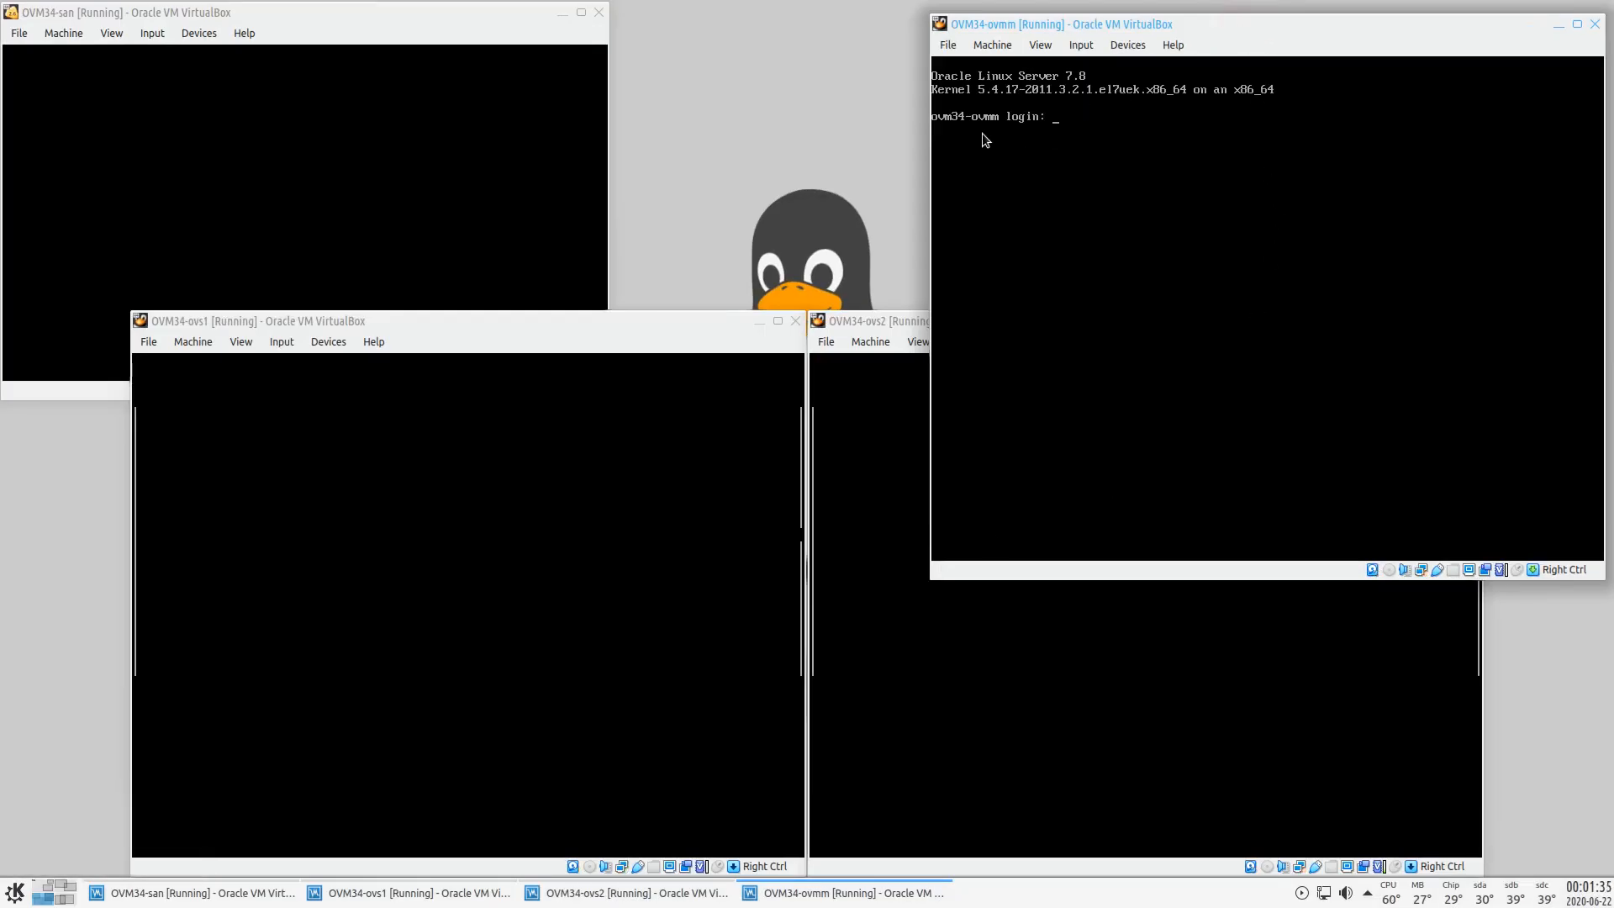
# - Close the OVM34-ovmm console choosing Power off, then switch back to the other desktop
pyautogui.click(1595, 23)
pyautogui.click(1250, 330)
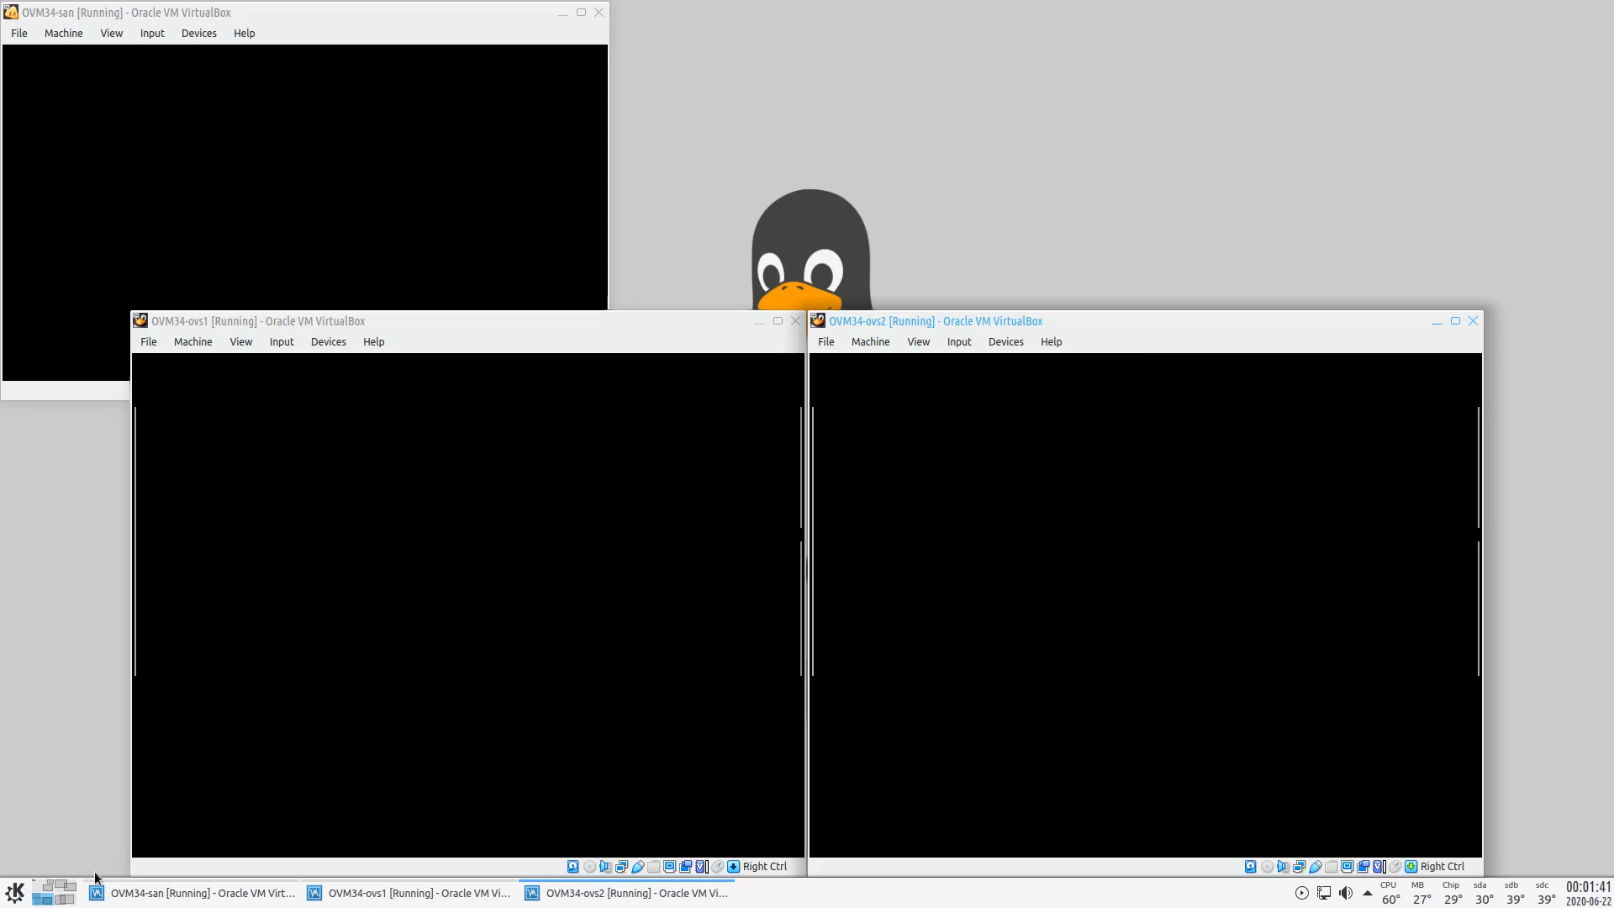
pyautogui.click(64, 897)
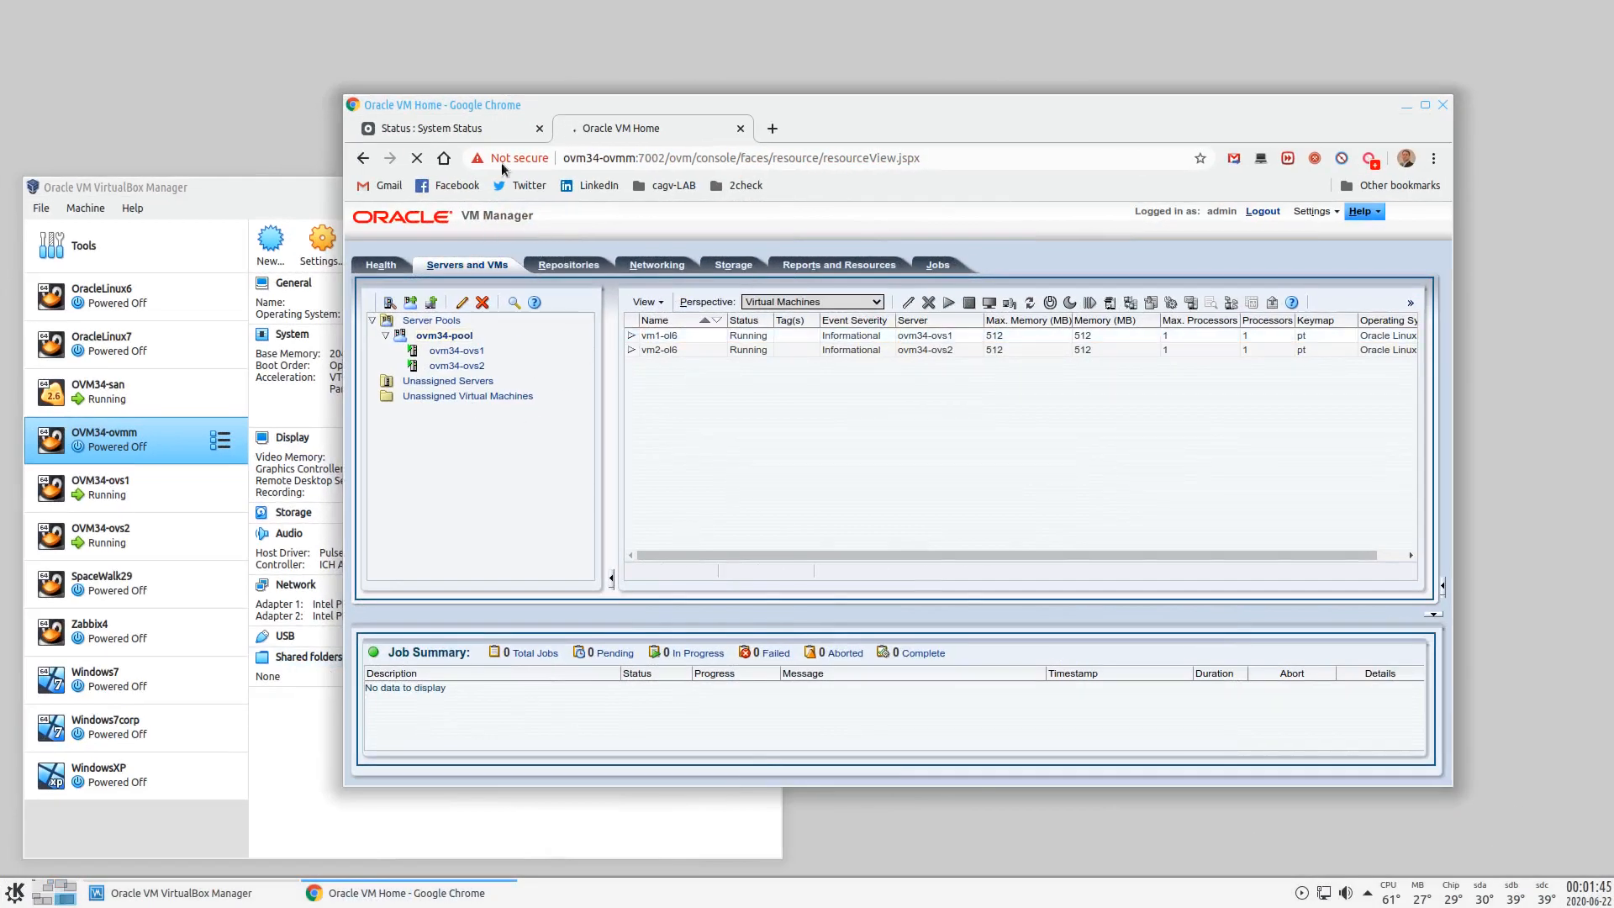
pyautogui.click(570, 265)
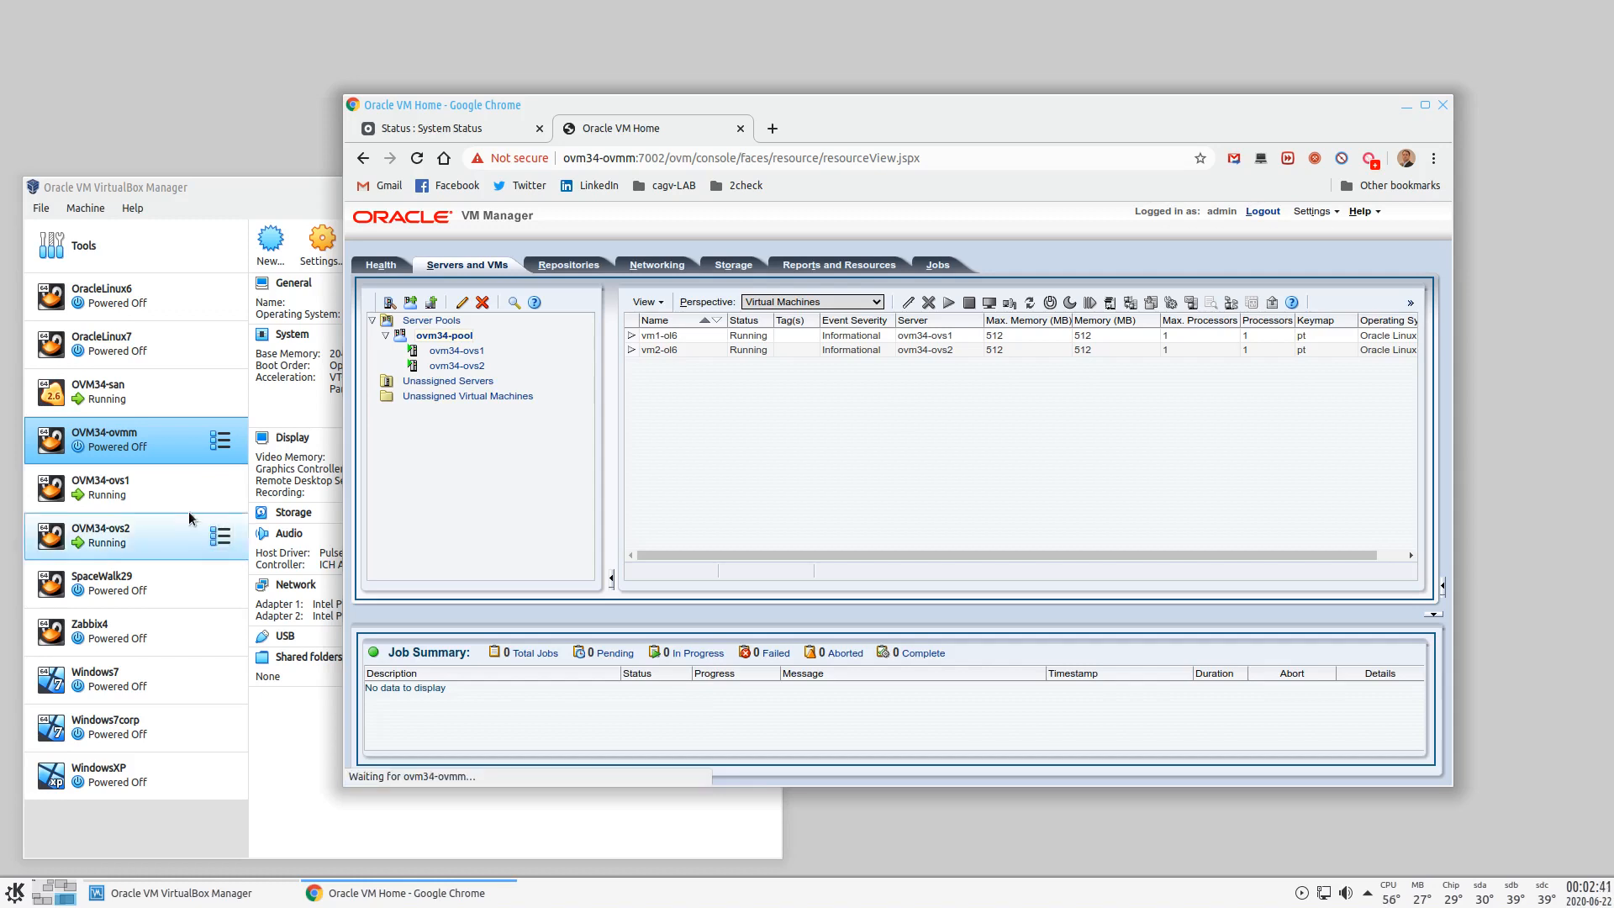
# - Make a full clone of OracleLinux7 named ovm34-ovmm-new
pyautogui.click(278, 187)
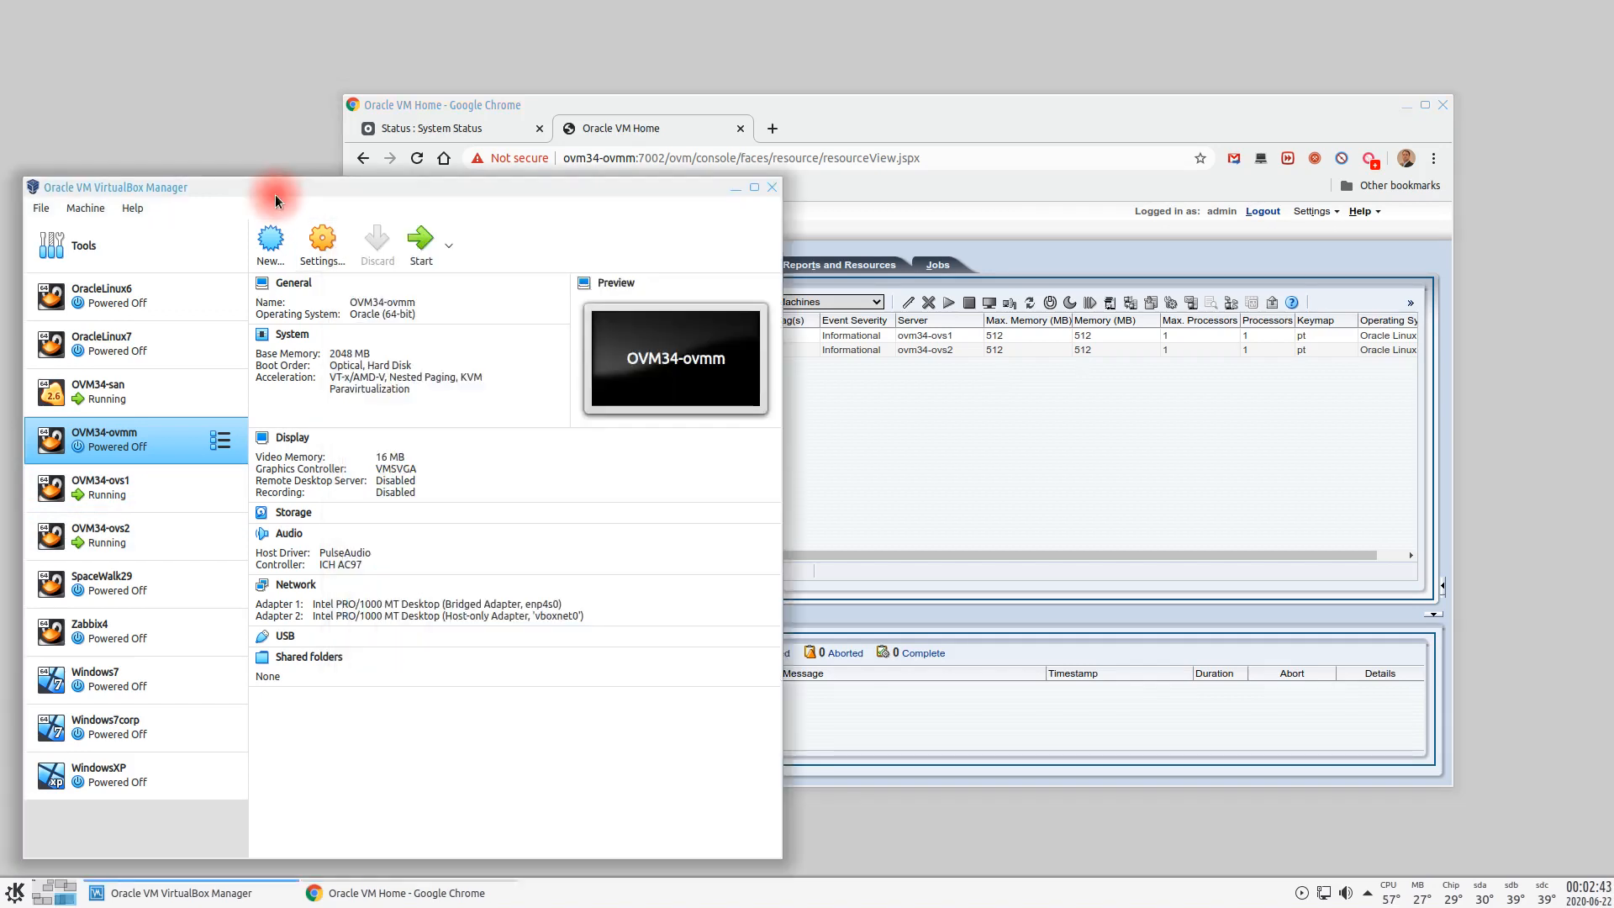
pyautogui.click(133, 357)
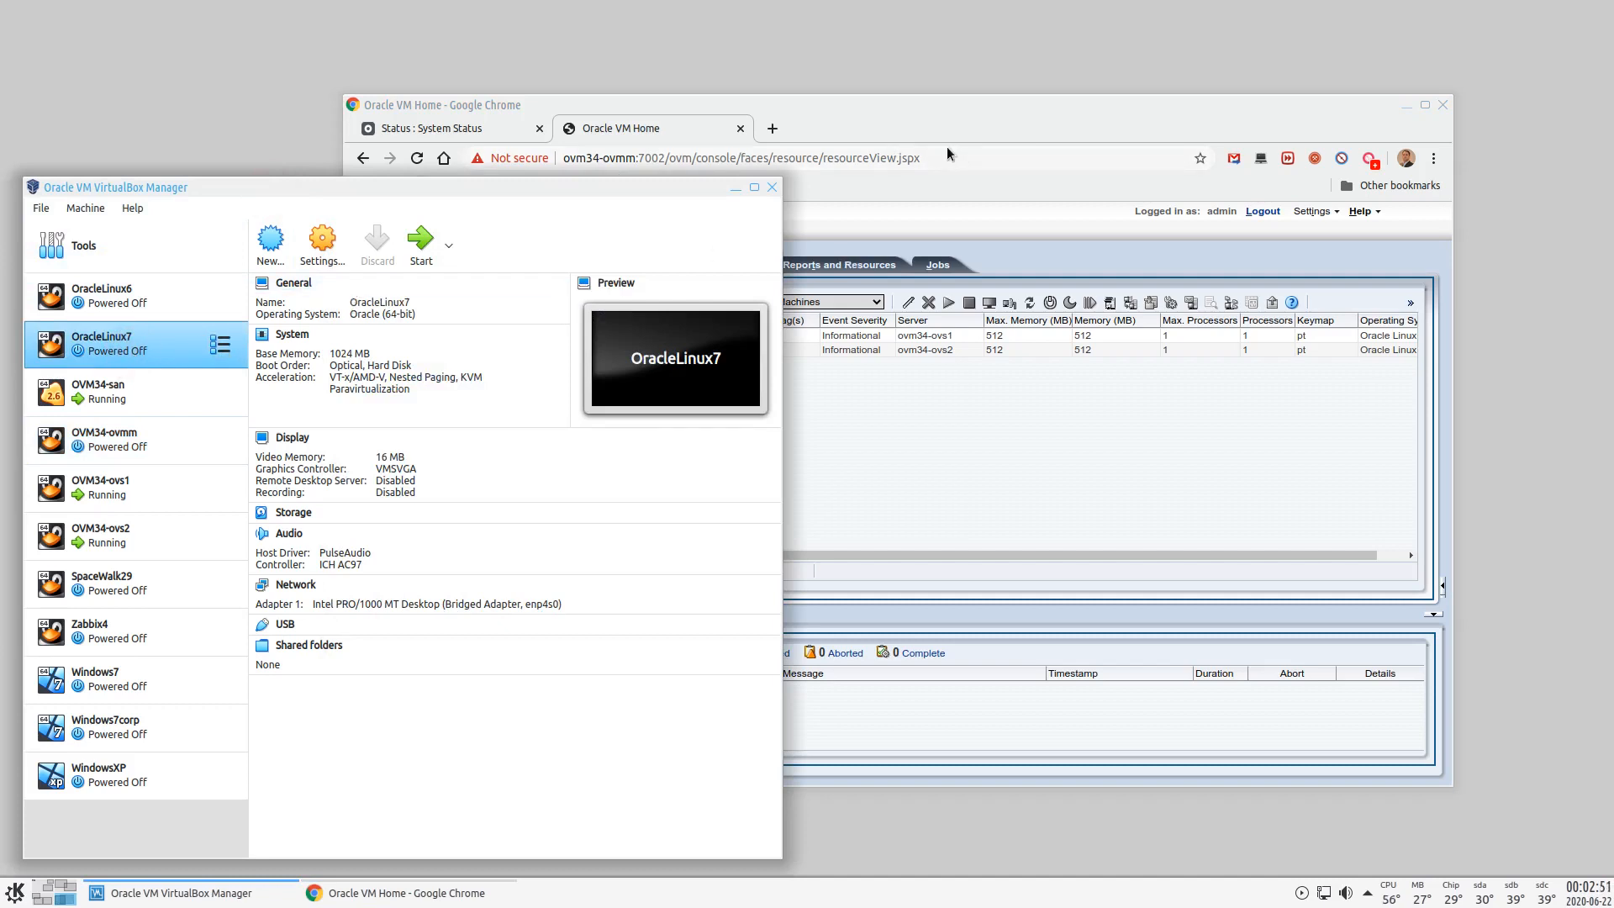
pyautogui.rightClick(127, 352)
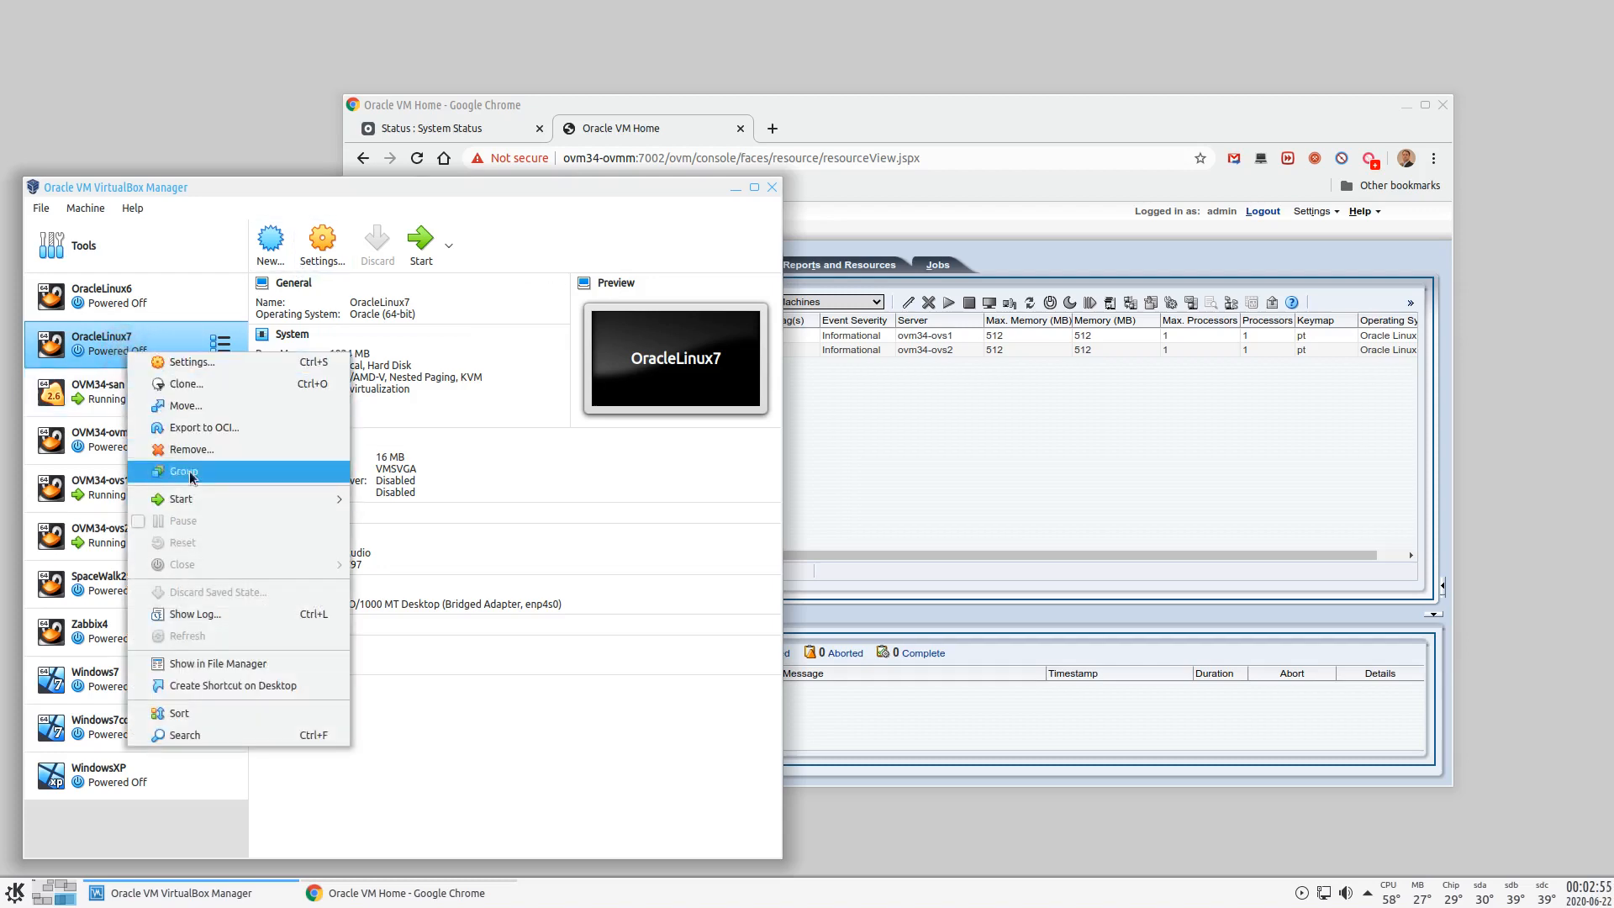
pyautogui.click(186, 384)
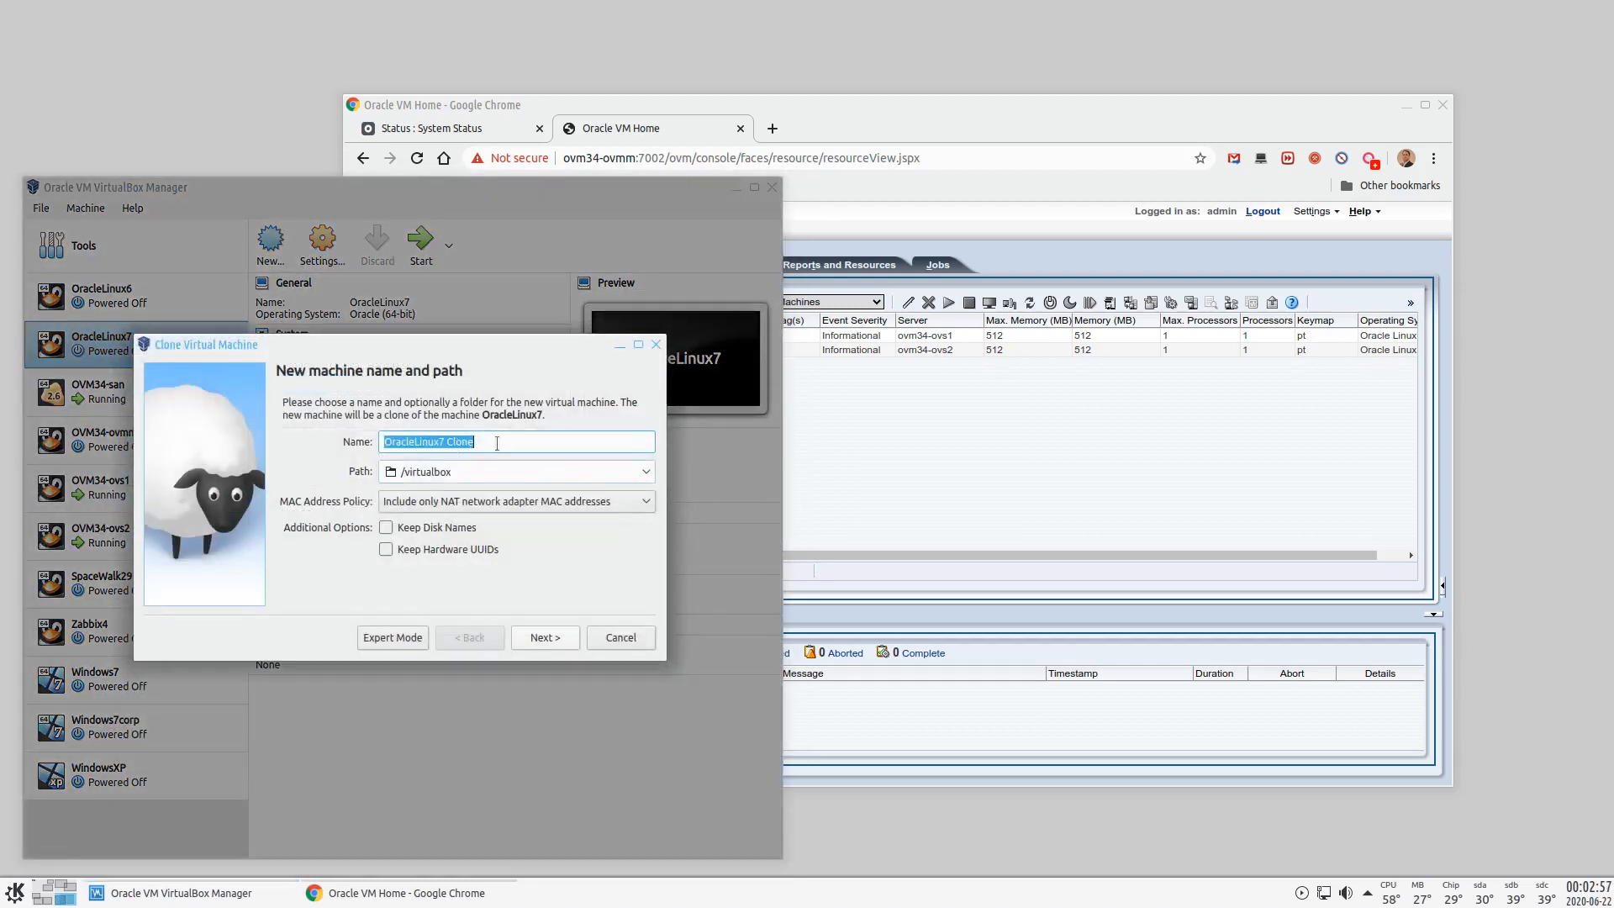
pyautogui.write('ovm34-ovm')
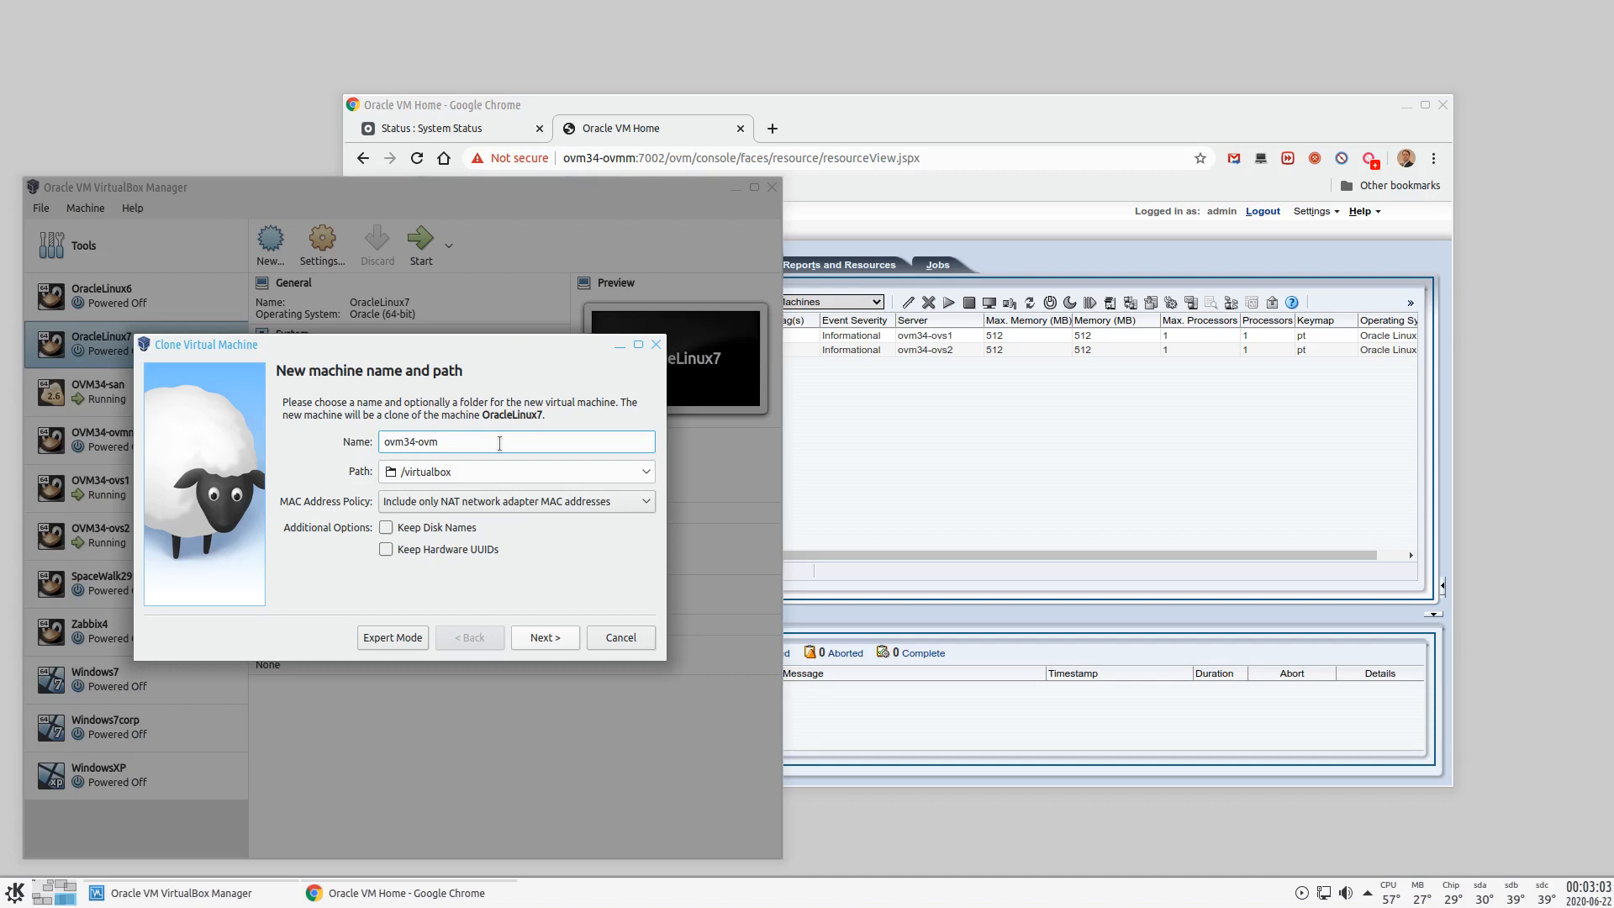
pyautogui.write('m-new')
pyautogui.click(538, 637)
pyautogui.click(539, 637)
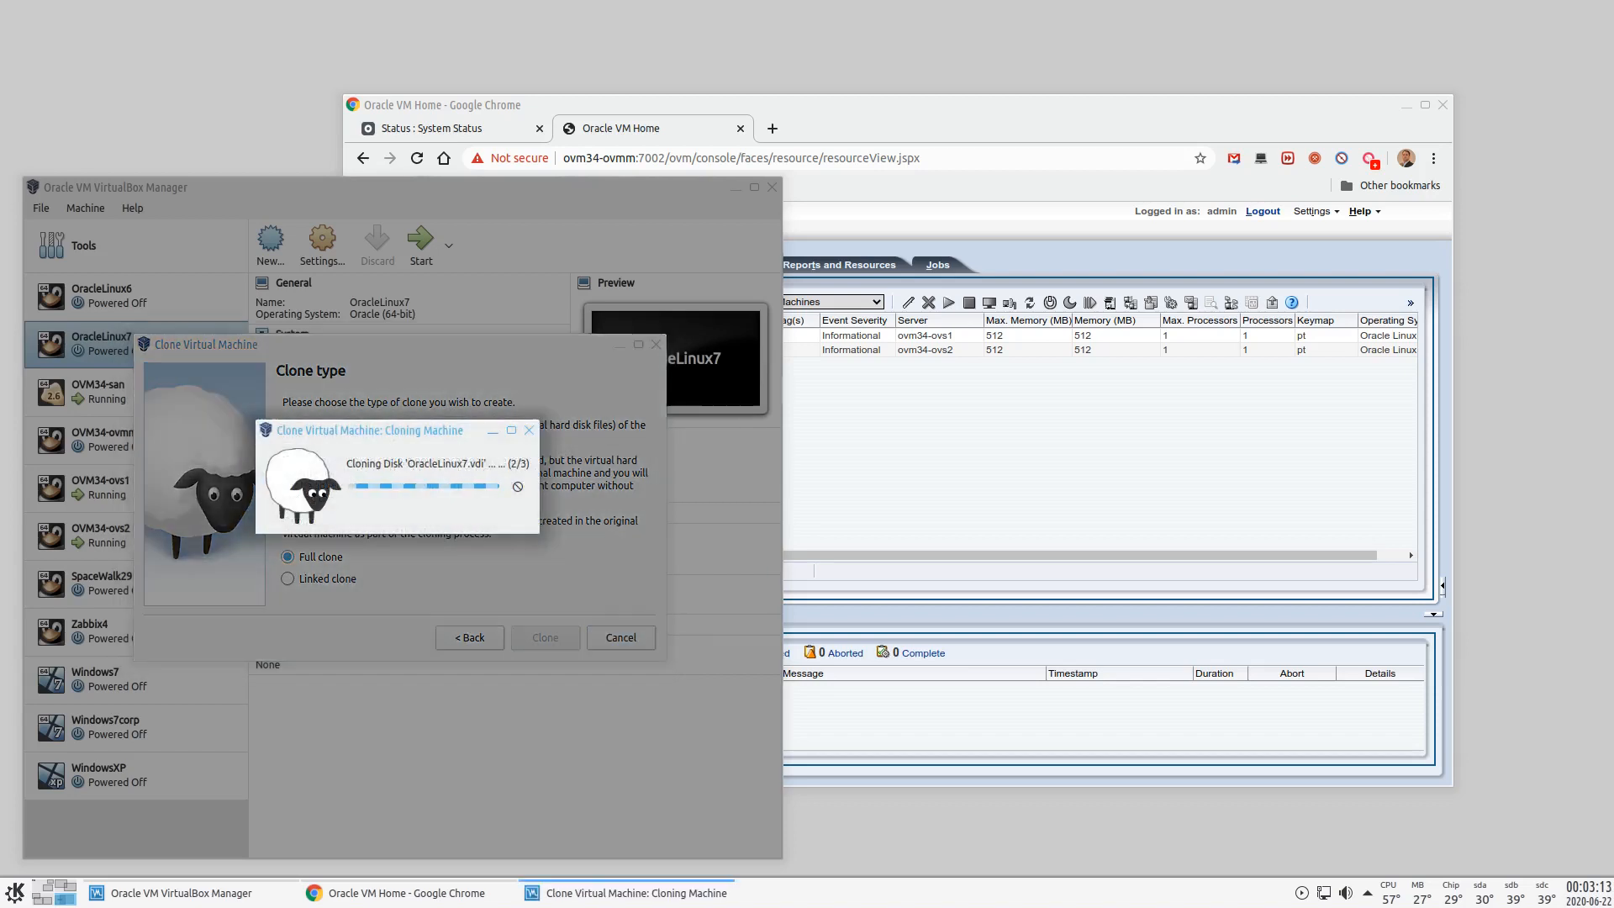
pyautogui.click(982, 110)
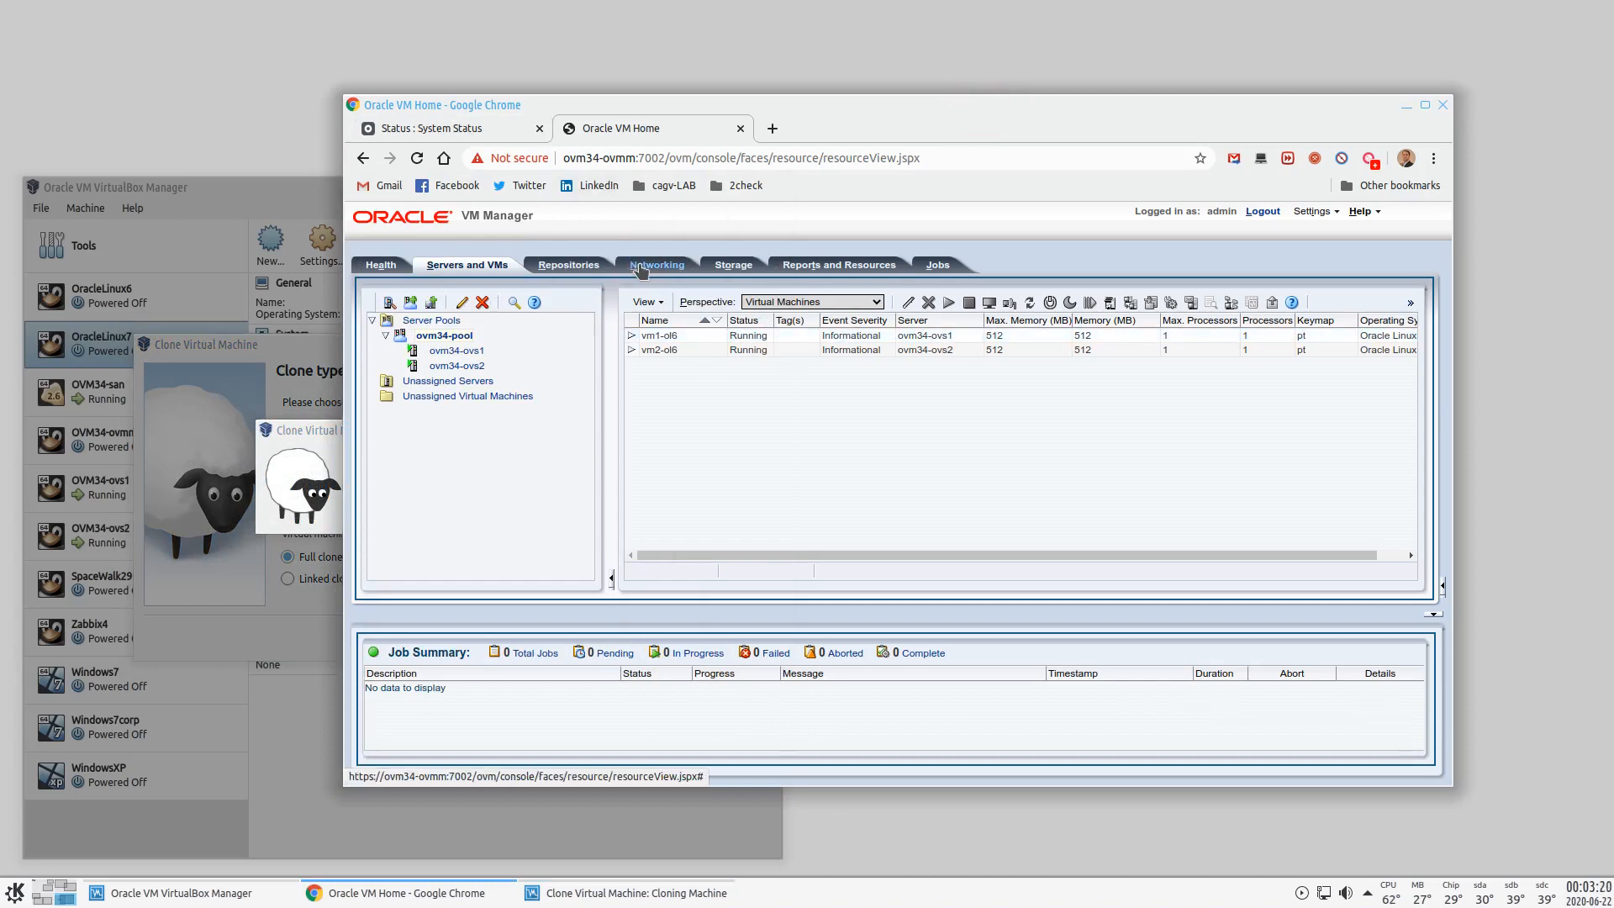
# - Select vm1-ol6, reload the manager console page, and check the storage server's Status tab
pyautogui.click(659, 335)
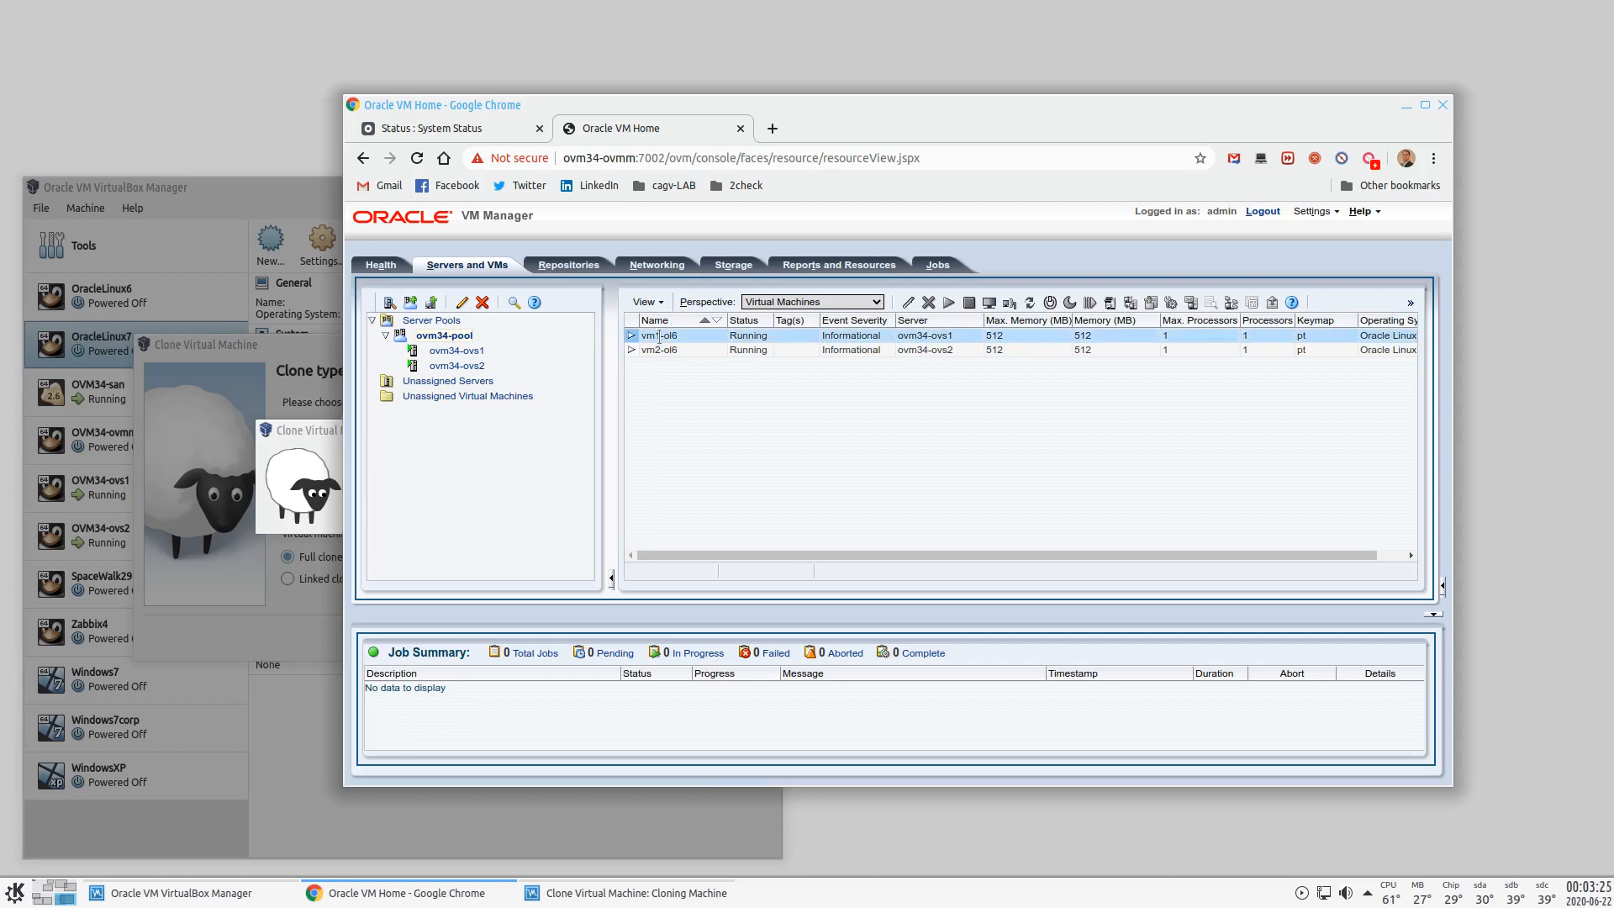
pyautogui.click(416, 158)
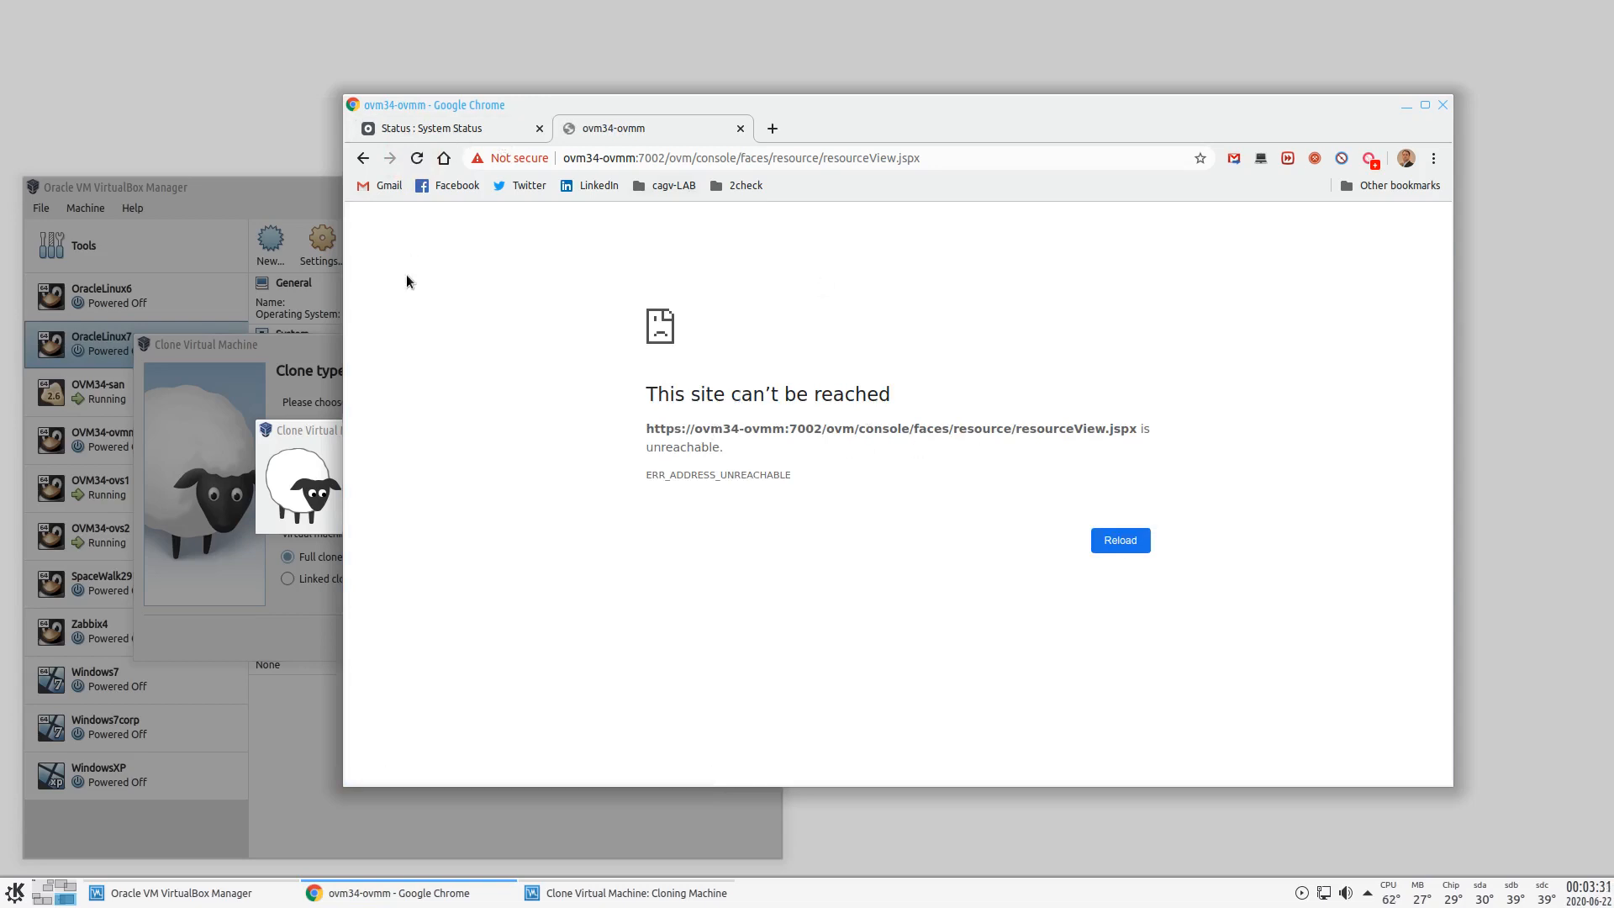
pyautogui.click(416, 128)
pyautogui.click(629, 129)
# - Bring VirtualBox Manager forward and wait for the ovm34-ovmm-new clone to finish
pyautogui.click(254, 188)
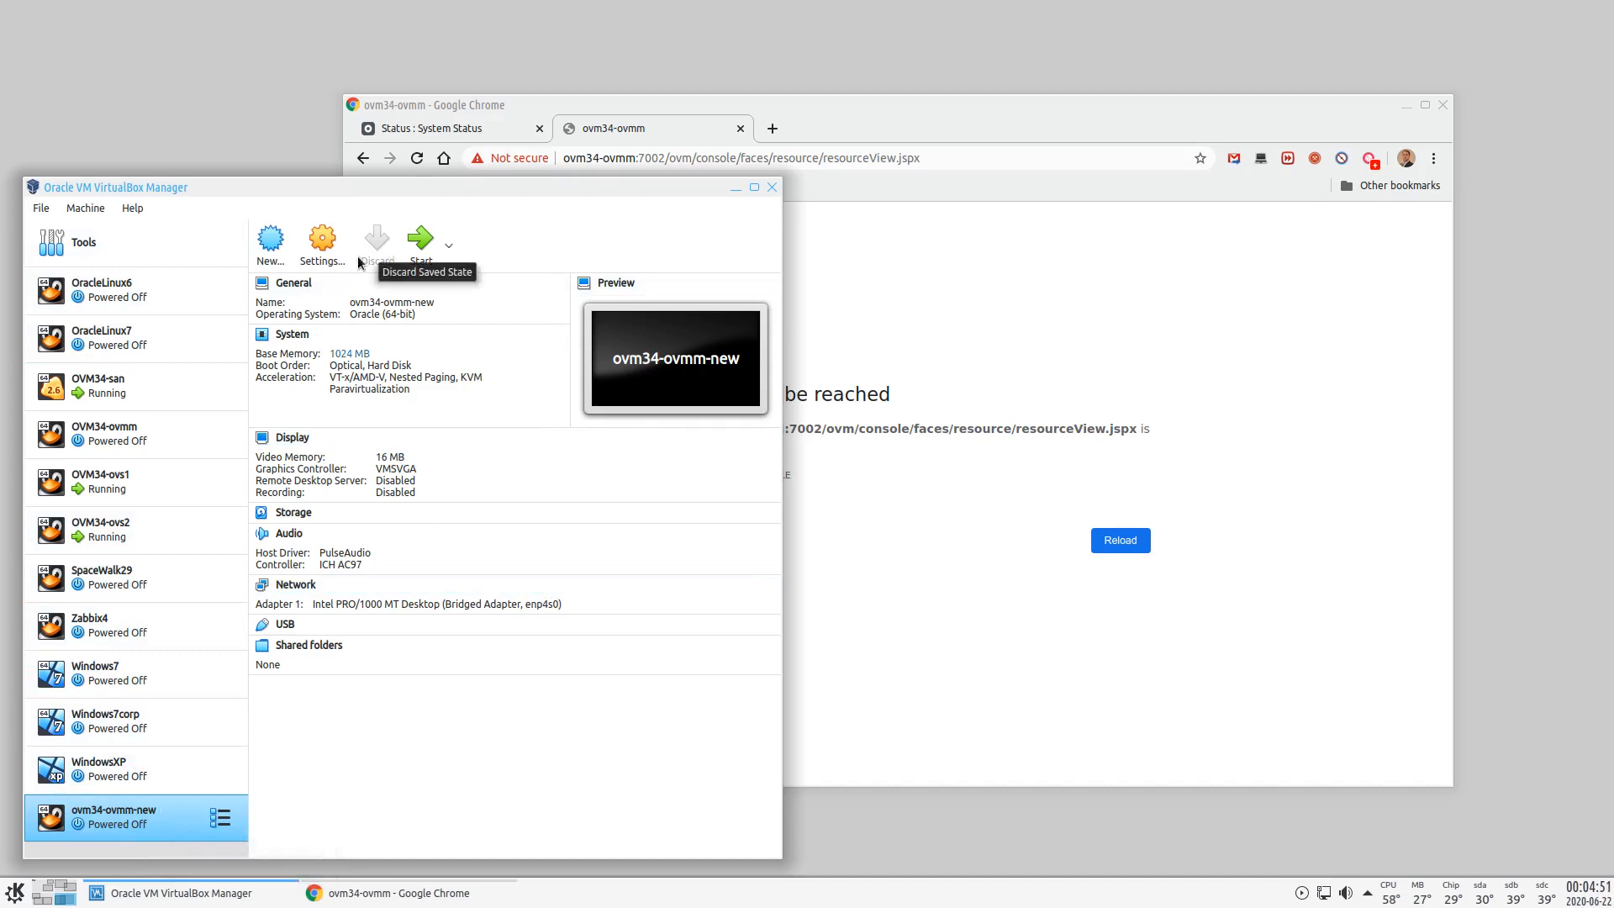
# - In ovm34-ovmm-new's System settings, set base memory to 2048 MB and processors to 2
pyautogui.click(322, 241)
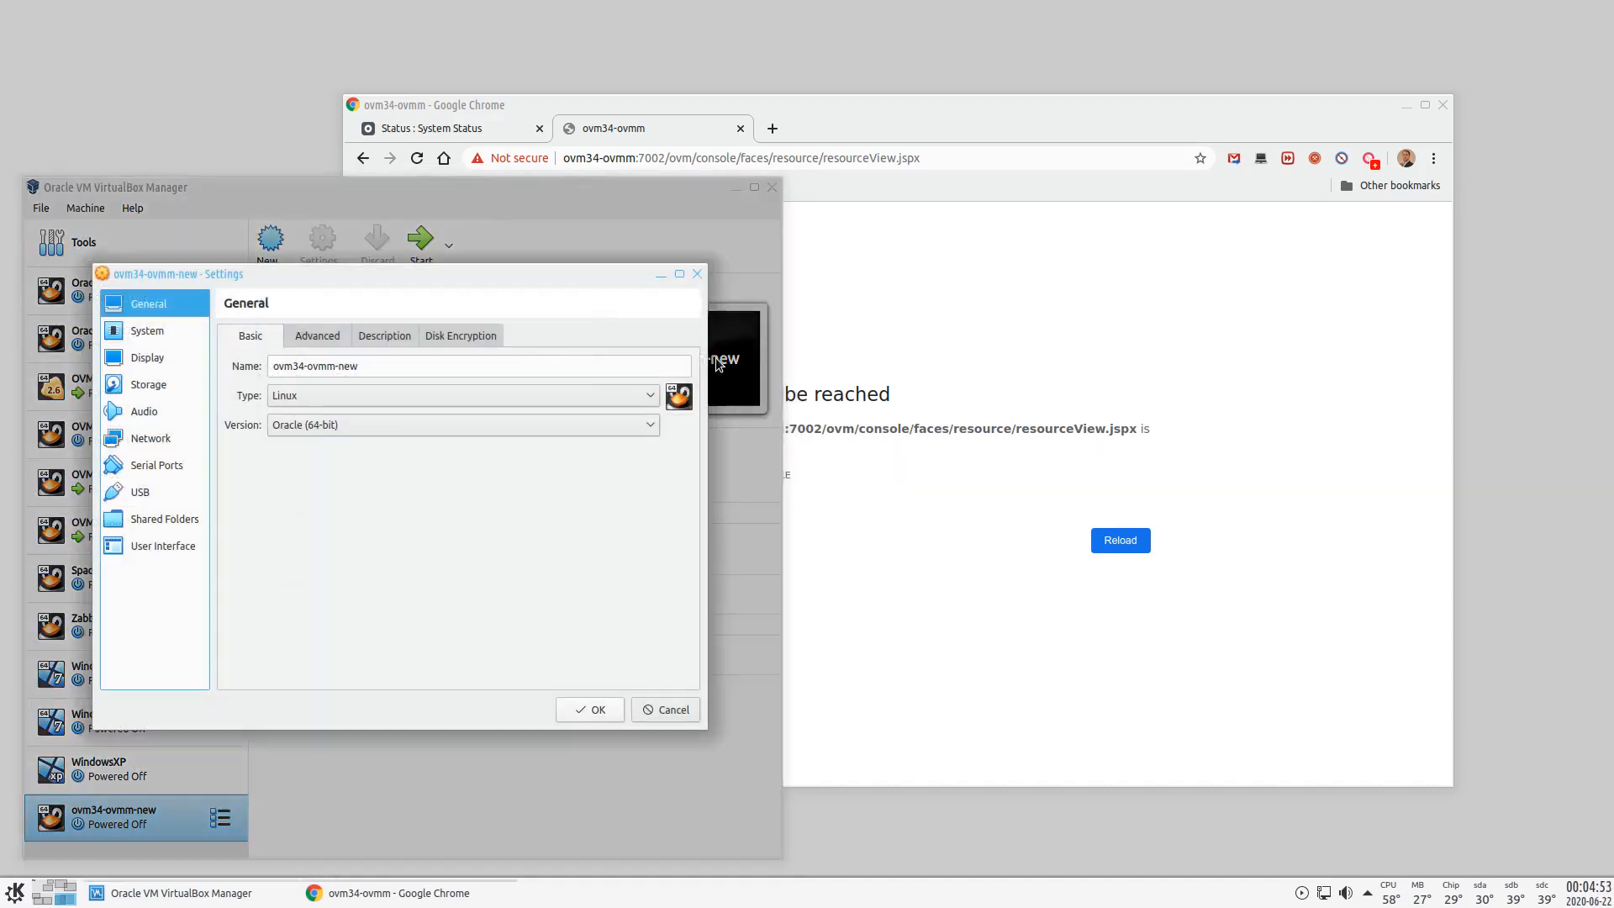
pyautogui.moveTo(419, 274); pyautogui.dragTo(1116, 220)
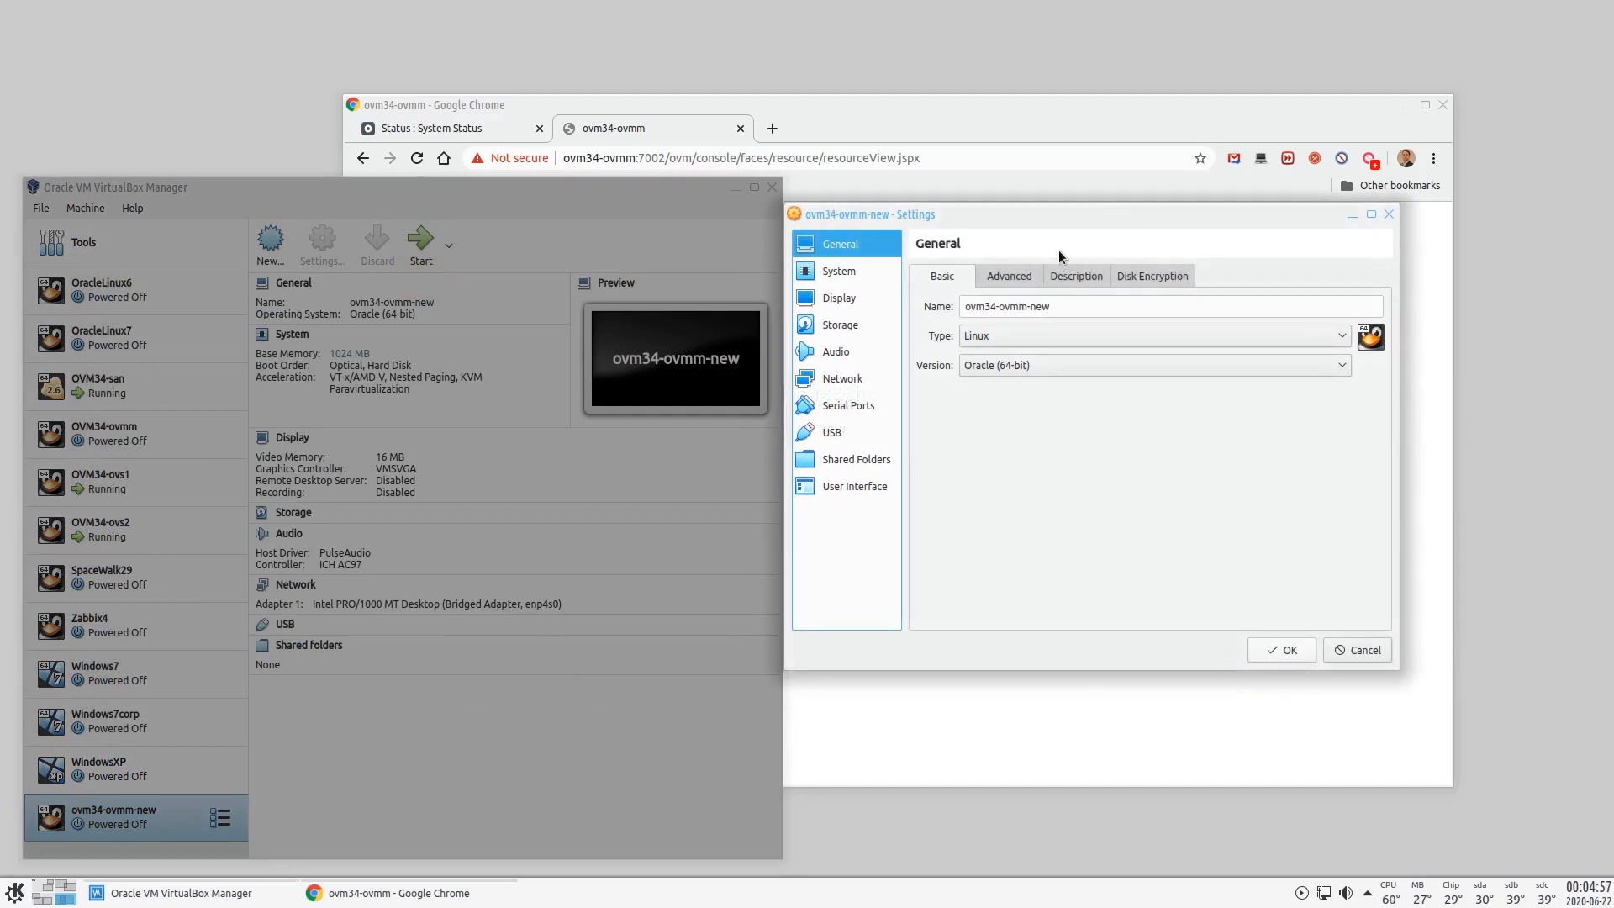
pyautogui.click(839, 298)
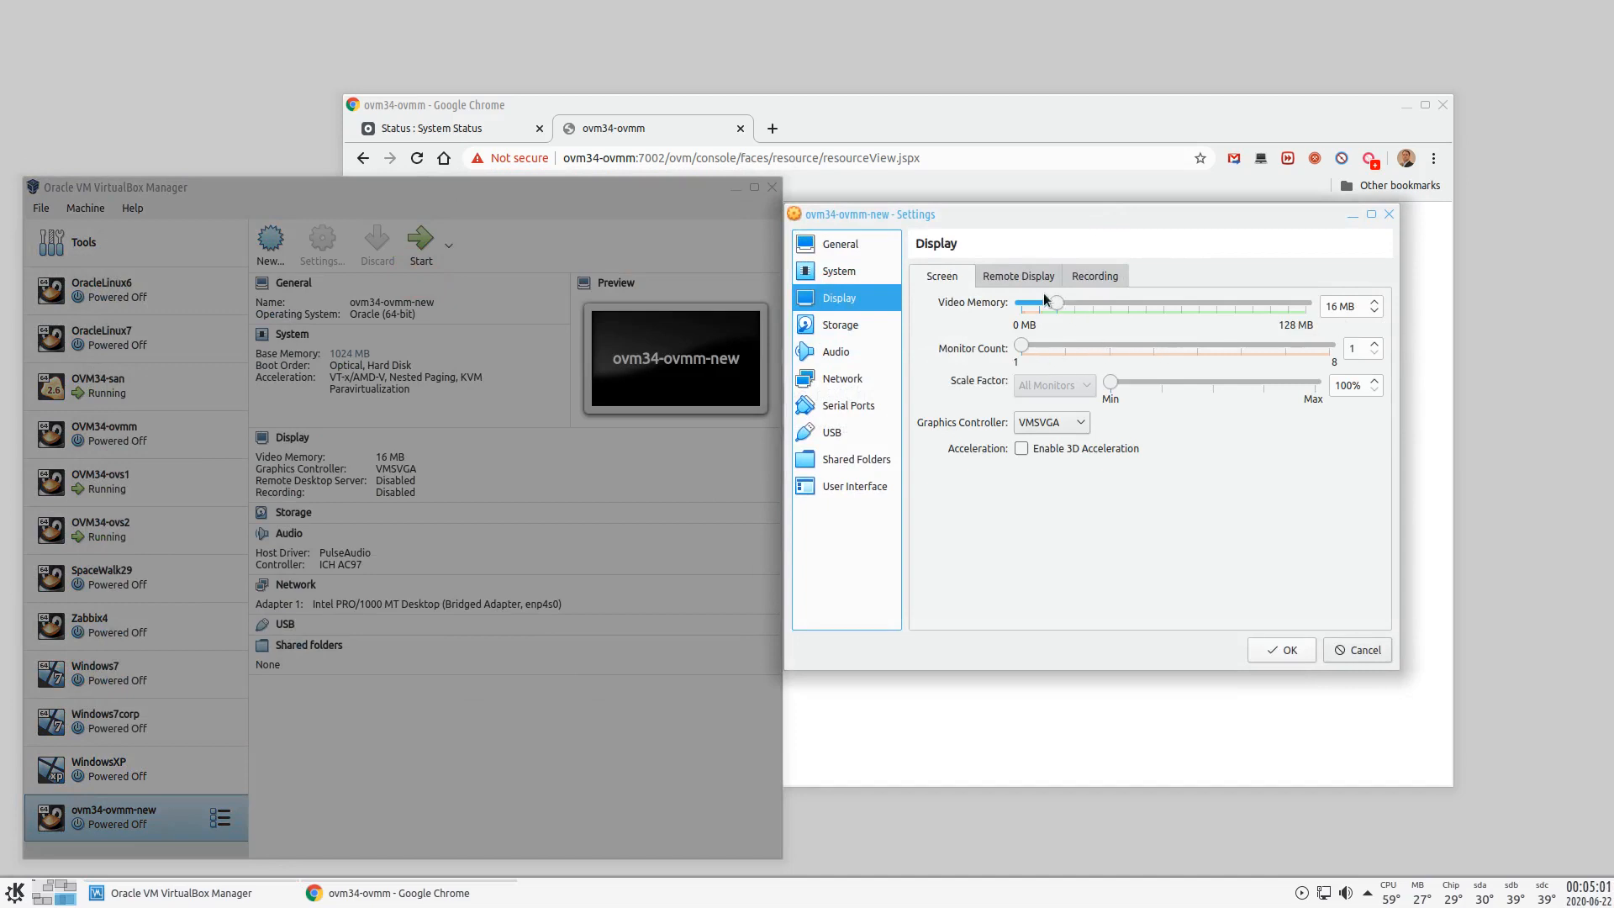
pyautogui.click(845, 274)
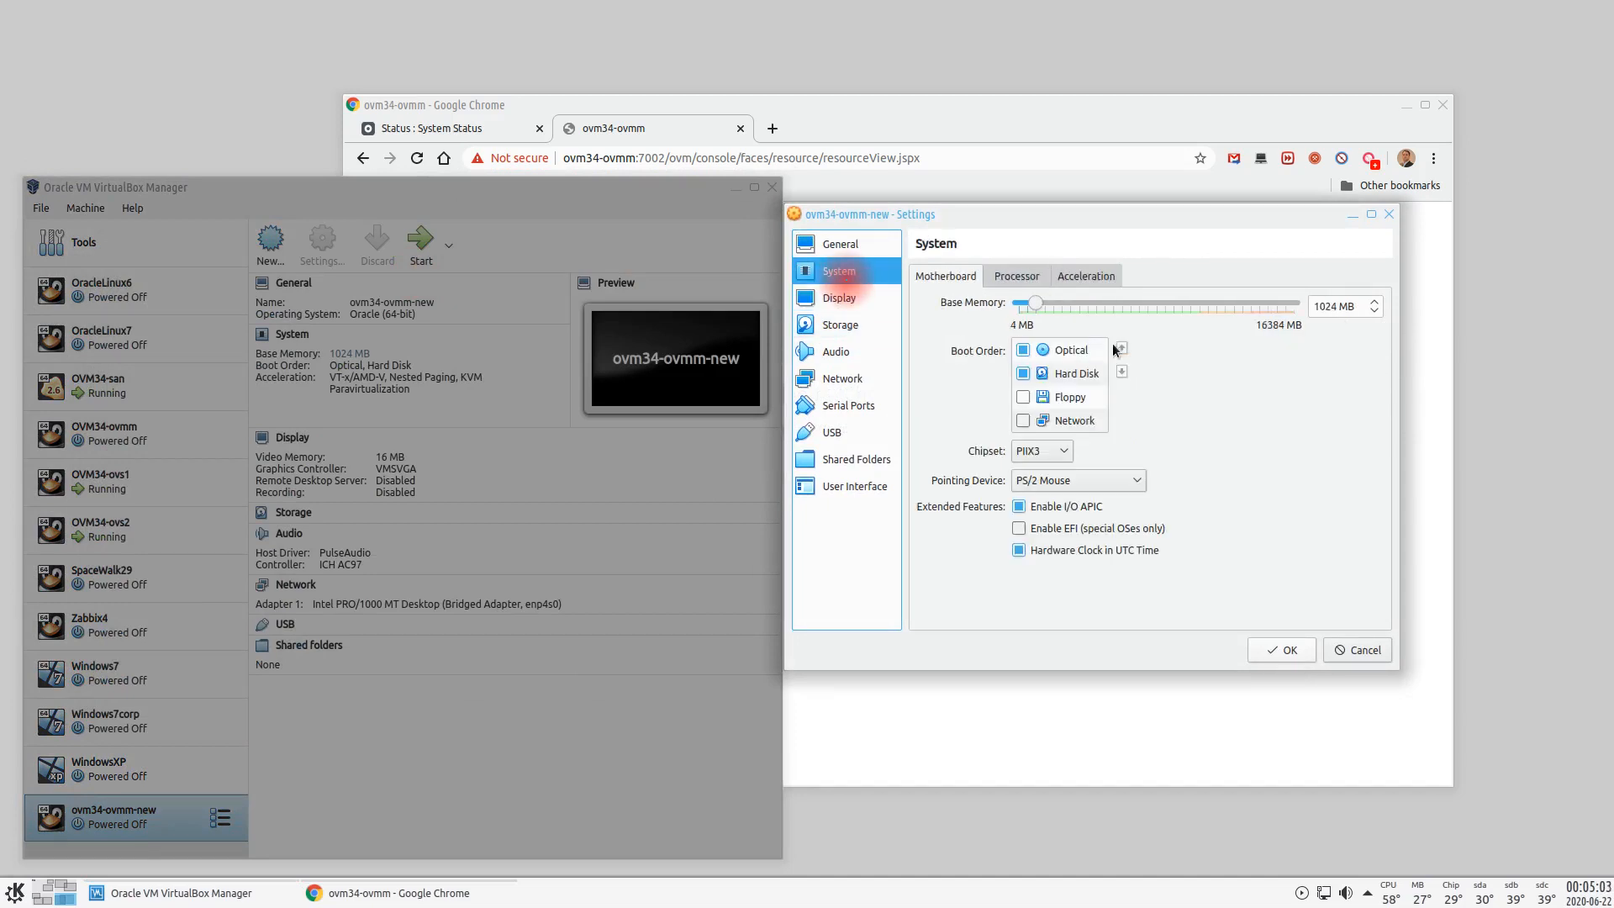
pyautogui.doubleClick(1339, 306)
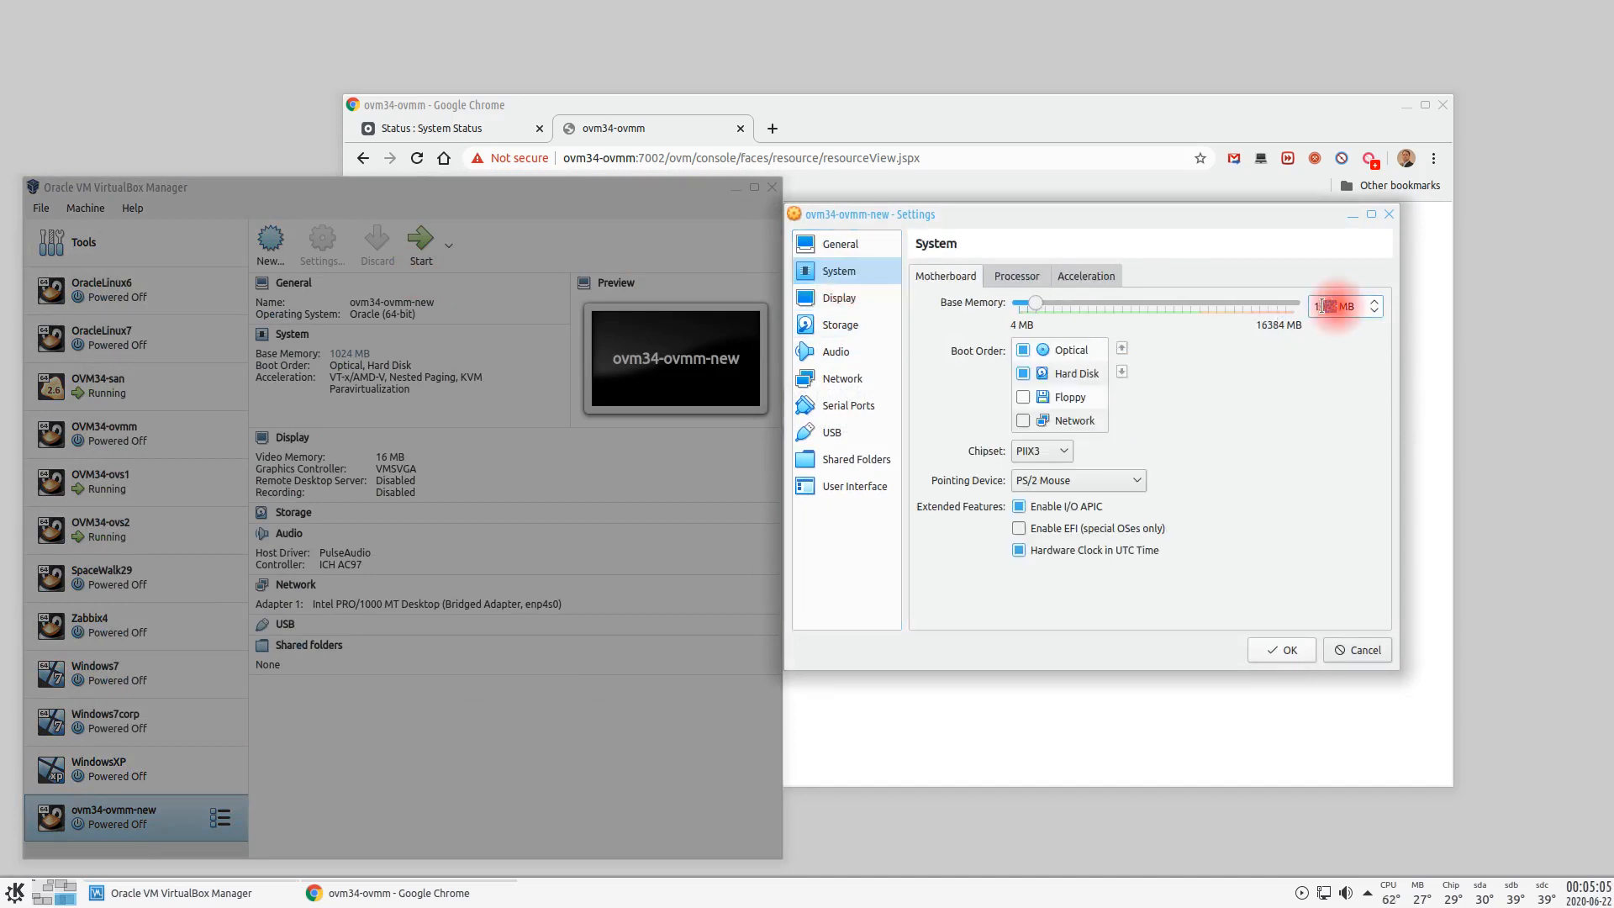
pyautogui.write('2048')
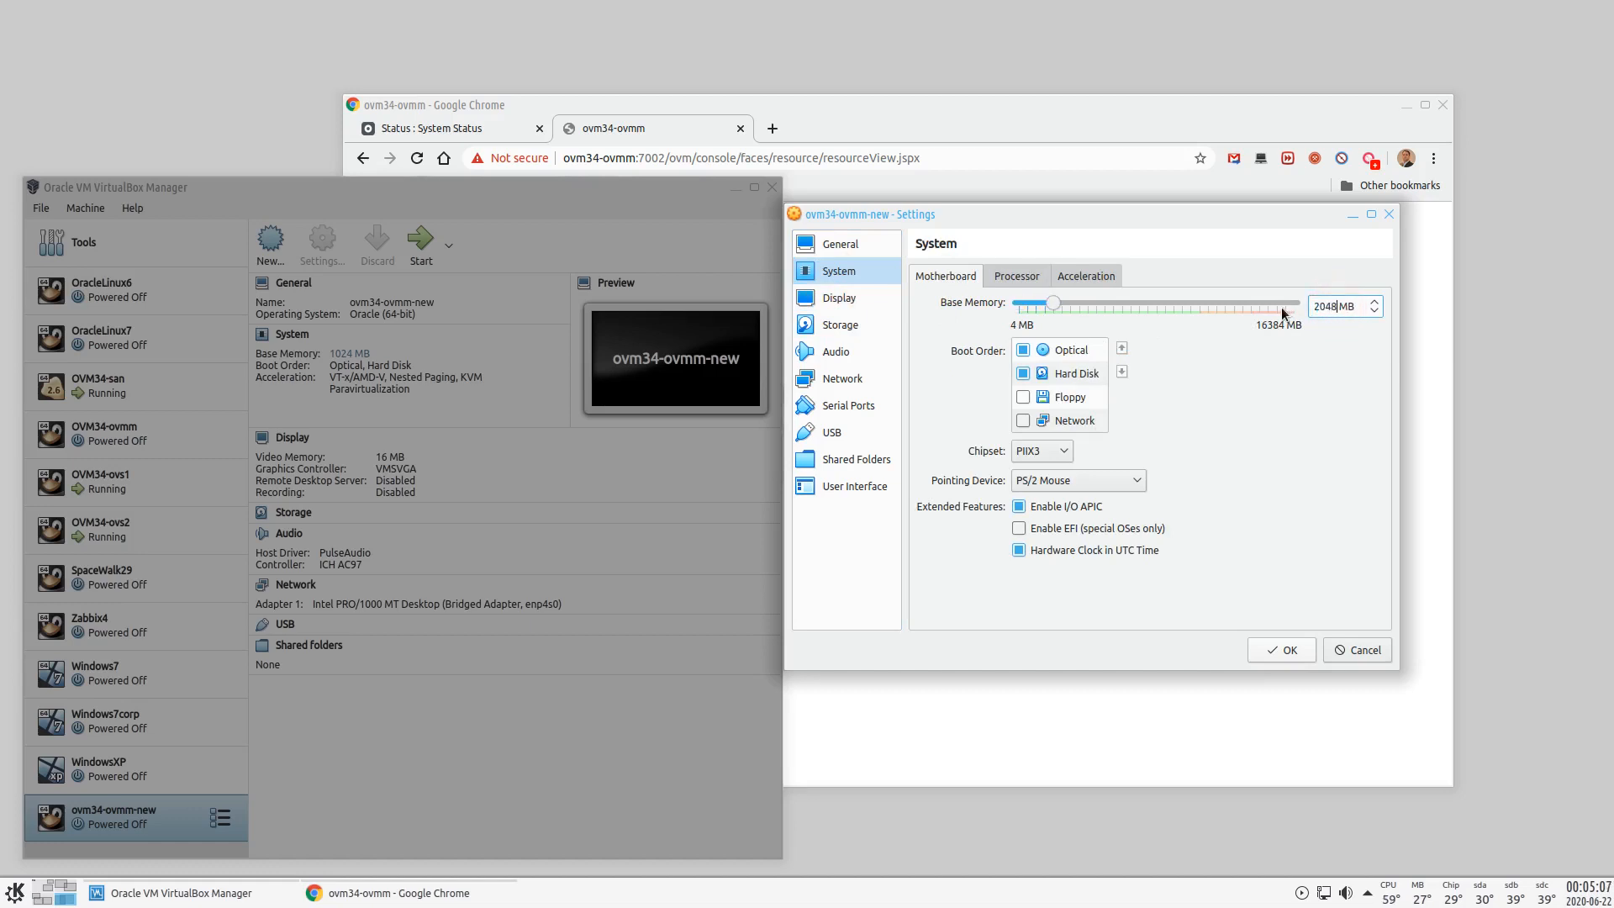
pyautogui.click(999, 273)
pyautogui.click(1375, 304)
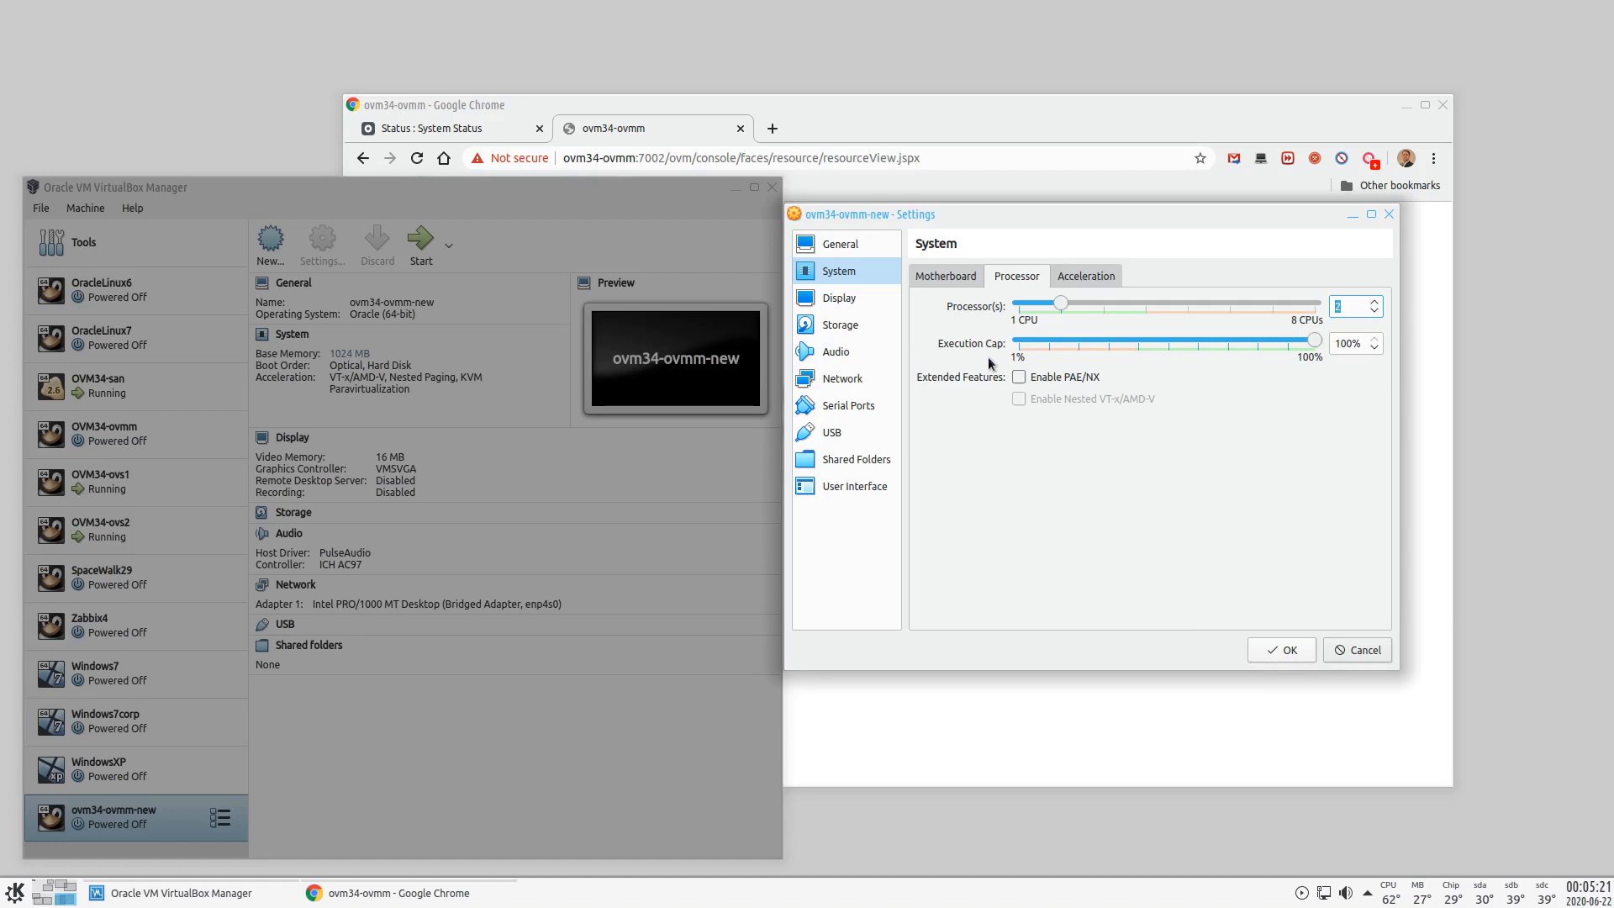
pyautogui.click(930, 277)
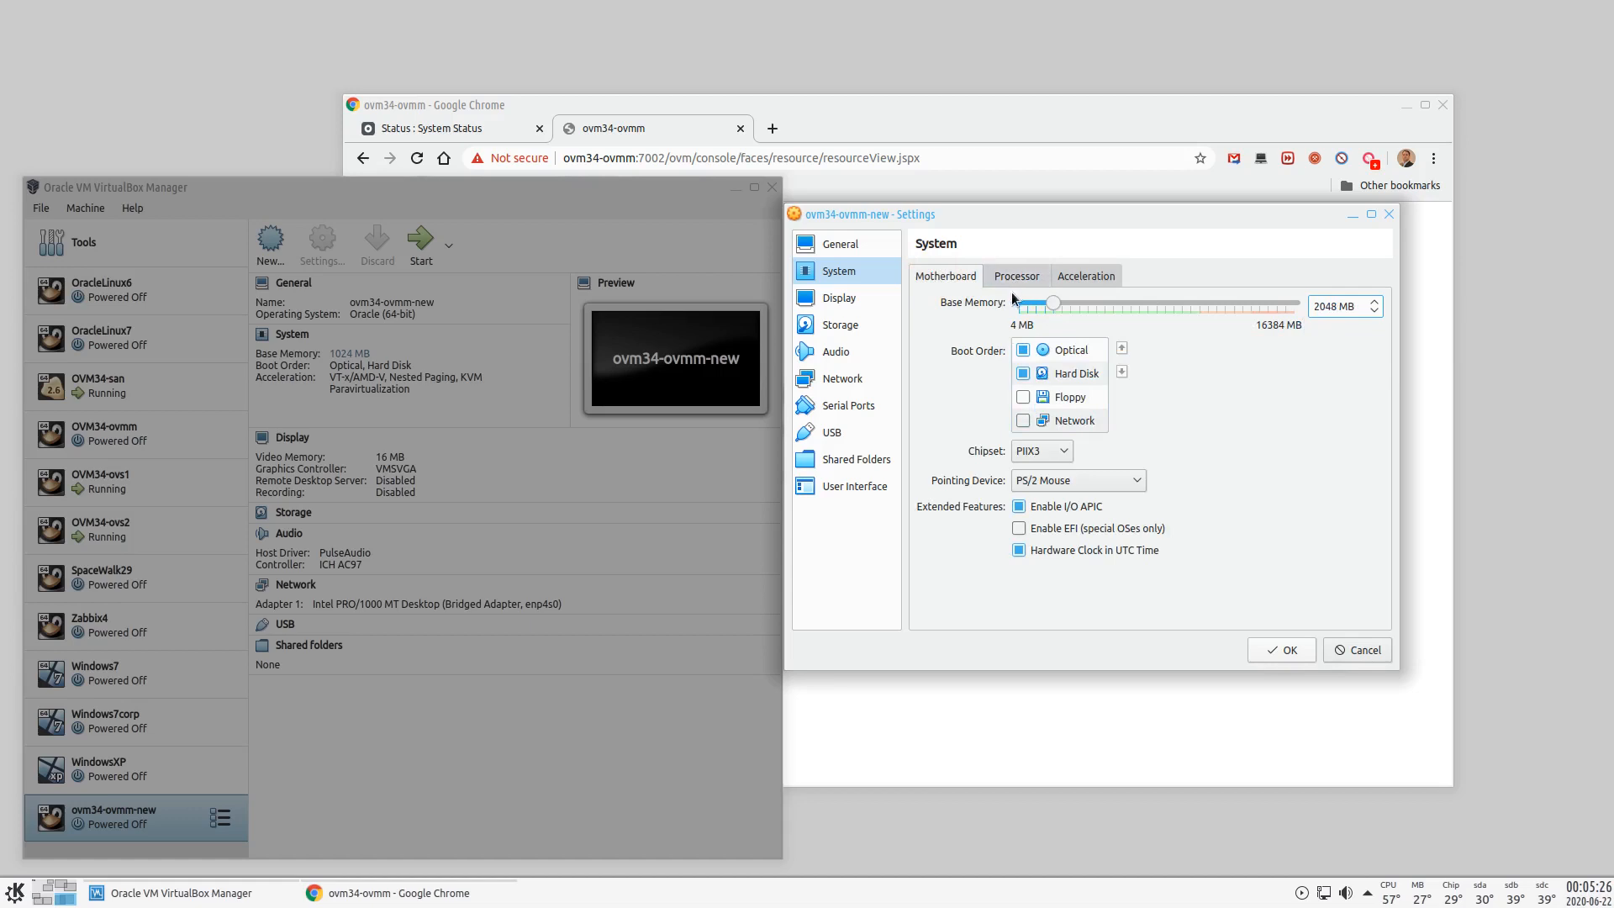
# - Enable network Adapter 2 attached to Host-only Adapter
pyautogui.click(847, 380)
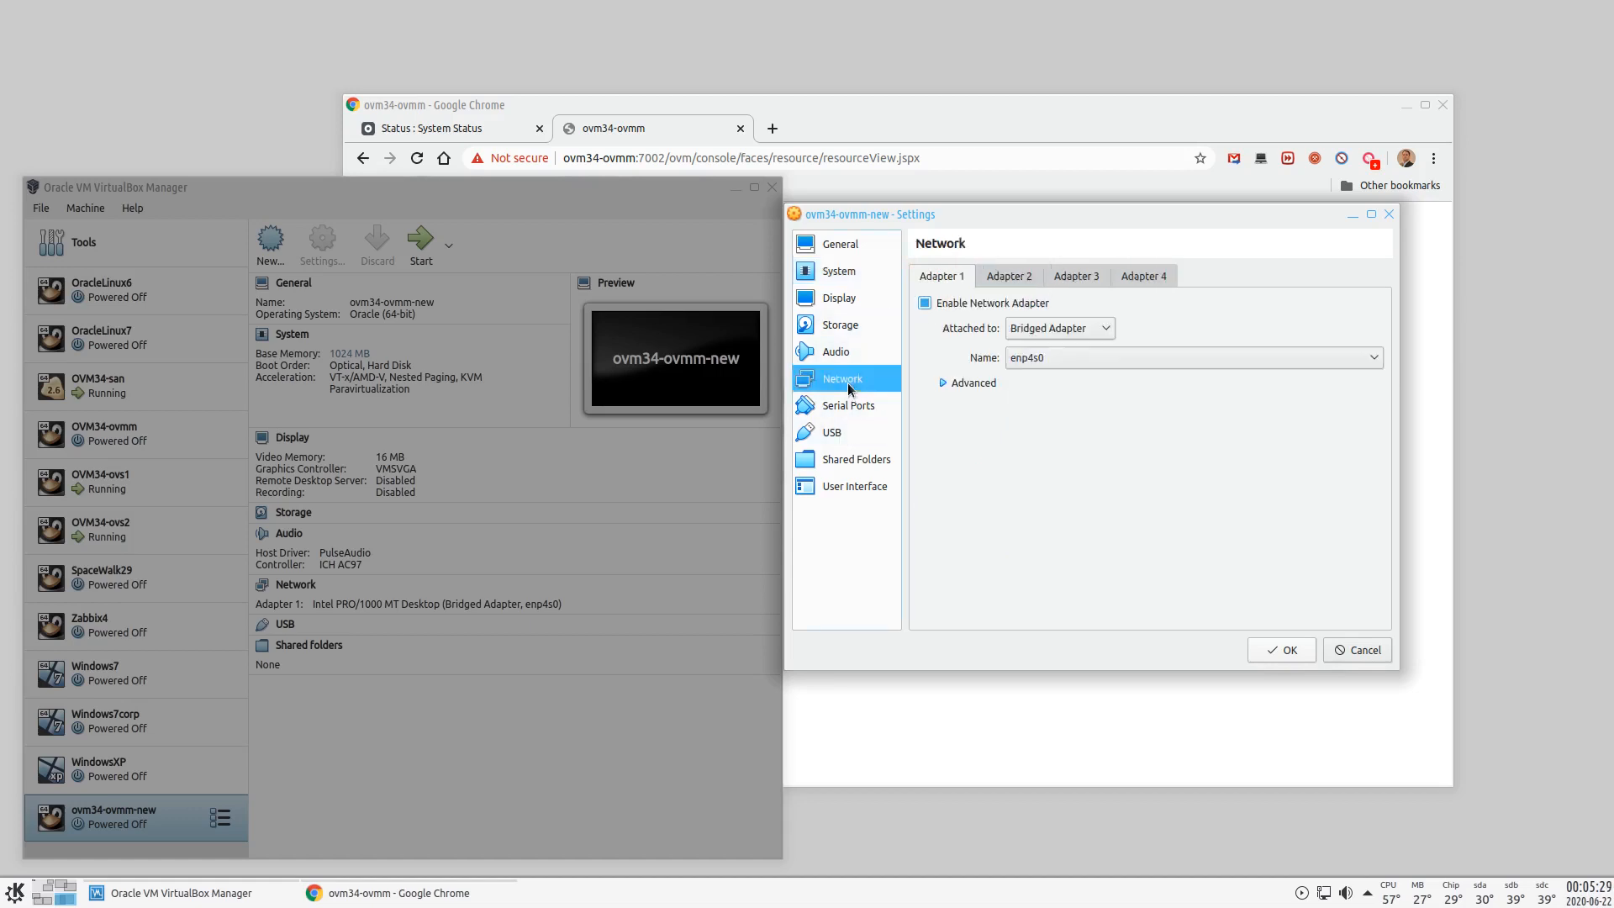
pyautogui.click(942, 383)
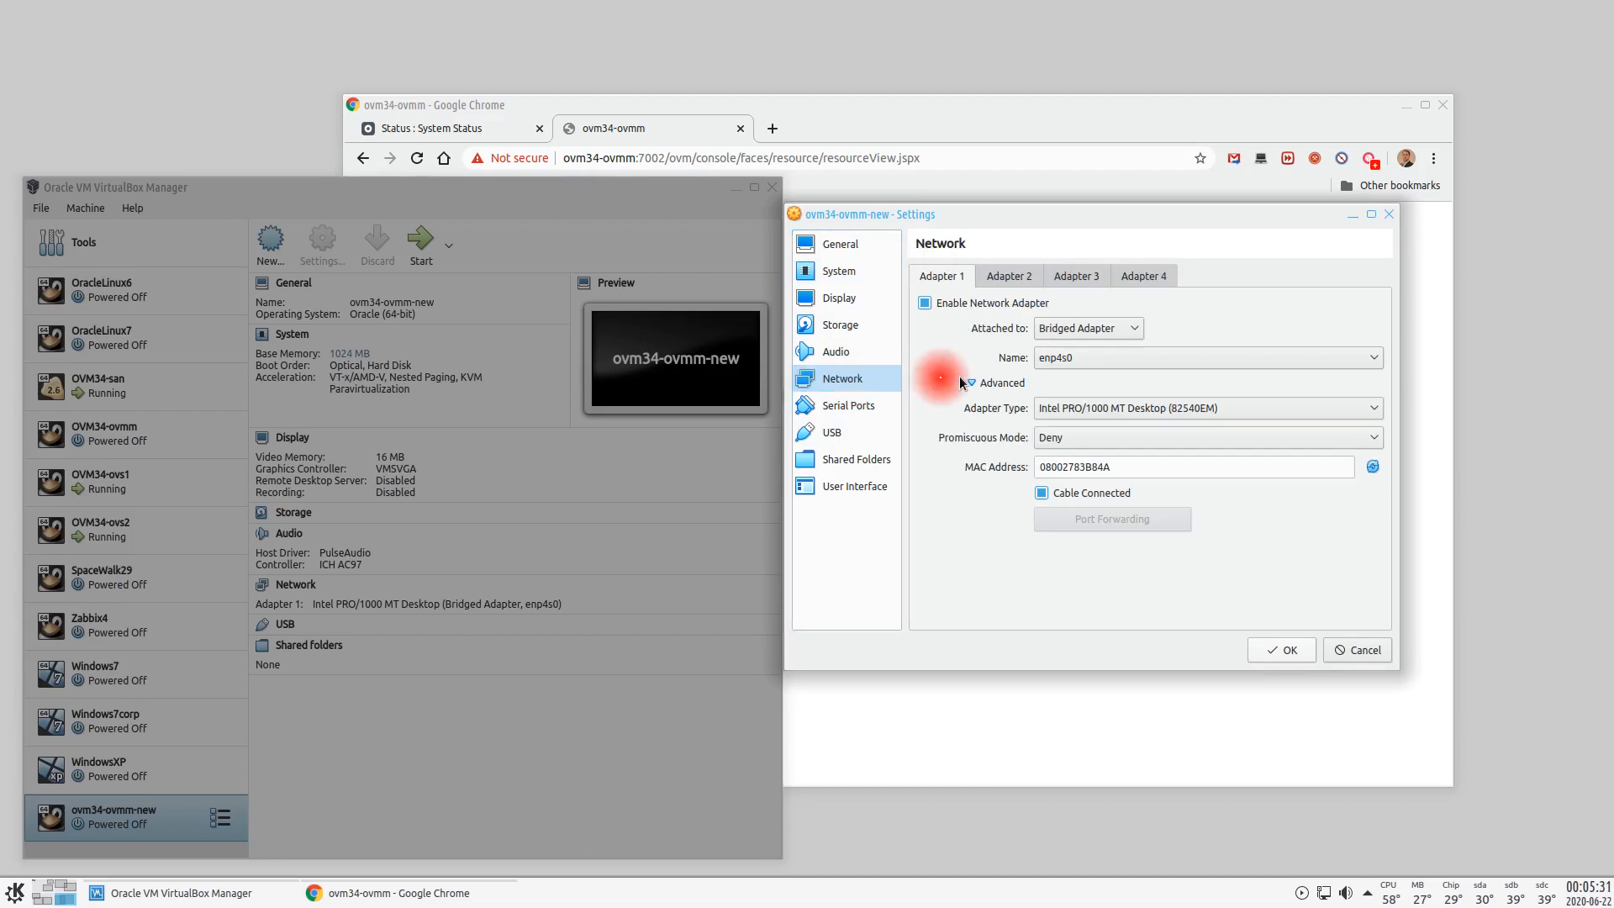
pyautogui.click(1010, 275)
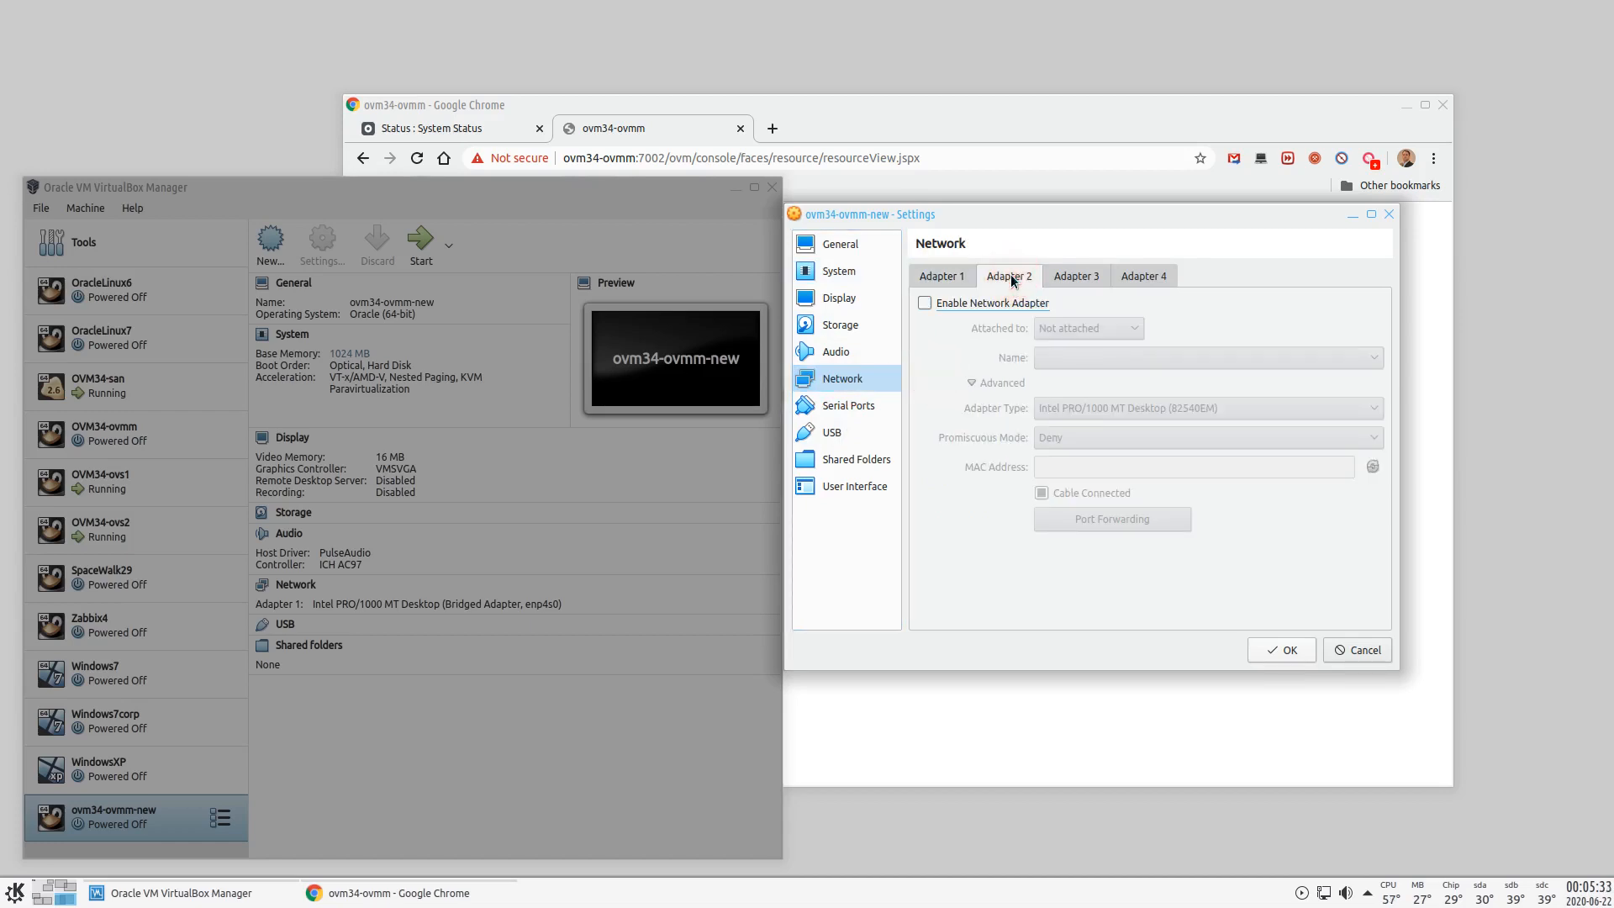
pyautogui.click(962, 303)
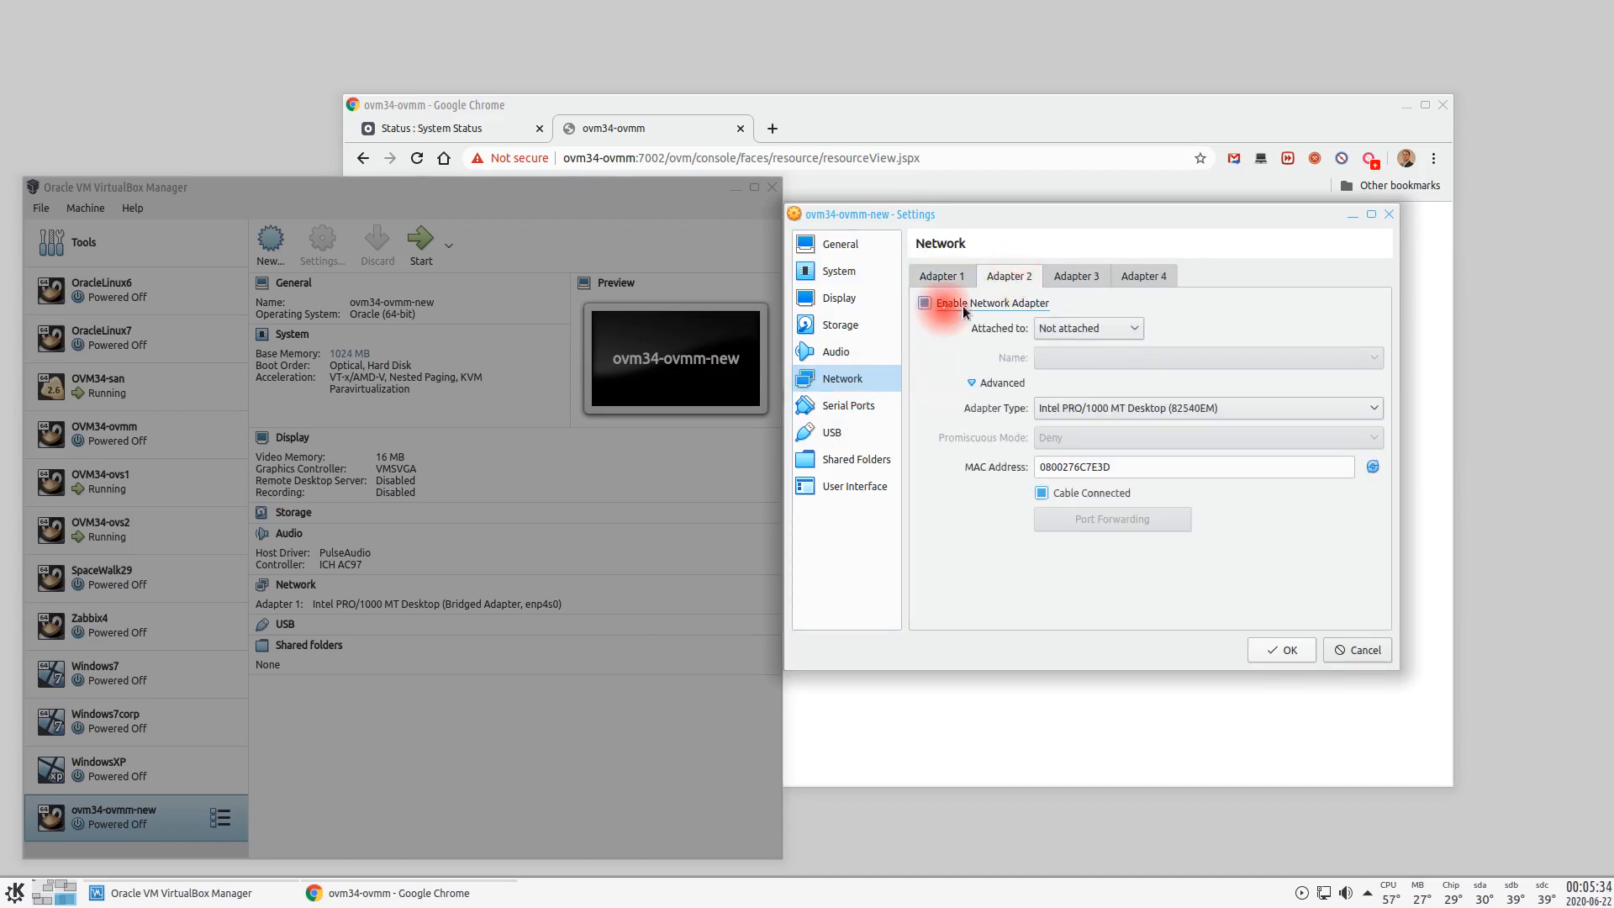
pyautogui.click(1112, 328)
pyautogui.click(1079, 403)
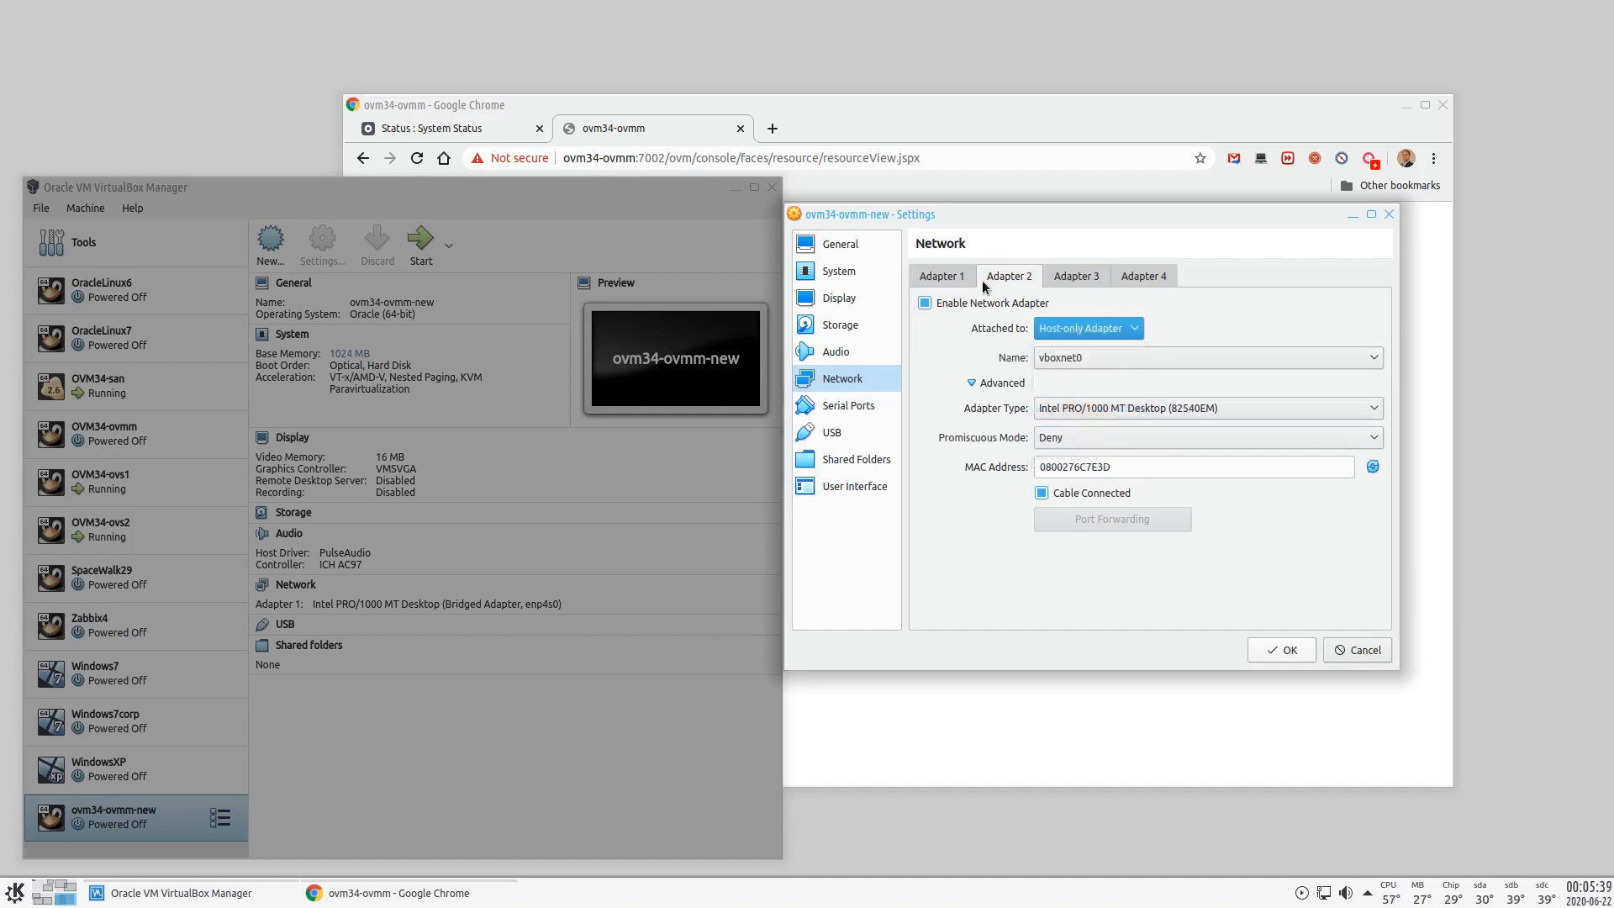
# - Untick Cable Connected on Adapter 1 and save the VM settings
pyautogui.click(941, 276)
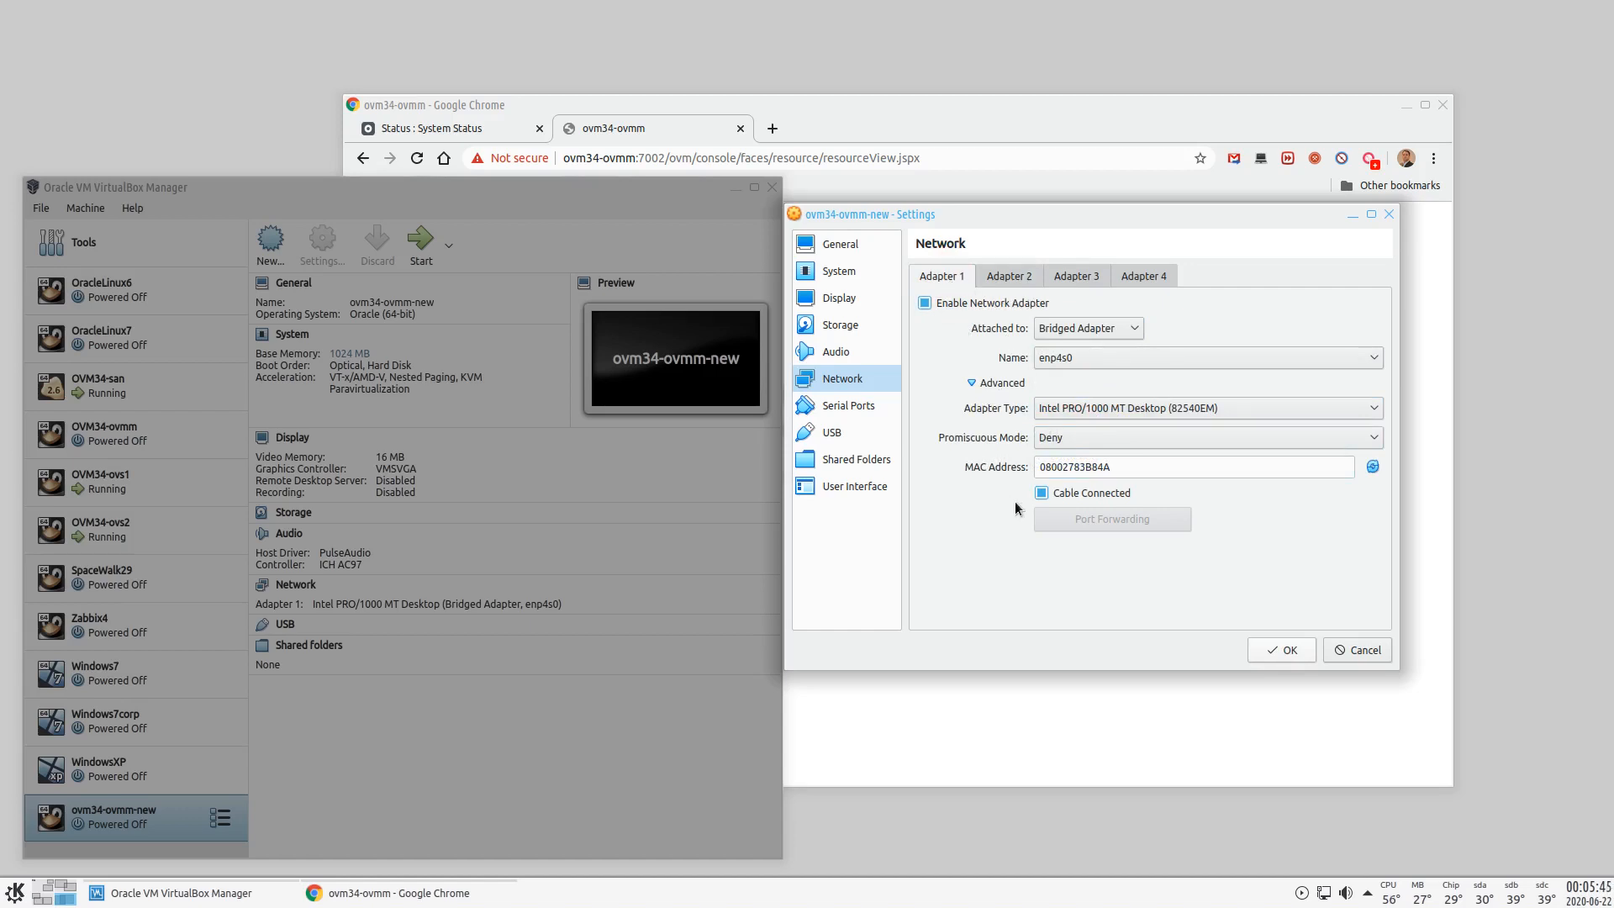
pyautogui.click(1042, 493)
pyautogui.moveTo(1051, 214); pyautogui.dragTo(1080, 213)
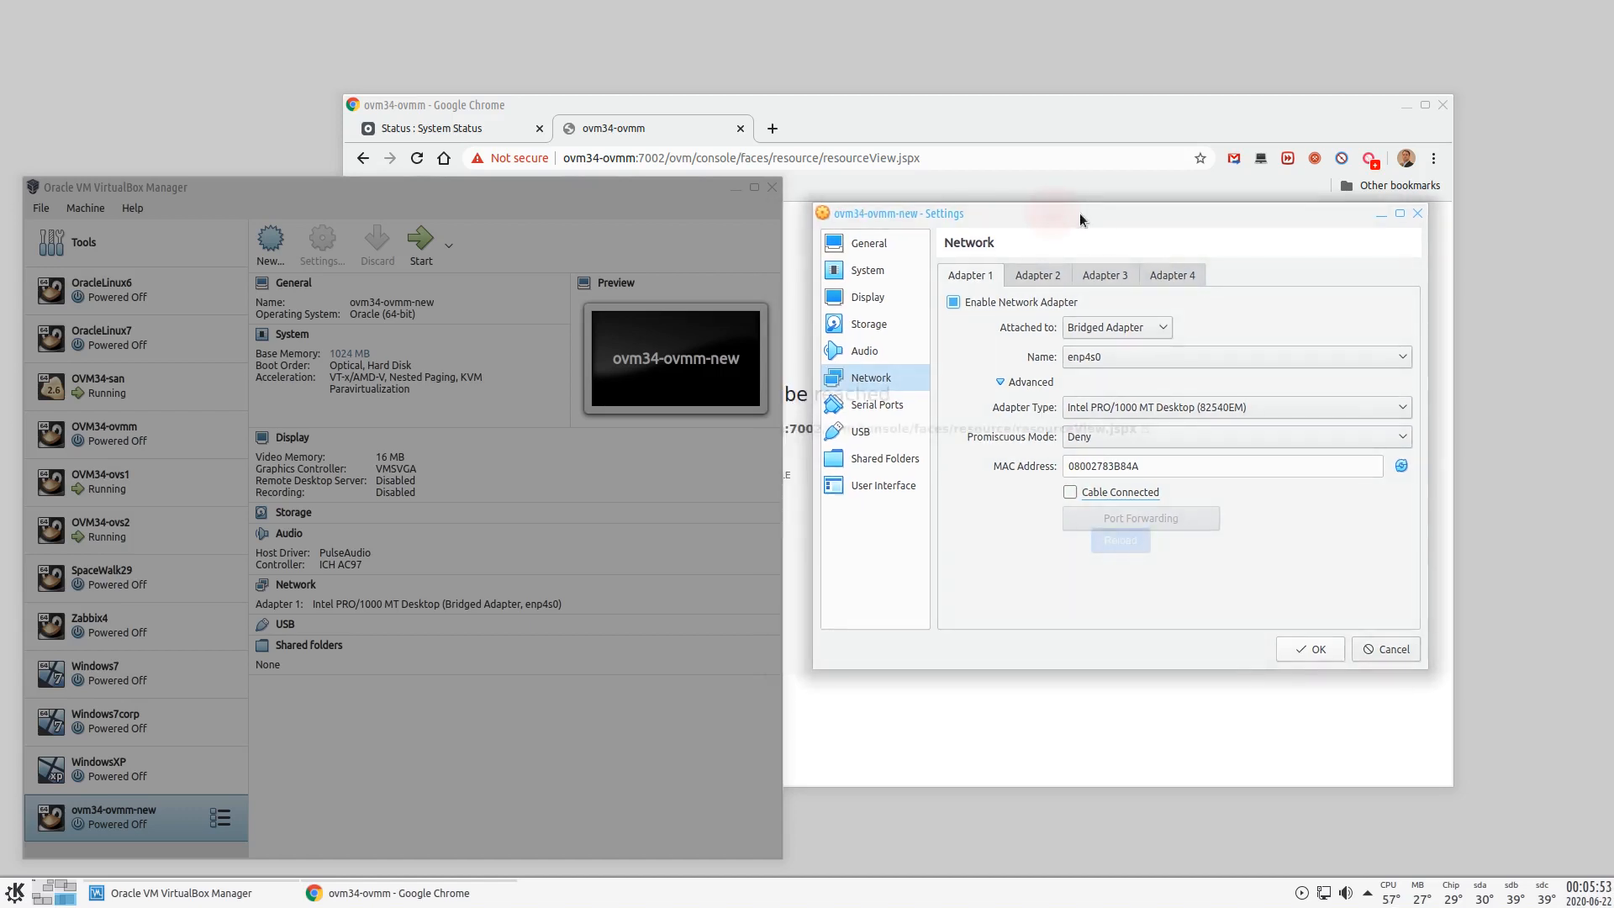
pyautogui.click(1310, 649)
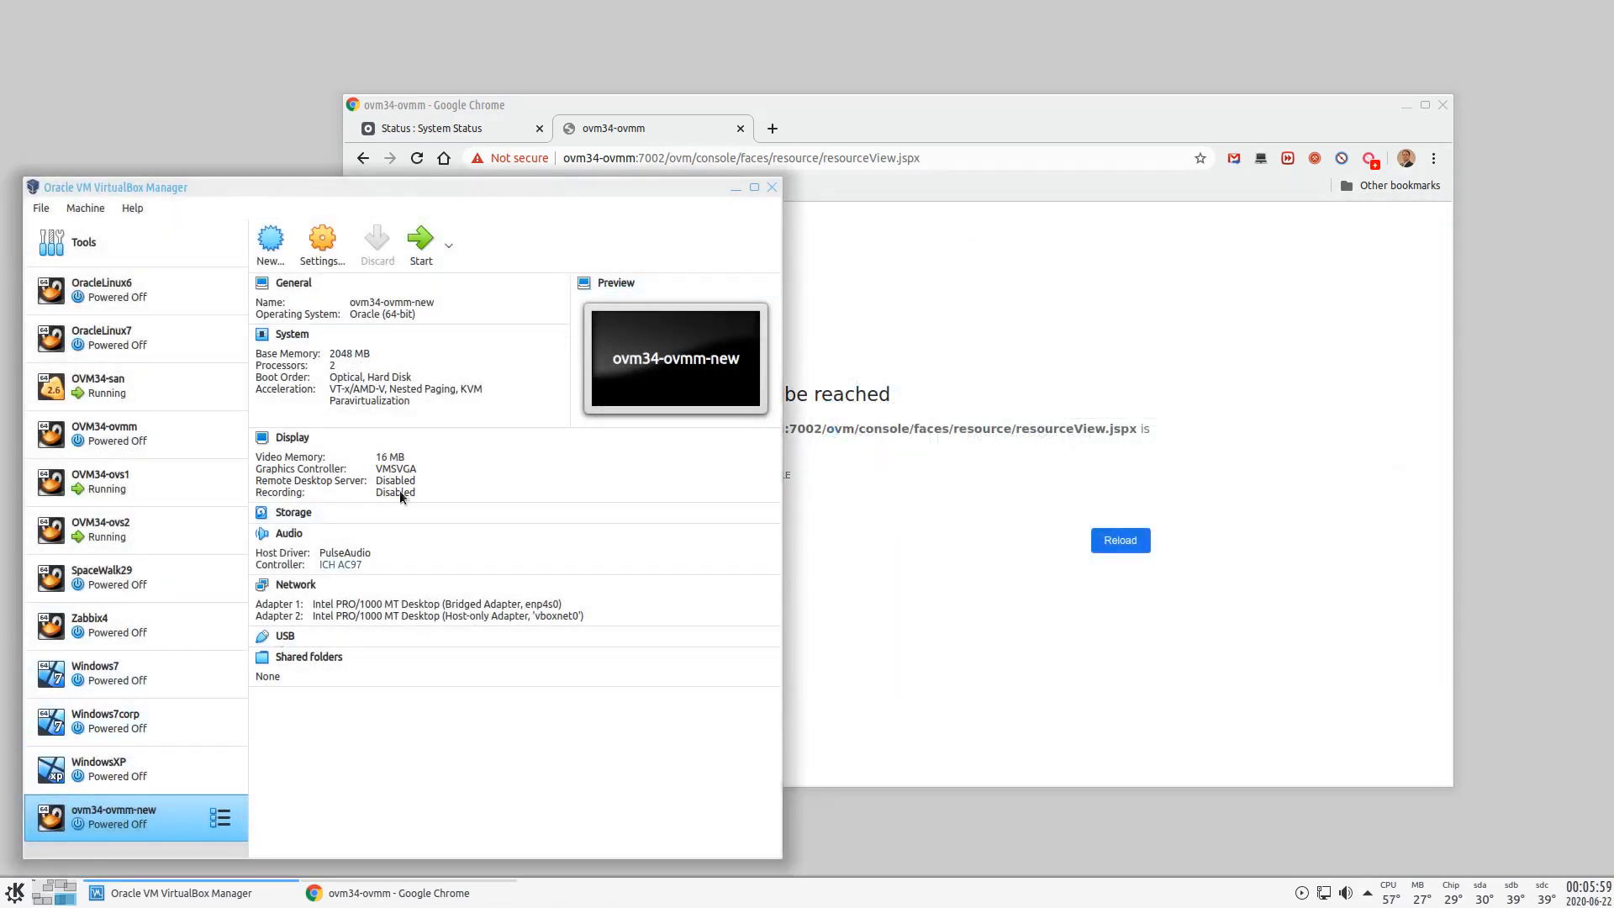
# - Start ovm34-ovmm-new and log in as root at its console
pyautogui.click(420, 240)
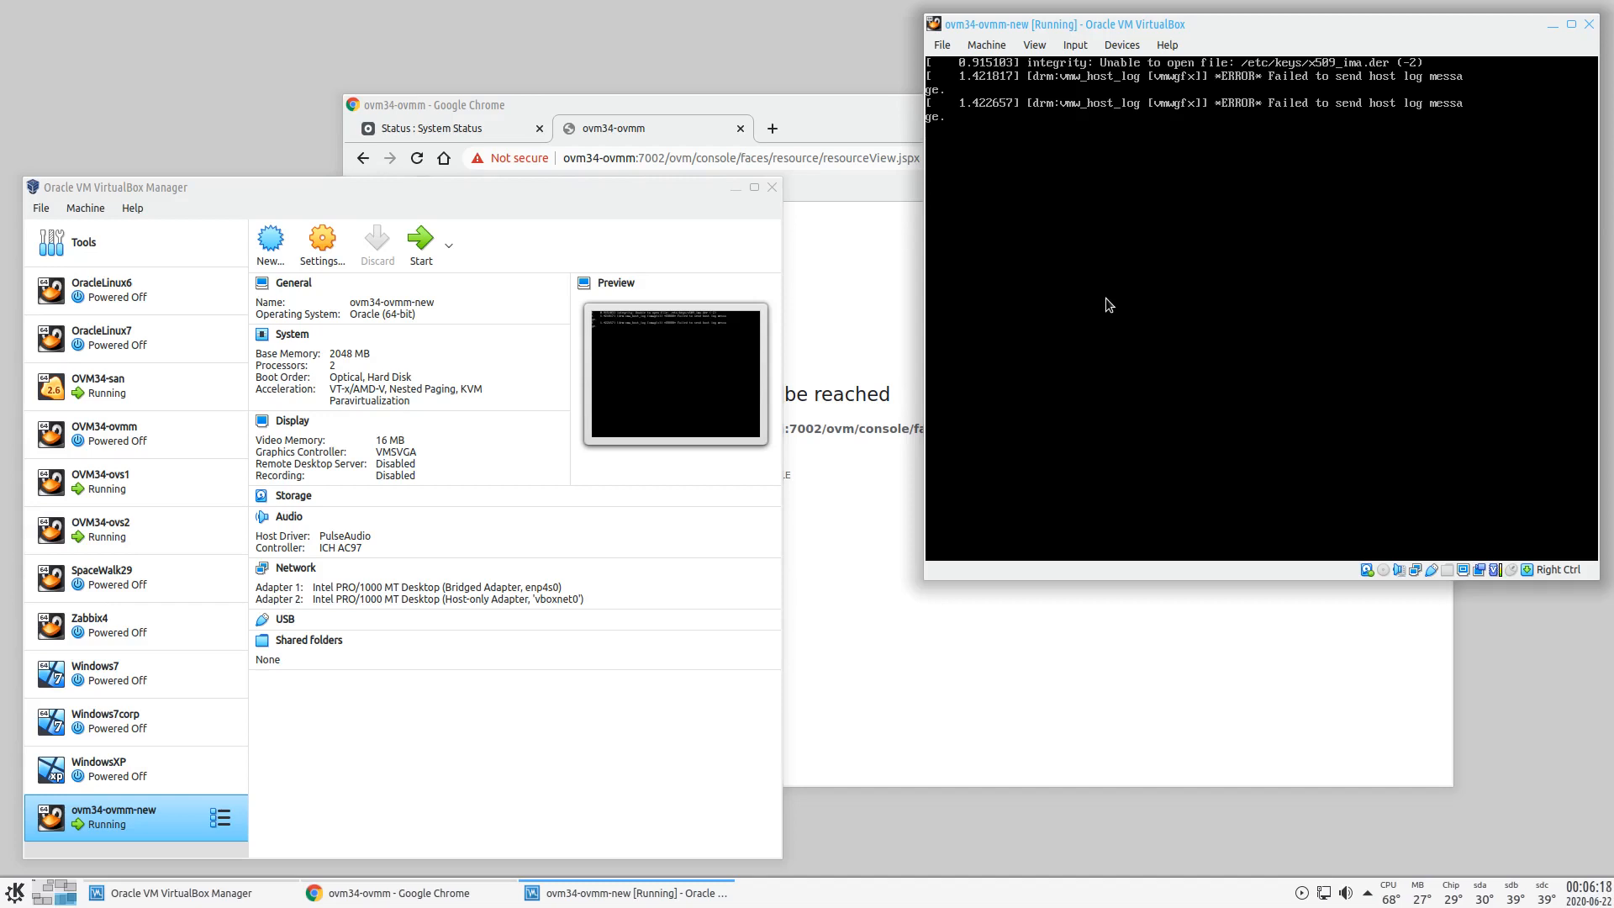
pyautogui.write('root')
pyautogui.press('Return')
pyautogui.press('Return')
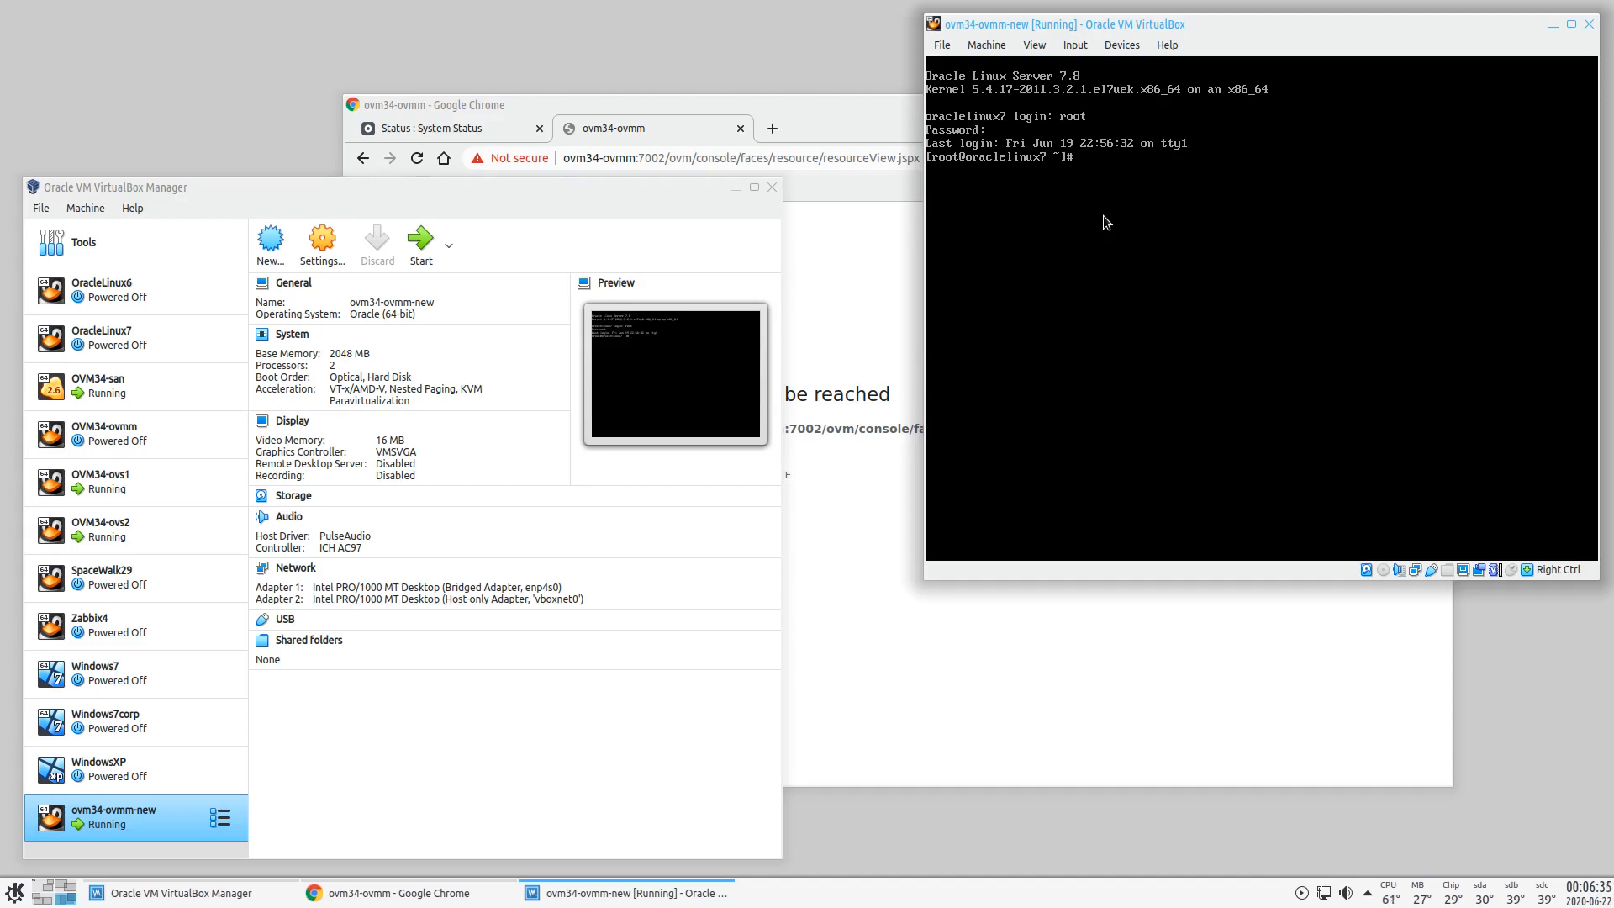
# - Set the hostname to ovm34-ovmm and open /etc/sysconfig/network-scripts/ifcfg-enp0s3 in vi
pyautogui.write('hostnamectl set-hostname ovm34')
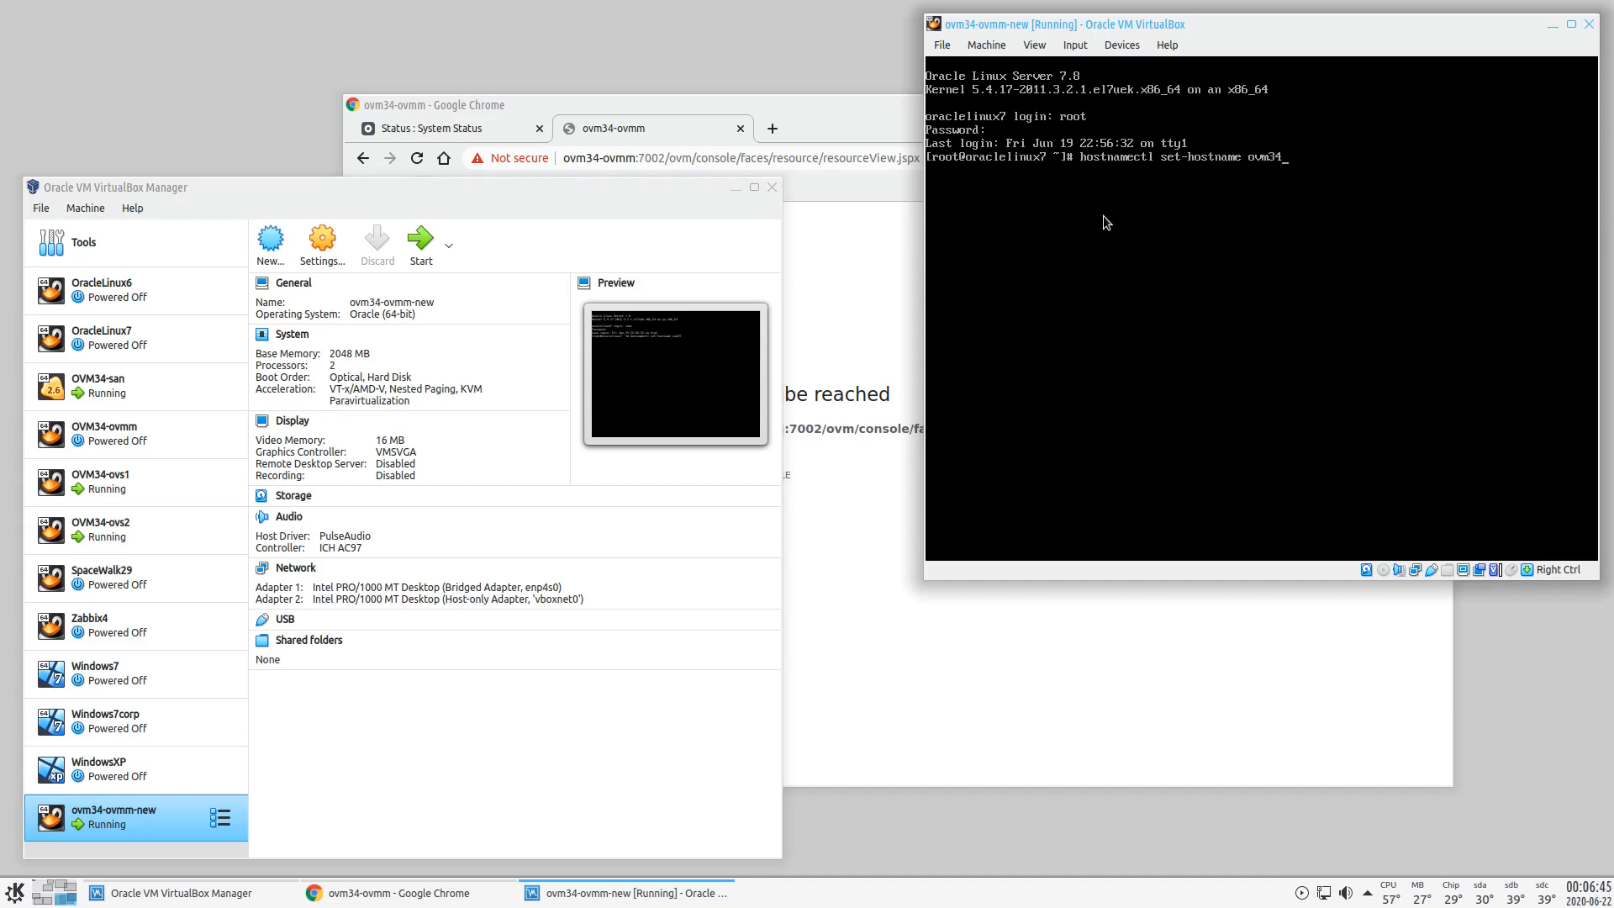
pyautogui.write('-ovmm')
pyautogui.press('Return')
pyautogui.write('d')
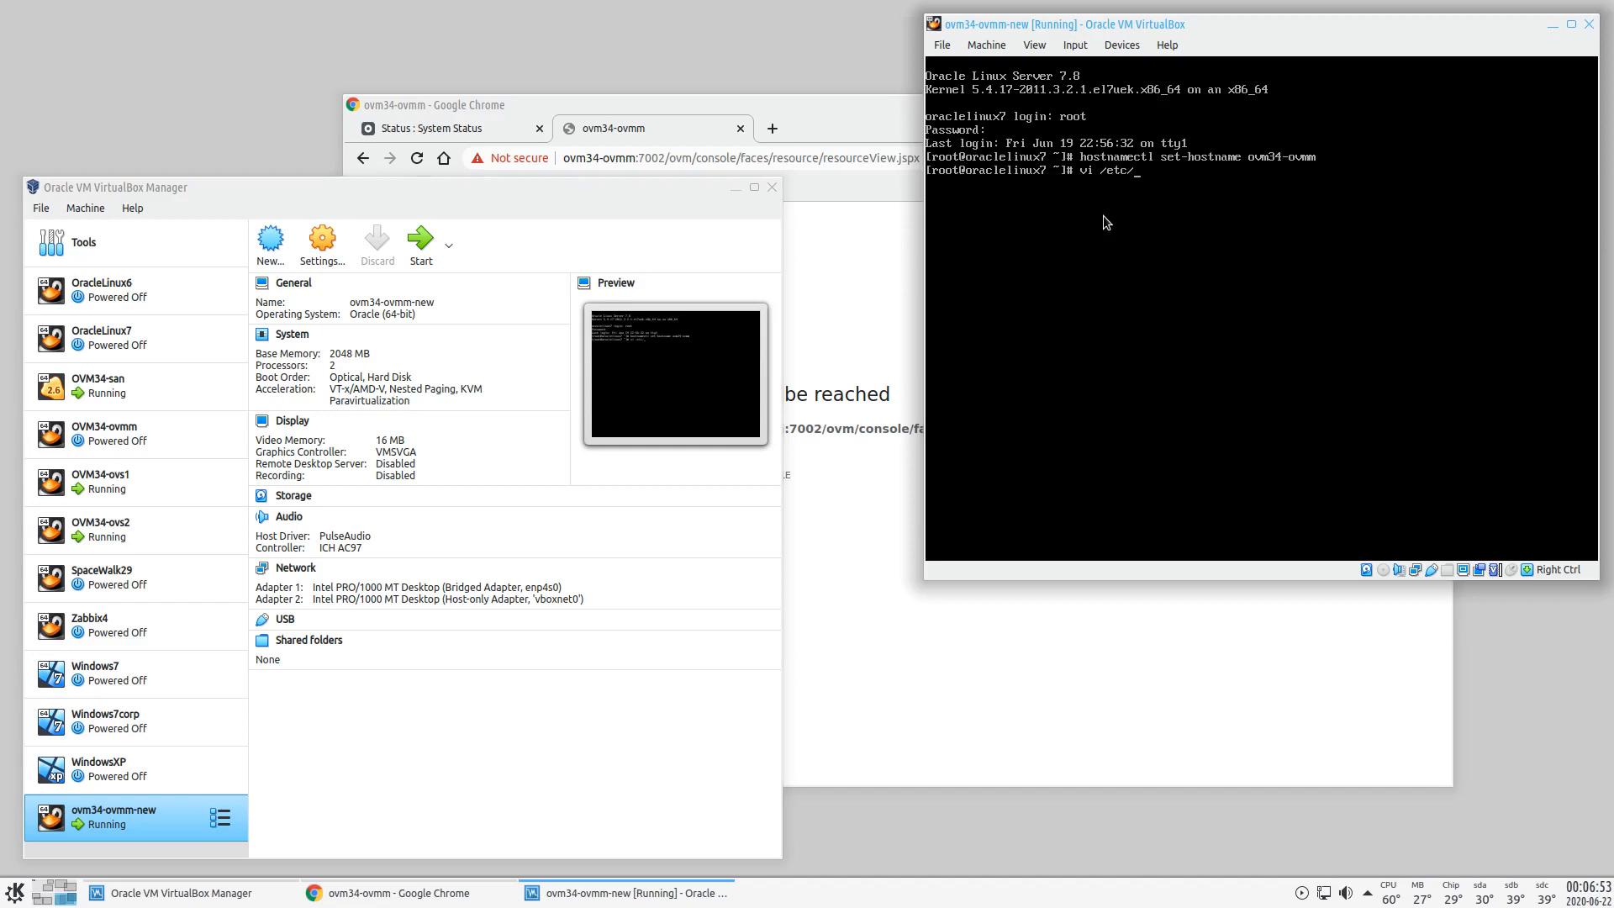
pyautogui.write('config/network-sc')
pyautogui.press('Tab')
pyautogui.write('ifcfg-')
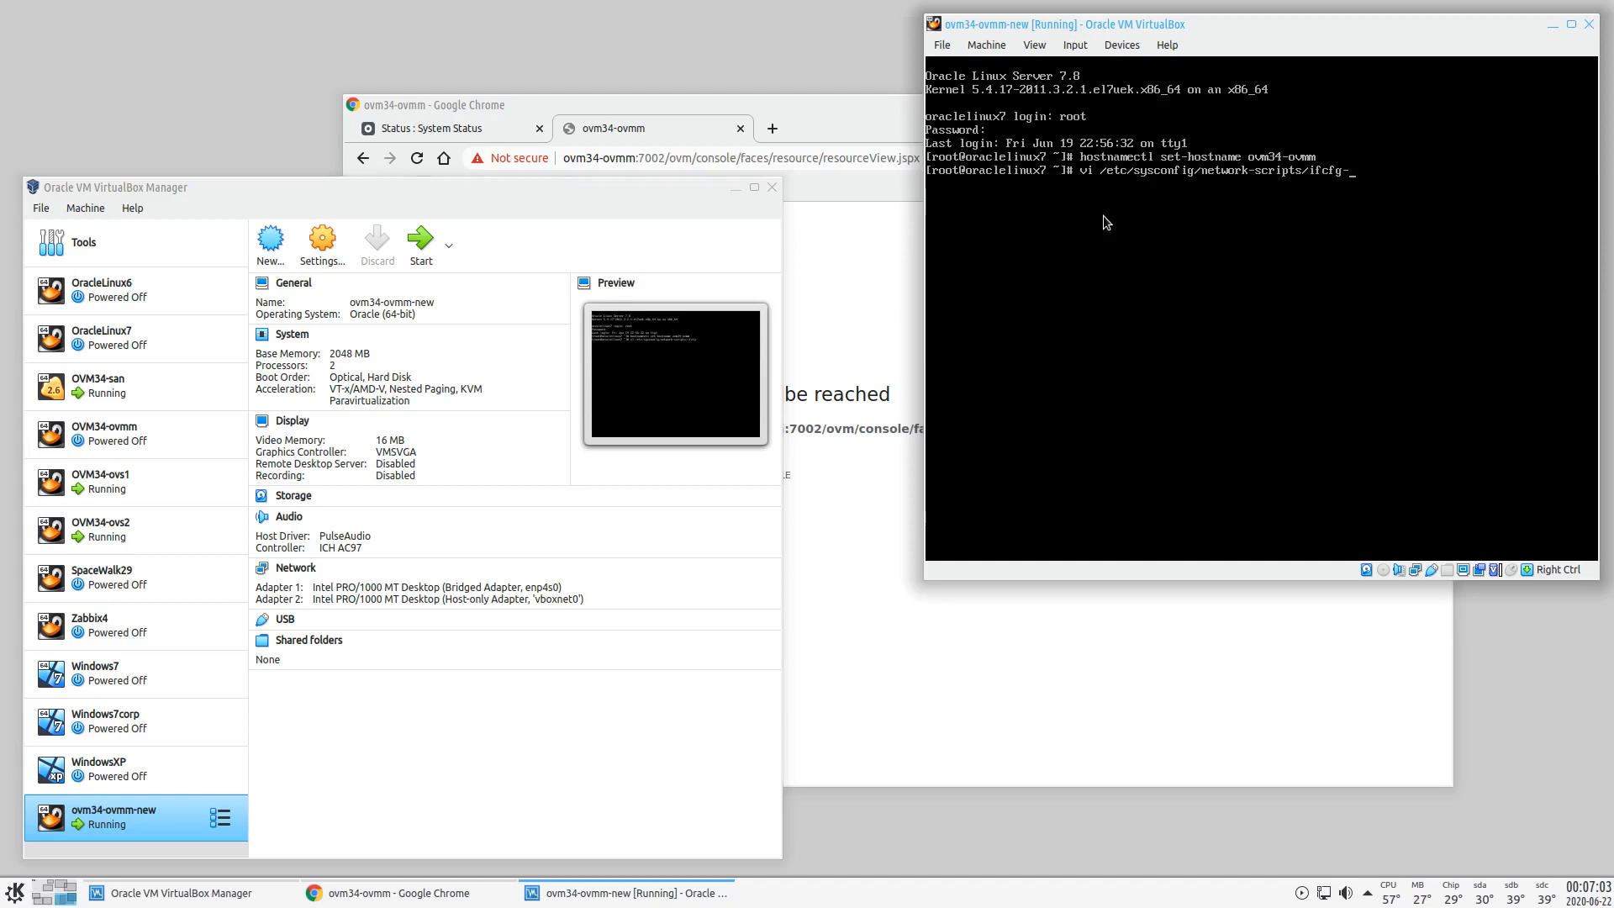
pyautogui.write('enp0s3')
pyautogui.press('Return')
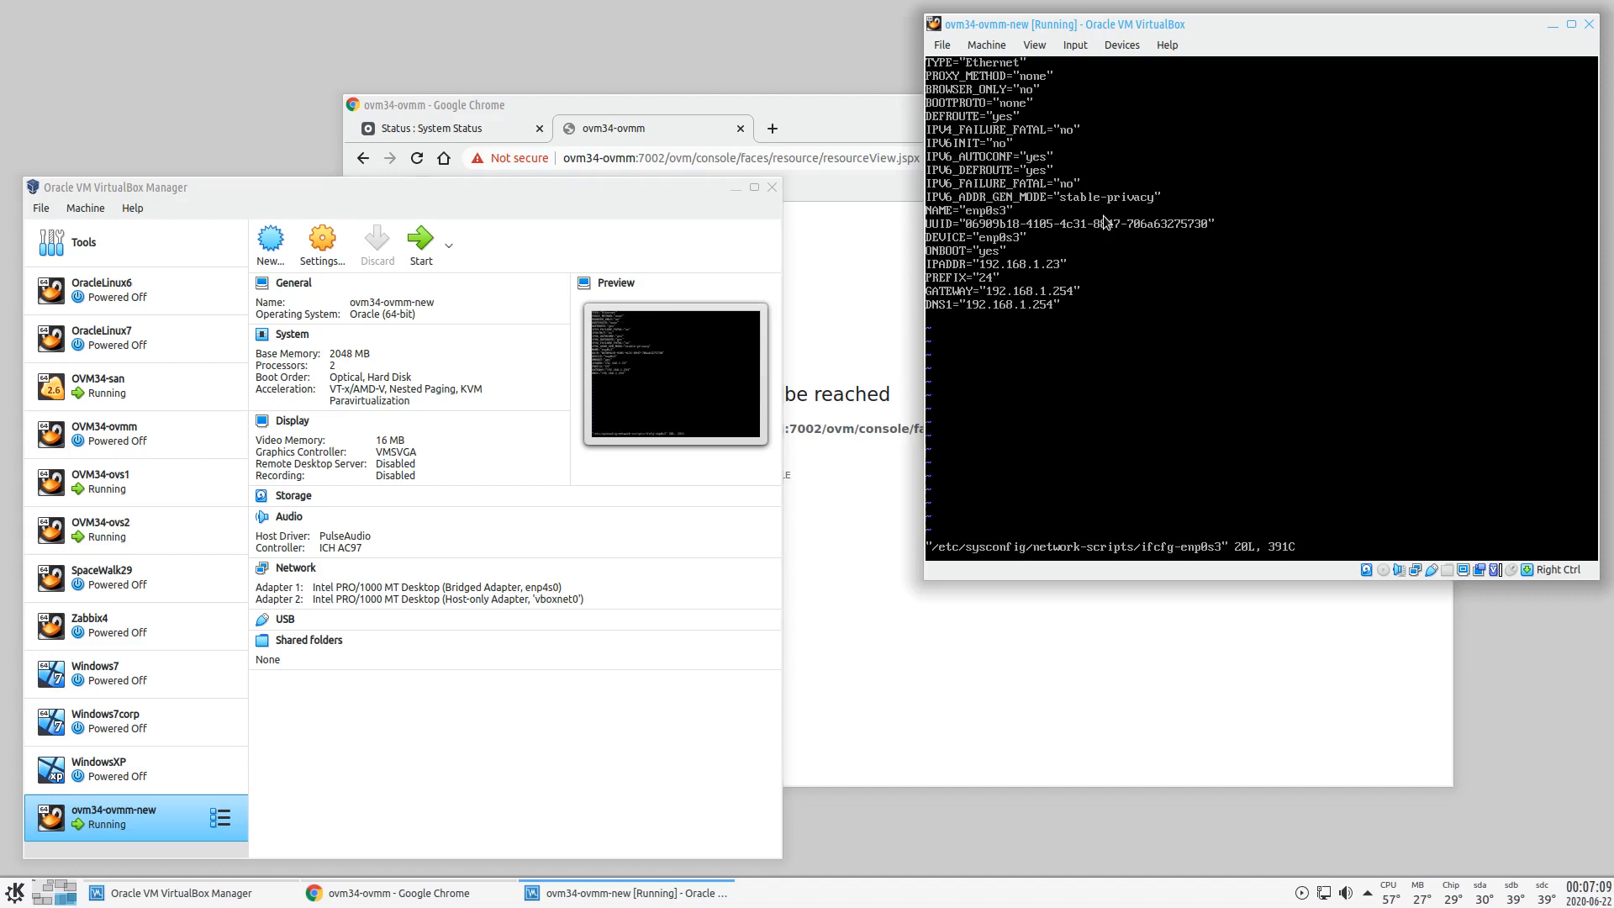
# - Change the IPADDR ending to 55 in ifcfg-enp0s3 and save the file
pyautogui.hotkey('shift', 'r')
pyautogui.write('55')
pyautogui.press('Escape')
pyautogui.write(':wq')
pyautogui.press('Return')
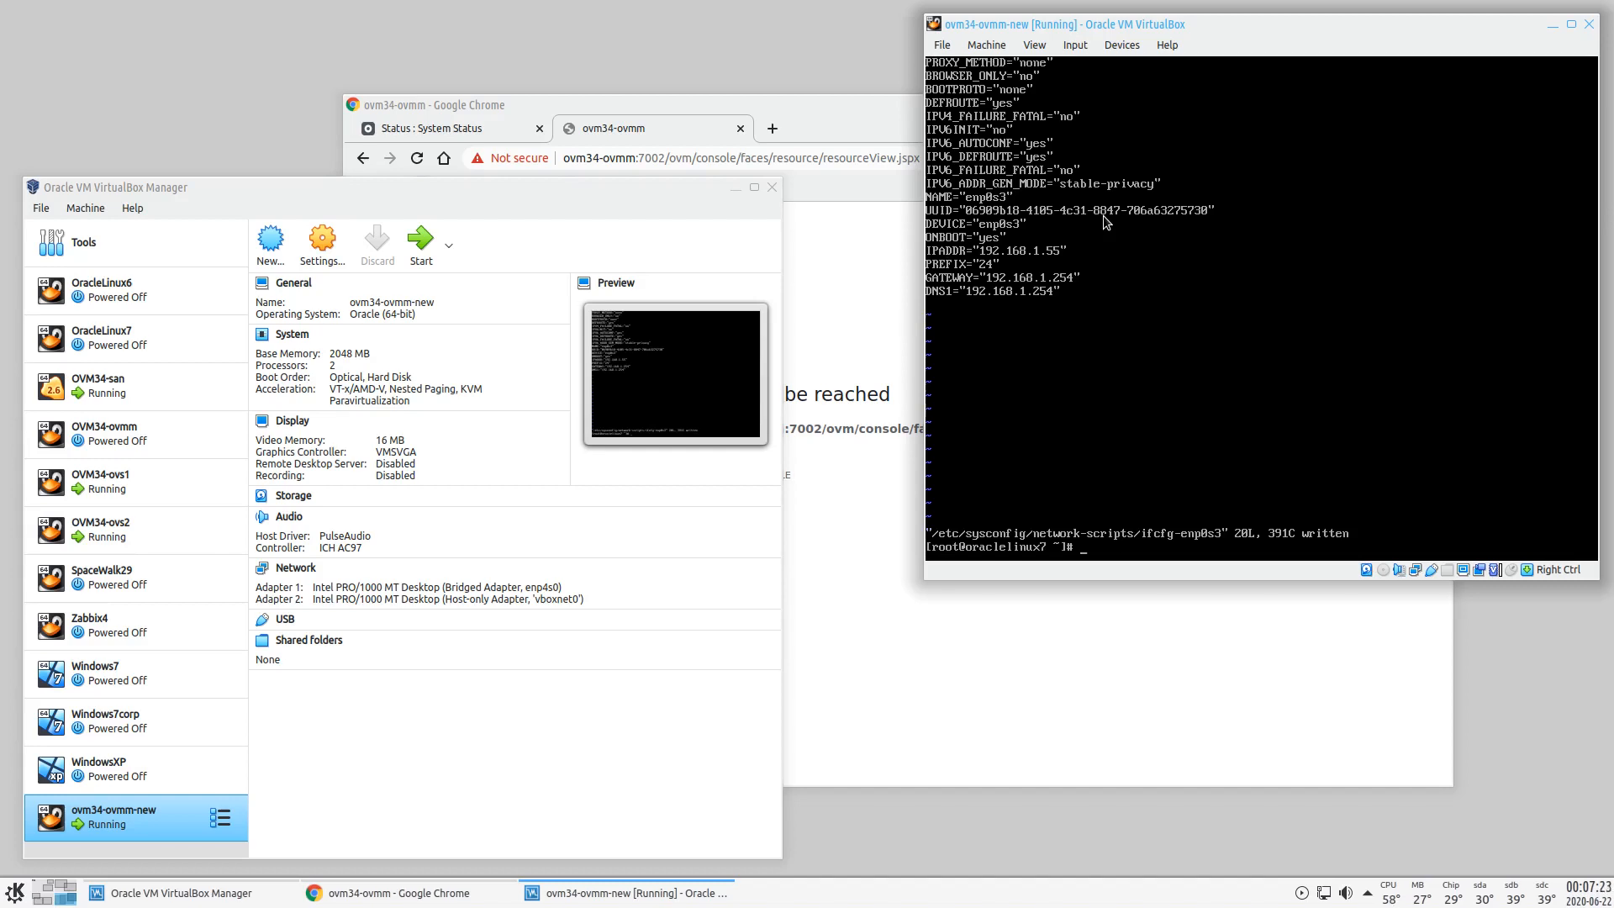
# - Check the network with netstat and ifconfig, then reboot the VM
pyautogui.write('ifco')
pyautogui.press('BackSpace')
pyautogui.press('BackSpace')
pyautogui.write('netw')
pyautogui.press('BackSpace')
pyautogui.write('stat')
pyautogui.press('Return')
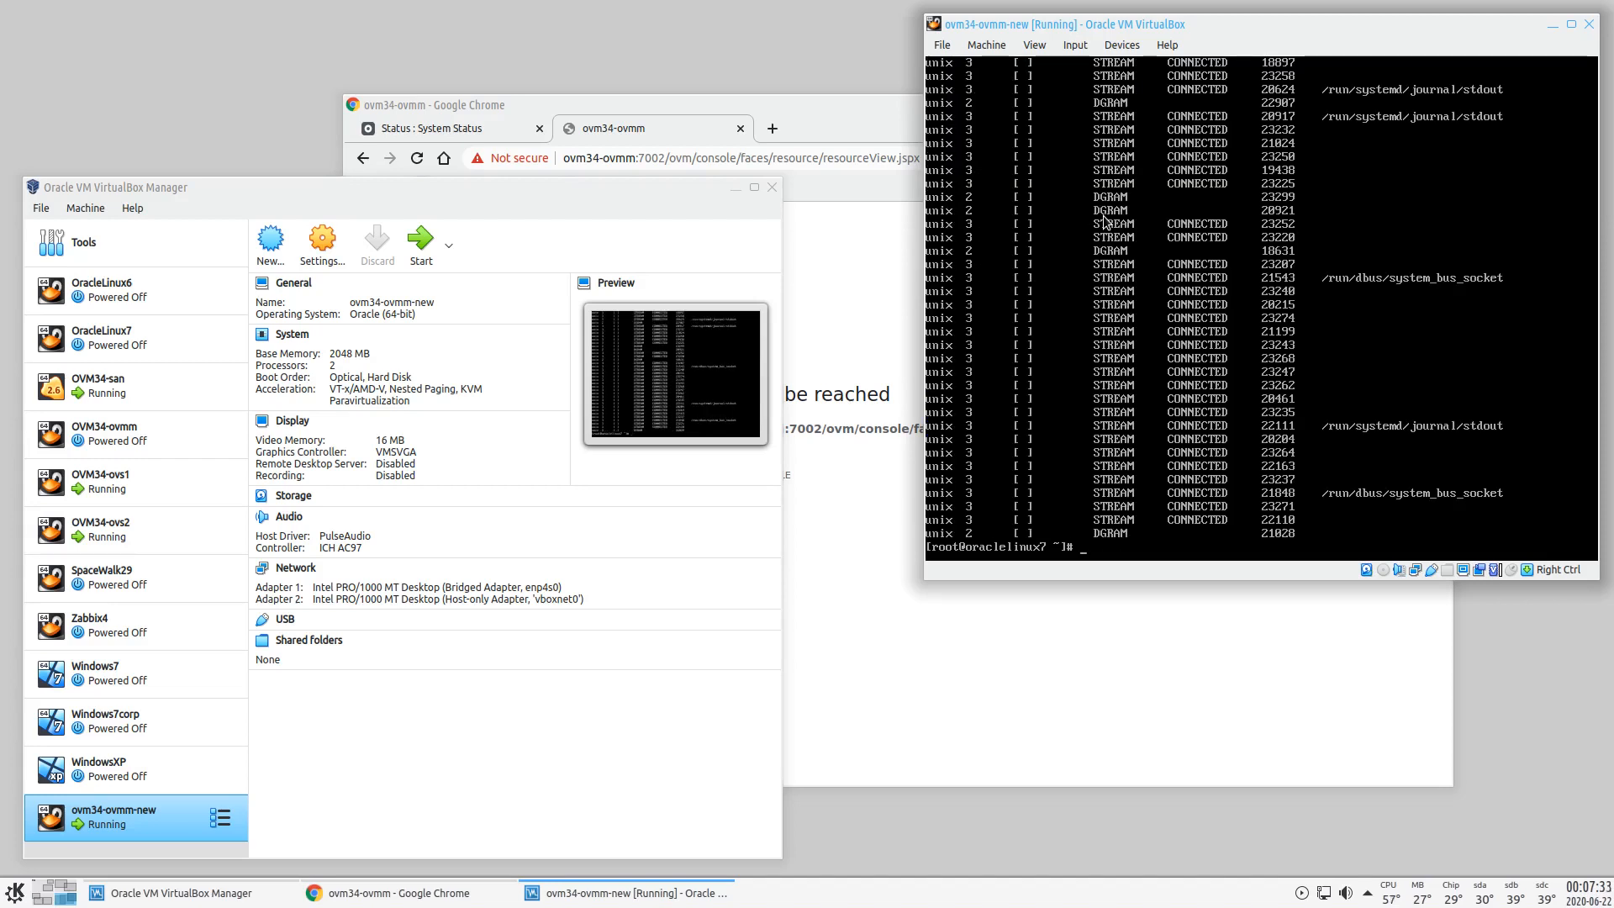
pyautogui.write('ifconfig')
pyautogui.press('Return')
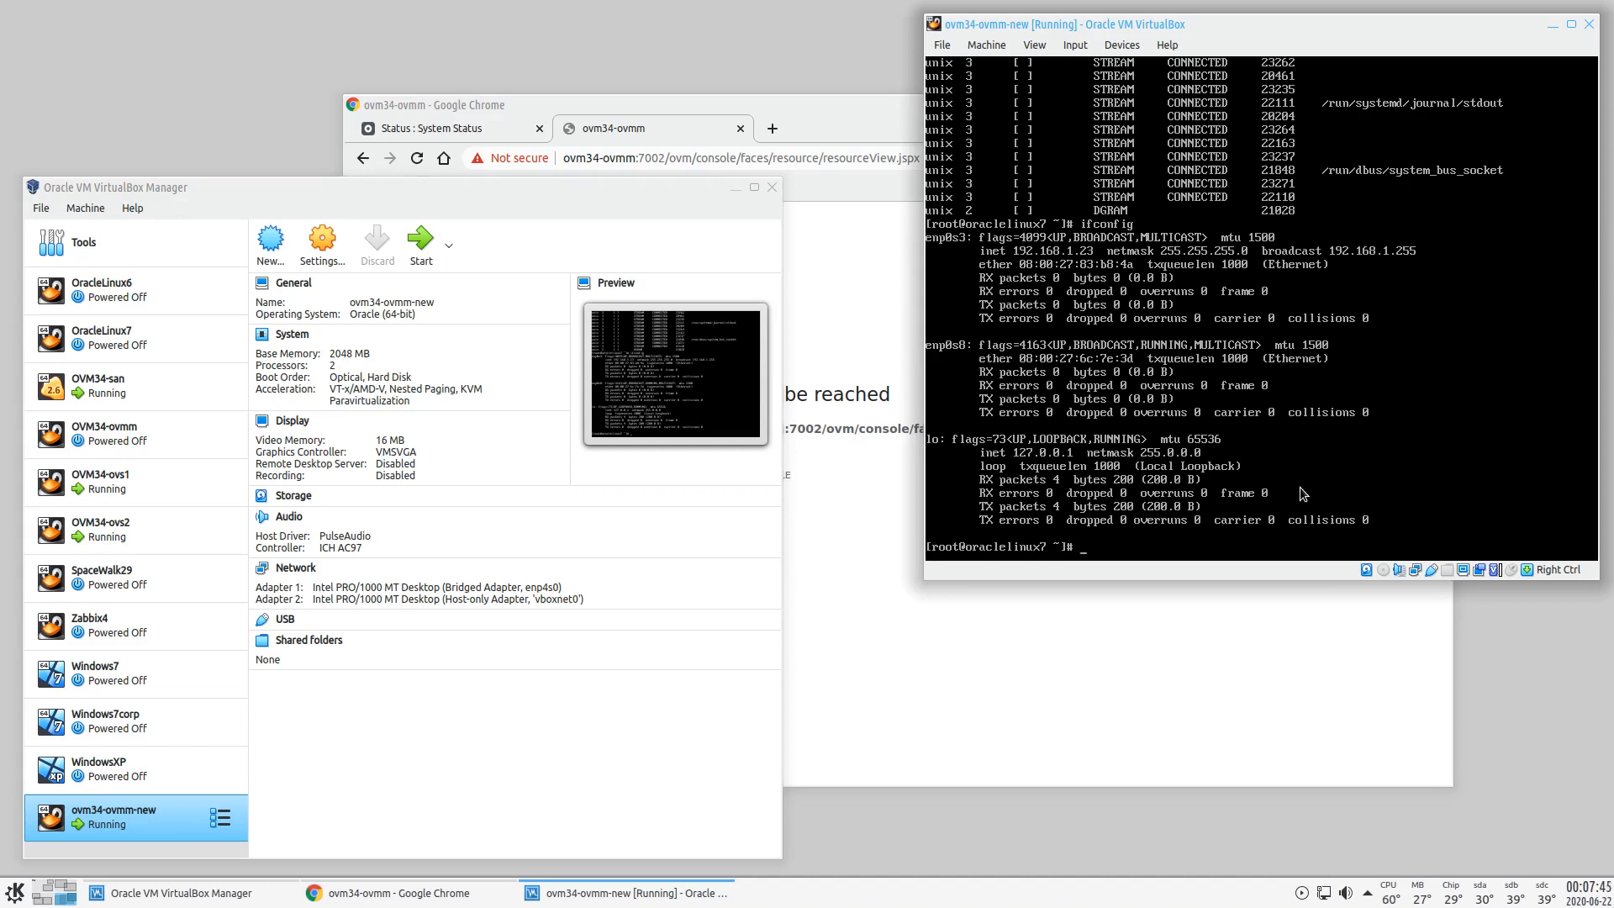
pyautogui.write('reboot')
pyautogui.press('Return')
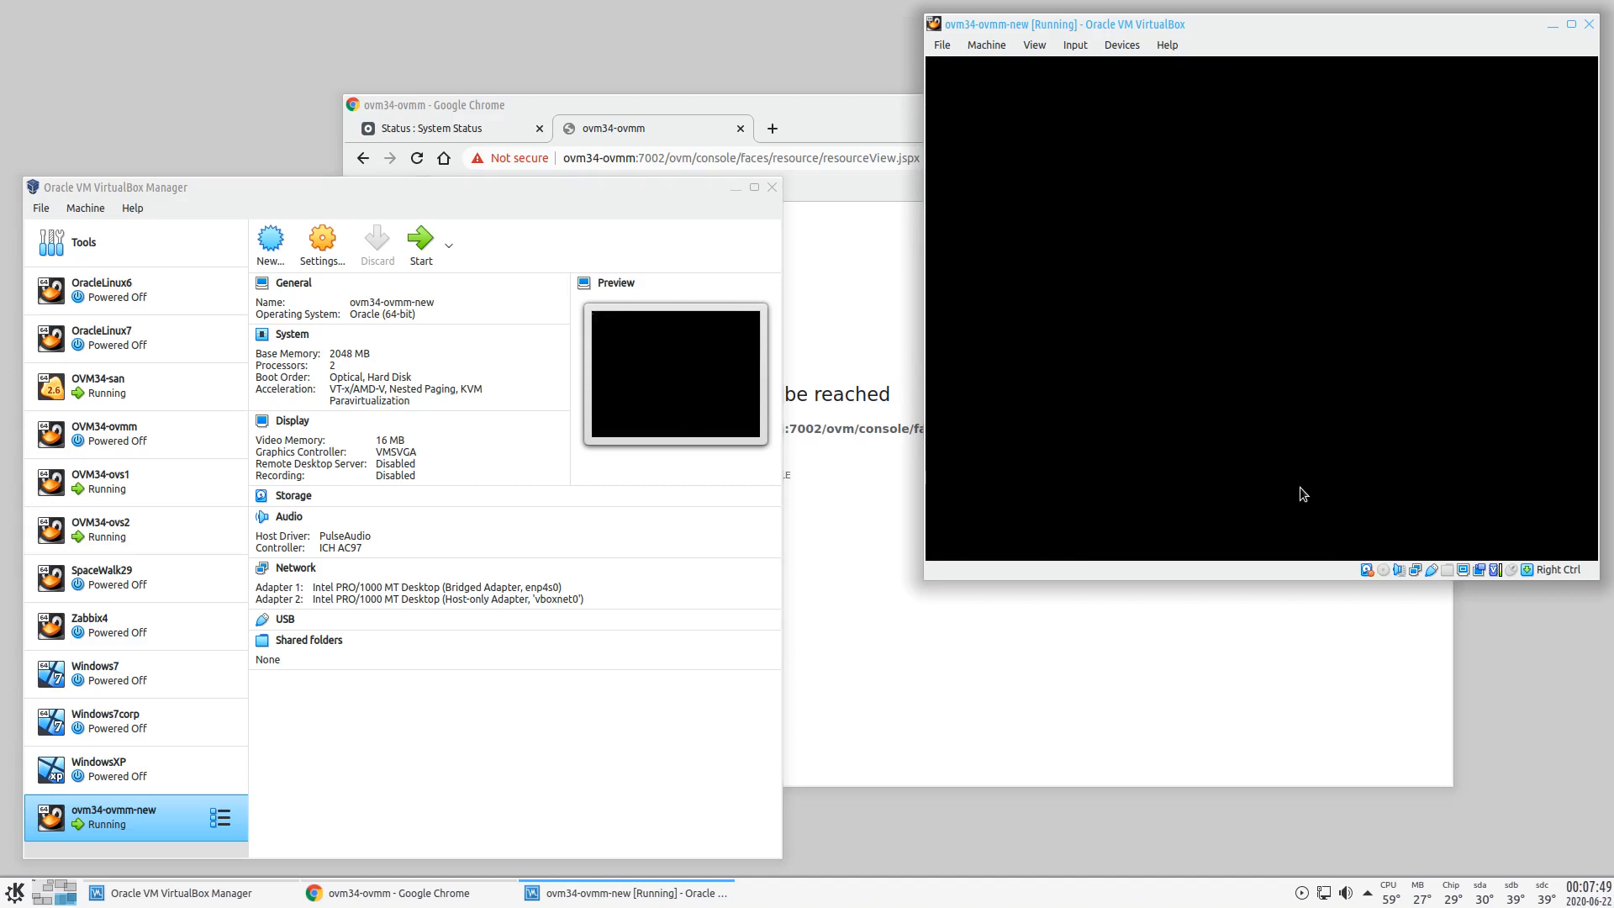
# - In a new Konsole terminal, prepare the command ssh -l root ovm34-ovmm
pyautogui.click(15, 892)
pyautogui.click(24, 692)
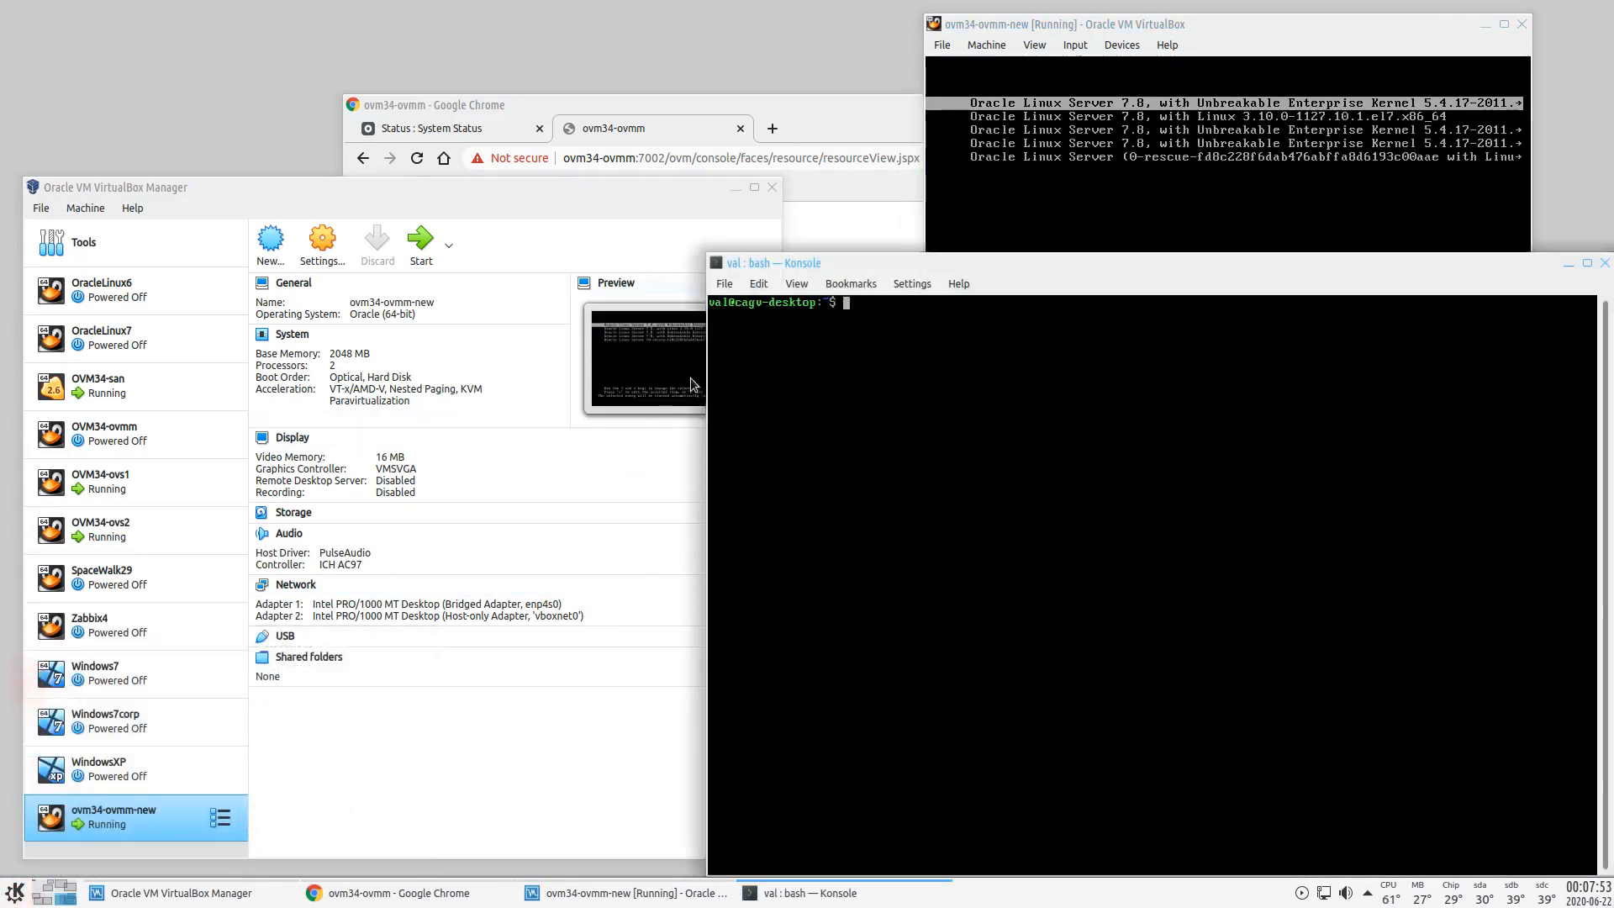
pyautogui.write('ssh -k')
pyautogui.press('BackSpace')
pyautogui.press('BackSpace')
pyautogui.write('l root ov')
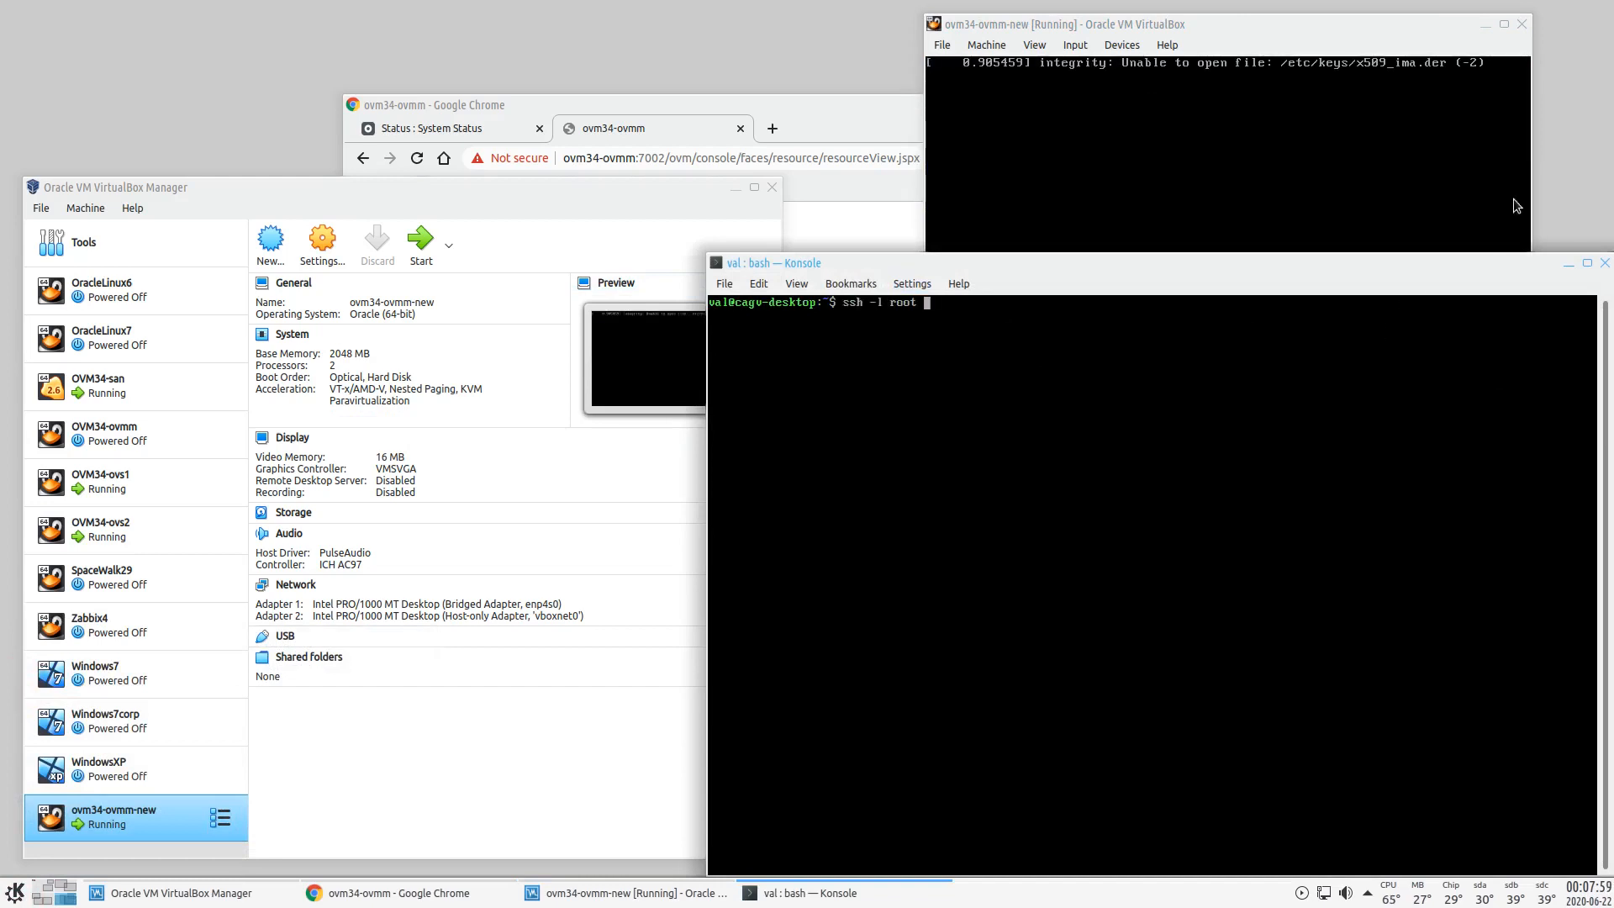
pyautogui.write('m3')
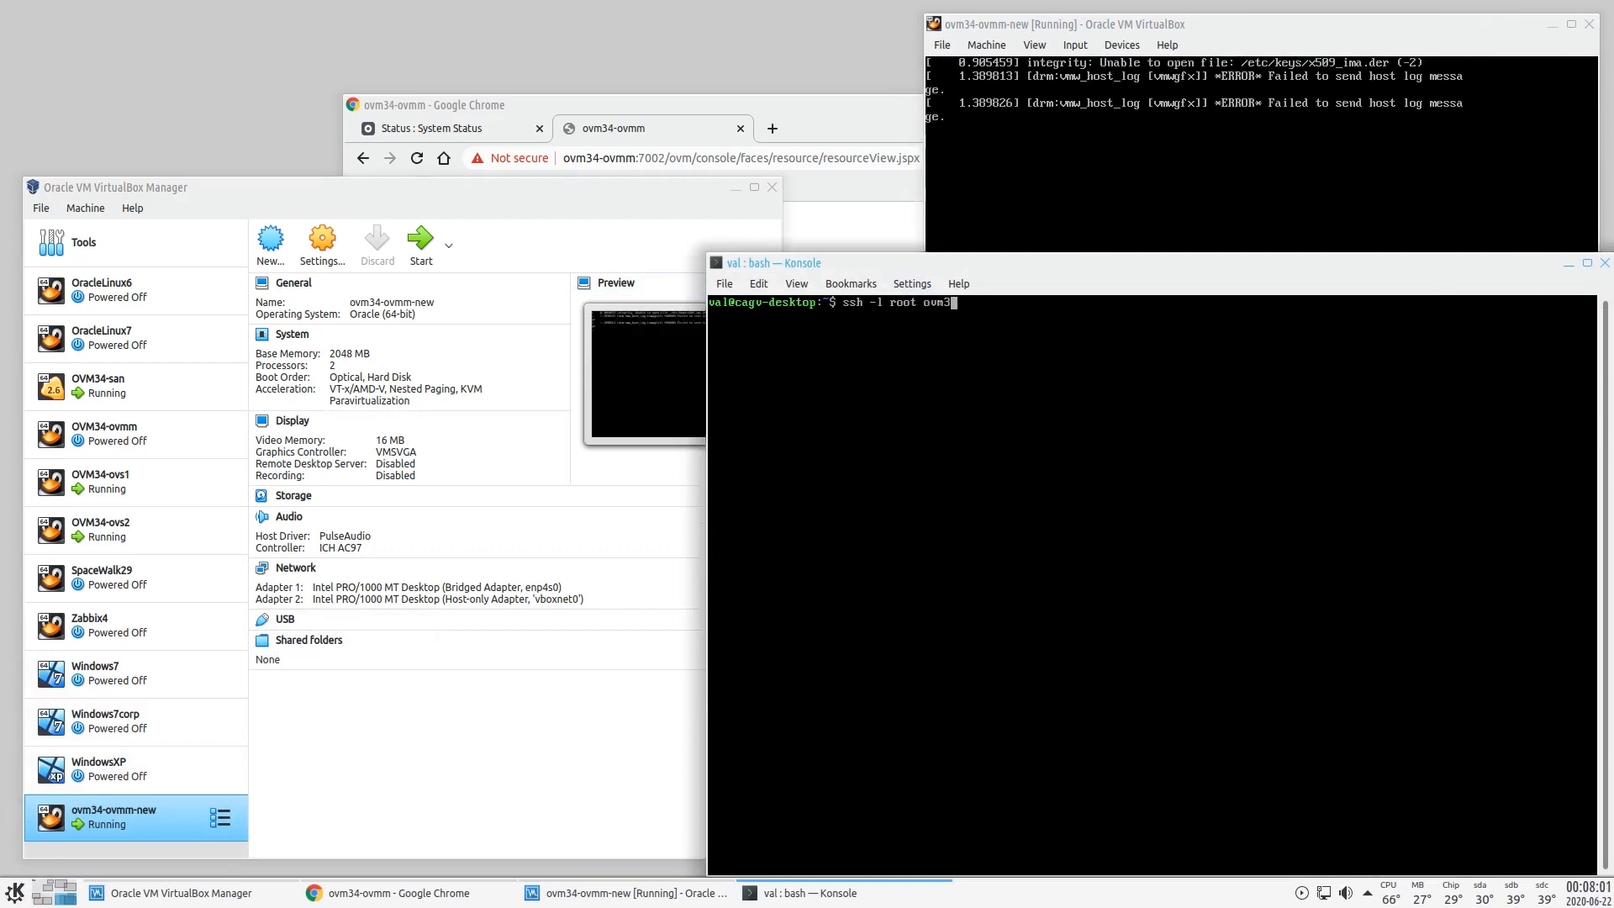
pyautogui.write('4-ovmm')
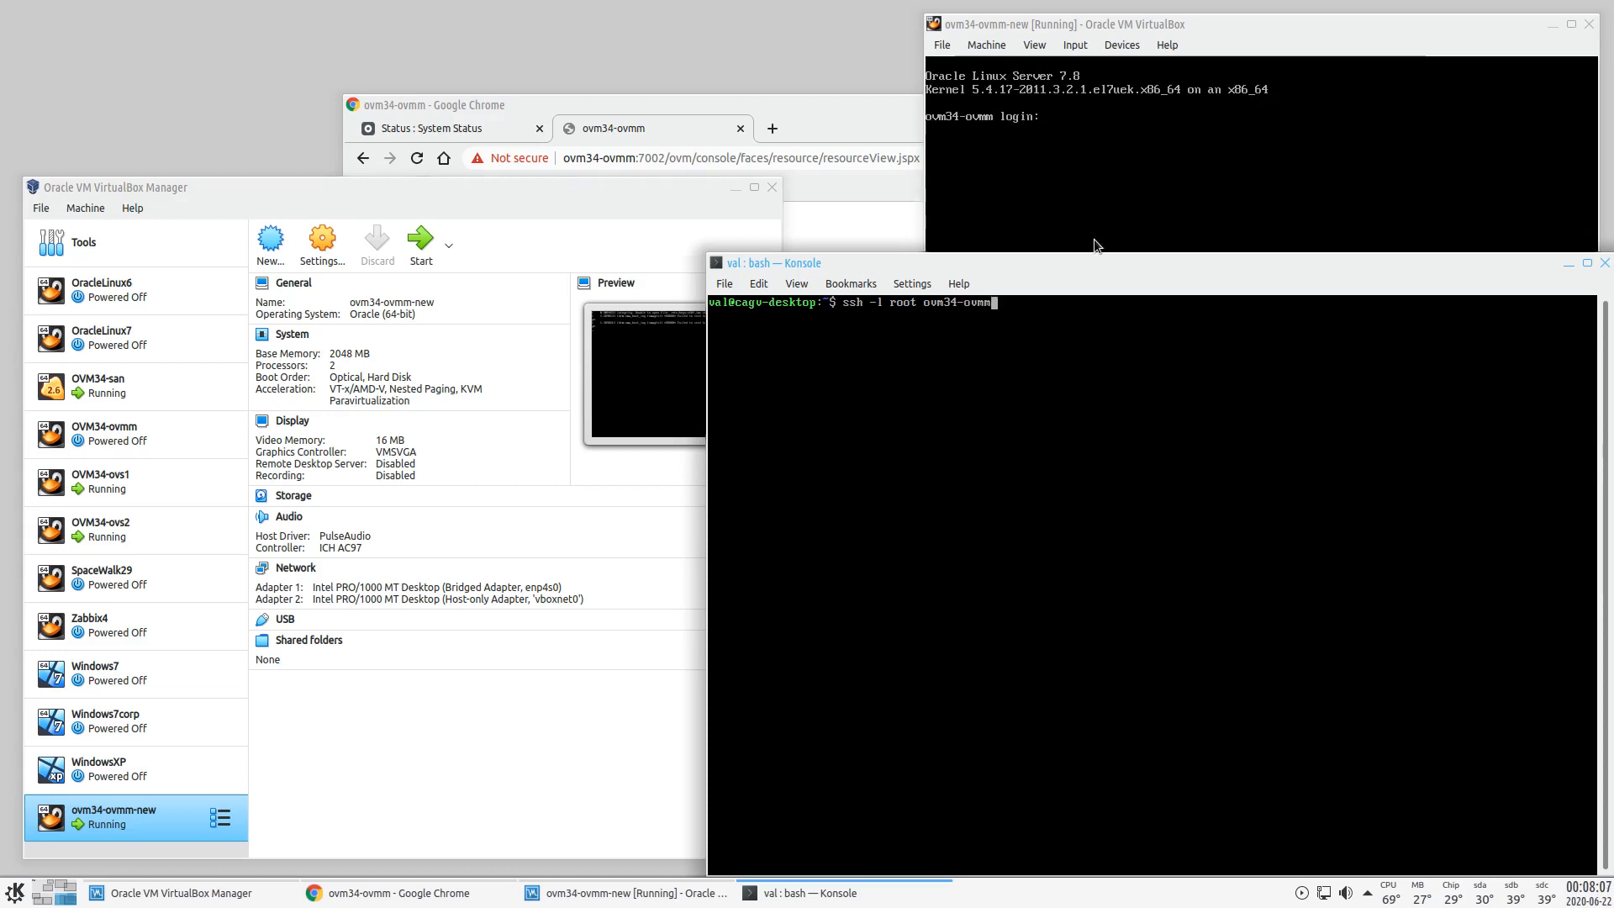
# - Connect the VM's first network adapter from the VirtualBox device controls
pyautogui.click(1204, 21)
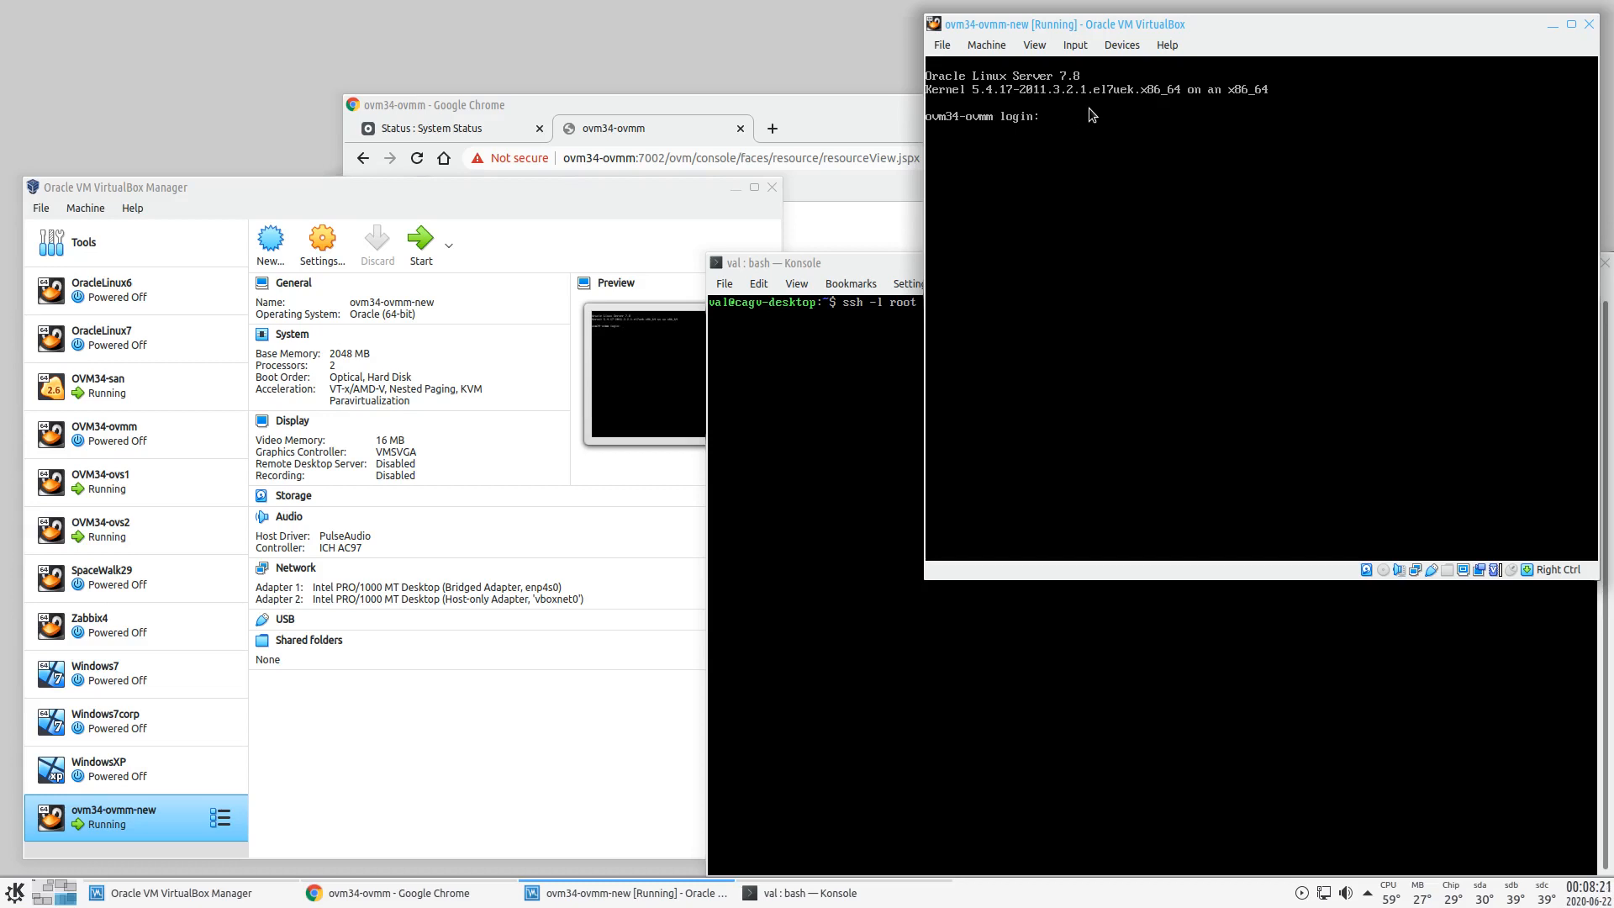
pyautogui.click(1121, 45)
pyautogui.moveTo(1232, 110)
pyautogui.click(1312, 139)
pyautogui.click(1114, 665)
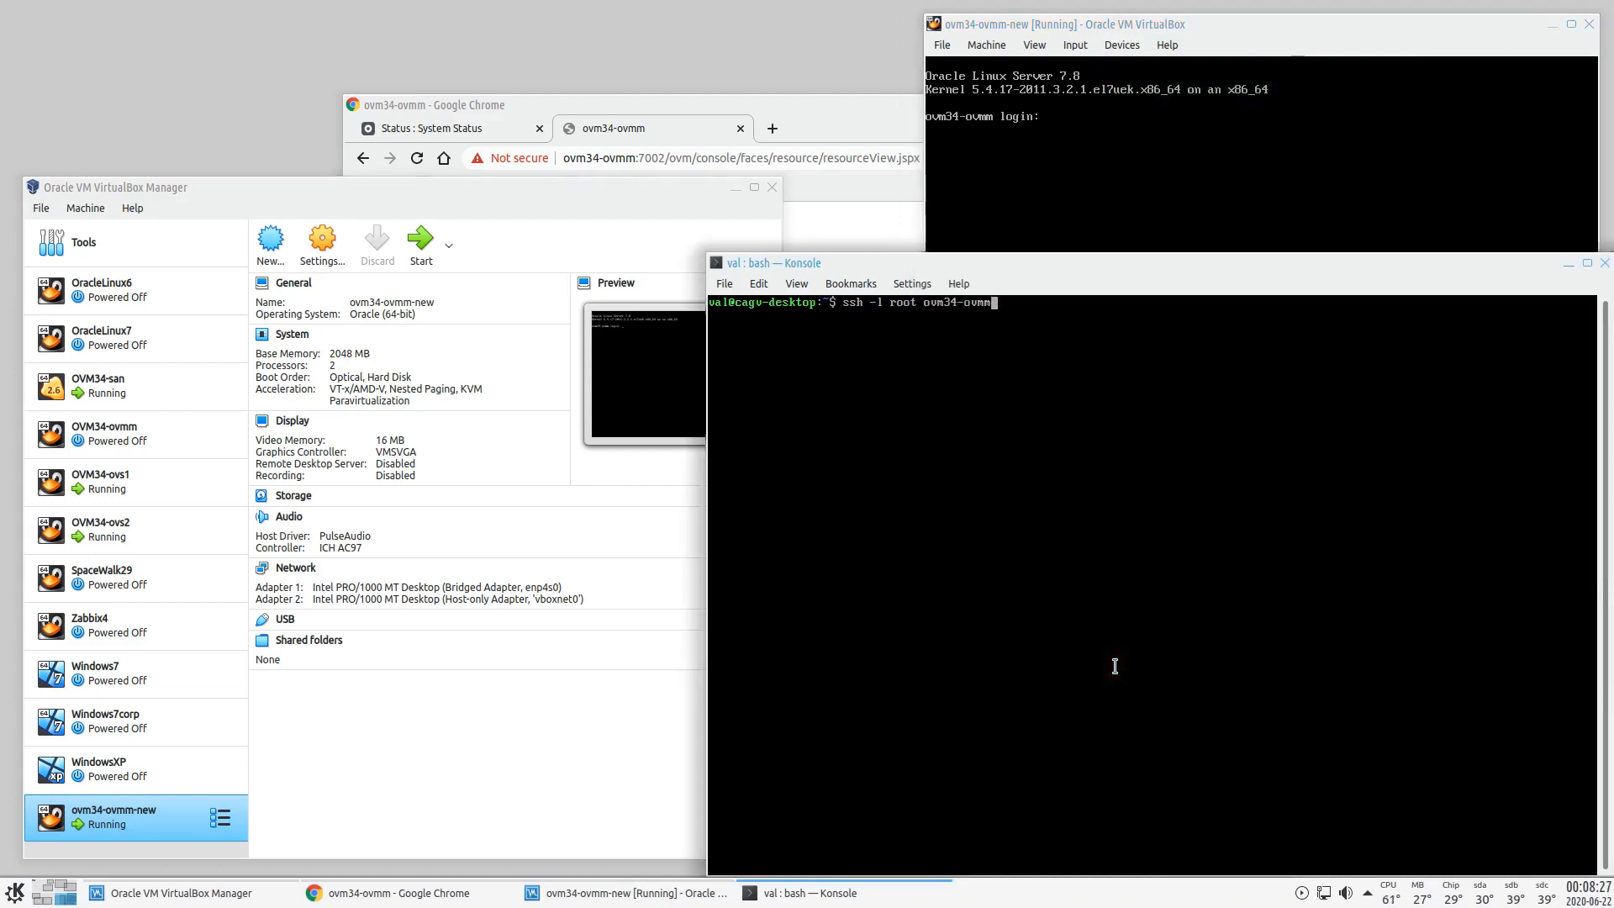
# - Log in to ovm34-ovmm as root over SSH, accepting the changed host key
pyautogui.press('Return')
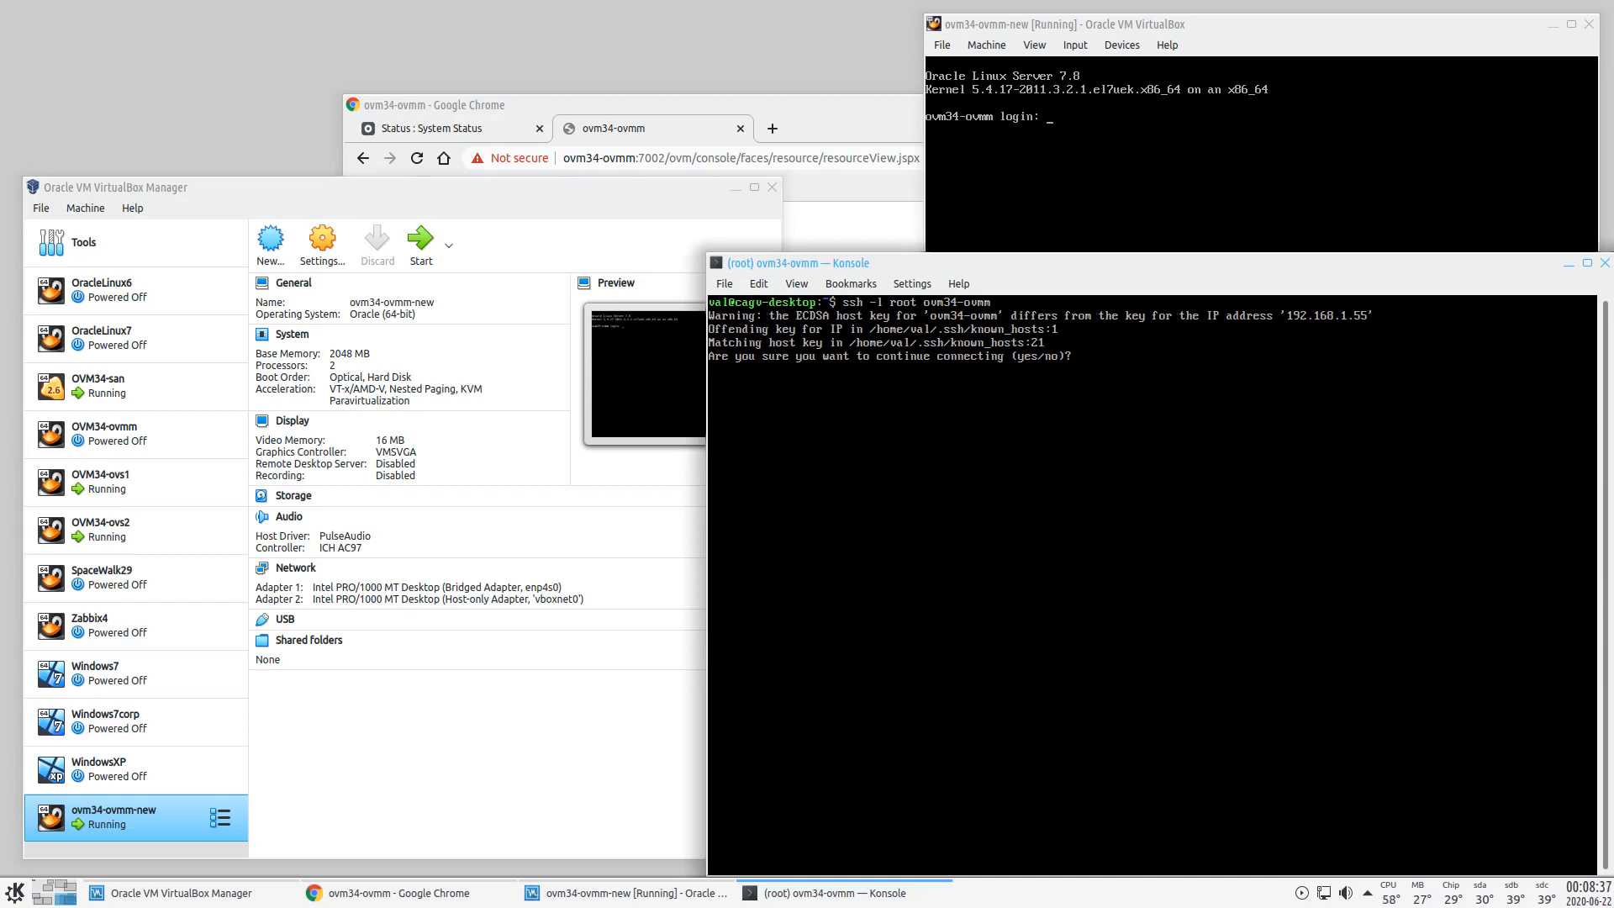
pyautogui.write('yes')
pyautogui.press('Return')
pyautogui.press('Return')
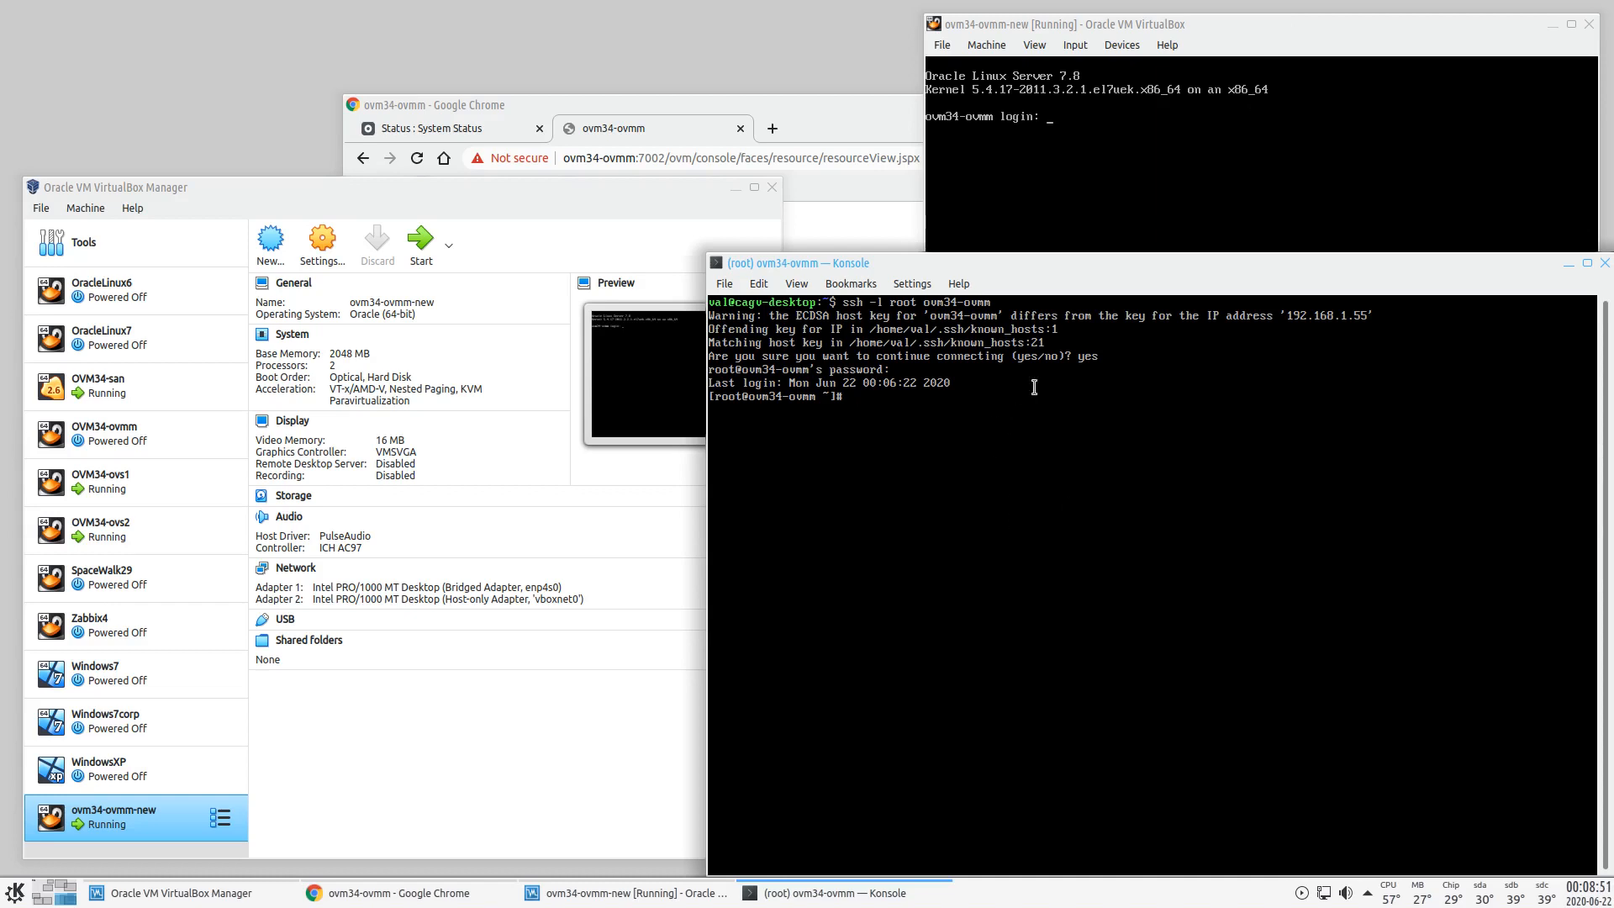
# - Change into the /etc/sysconfig/network-scripts folder
pyautogui.write('vi /etc/sysconfig/network-scripts/ifcfg-enp0s3')
pyautogui.press('Home')
pyautogui.press('Delete')
pyautogui.press('Delete')
pyautogui.write('cd')
pyautogui.press('End')
pyautogui.press('BackSpace')
pyautogui.press('BackSpace')
pyautogui.press('BackSpace')
pyautogui.press('BackSpace')
pyautogui.press('BackSpace')
pyautogui.press('BackSpace')
pyautogui.press('BackSpace')
pyautogui.press('BackSpace')
pyautogui.press('BackSpace')
pyautogui.press('BackSpace')
pyautogui.press('BackSpace')
pyautogui.press('BackSpace')
pyautogui.press('BackSpace')
pyautogui.press('Return')
# - List the interfaces with ifconfig and copy the enp0s8 MAC address
pyautogui.write('ifconfig')
pyautogui.press('Return')
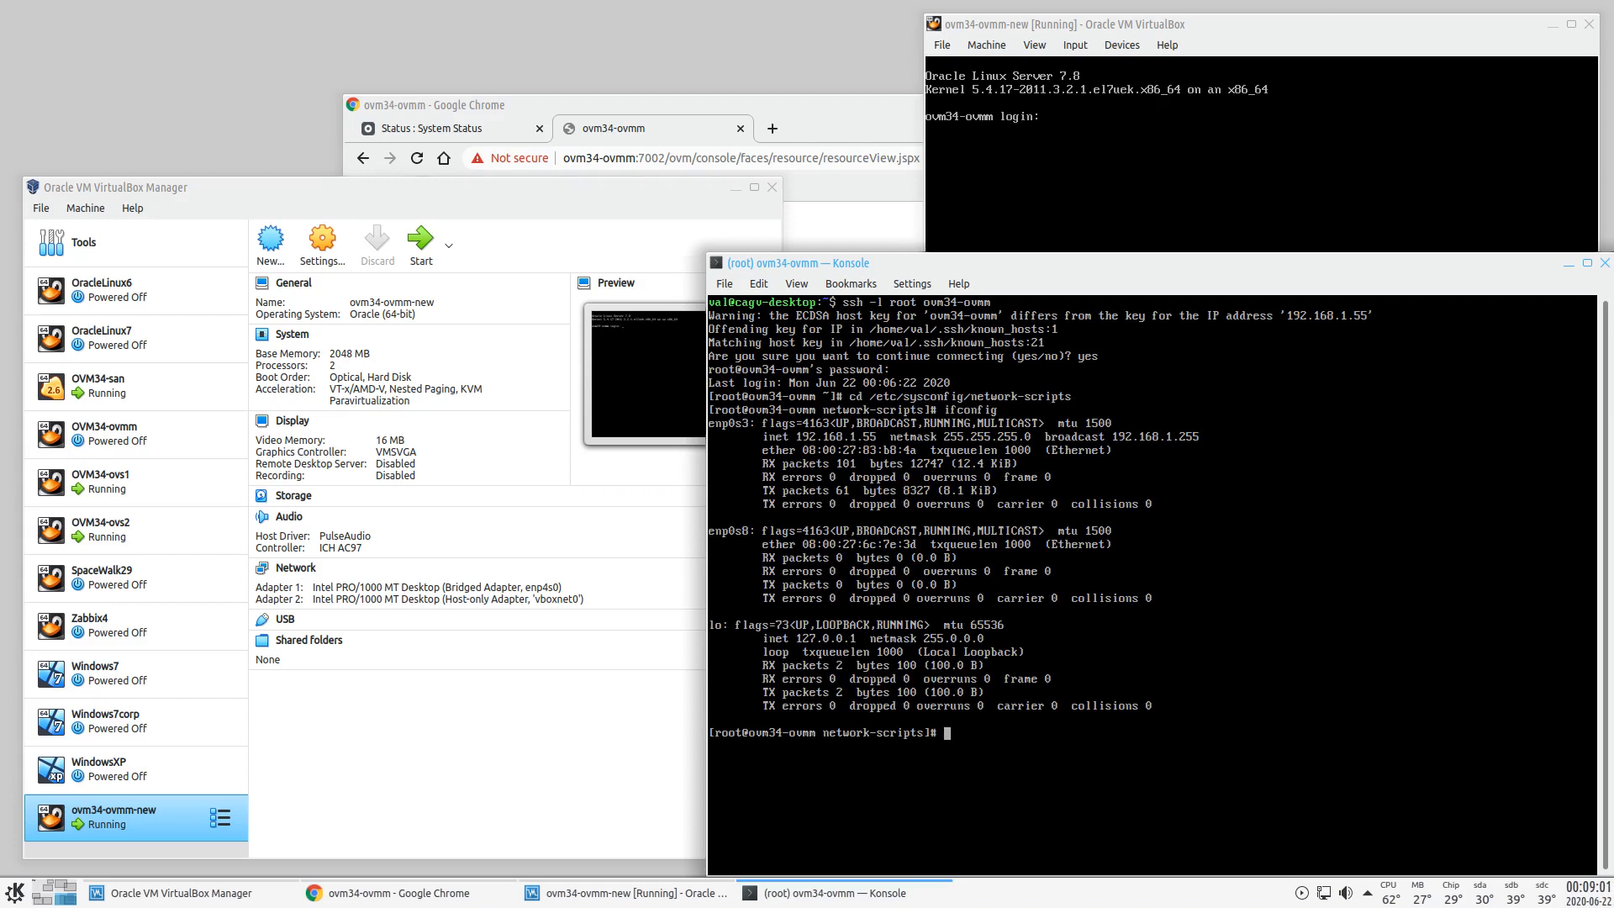
pyautogui.doubleClick(855, 544)
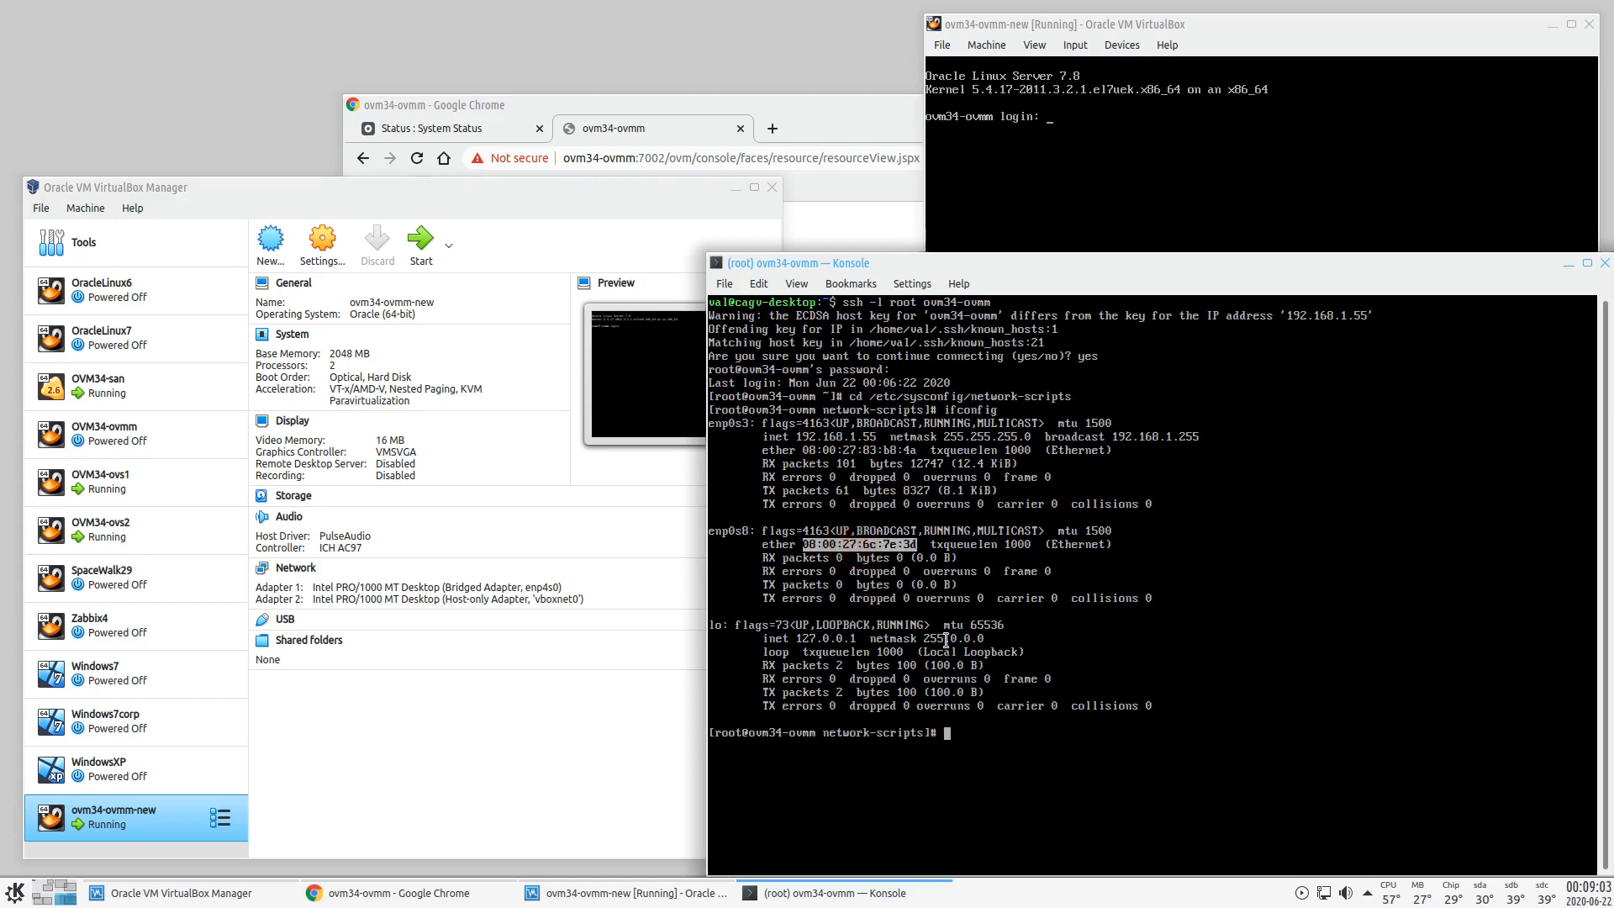
# - Start typing the cp command copying ifcfg-enp0s3 to a new enp0s8 config file
pyautogui.write('cp enps')
pyautogui.press('BackSpace')
pyautogui.write("'")
pyautogui.press('BackSpace')
pyautogui.write('0s')
pyautogui.write('3')
pyautogui.press('BackSpace')
pyautogui.press('BackSpace')
pyautogui.press('BackSpace')
pyautogui.press('BackSpace')
pyautogui.press('BackSpace')
pyautogui.press('BackSpace')
pyautogui.write('ifcfg-enp0s3 ifcfg-enp0s3')
pyautogui.press('BackSpace')
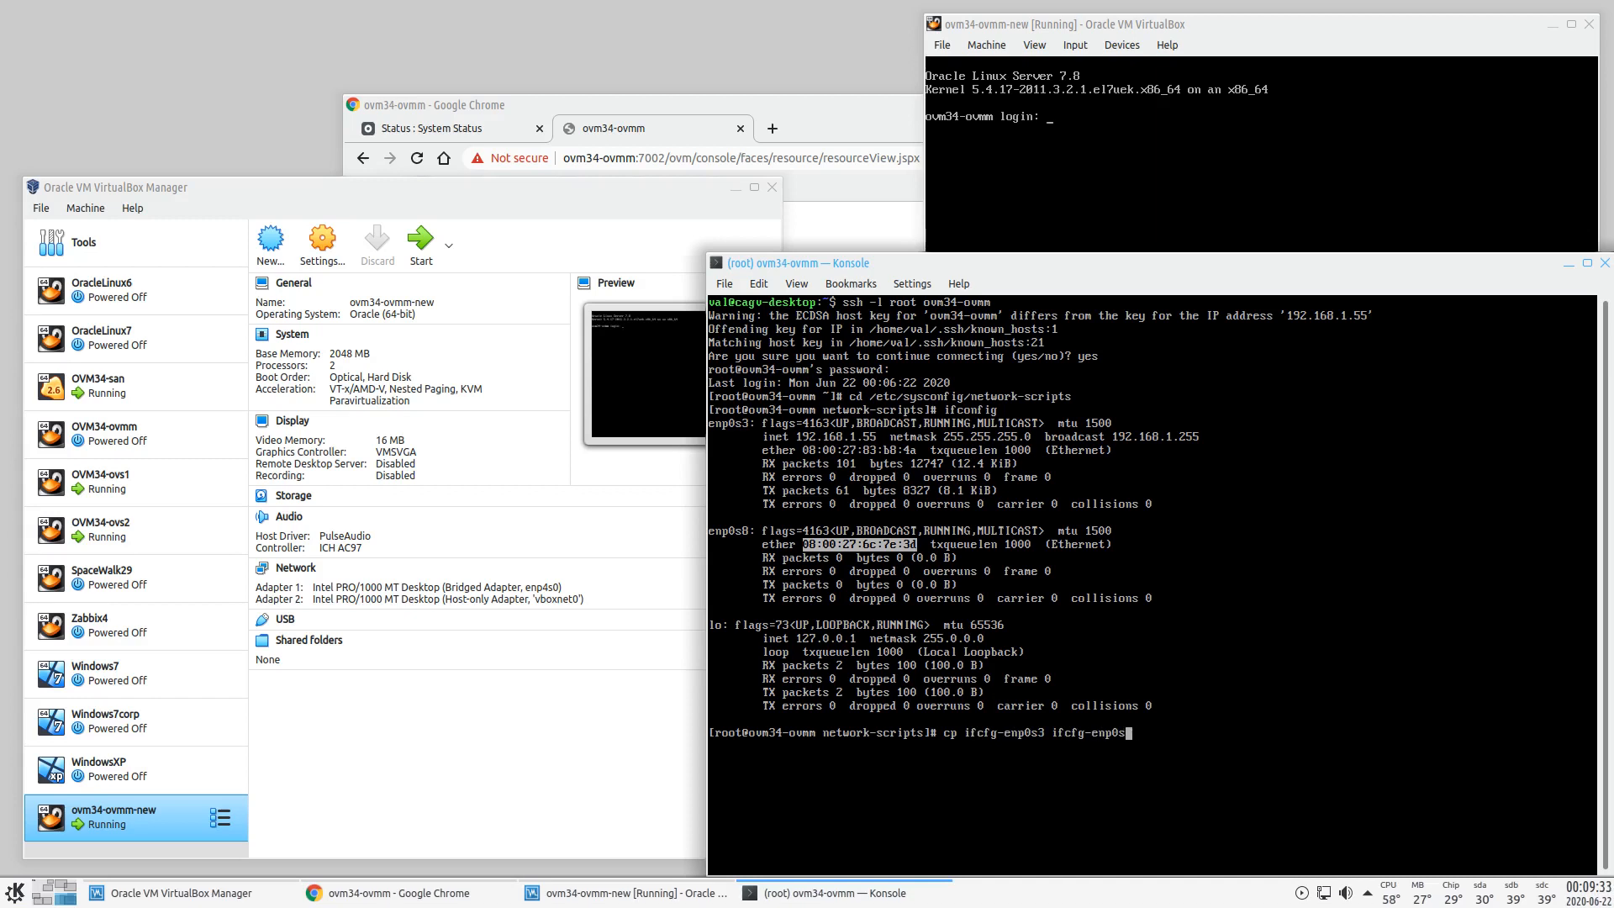
# - Copy ifcfg-enp0s3 to ifcfg-enp0s8 and open the new file in vi
pyautogui.write('8')
pyautogui.press('Return')
pyautogui.write('vi ifc')
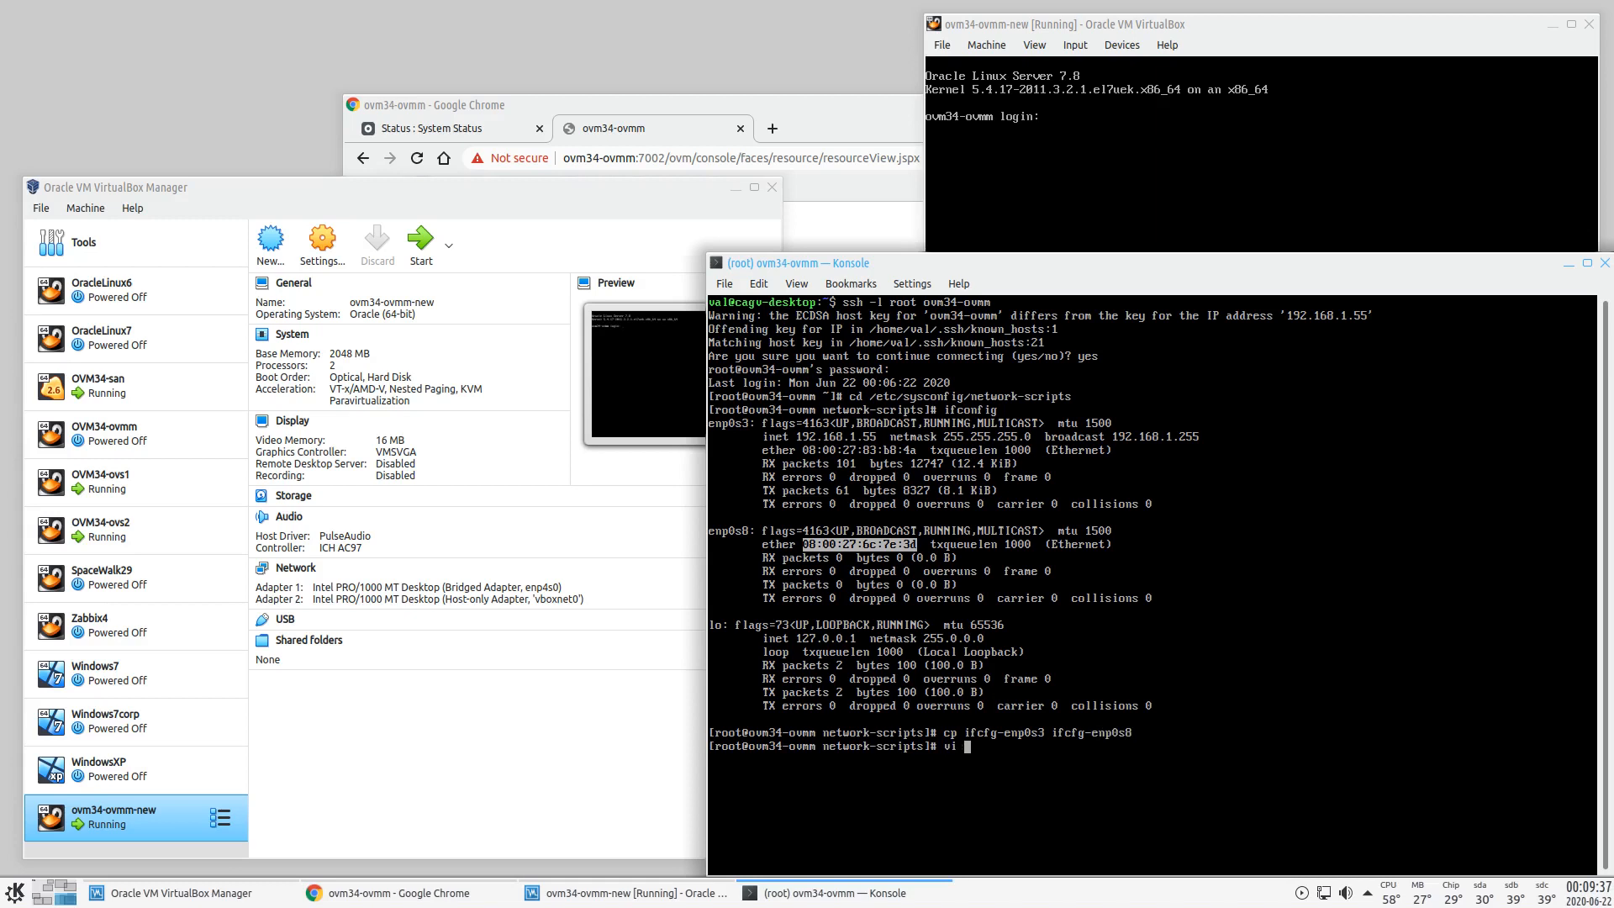
pyautogui.press('Tab')
pyautogui.write('en')
pyautogui.press('Tab')
pyautogui.write('8')
pyautogui.press('Return')
# - Change the NAME value in ifcfg-enp0s8 to enp0s8
pyautogui.press('Down')
pyautogui.press('Down')
pyautogui.press('Down')
pyautogui.press('Down')
pyautogui.press('Down')
pyautogui.press('Down')
pyautogui.press('Down')
pyautogui.press('Down')
pyautogui.press('Down')
pyautogui.press('Right')
pyautogui.press('Down')
pyautogui.press('Left')
pyautogui.press('Down')
pyautogui.press('Right')
pyautogui.press('Right')
pyautogui.press('Right')
pyautogui.press('Right')
pyautogui.press('Right')
pyautogui.press('Right')
pyautogui.press('Right')
pyautogui.press('Right')
pyautogui.press('Right')
pyautogui.press('Right')
pyautogui.press('Right')
pyautogui.press('Right')
pyautogui.press('Up')
pyautogui.press('Left')
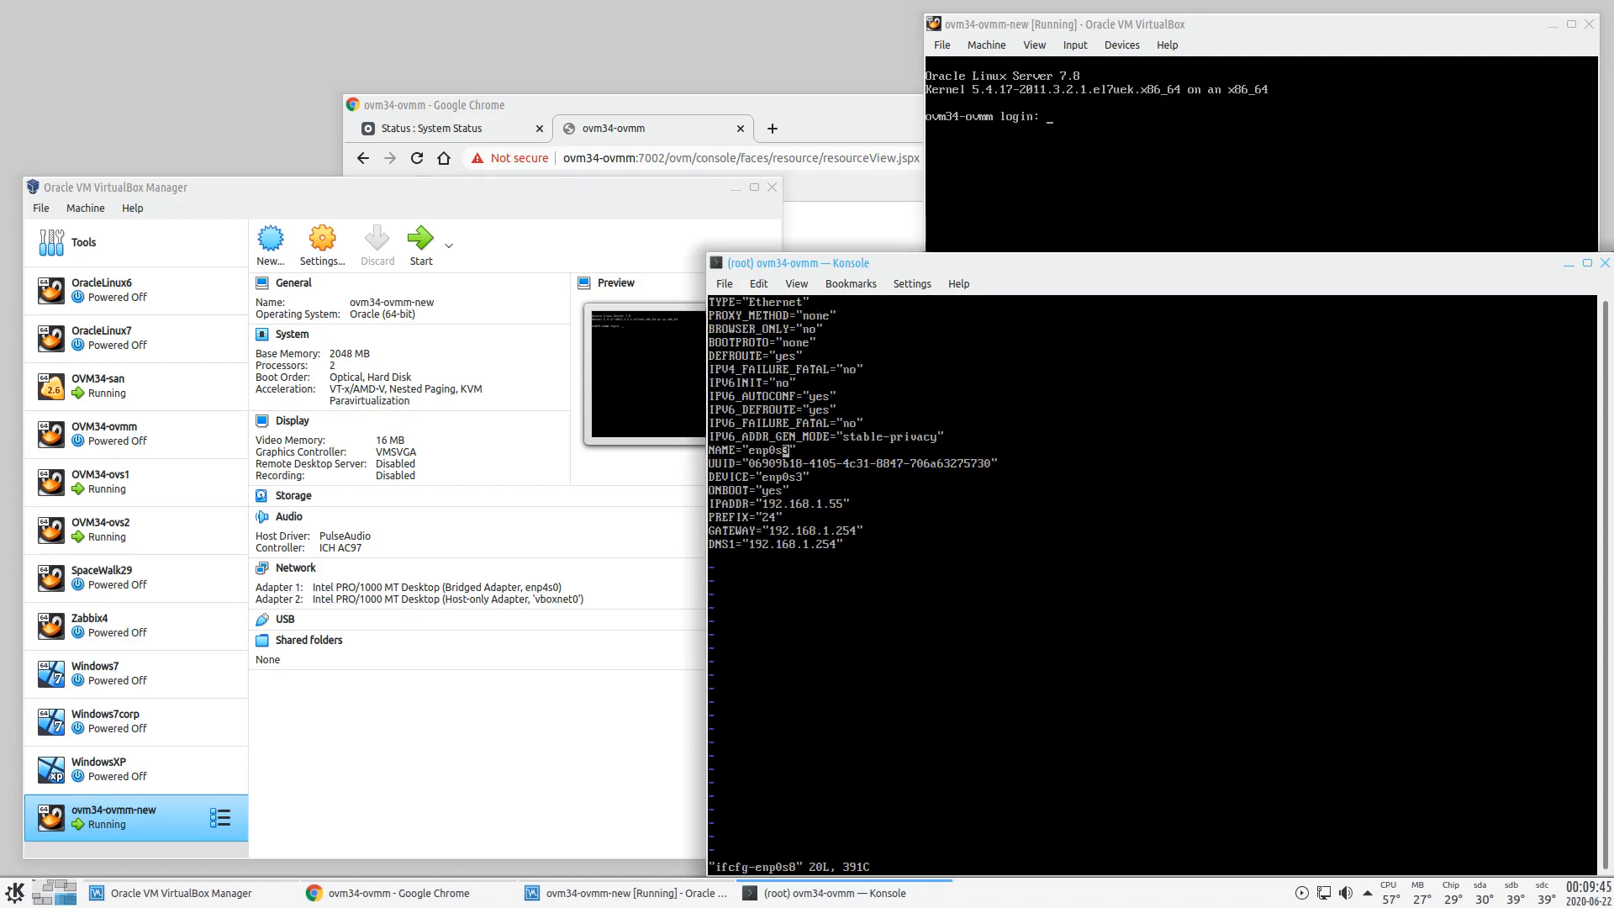
pyautogui.press('r')
pyautogui.press('8')
# - Delete the UUID line and change DEVICE to enp0s8
pyautogui.press('Down')
pyautogui.press('Down')
pyautogui.press('Right')
pyautogui.press('Right')
pyautogui.press('Up')
pyautogui.press('d')
pyautogui.press('d')
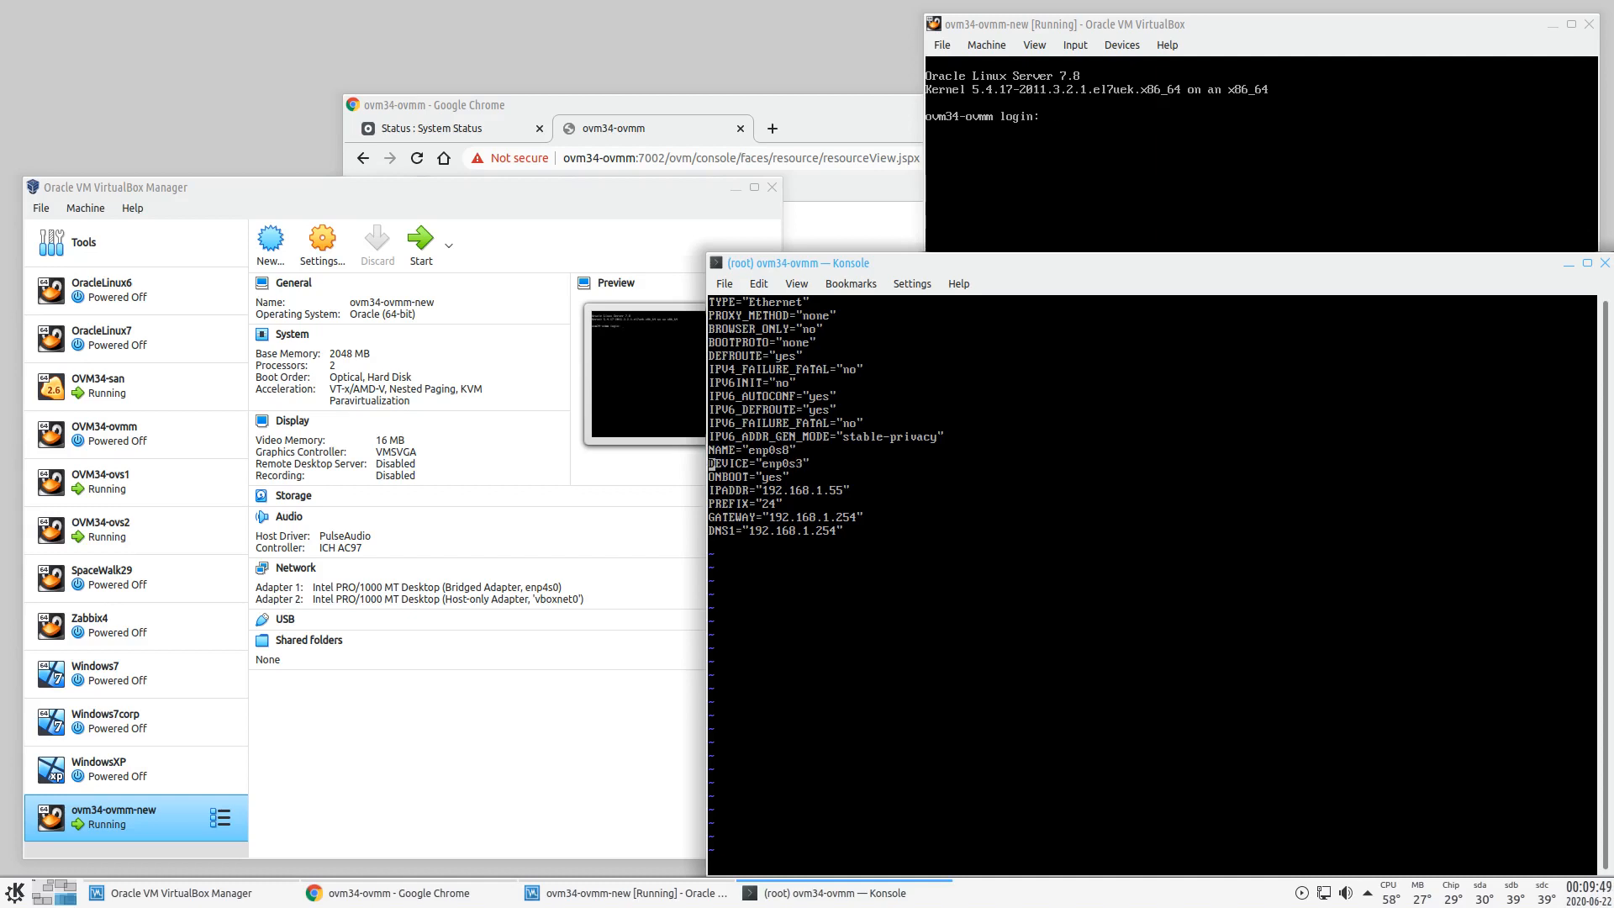
pyautogui.press('u')
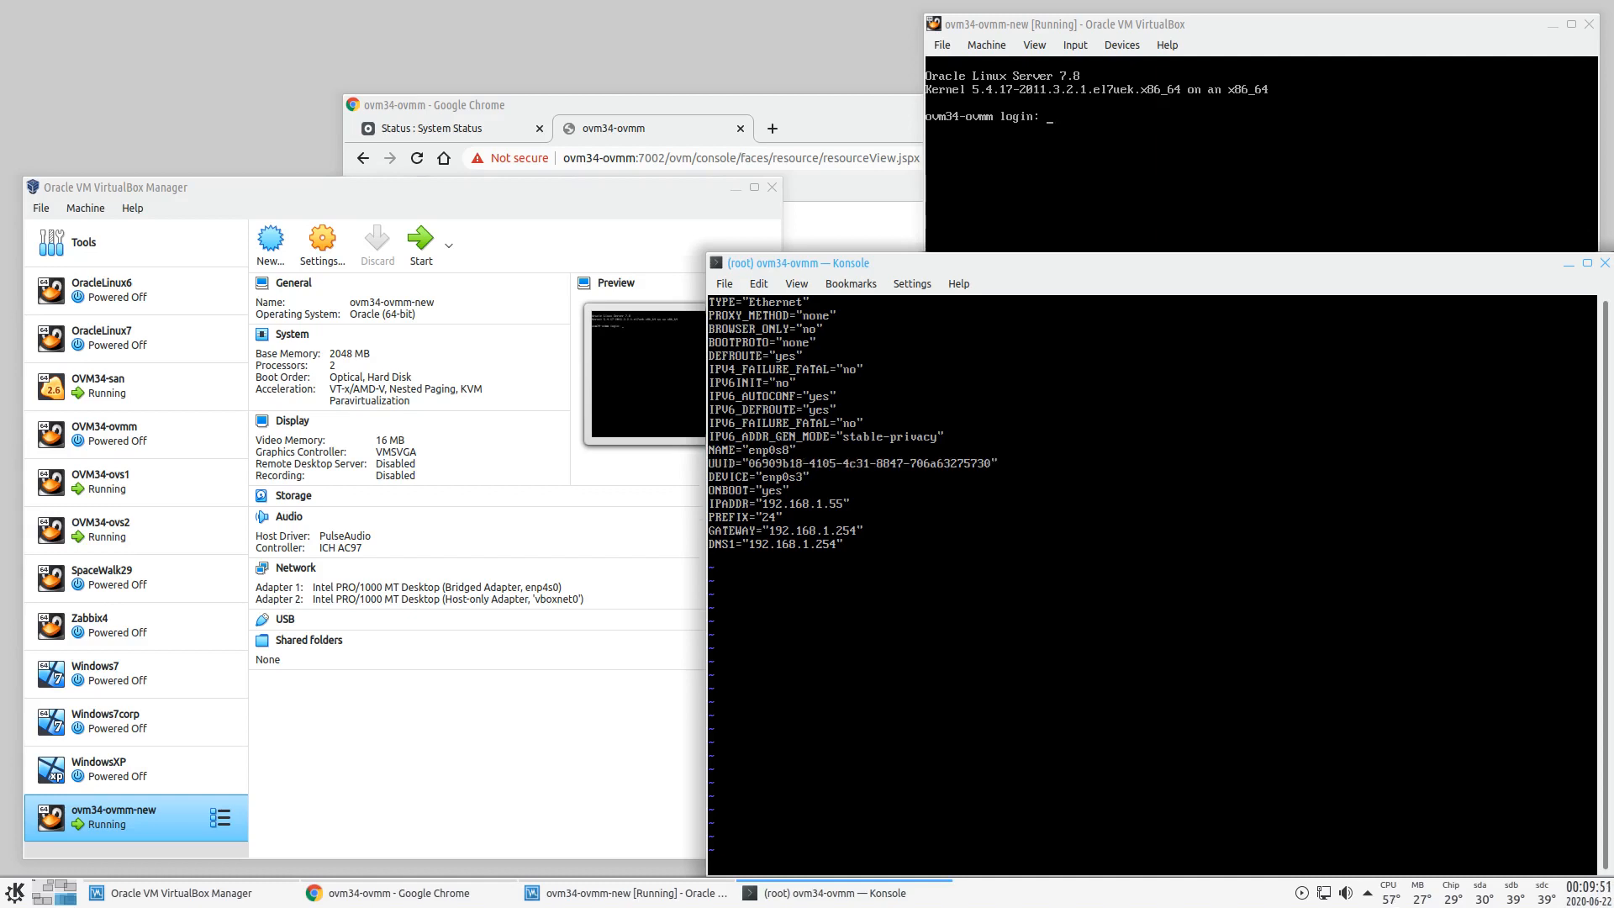
pyautogui.press('d')
pyautogui.press('d')
pyautogui.press('Right')
pyautogui.press('Right')
pyautogui.press('Right')
pyautogui.press('Right')
pyautogui.press('Right')
pyautogui.press('Right')
pyautogui.press('Right')
pyautogui.press('Right')
pyautogui.press('Right')
pyautogui.press('Right')
pyautogui.press('Right')
pyautogui.press('Right')
pyautogui.press('Right')
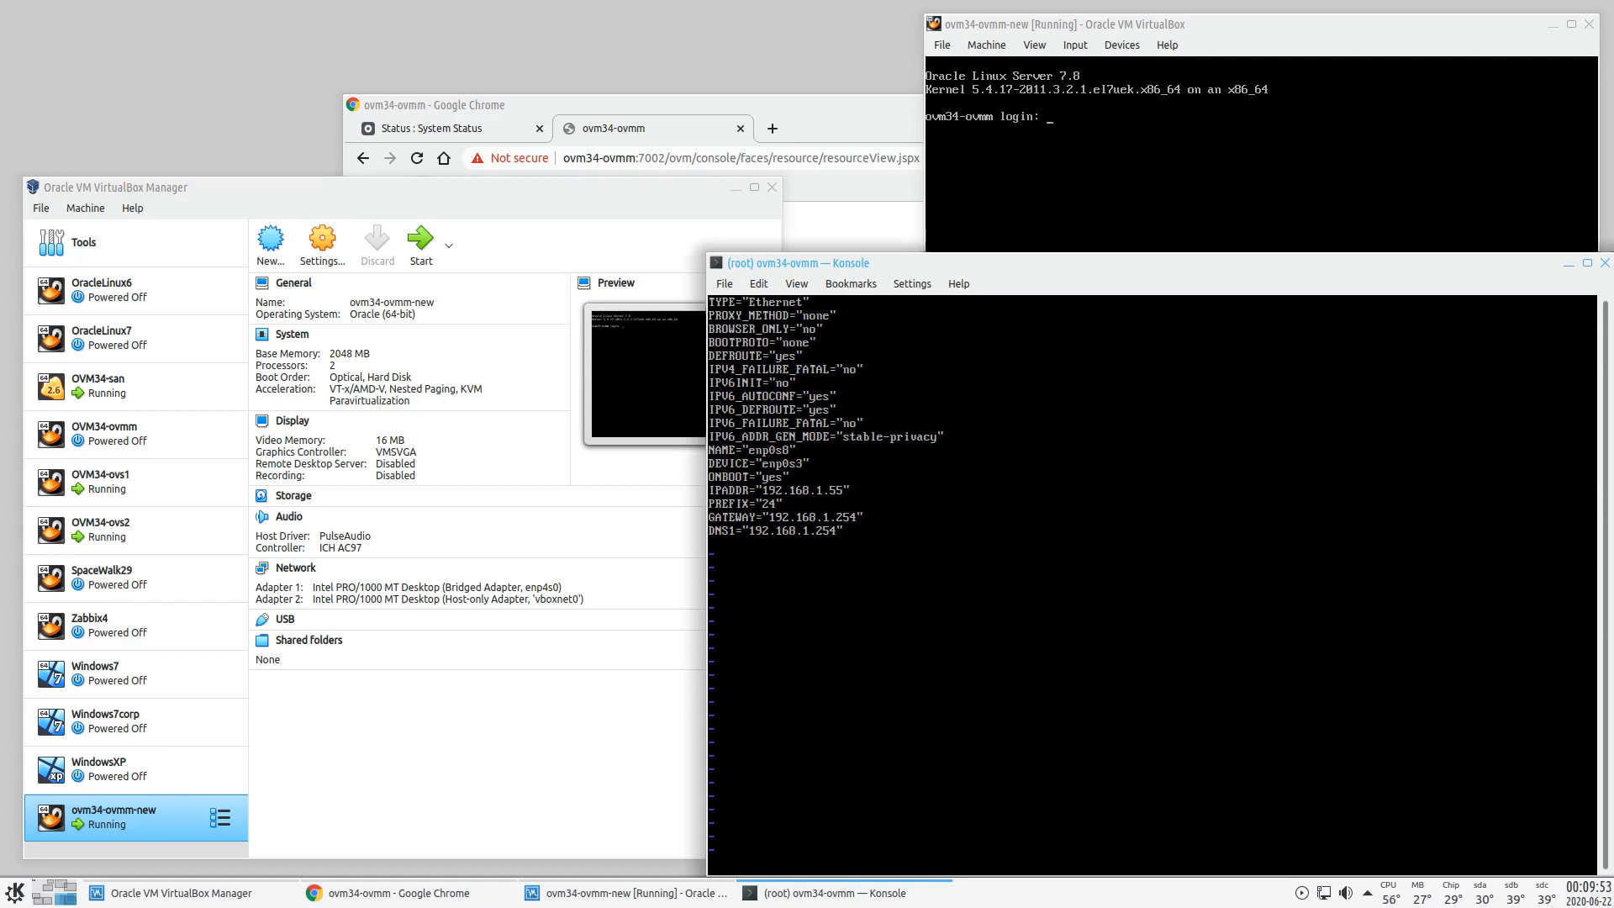
pyautogui.press('r')
pyautogui.press('8')
# - Remove the PREFIX, GATEWAY and DNS1 lines and set IPADDR to 192.168.100.55
pyautogui.press('Down')
pyautogui.press('Left')
pyautogui.press('Left')
pyautogui.press('Left')
pyautogui.press('Left')
pyautogui.press('Left')
pyautogui.press('Left')
pyautogui.press('Down')
pyautogui.press('Down')
pyautogui.press('d')
pyautogui.press('d')
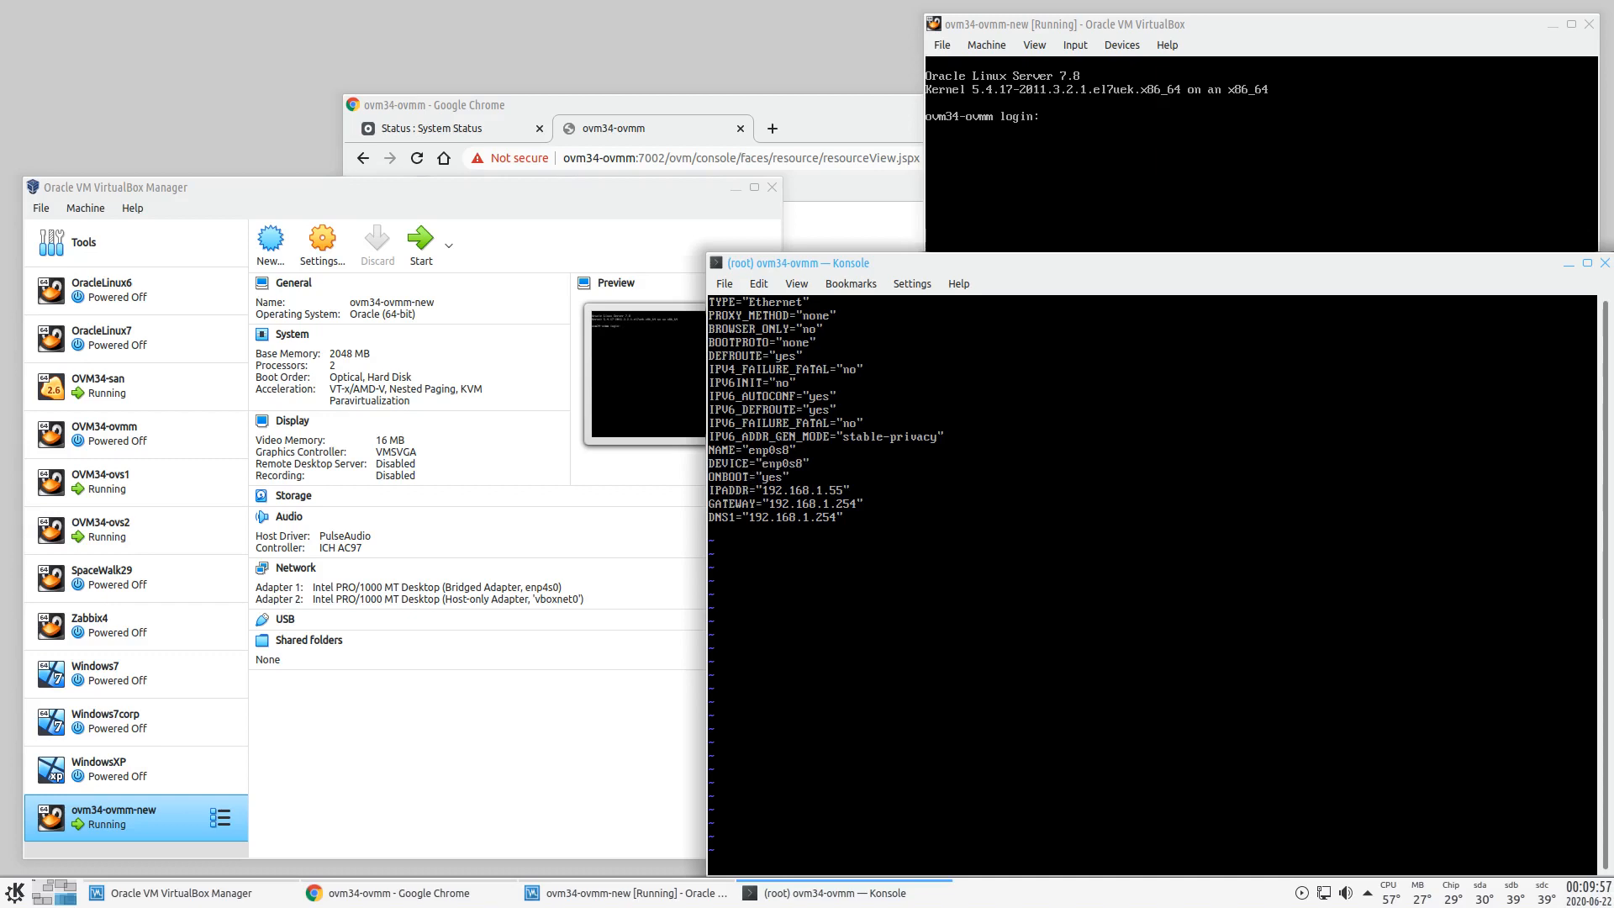
pyautogui.press('d')
pyautogui.press('d')
pyautogui.press('d')
pyautogui.press('d')
pyautogui.press('Right')
pyautogui.press('Right')
pyautogui.press('Right')
pyautogui.press('Right')
pyautogui.press('Right')
pyautogui.press('Right')
pyautogui.press('Right')
pyautogui.press('Right')
pyautogui.press('Right')
pyautogui.press('Right')
pyautogui.press('Right')
pyautogui.press('Right')
pyautogui.press('Right')
pyautogui.press('Right')
pyautogui.press('Right')
pyautogui.press('Right')
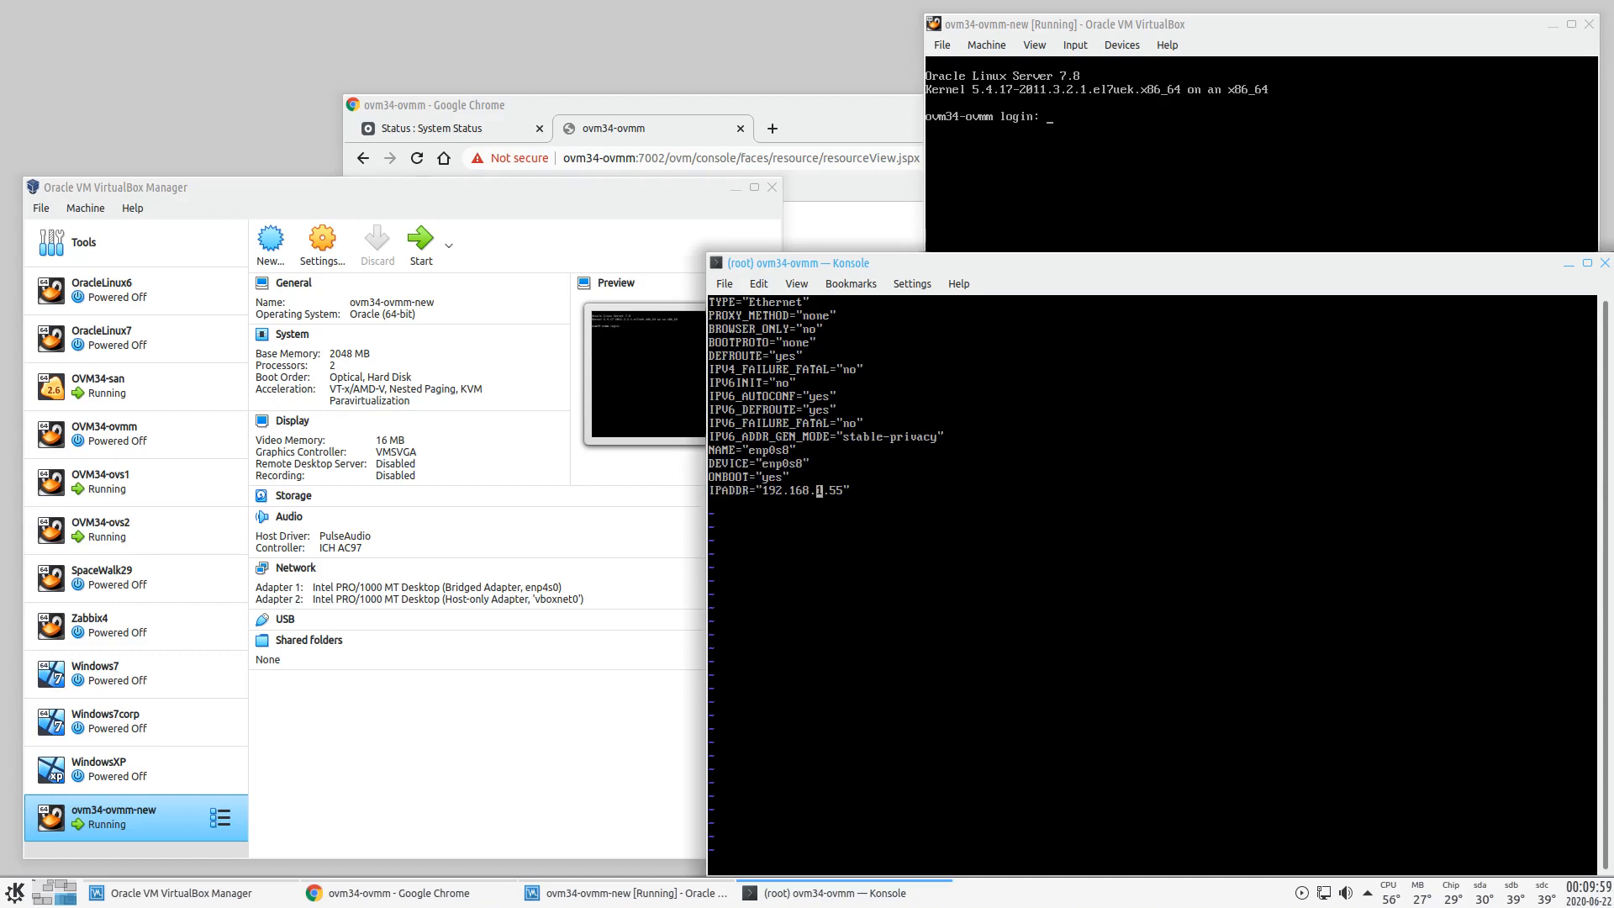
pyautogui.write('a00')
pyautogui.press('Escape')
pyautogui.press('Right')
pyautogui.press('Right')
# - Add an HWADDR line with the enp0s8 MAC address and save the file
pyautogui.write('oHWADDR="')
pyautogui.write('08:00:27:6c:7e:3d')
pyautogui.write('"')
pyautogui.press('Escape')
pyautogui.write(':wq')
pyautogui.press('Return')
# - Bring up enp0s8 and confirm its 192.168.100.55 address with ifconfig
pyautogui.write('ifup enp0s8')
pyautogui.press('Return')
pyautogui.write('ifconfig')
pyautogui.press('Return')
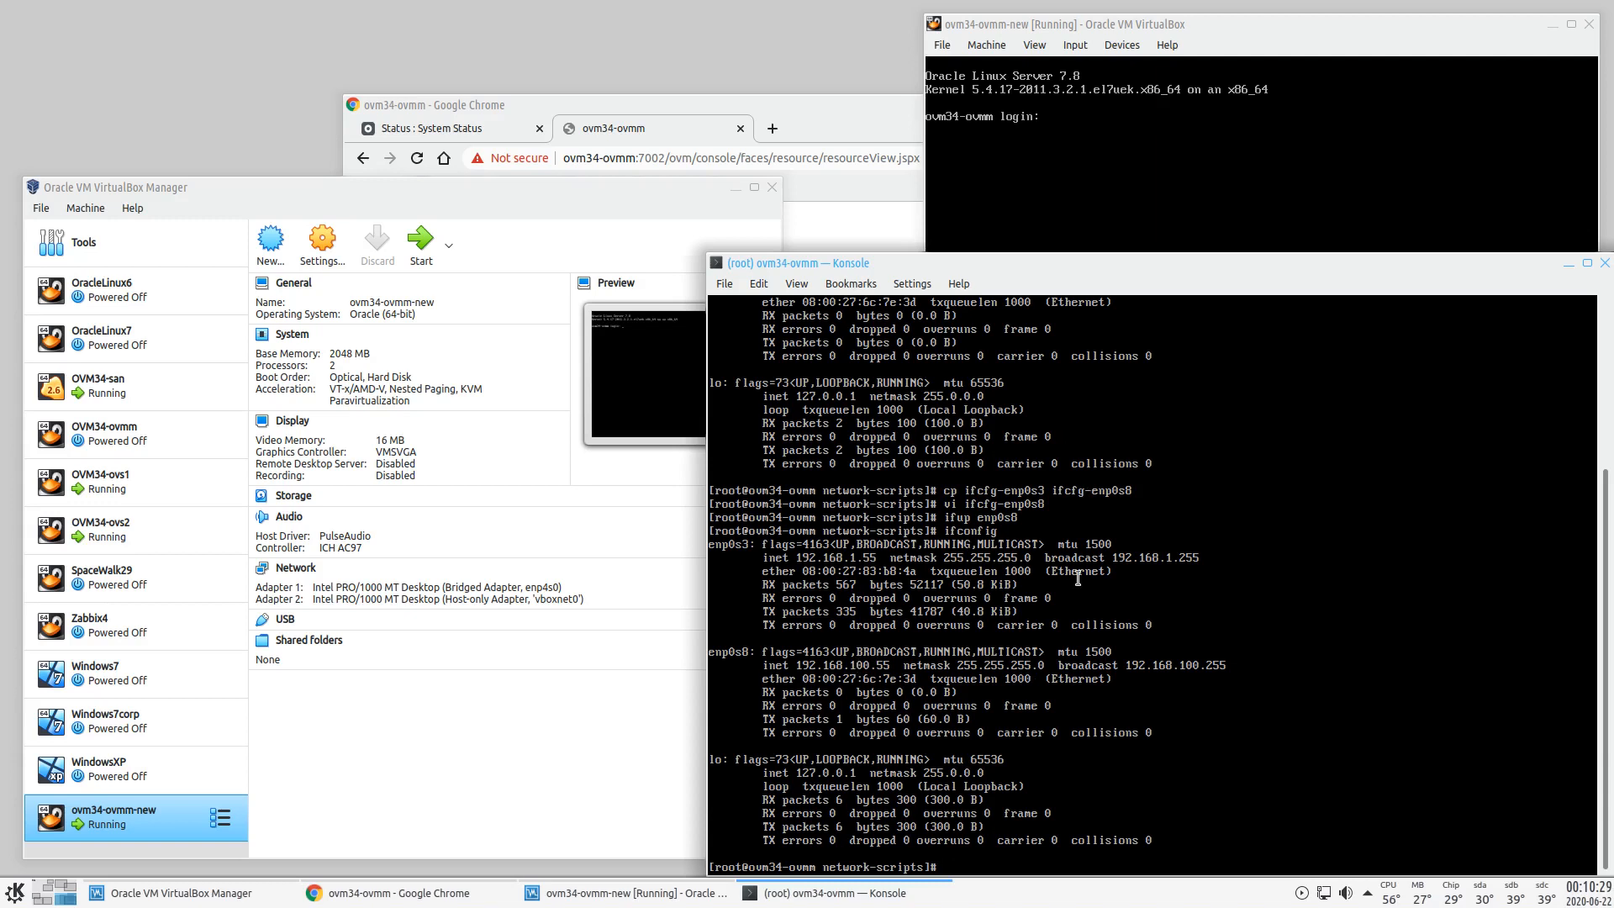
# - Load OracleVM_3.4.5_manager.iso via Devices > Optical Drives, then return to Konsole
pyautogui.click(1122, 44)
pyautogui.moveTo(1129, 68)
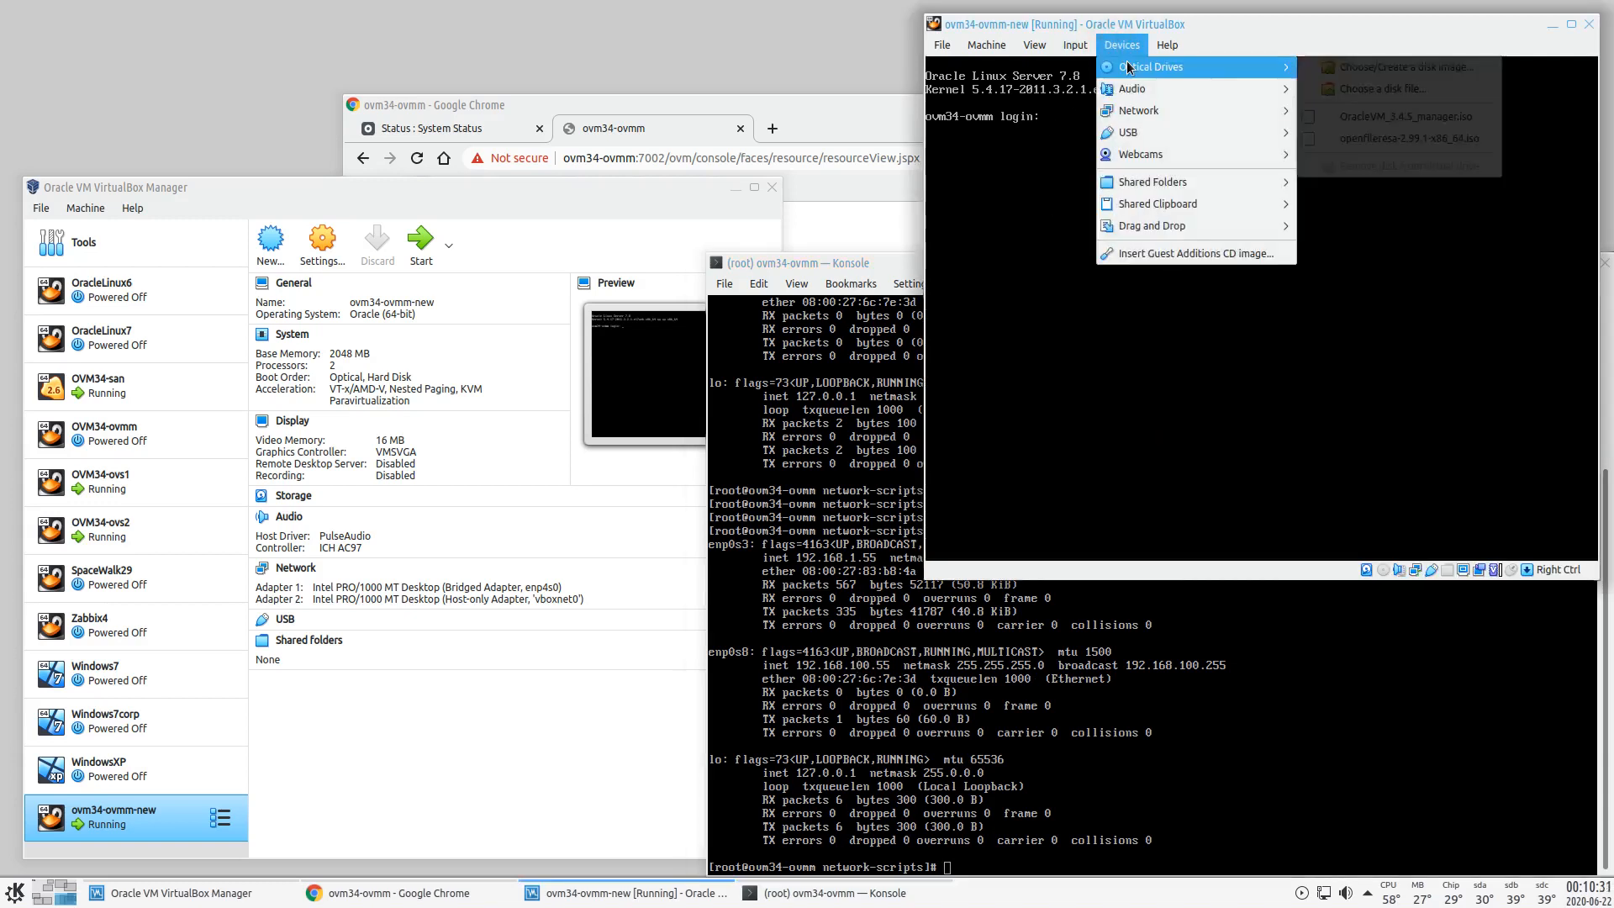
pyautogui.moveTo(1139, 106)
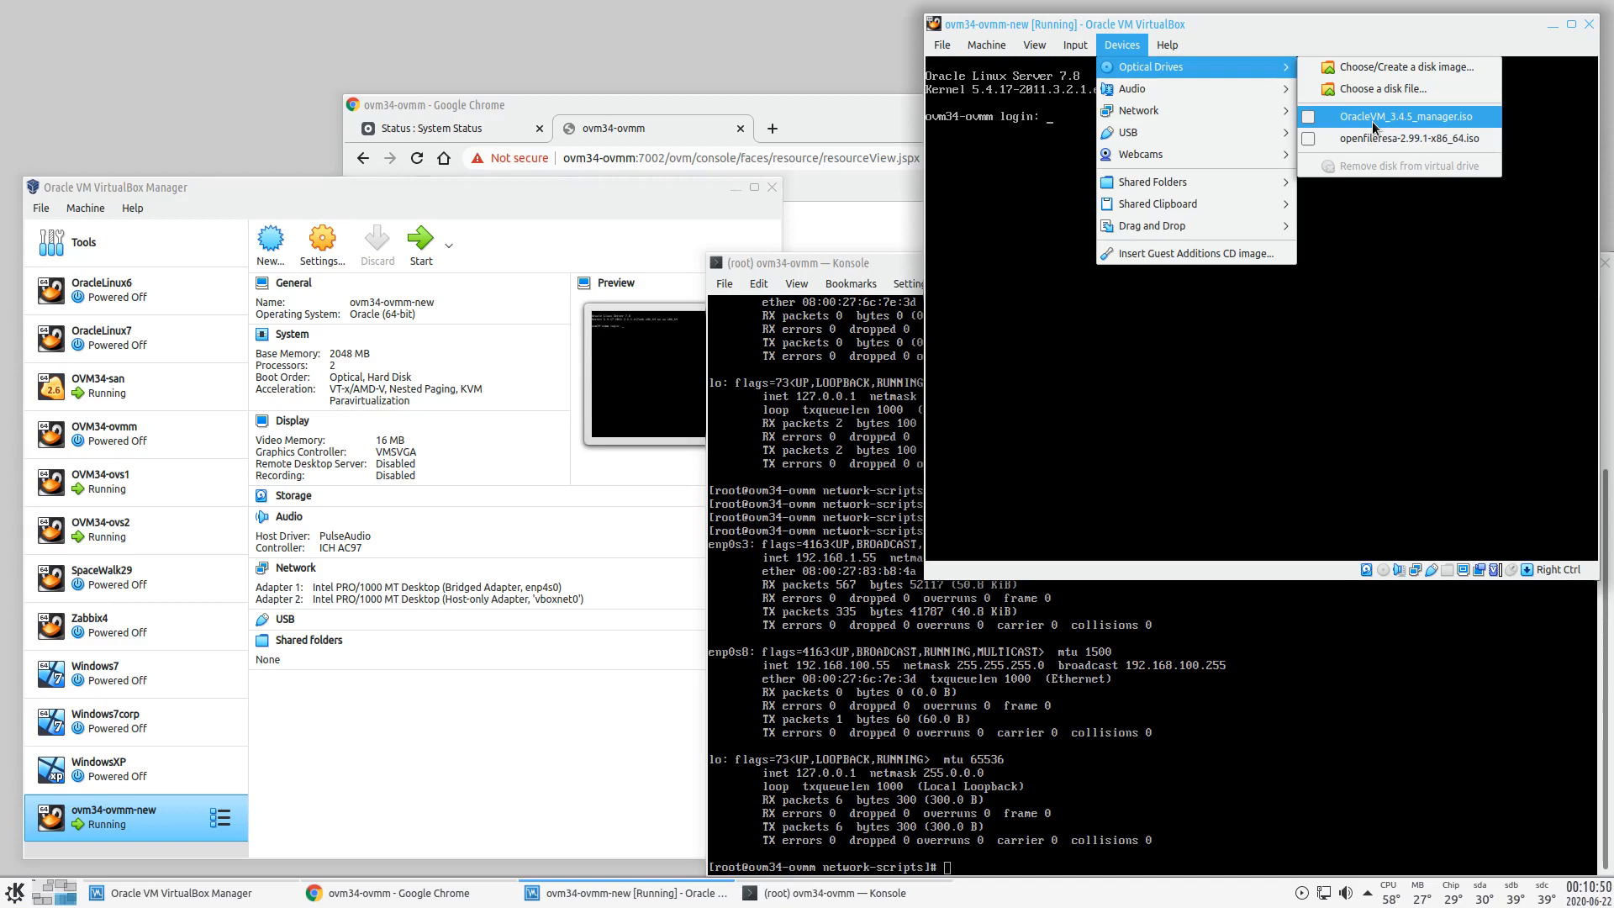
pyautogui.click(1333, 120)
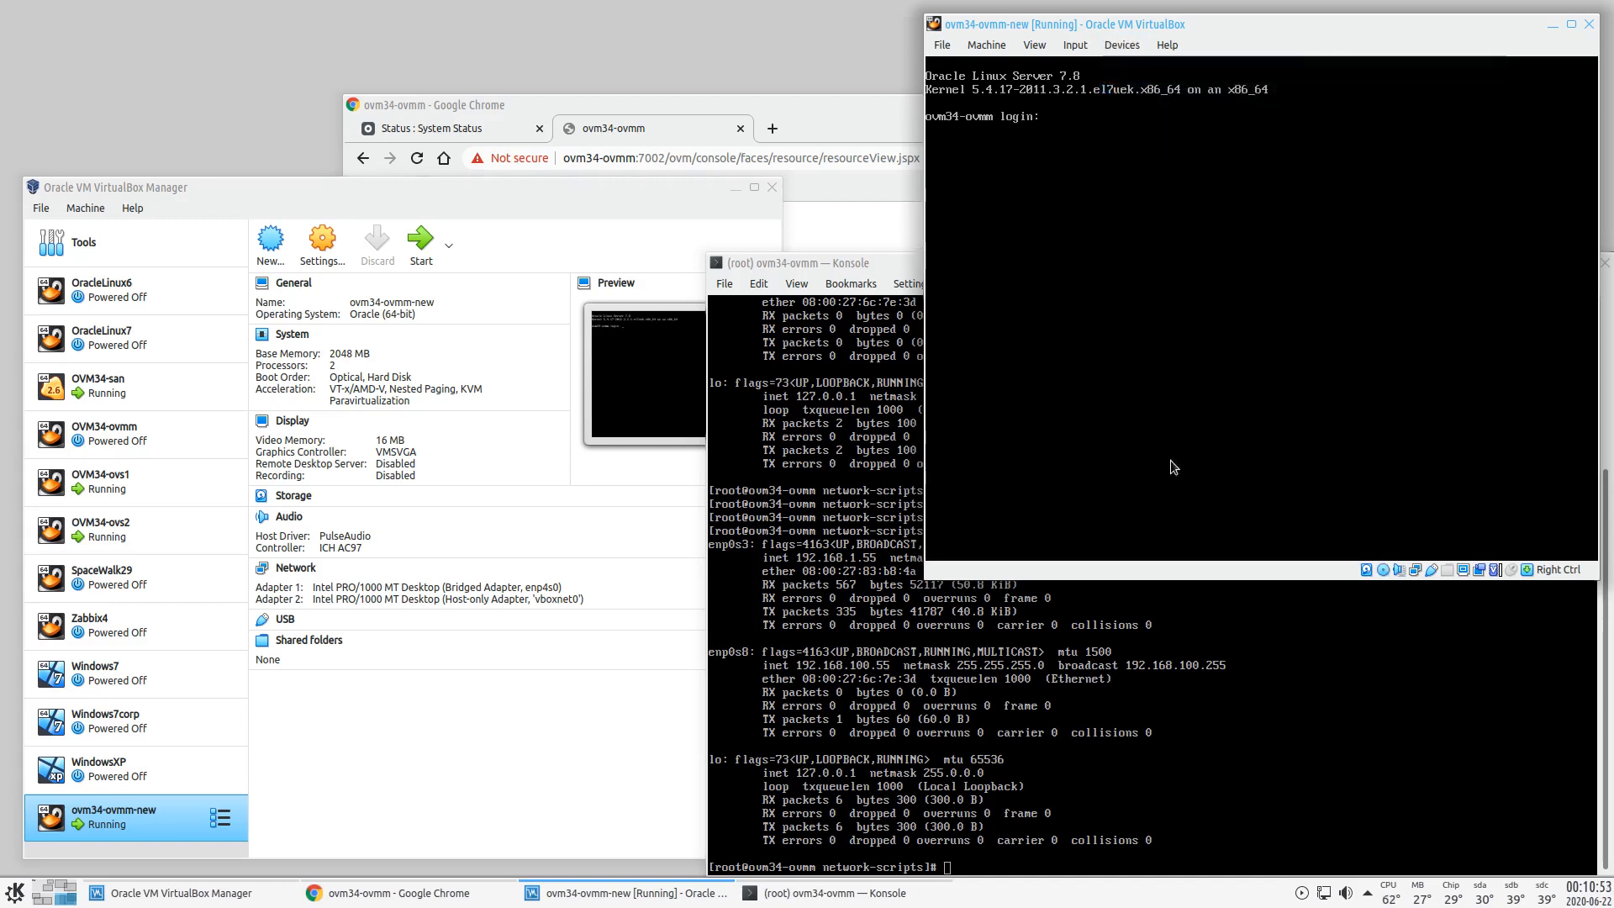
pyautogui.click(879, 262)
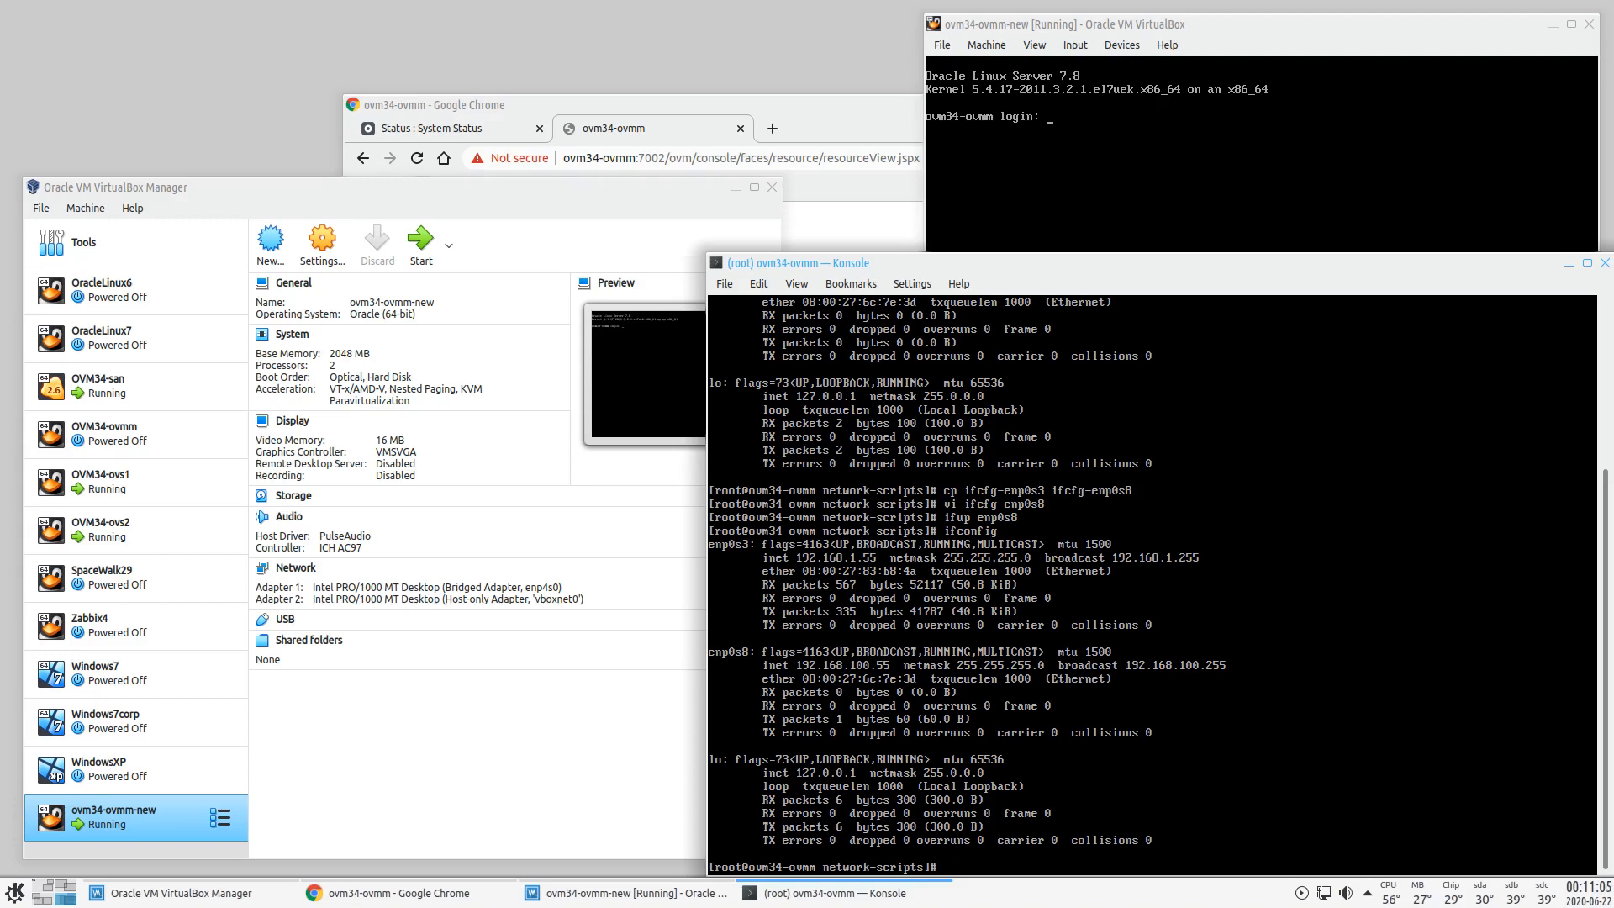
# - Remove the mariadb-libs package with yum, confirming removal of mariadb-libs and postfix
pyautogui.write('yum remove')
pyautogui.write('mrai')
pyautogui.press('BackSpace')
pyautogui.press('BackSpace')
pyautogui.press('BackSpace')
pyautogui.write('ariadb')
pyautogui.press('Tab')
pyautogui.write('-li')
pyautogui.press('BackSpace')
pyautogui.press('BackSpace')
pyautogui.press('BackSpace')
pyautogui.press('BackSpace')
pyautogui.press('BackSpace')
pyautogui.press('BackSpace')
pyautogui.press('BackSpace')
pyautogui.press('BackSpace')
pyautogui.press('BackSpace')
pyautogui.press('BackSpace')
pyautogui.press('BackSpace')
pyautogui.press('Return')
pyautogui.write('y')
pyautogui.press('Return')
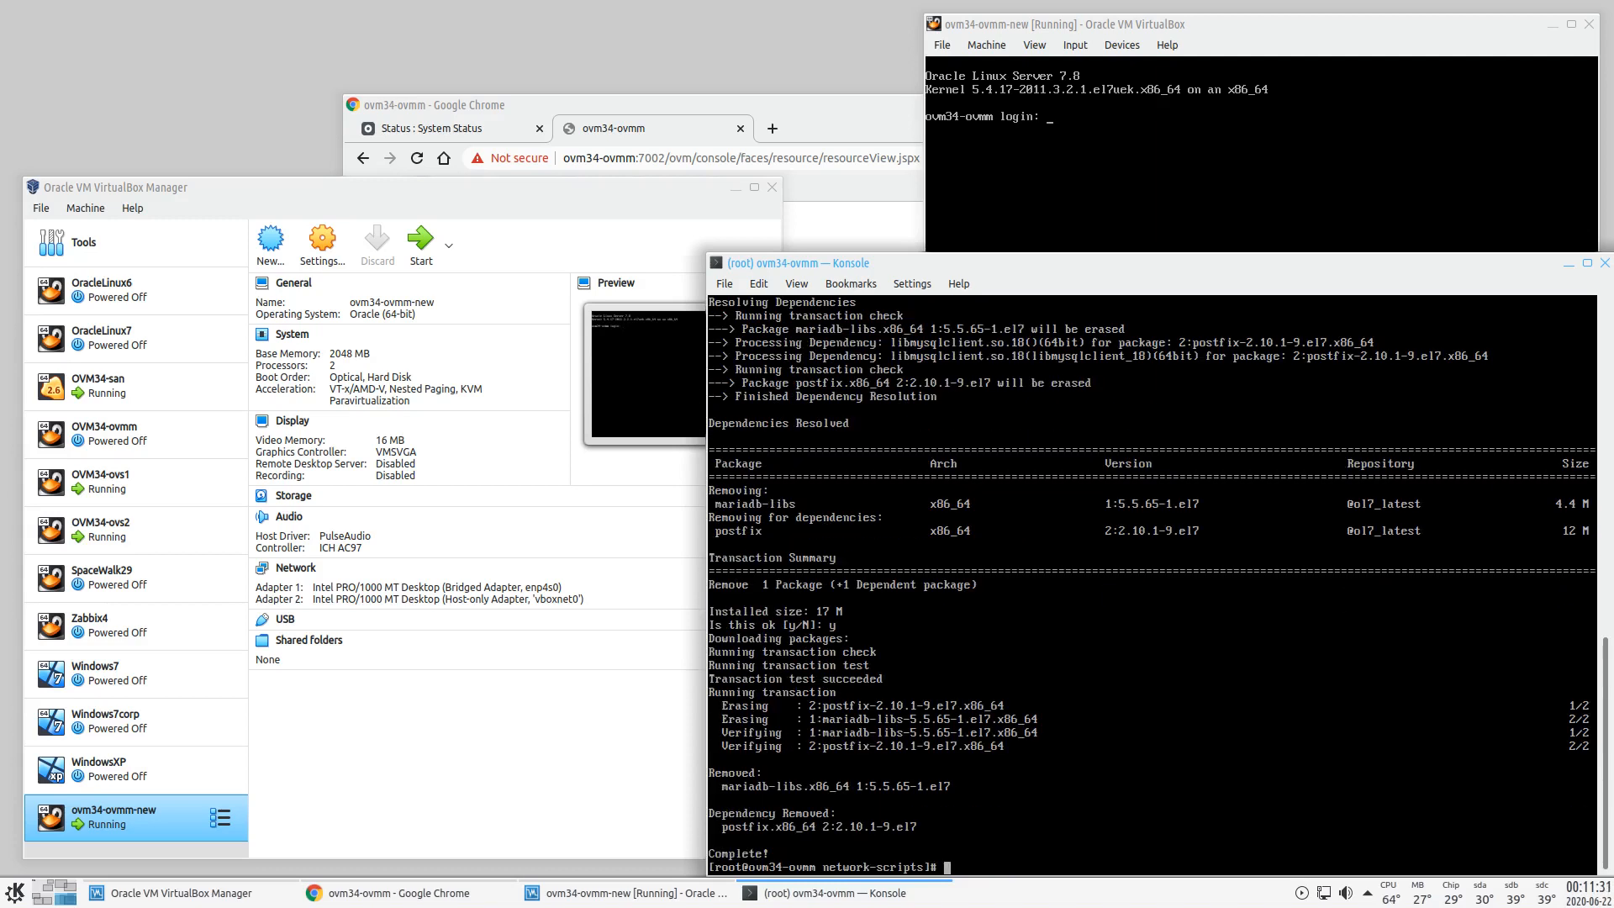
# - Install the iptables-services package with yum
pyautogui.write('yum install iptables-service')
pyautogui.press('Return')
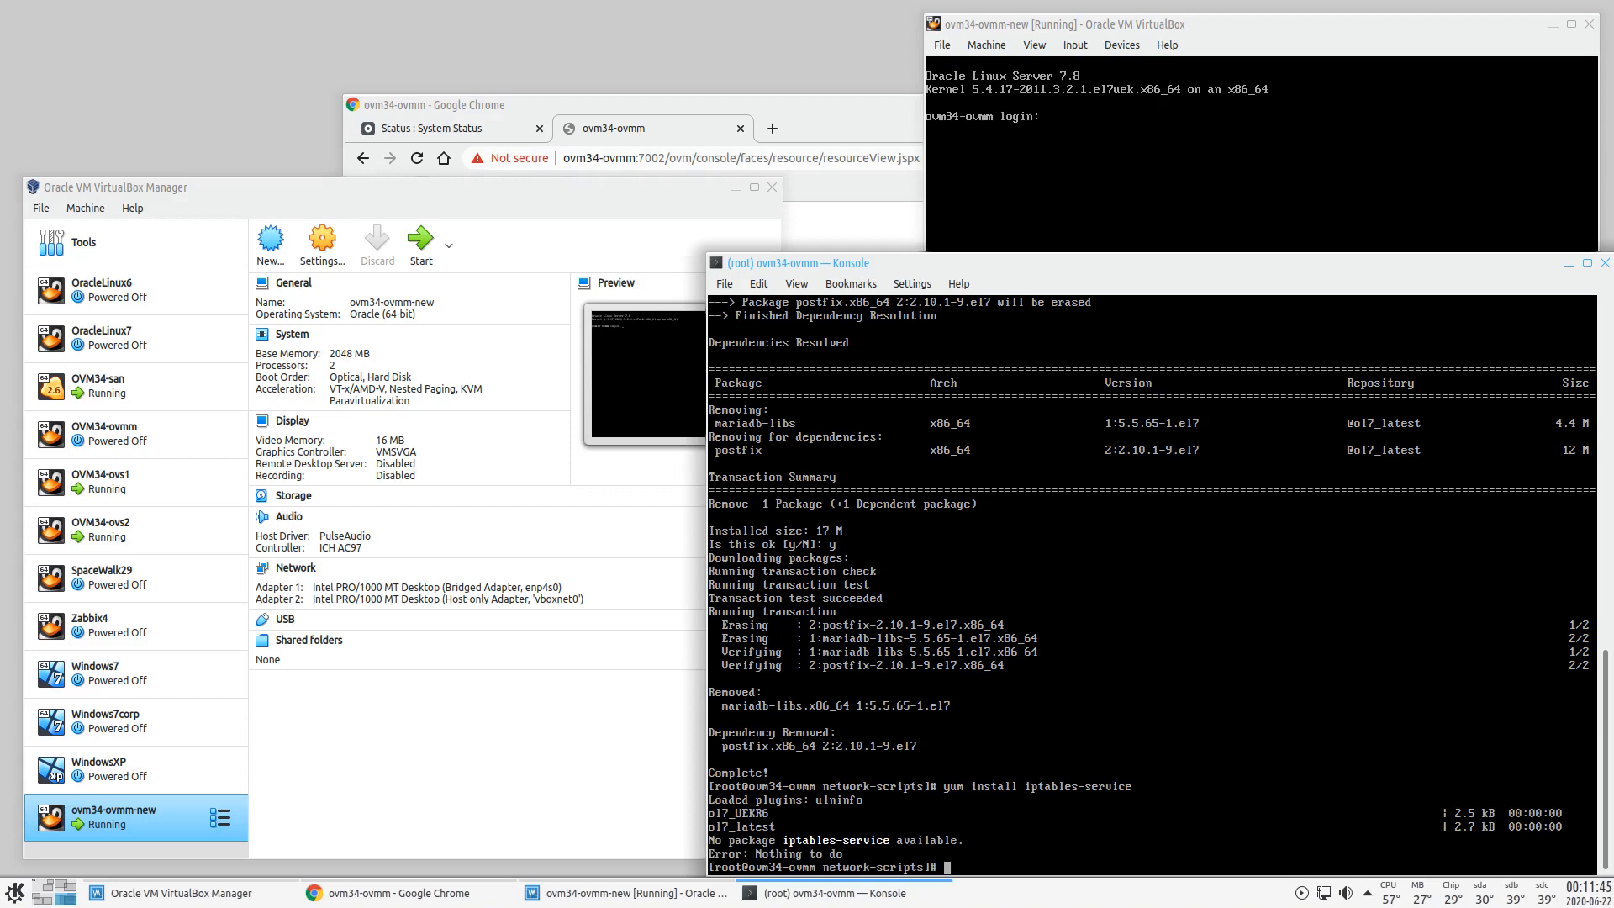
pyautogui.press('Up')
pyautogui.write('s')
pyautogui.press('Return')
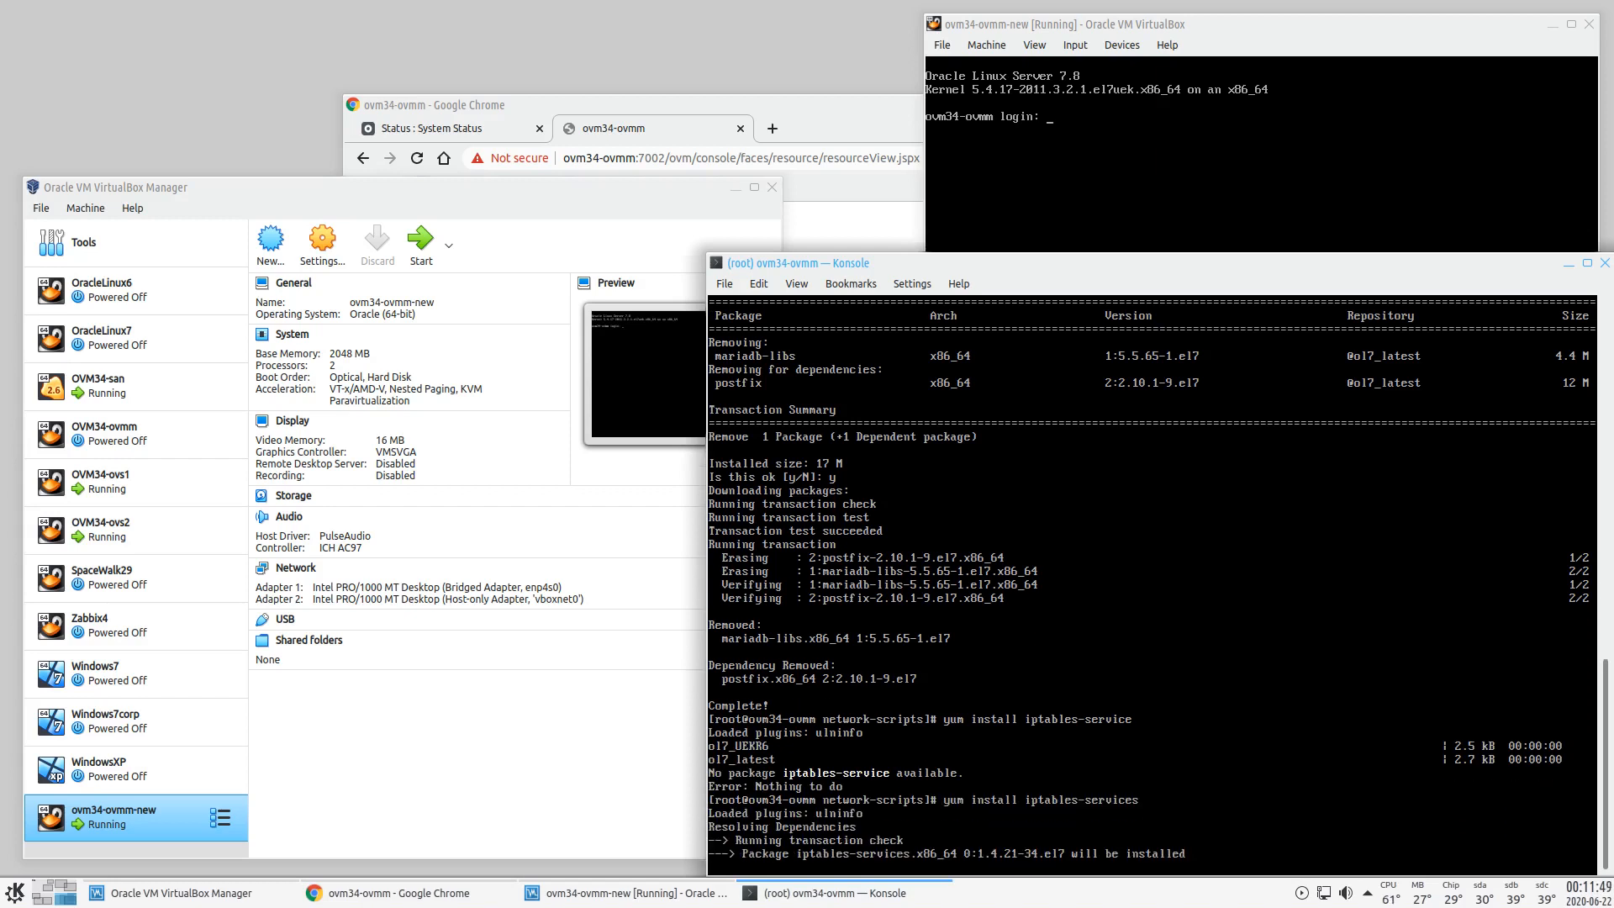
pyautogui.write('y')
pyautogui.press('Return')
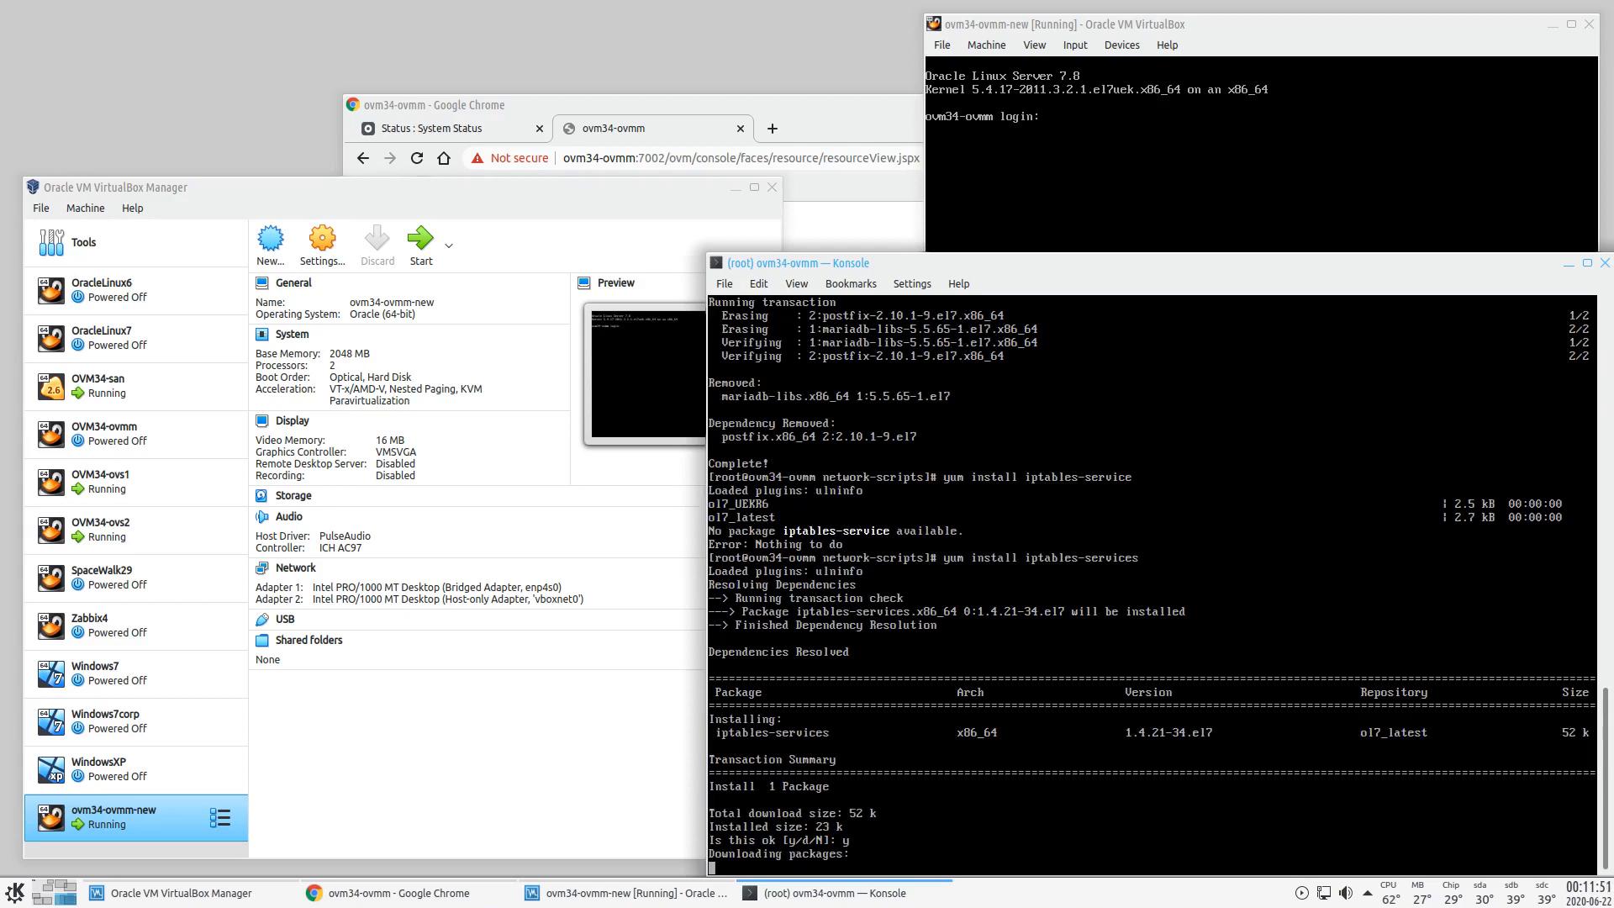
# - Mount /dev/sr0 at /mnt, change into it and list the disc contents
pyautogui.write('more')
pyautogui.press('BackSpace')
pyautogui.press('BackSpace')
pyautogui.press('BackSpace')
pyautogui.press('BackSpace')
pyautogui.press('BackSpace')
pyautogui.write('mount /dev/sr0 /mnt')
pyautogui.press('Return')
pyautogui.write('cd .')
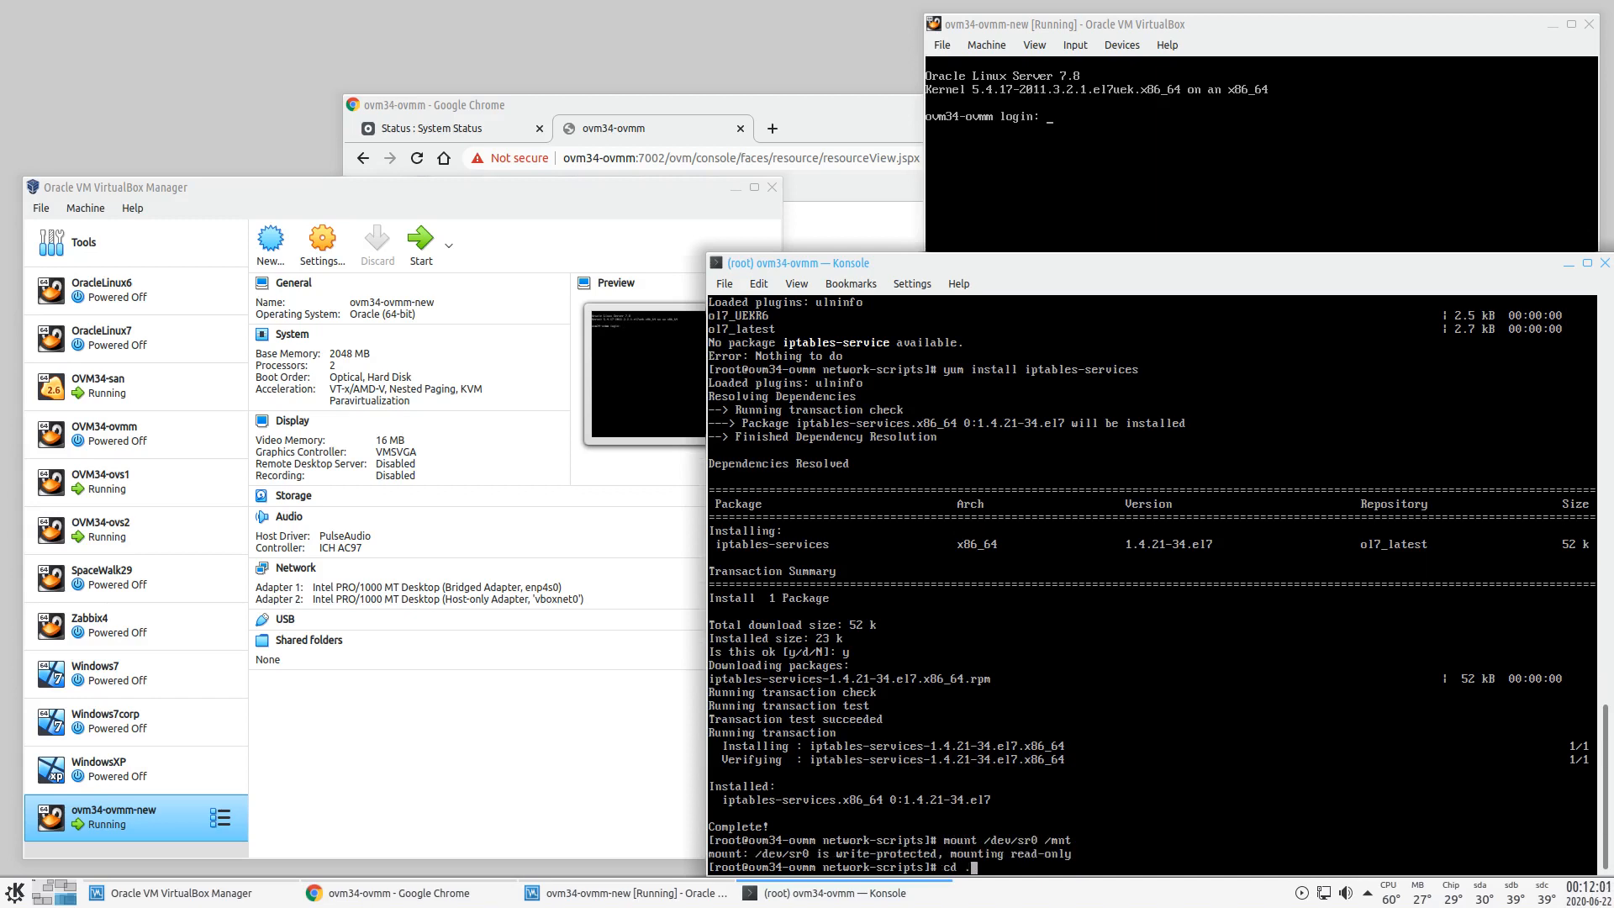
pyautogui.press('BackSpace')
pyautogui.write('/mnt/')
pyautogui.press('Return')
pyautogui.write('ll')
pyautogui.press('Return')
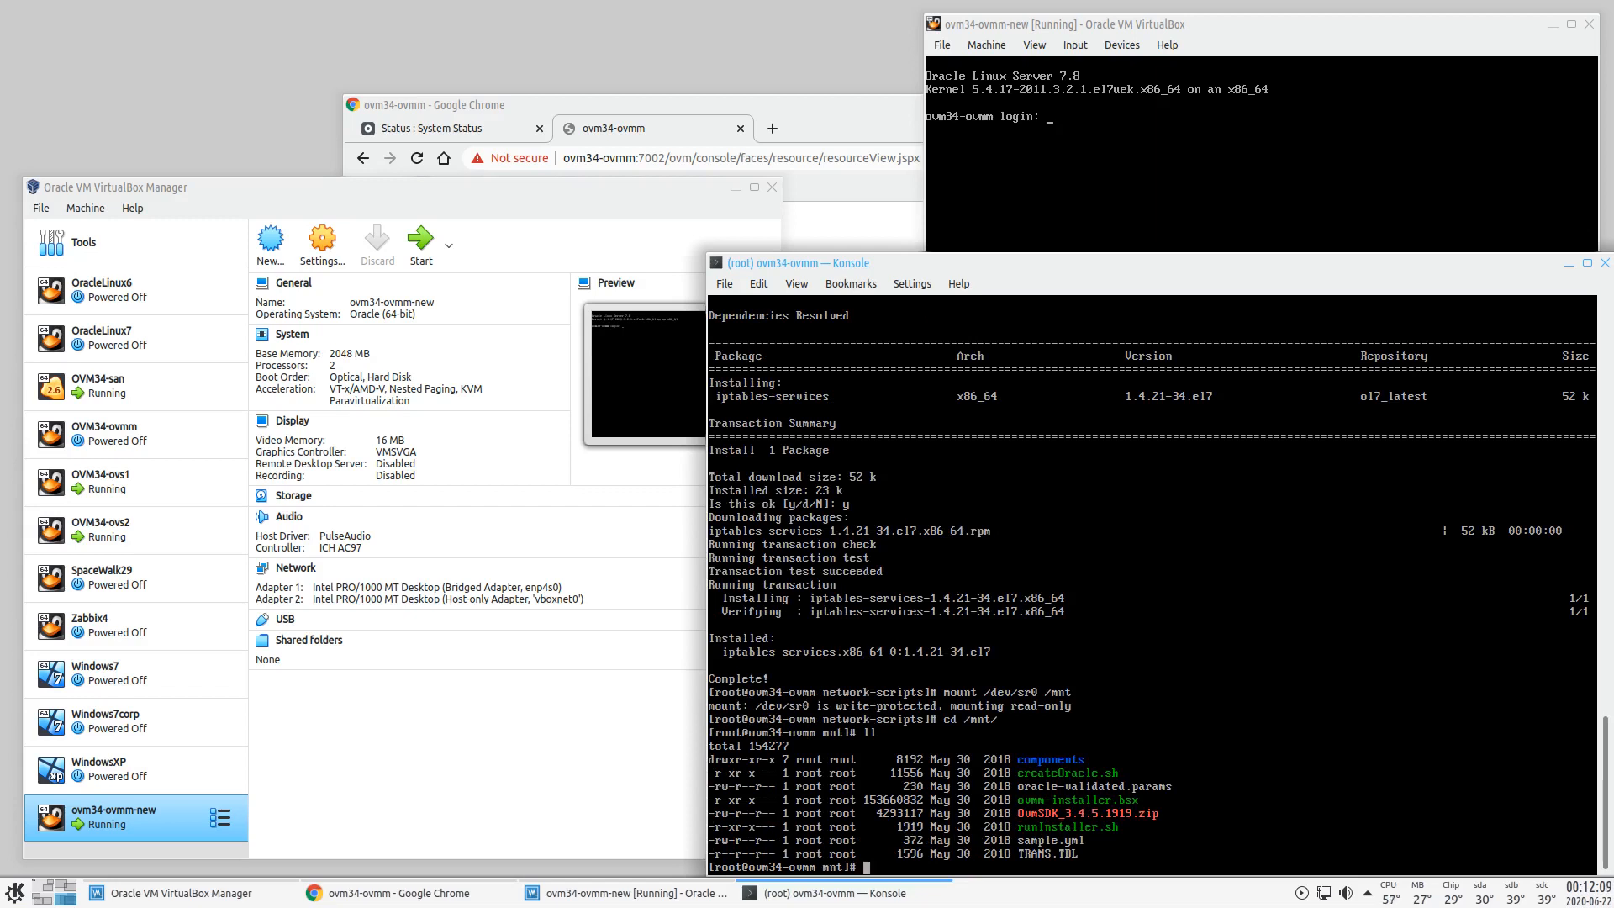
# - Run ./createOracle.sh to prepare the oracle user, limits and firewall
pyautogui.write('./cr')
pyautogui.press('Tab')
pyautogui.press('Return')
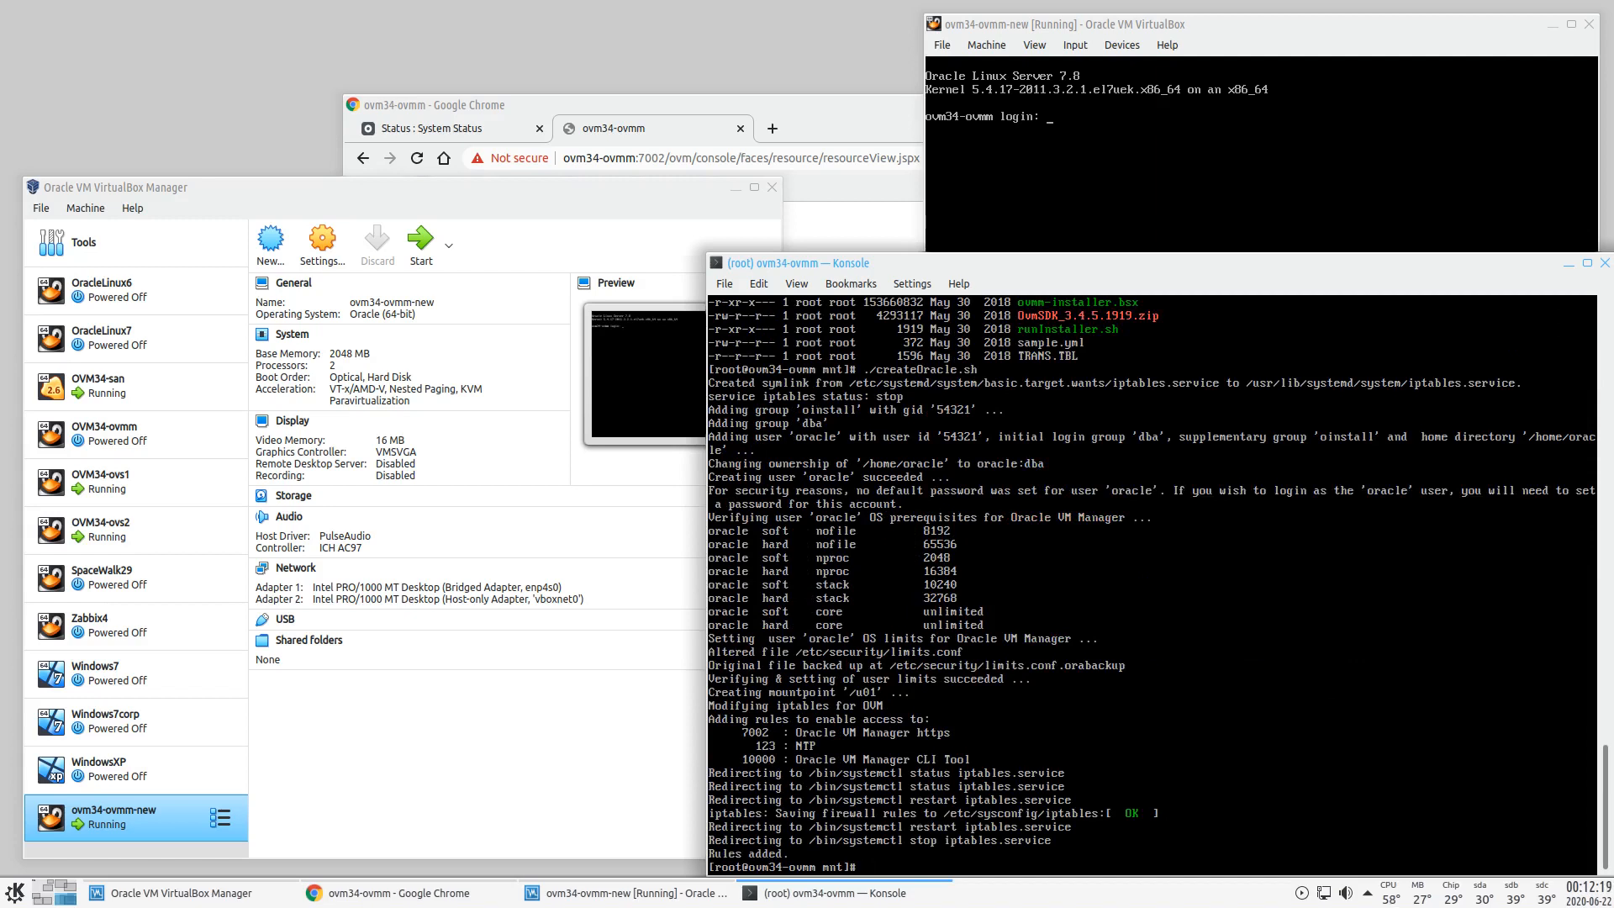
# - Type ./runInstaller.sh --uuid= without running it yet
pyautogui.write('./r')
pyautogui.press('Tab')
pyautogui.write('--uuid=')
# - Open a second Konsole window and log in to ovm34-ovs1 as root with ssh -l
pyautogui.click(724, 283)
pyautogui.click(743, 304)
pyautogui.write('ssh')
pyautogui.write('root')
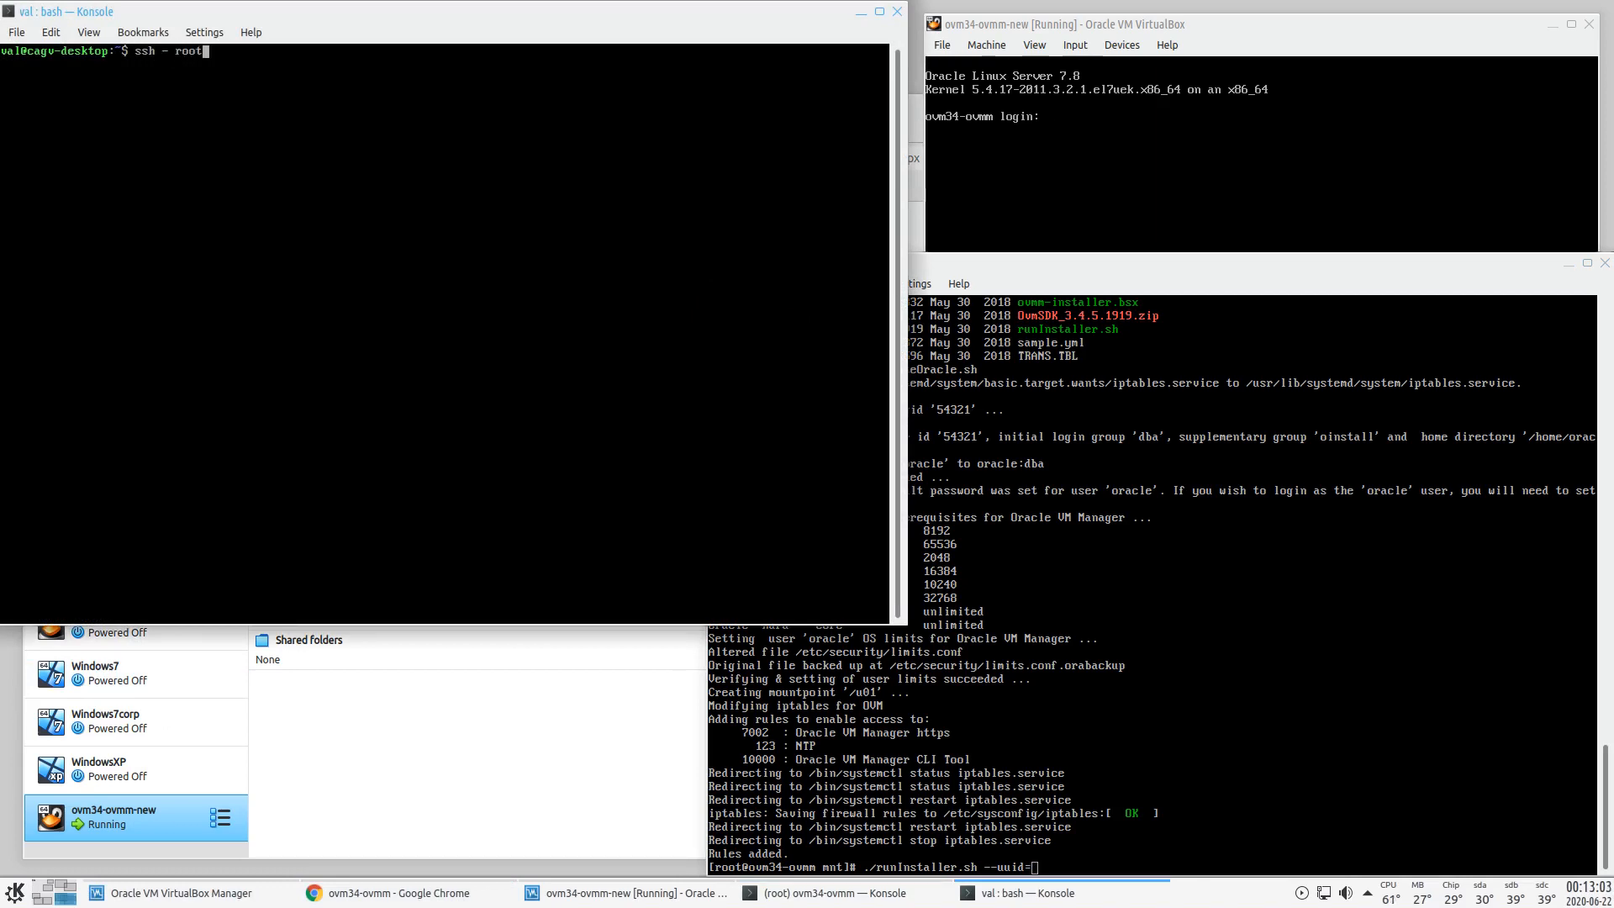
pyautogui.write(' ovm34-ovs1')
pyautogui.press('Return')
pyautogui.press('Up')
pyautogui.press('Left')
pyautogui.press('Left')
pyautogui.press('Left')
pyautogui.press('Left')
pyautogui.press('Left')
pyautogui.press('Left')
pyautogui.press('Left')
pyautogui.press('Left')
pyautogui.press('Left')
pyautogui.press('Left')
pyautogui.press('Left')
pyautogui.press('Left')
pyautogui.press('Left')
pyautogui.press('Left')
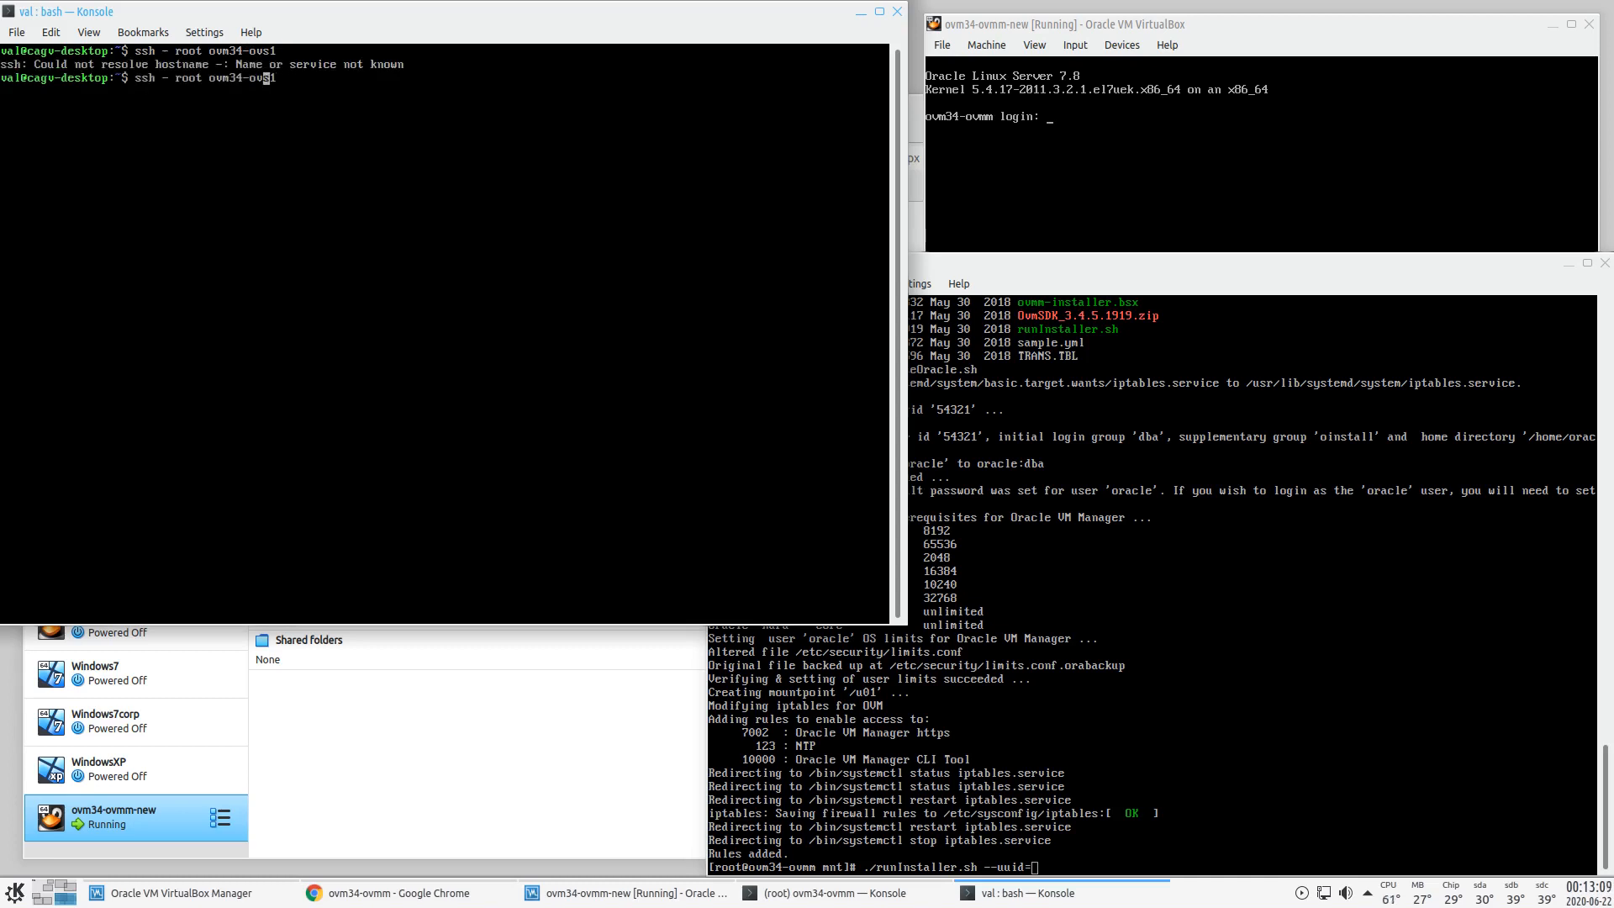
pyautogui.press('Left')
pyautogui.press('Left')
pyautogui.write('l')
pyautogui.press('Return')
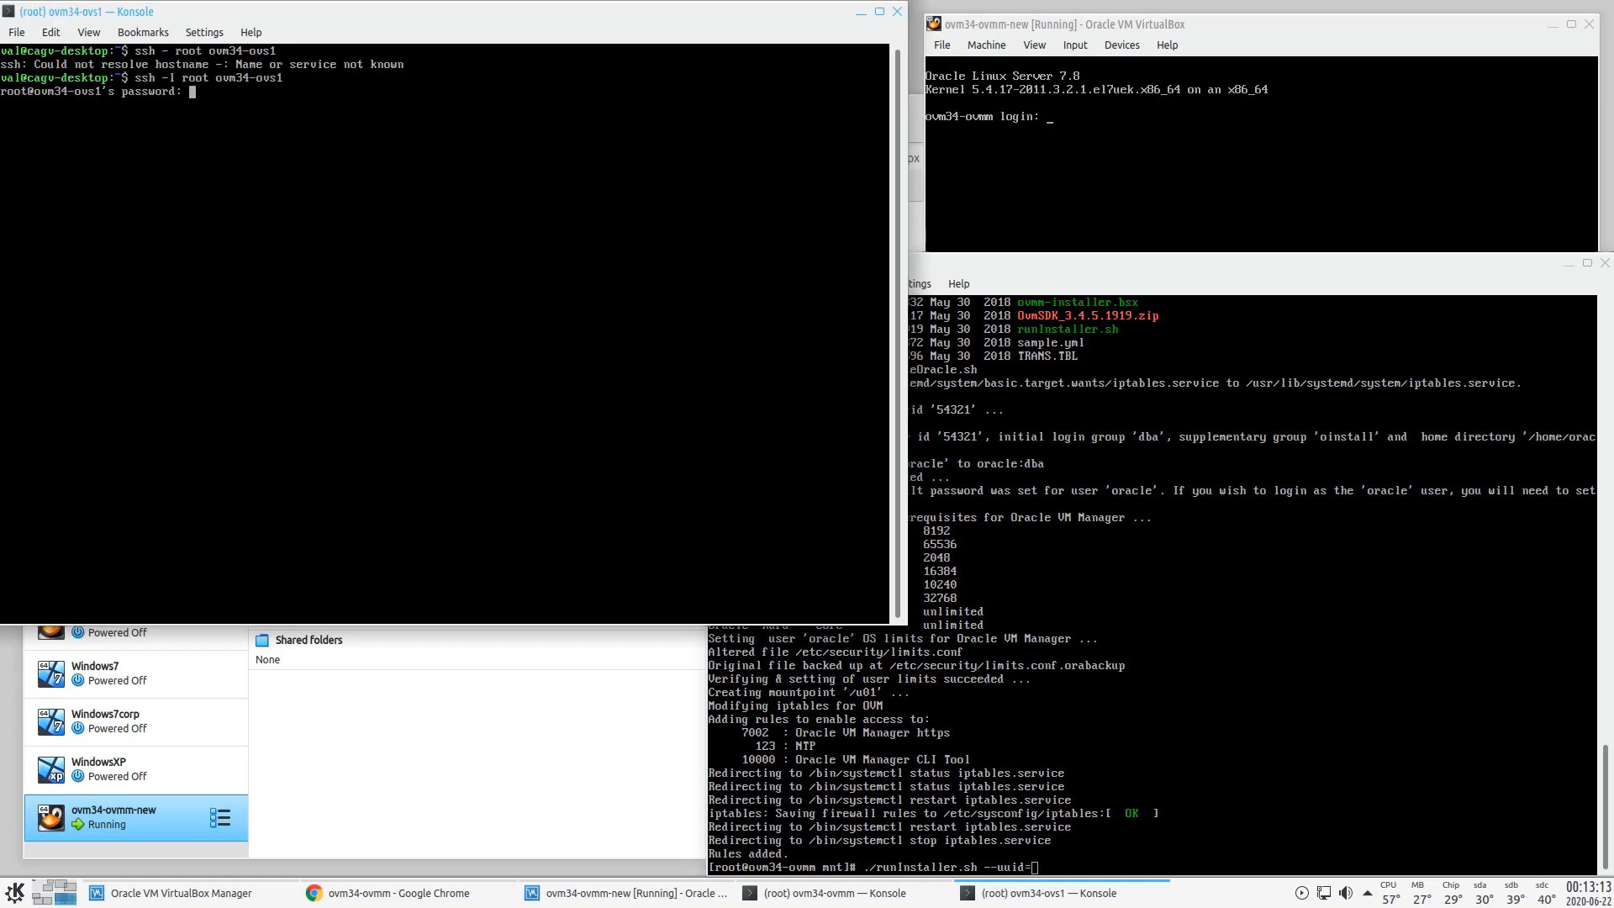
pyautogui.press('Return')
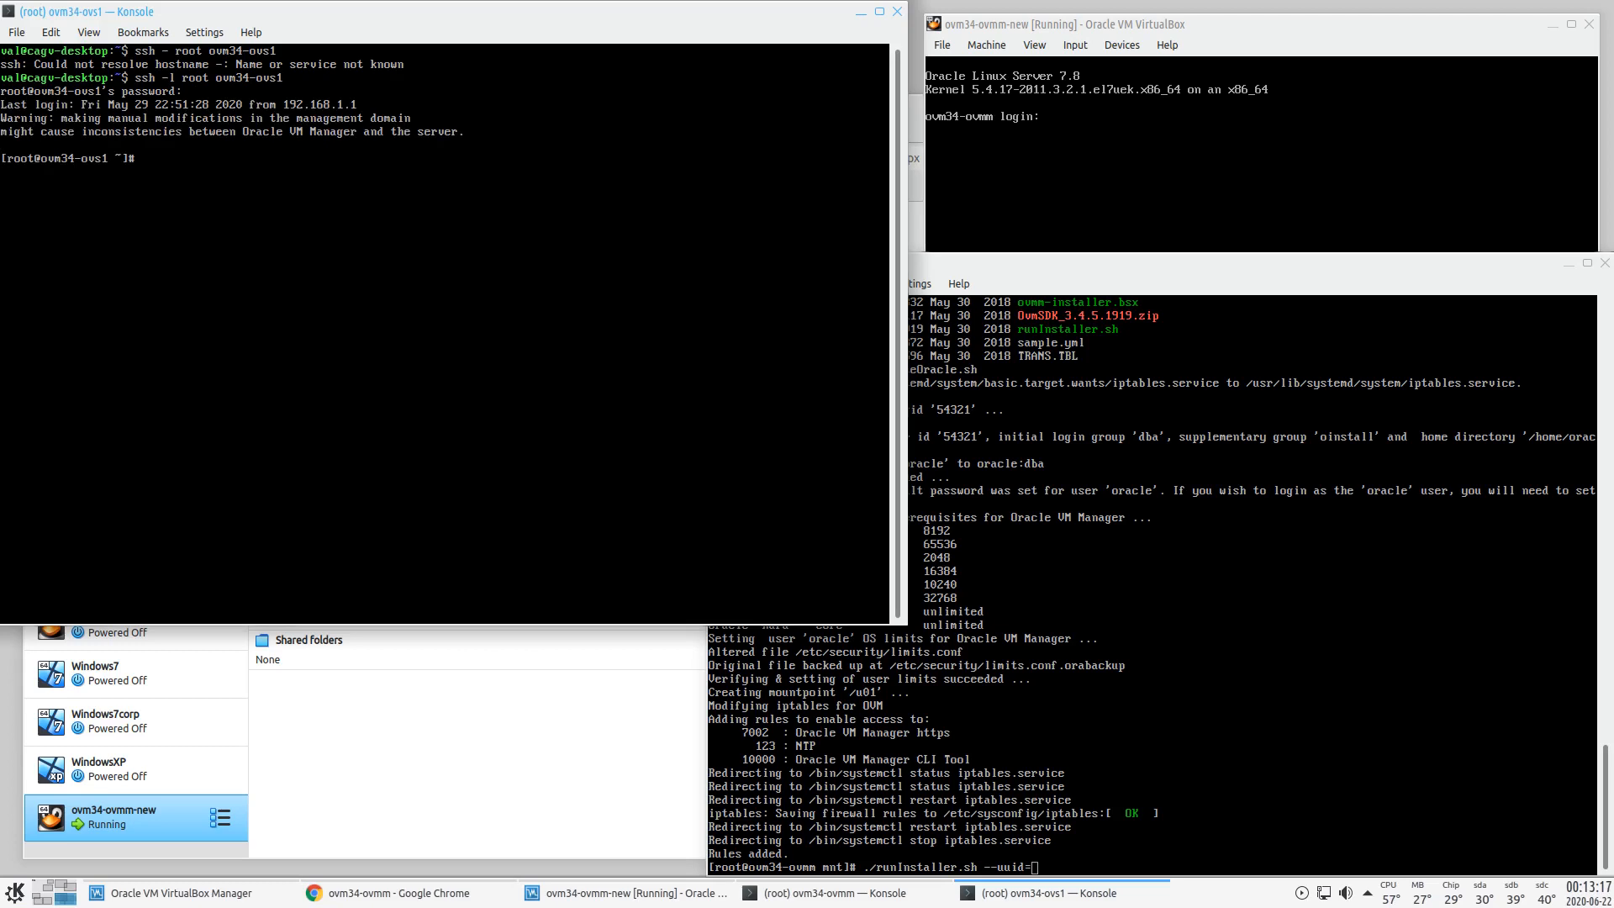
# - Change into /etc/ovs-agent/db/ and list its files with ll
pyautogui.click(62, 889)
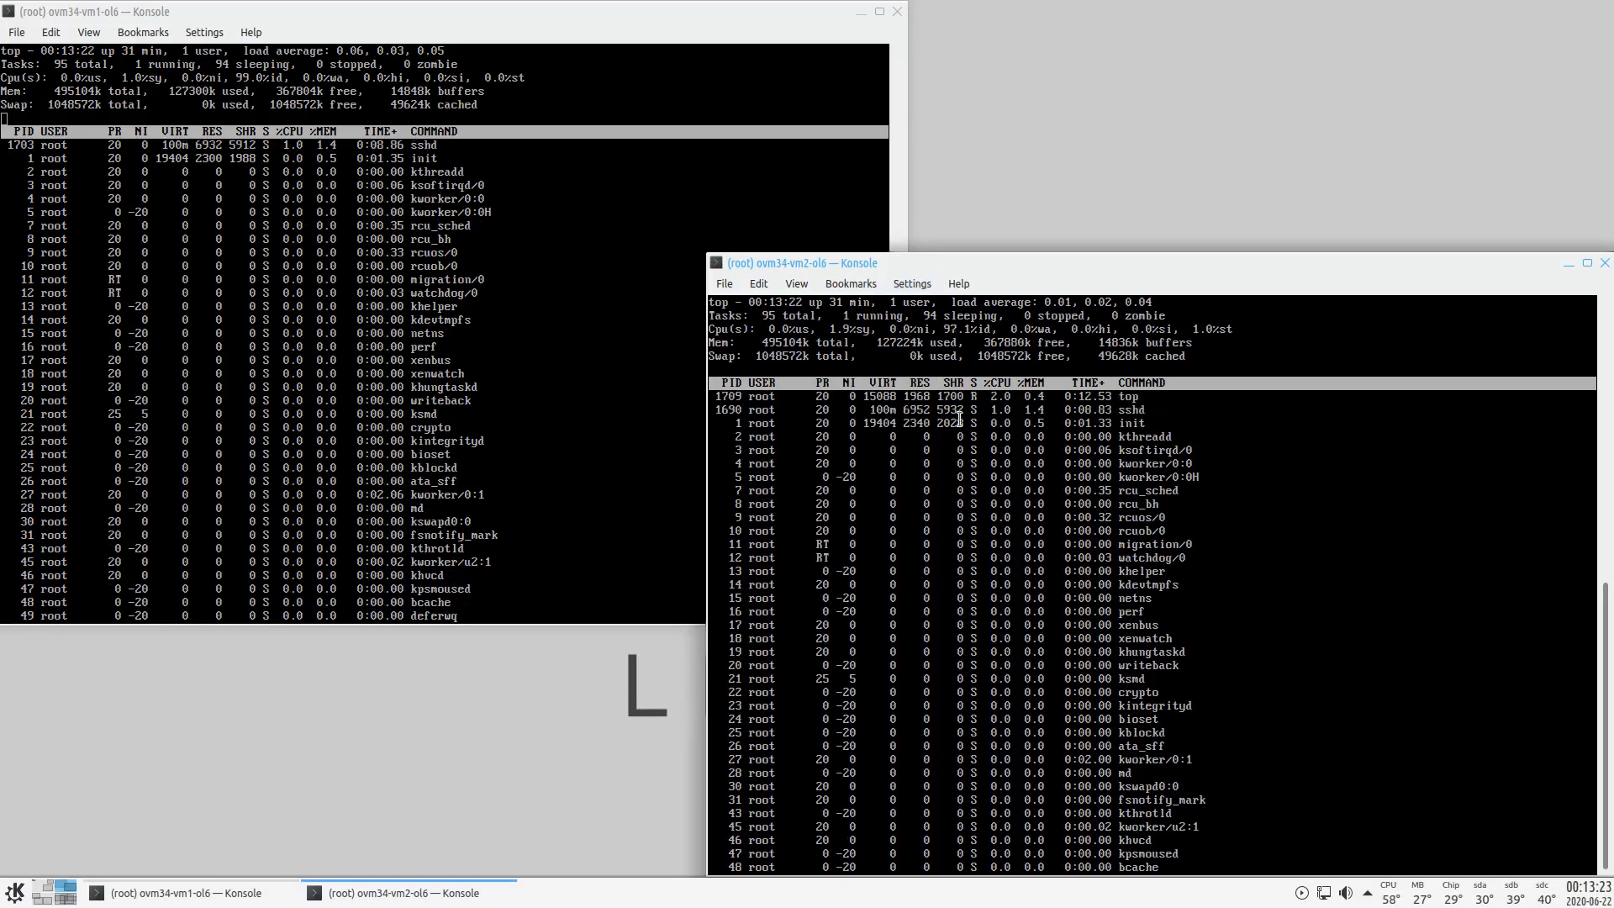
pyautogui.click(61, 902)
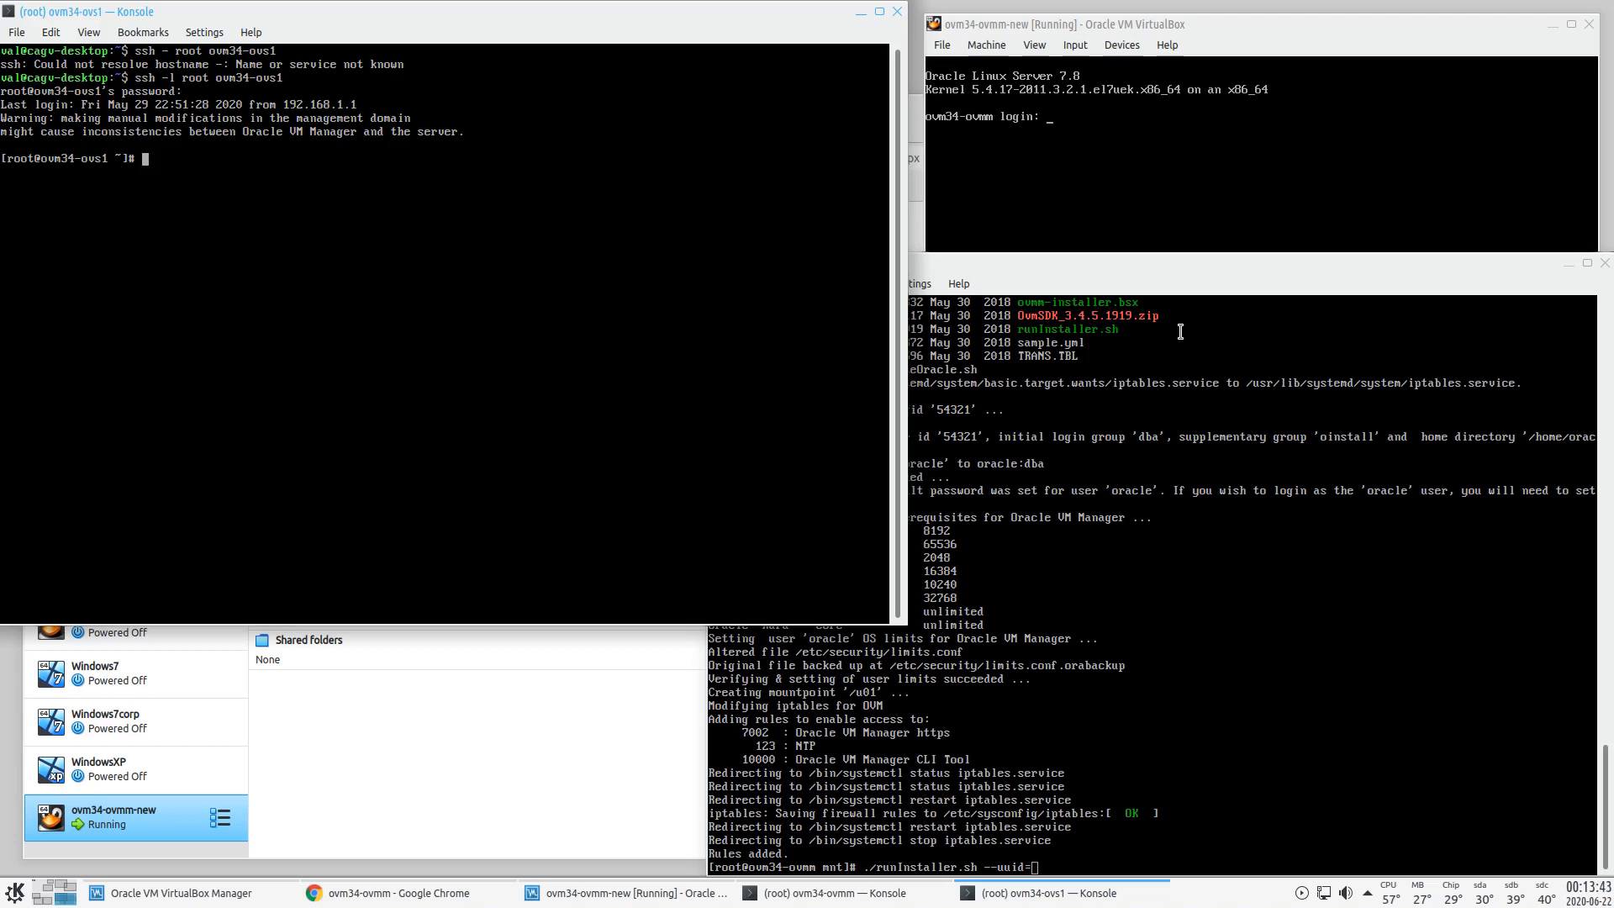
pyautogui.write('cd /etc/ovs-')
pyautogui.press('Tab')
pyautogui.write('db/')
pyautogui.press('Return')
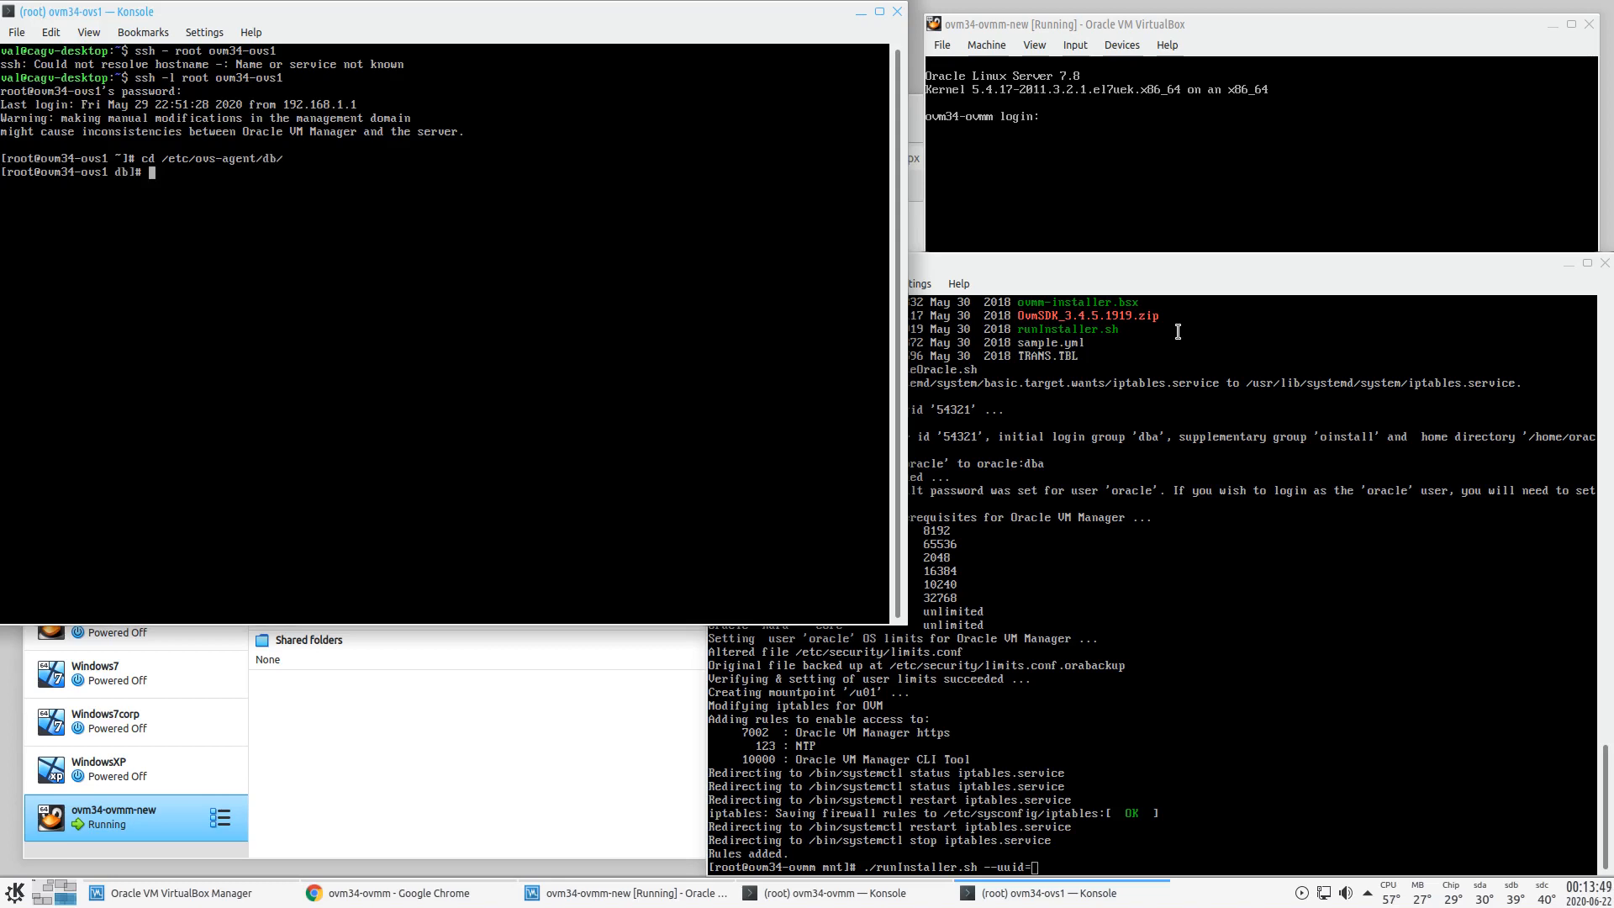
pyautogui.write('ll')
pyautogui.press('Return')
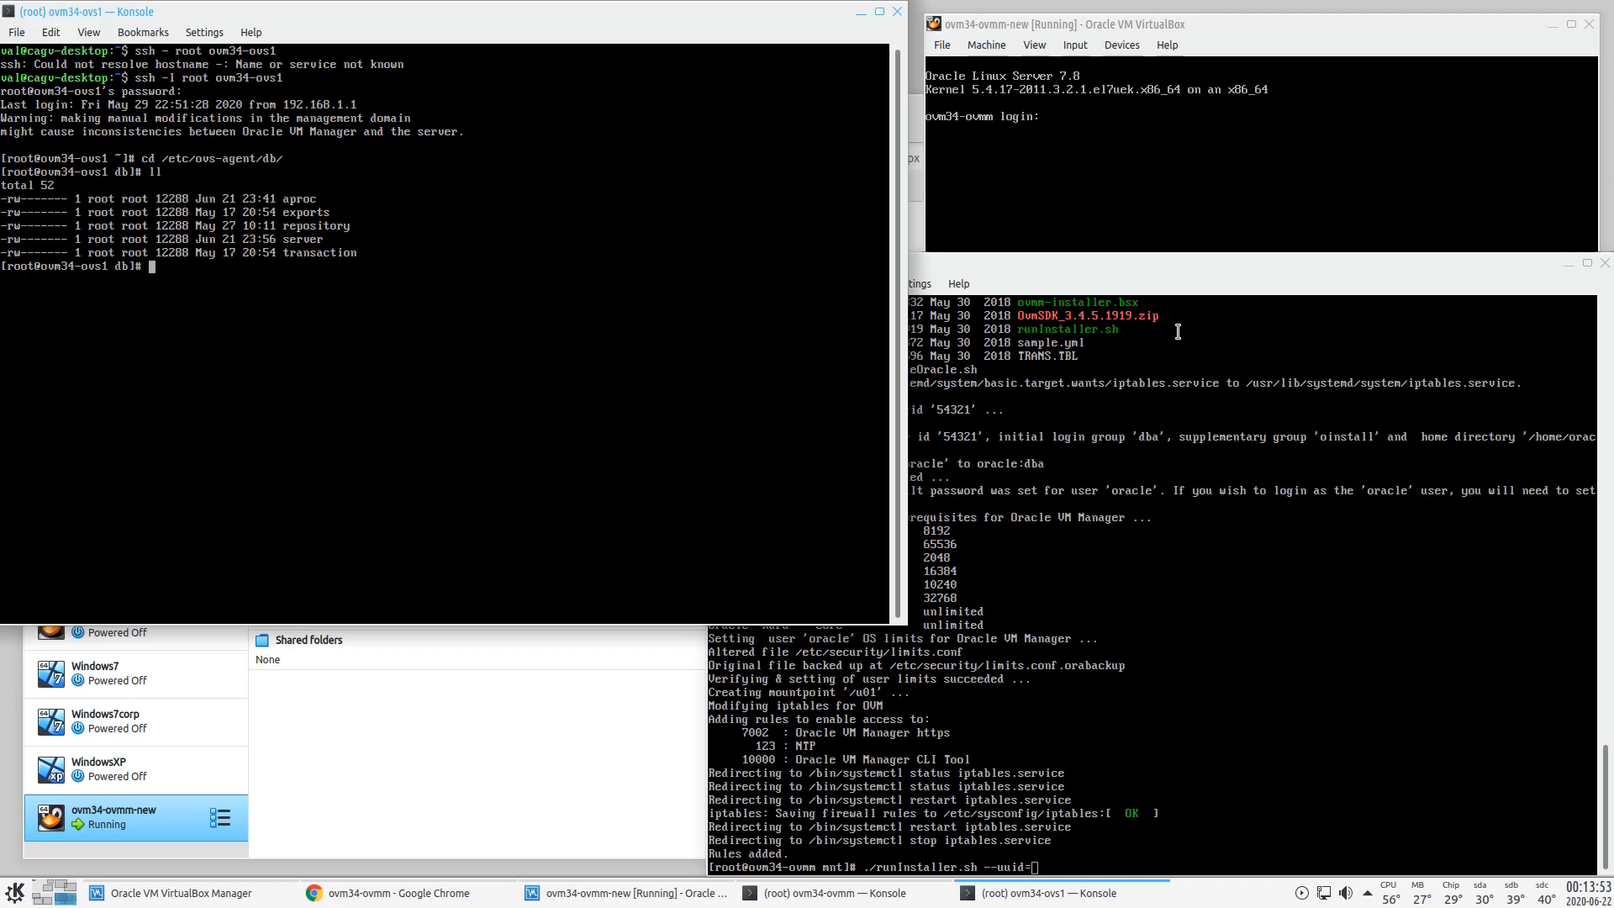
# - Dump the server record with ovs-agent-db dump_db server
pyautogui.write('ovs-a')
pyautogui.press('Tab')
pyautogui.press('Tab')
pyautogui.write('f')
pyautogui.press('BackSpace')
pyautogui.write('g')
pyautogui.press('Tab')
pyautogui.write('db')
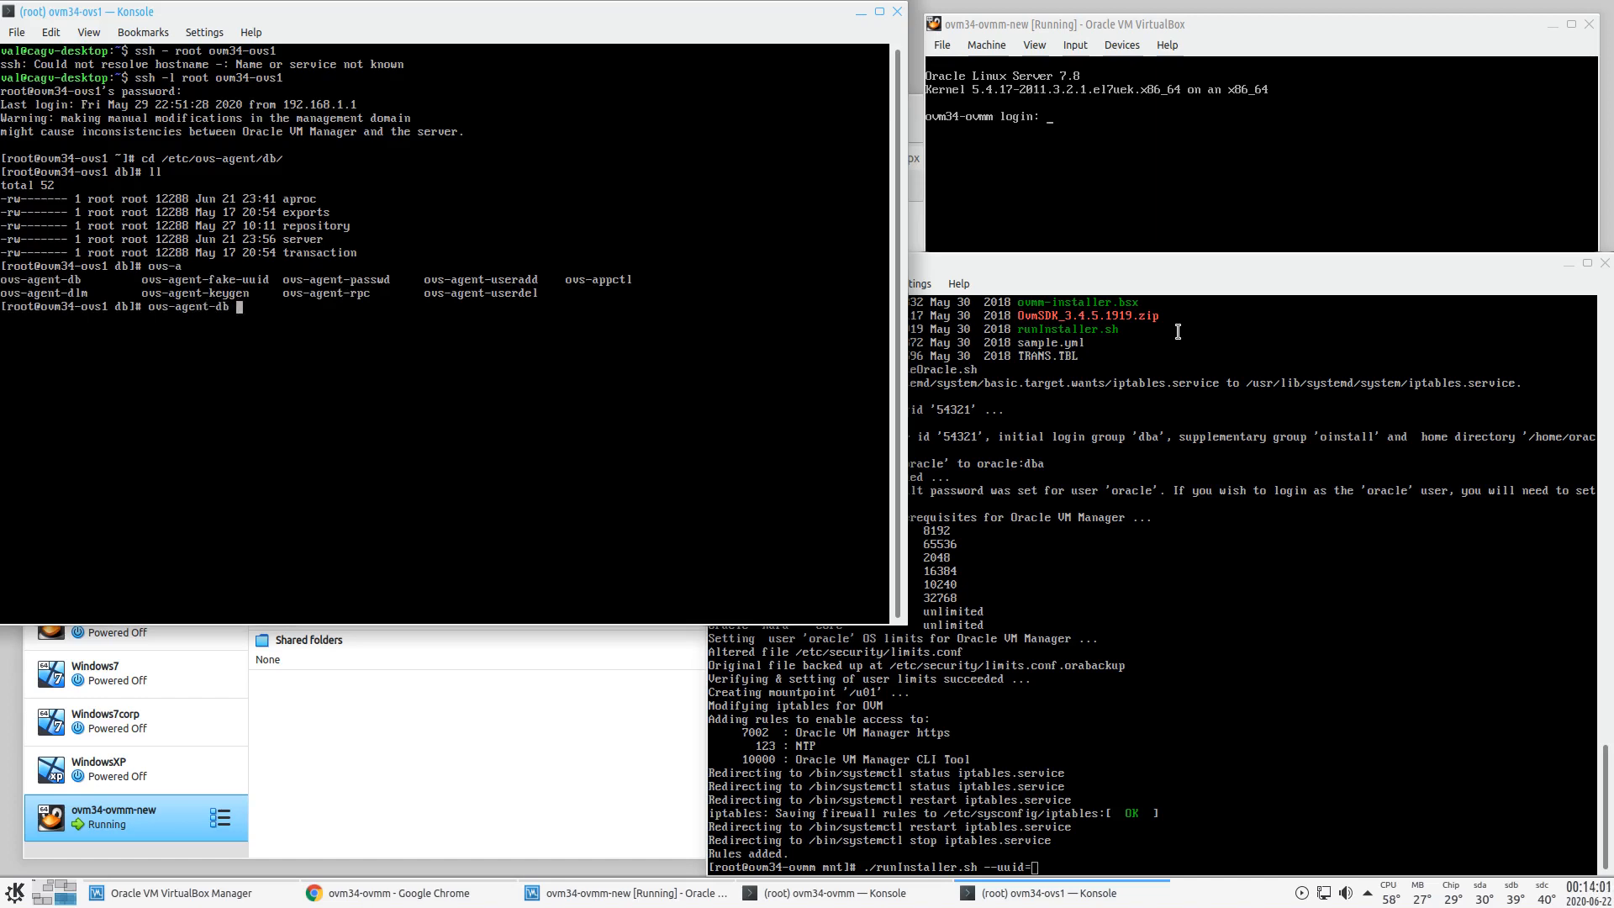
pyautogui.write(' dump_db server')
pyautogui.press('Return')
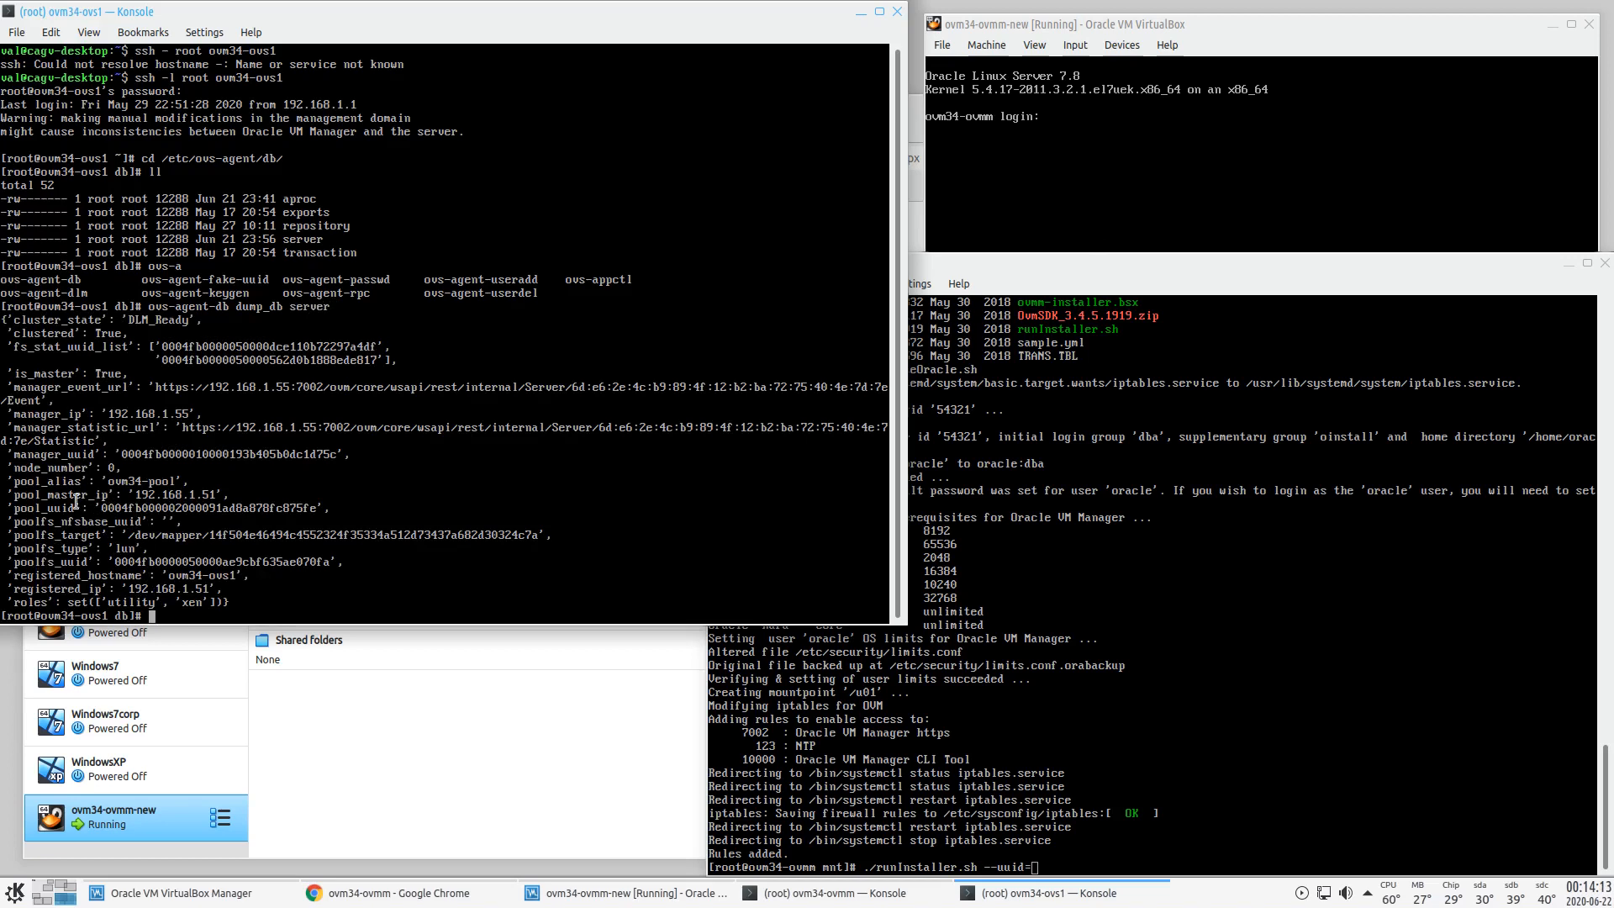
# - Copy the manager_uuid value from the ovs1 server record
pyautogui.doubleClick(166, 454)
pyautogui.moveTo(15, 454); pyautogui.dragTo(341, 454)
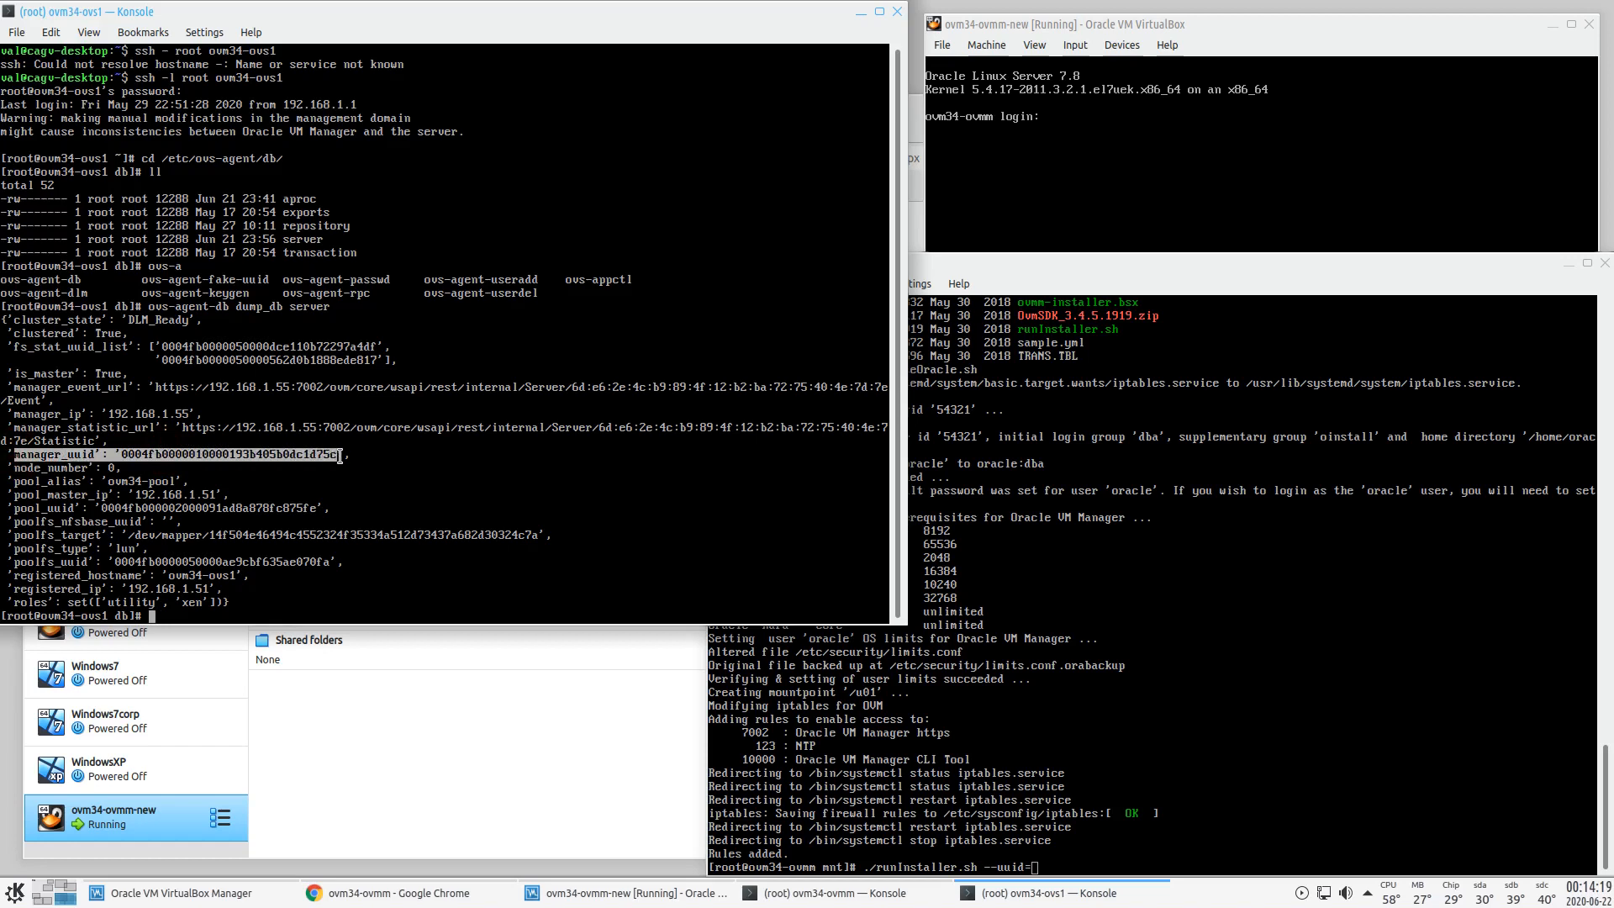
pyautogui.click(370, 454)
pyautogui.doubleClick(166, 454)
pyautogui.hotkey('ctrl', 'c')
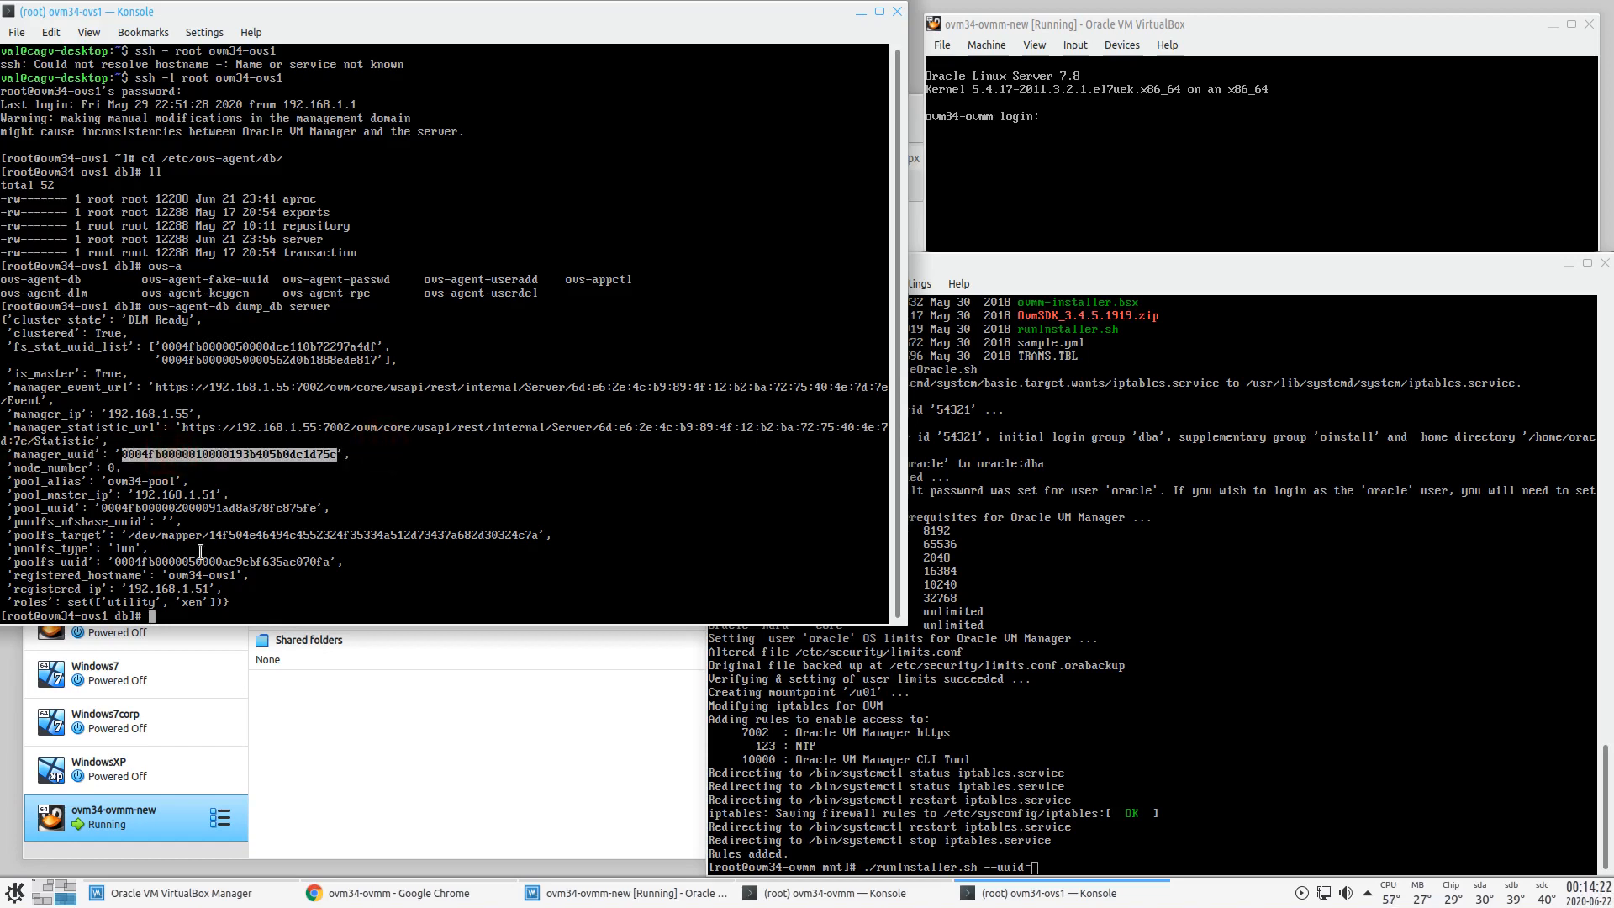
# - Paste the UUID after --uuid= in the ovmm runInstaller.sh command, run it, and enter 1
pyautogui.click(1237, 286)
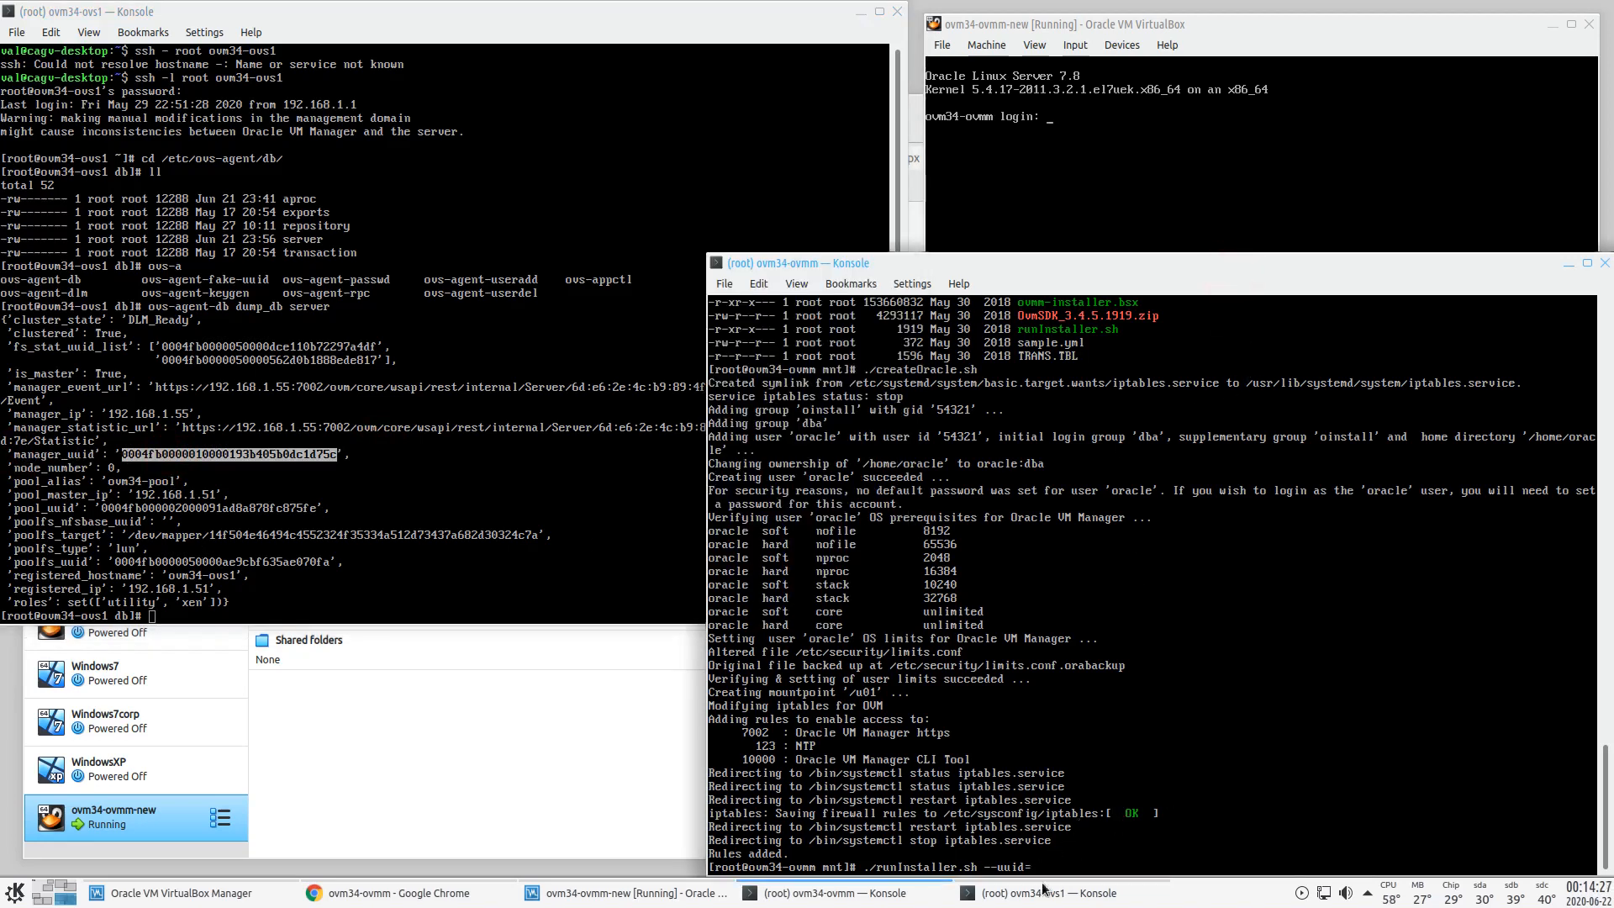
pyautogui.rightClick(1183, 748)
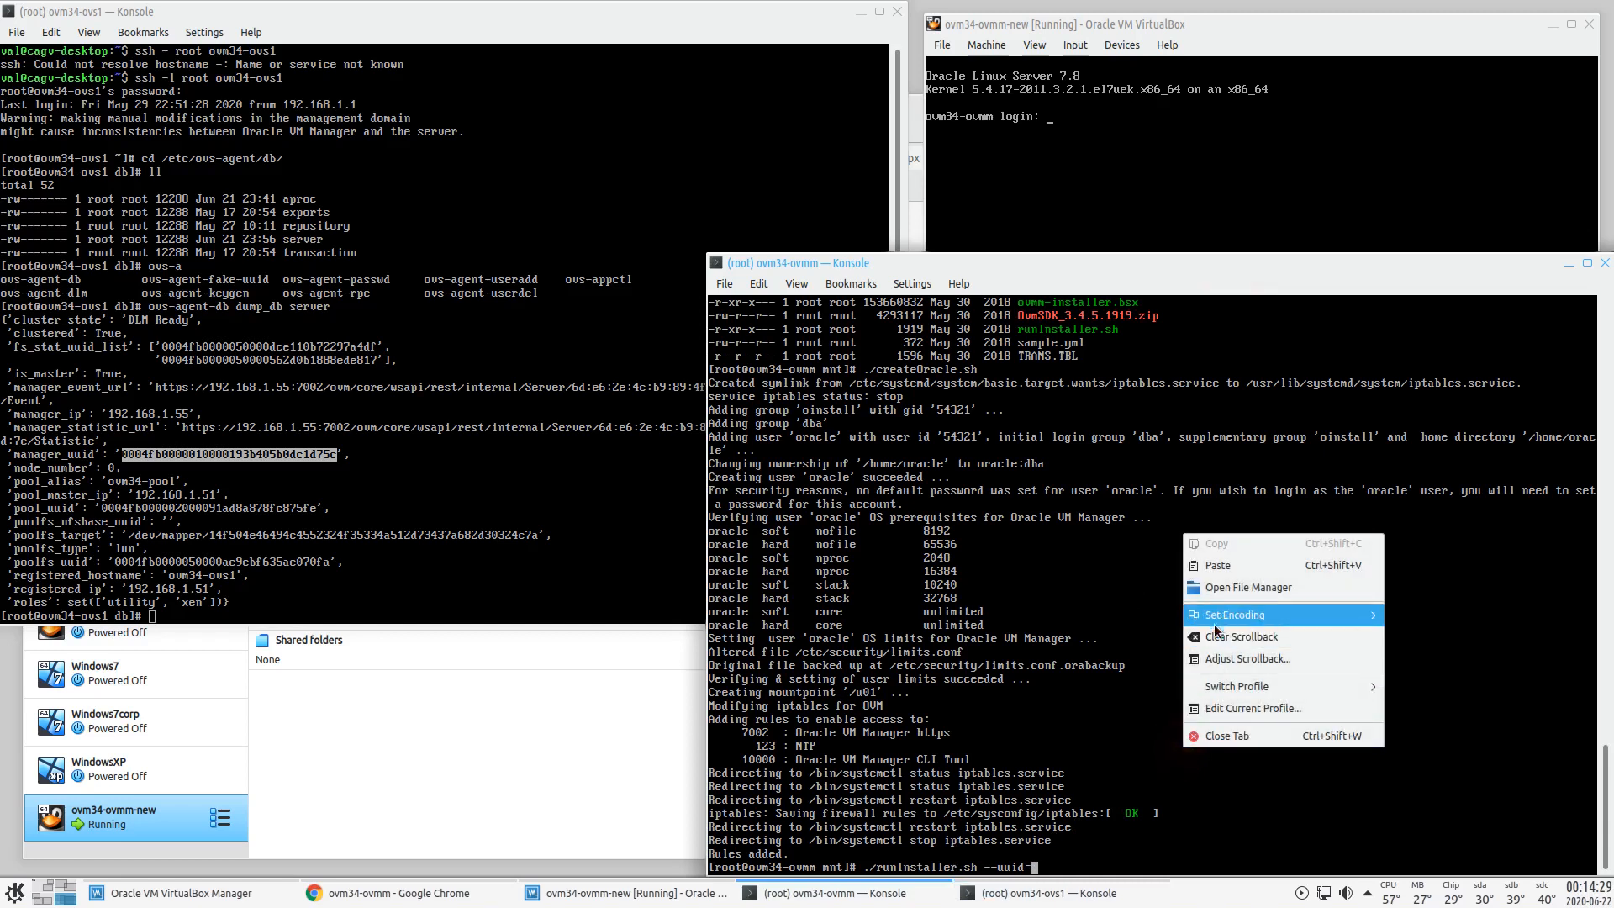
pyautogui.click(1218, 565)
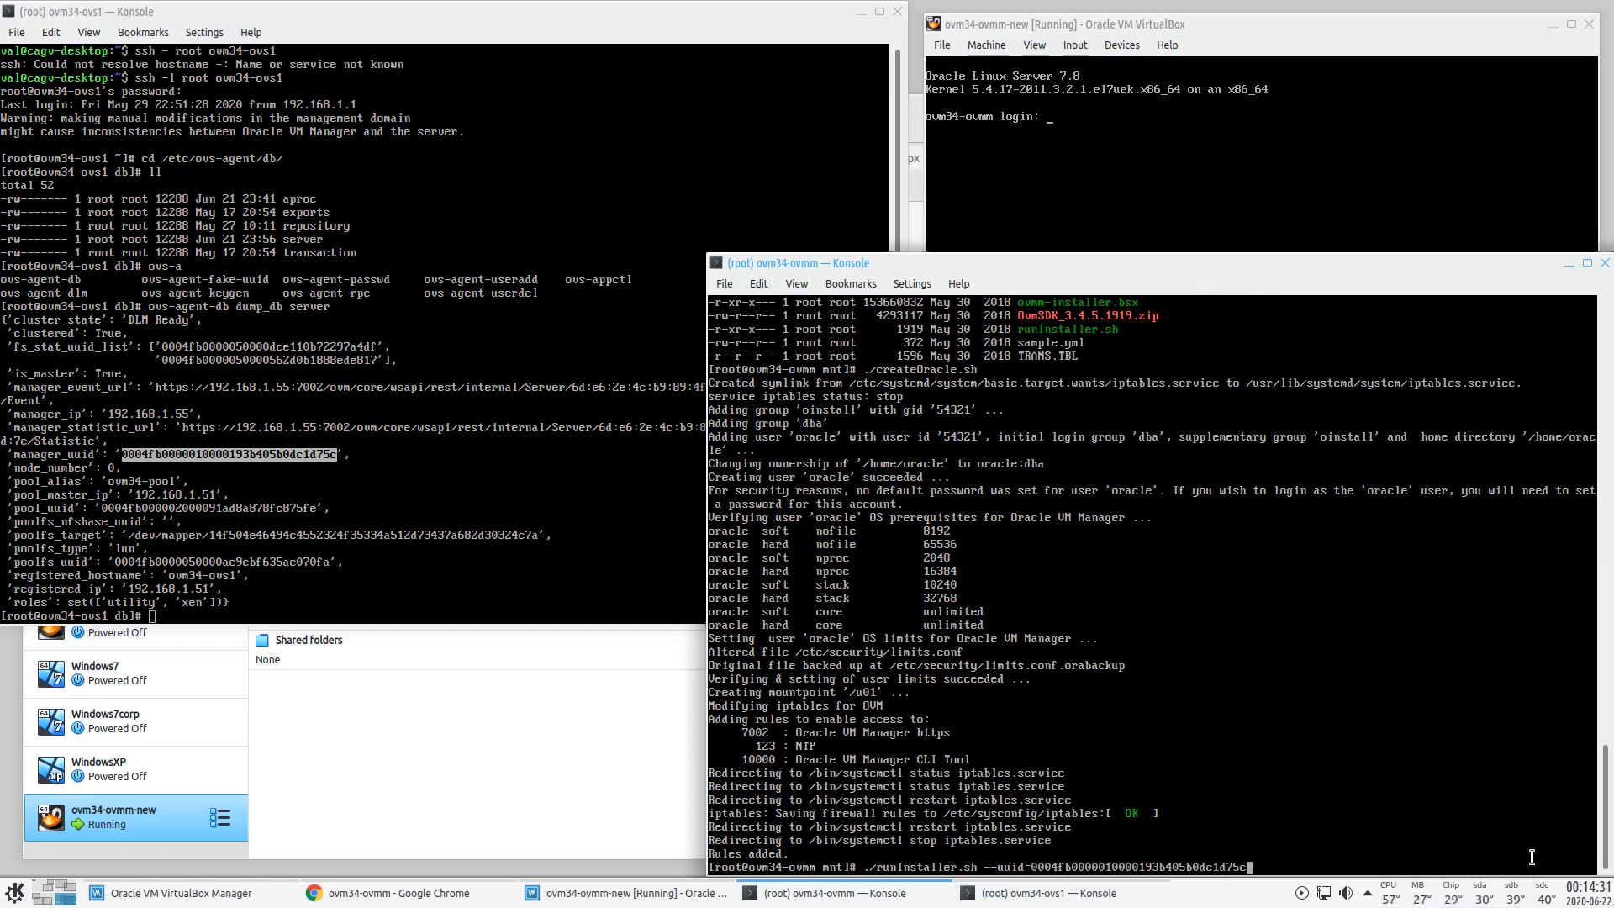
pyautogui.press('Return')
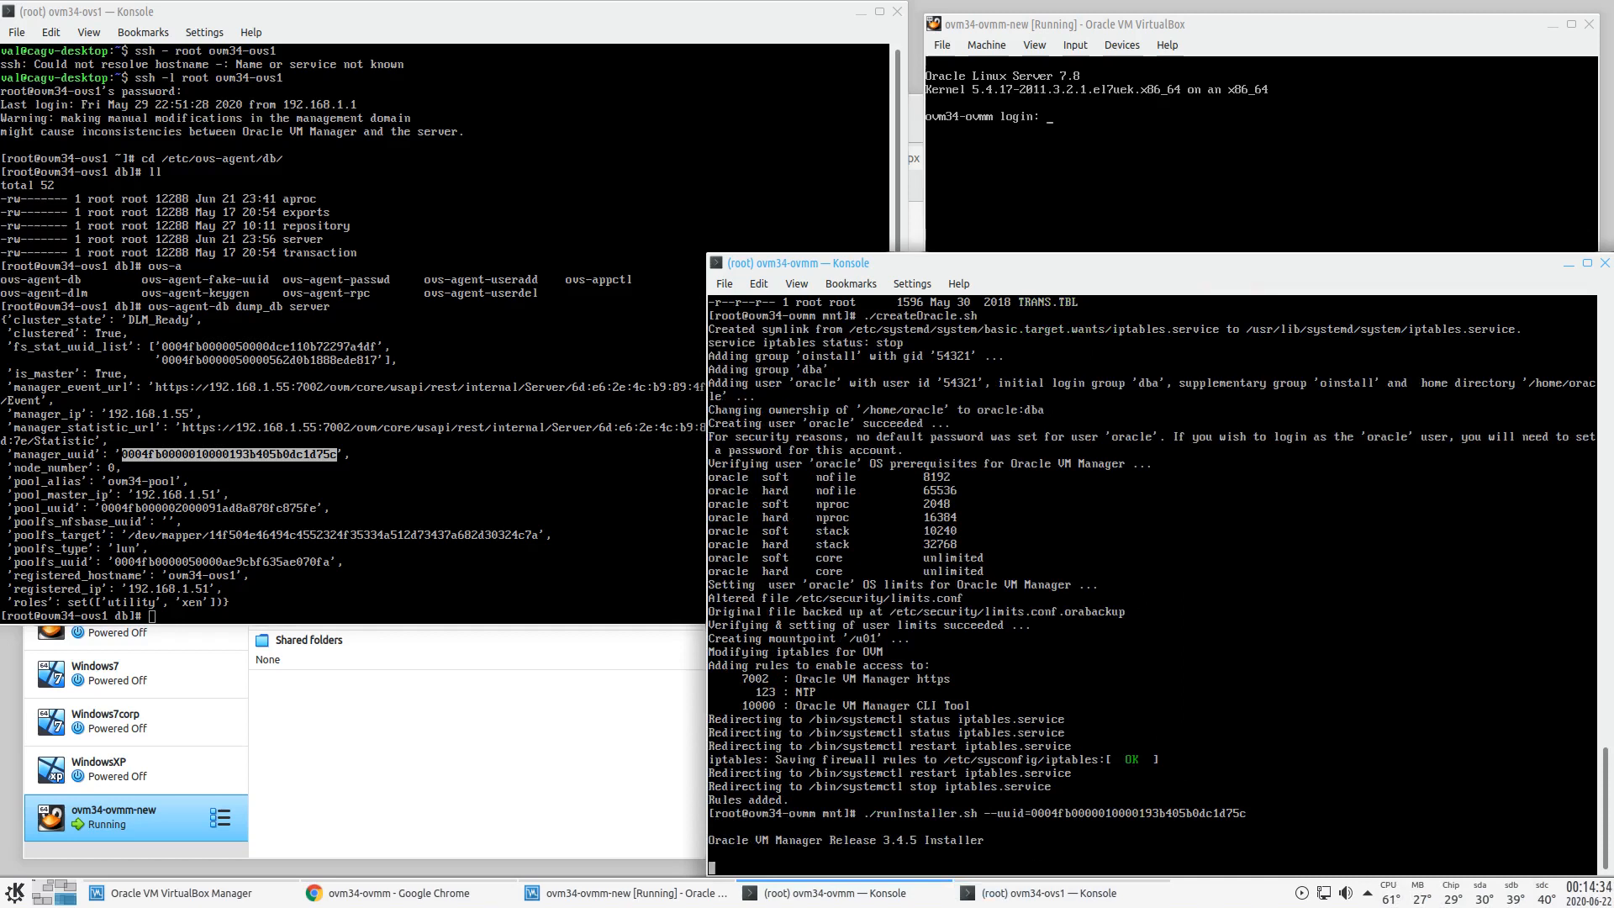
pyautogui.write('1')
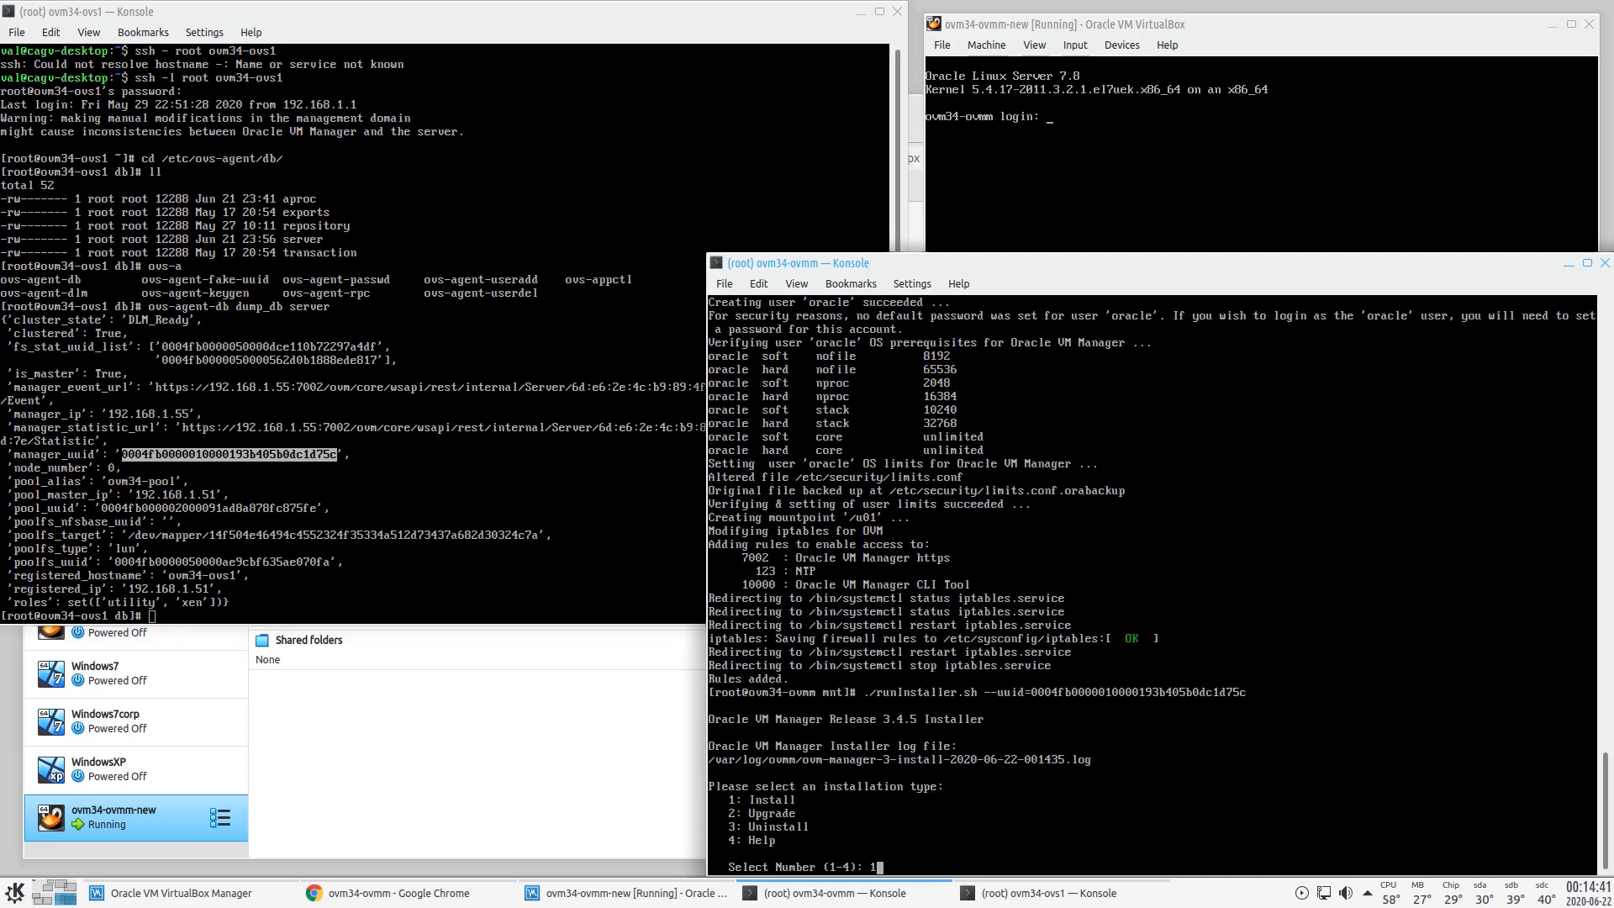
# - Choose Install, then enter and confirm the installation password
pyautogui.press('Return')
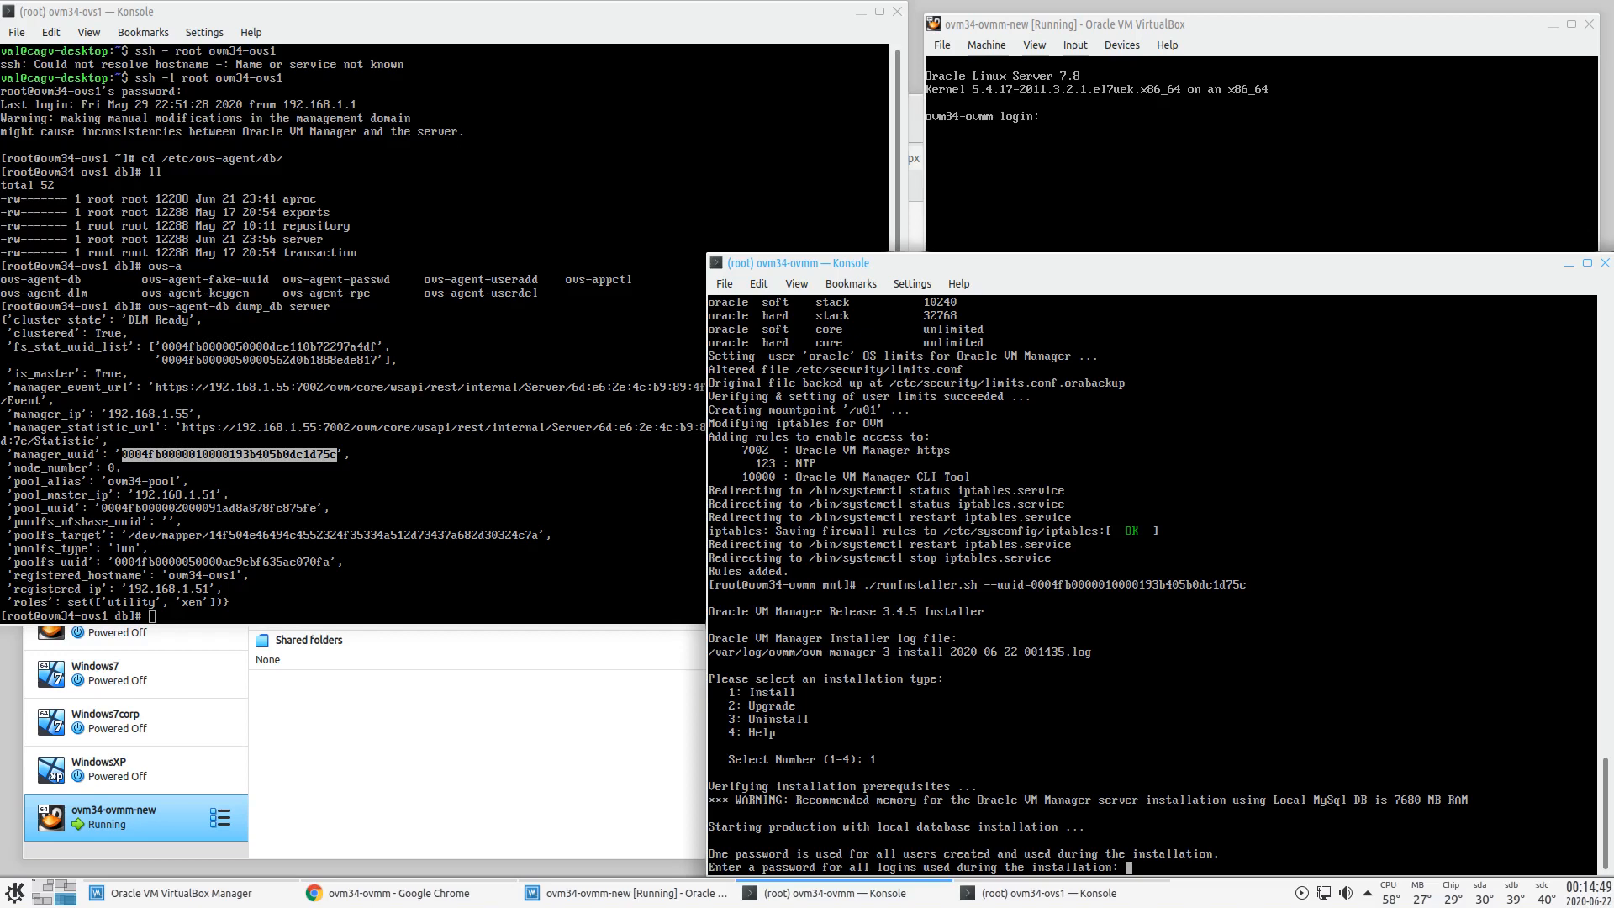
pyautogui.press('Return')
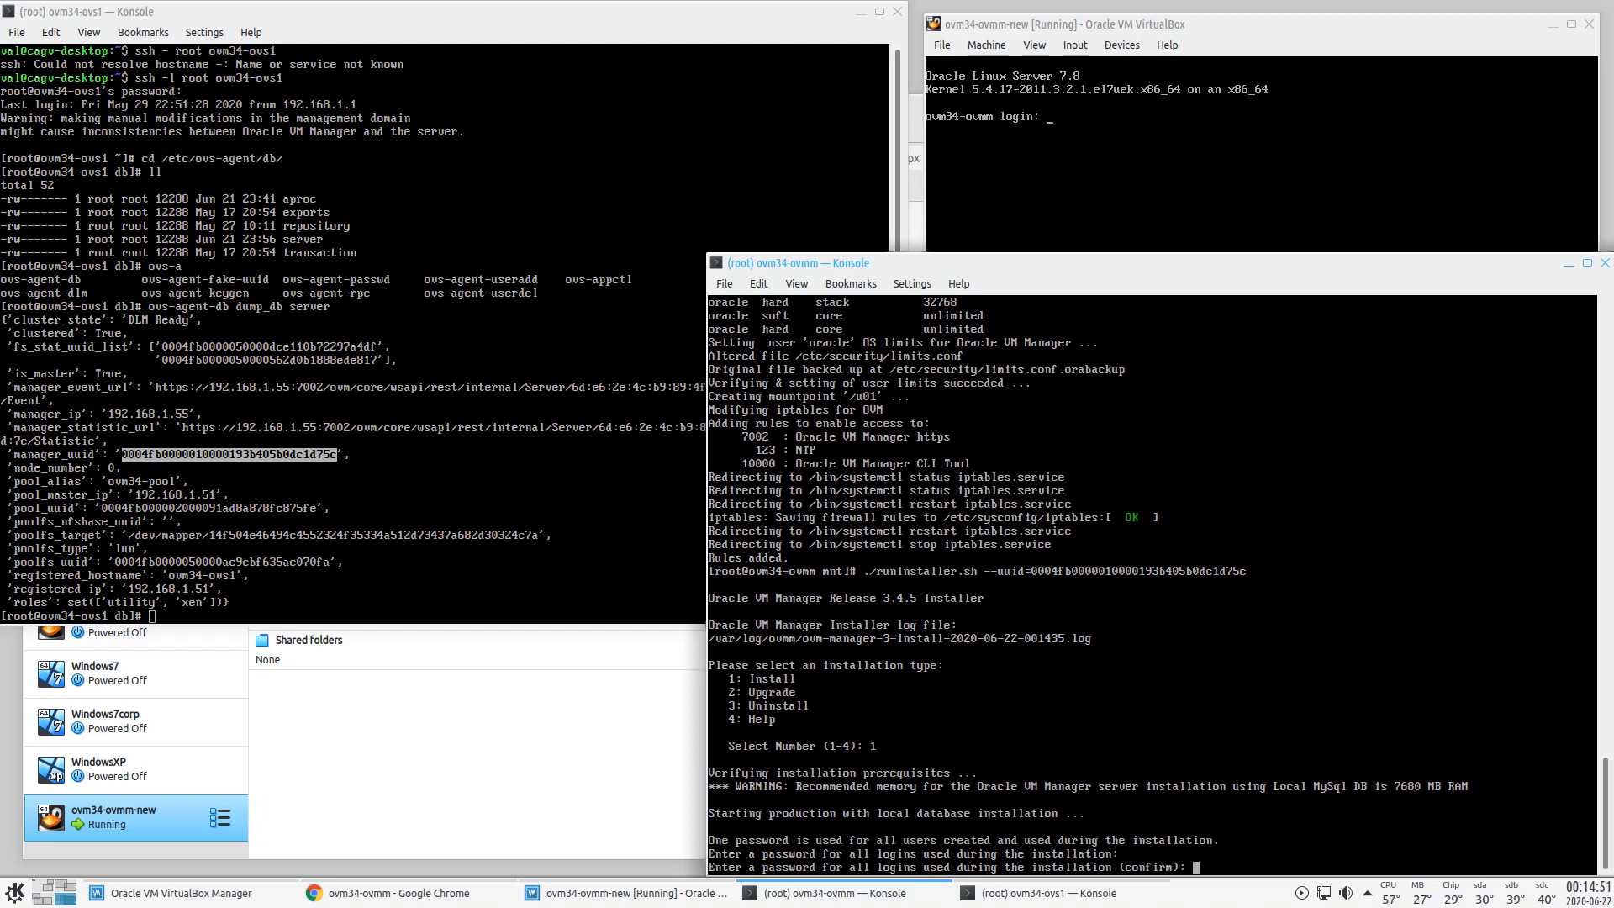
pyautogui.press('Return')
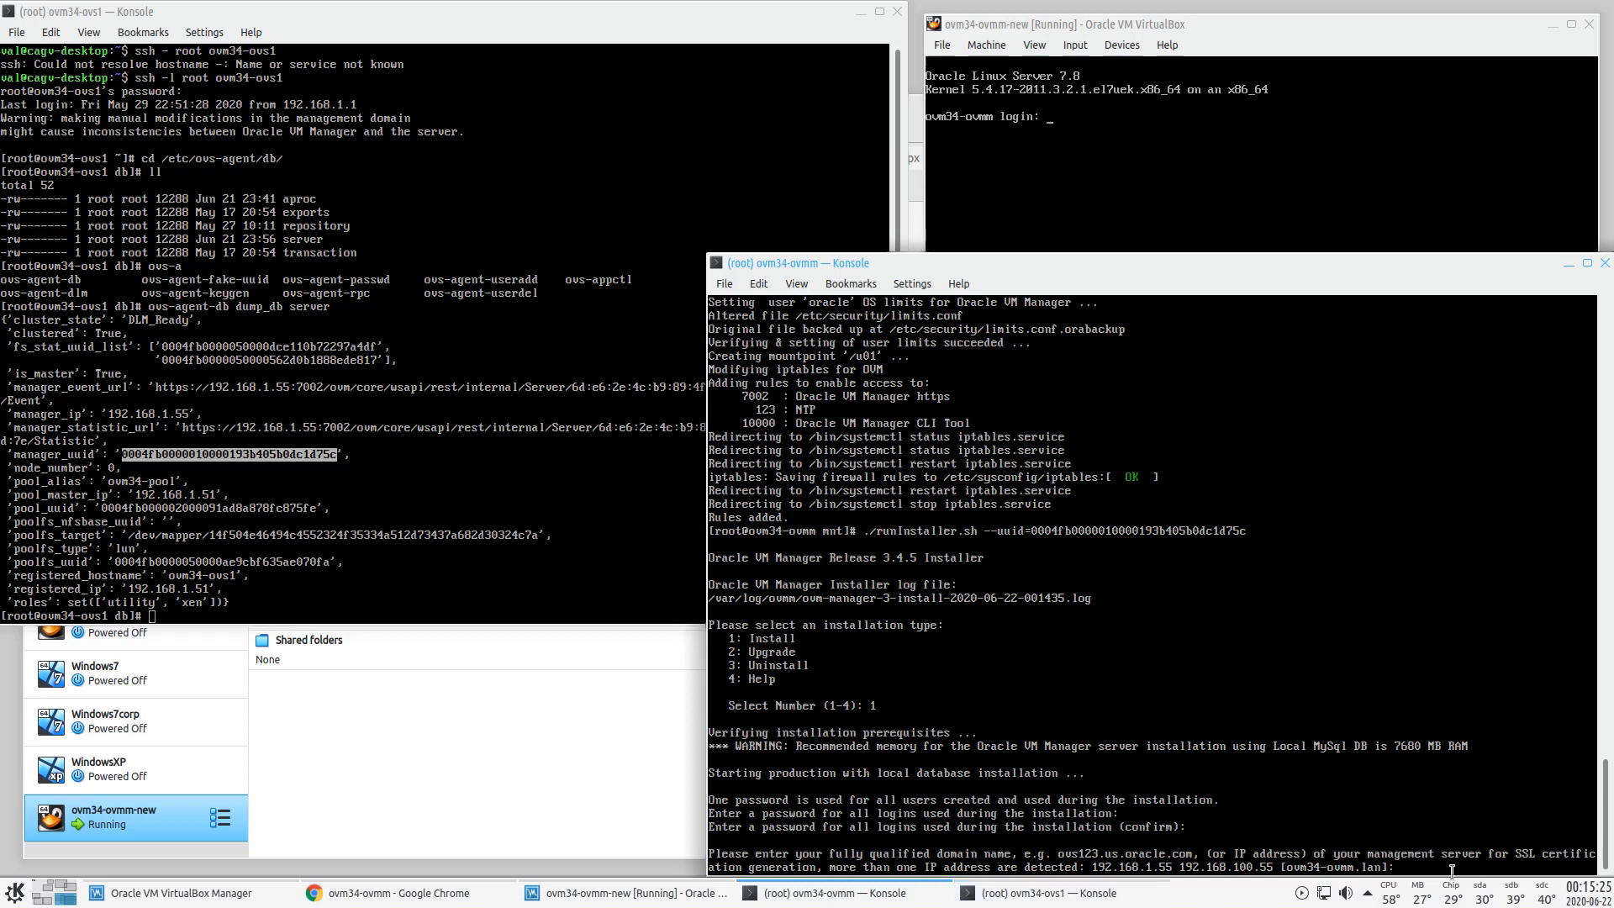
# - Accept the default FQDN, enter 1 to continue installing, and log out of the ovs1 session
pyautogui.press('Return')
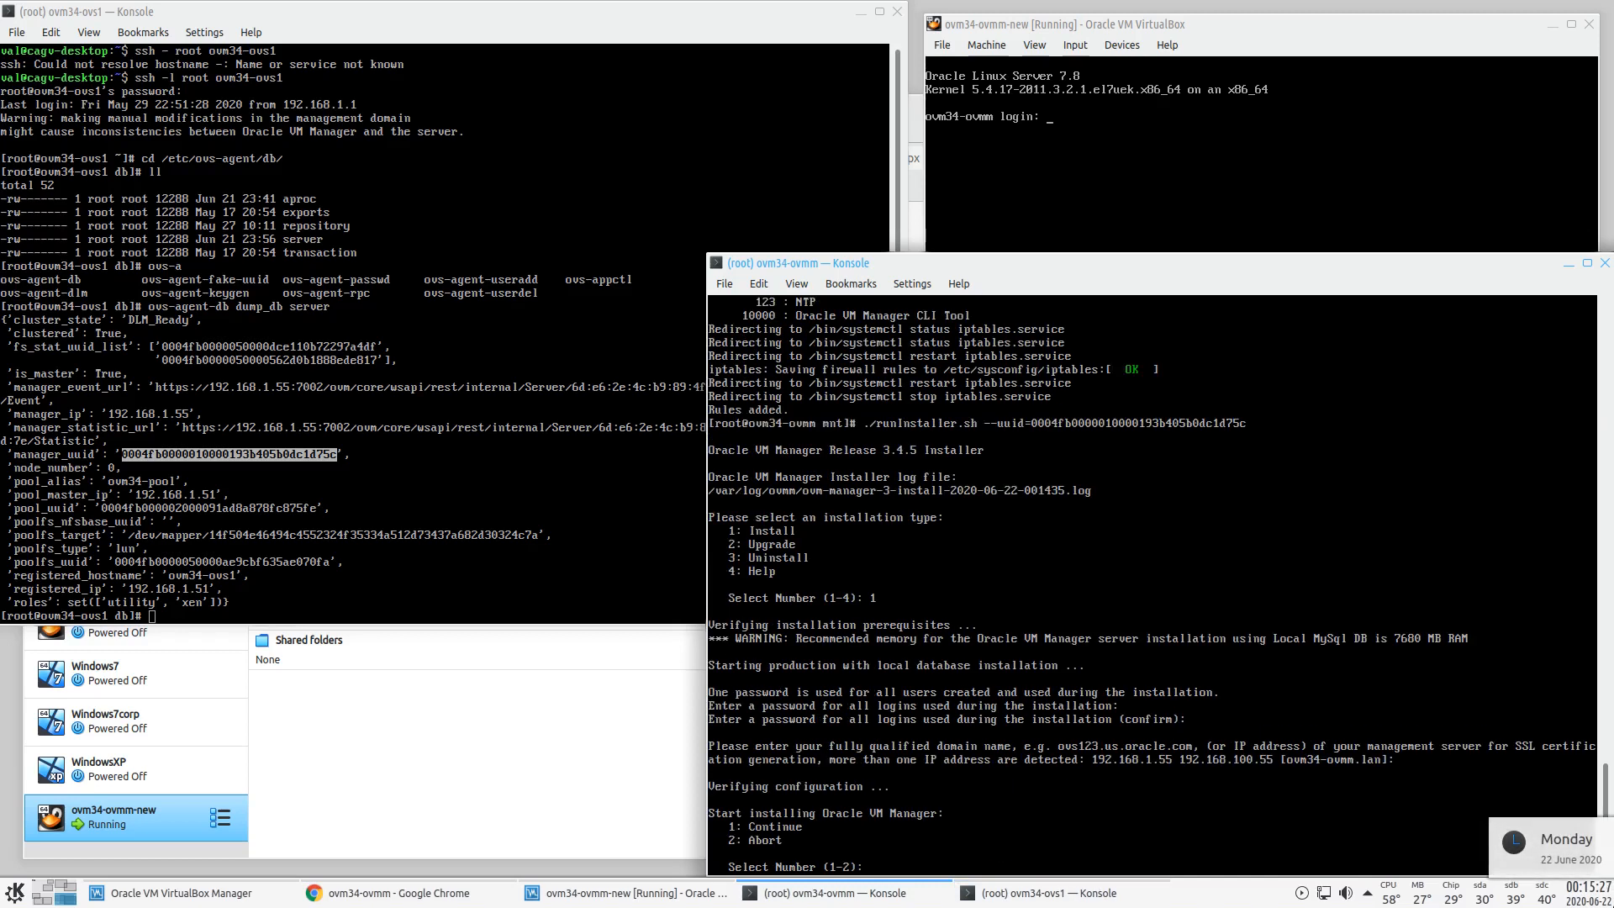
pyautogui.write('1')
pyautogui.press('Return')
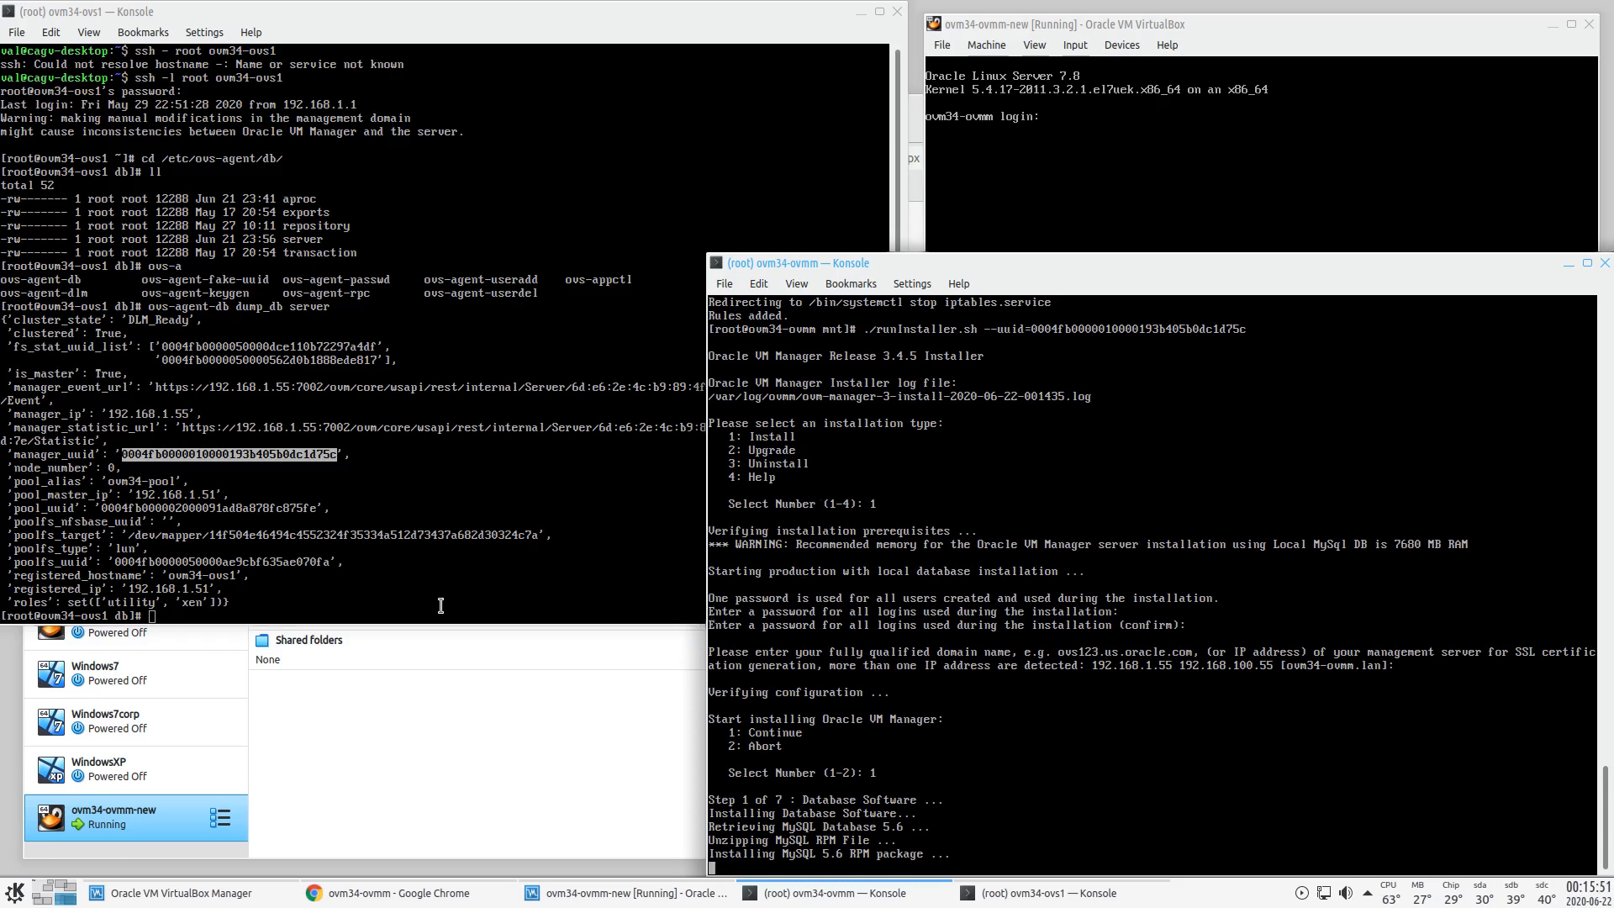
pyautogui.click(557, 354)
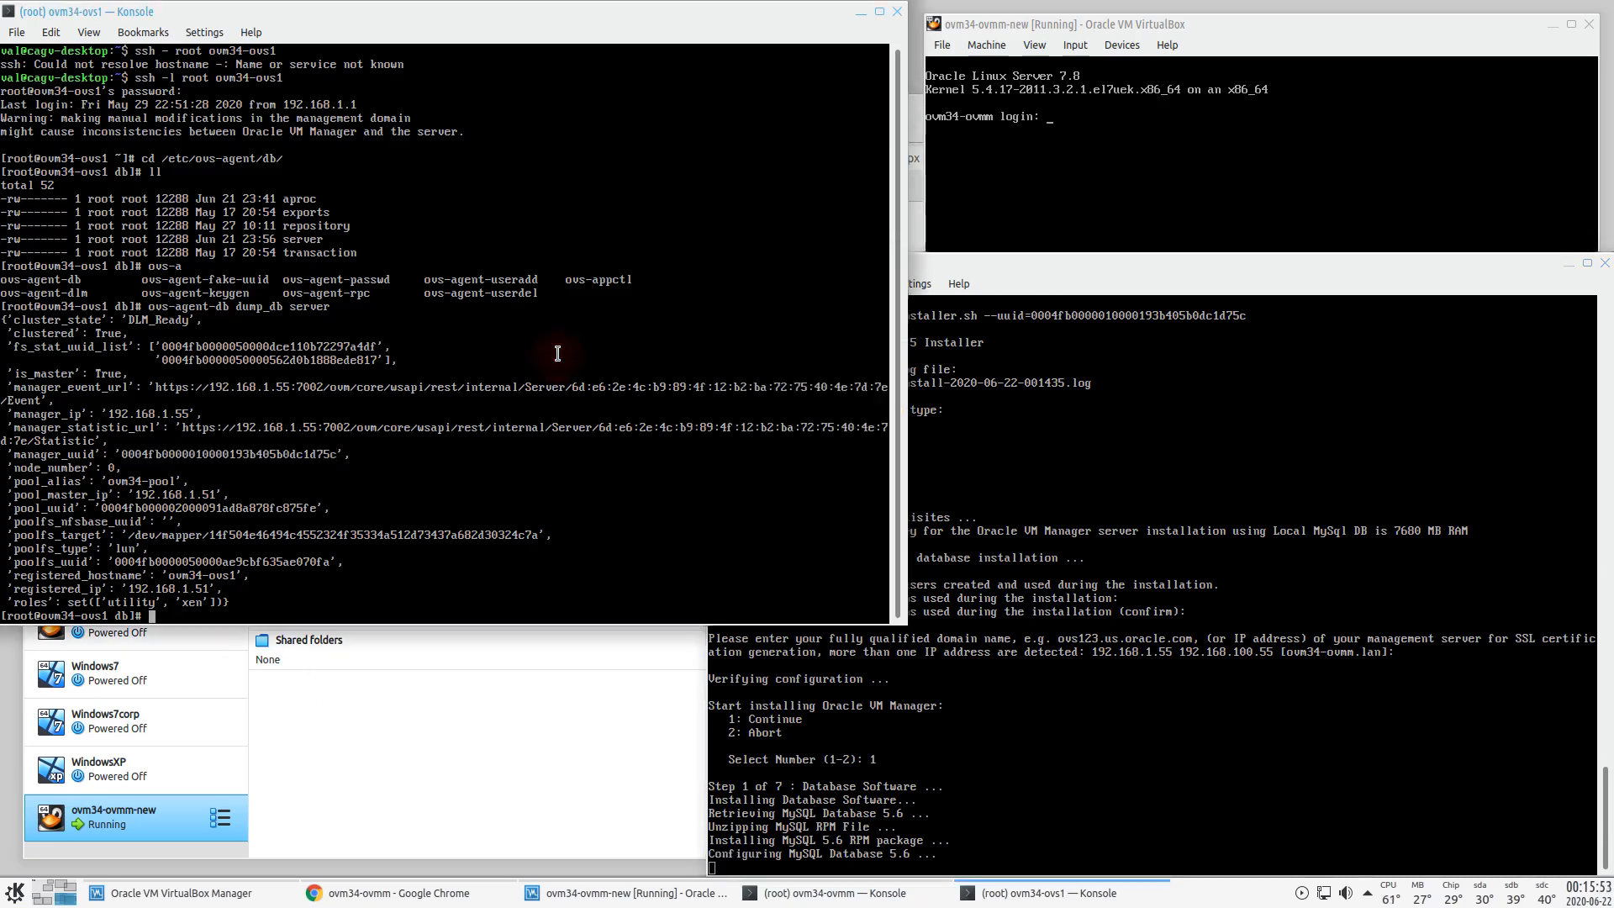
pyautogui.hotkey('ctrl', 'd')
pyautogui.hotkey('ctrl', 'd')
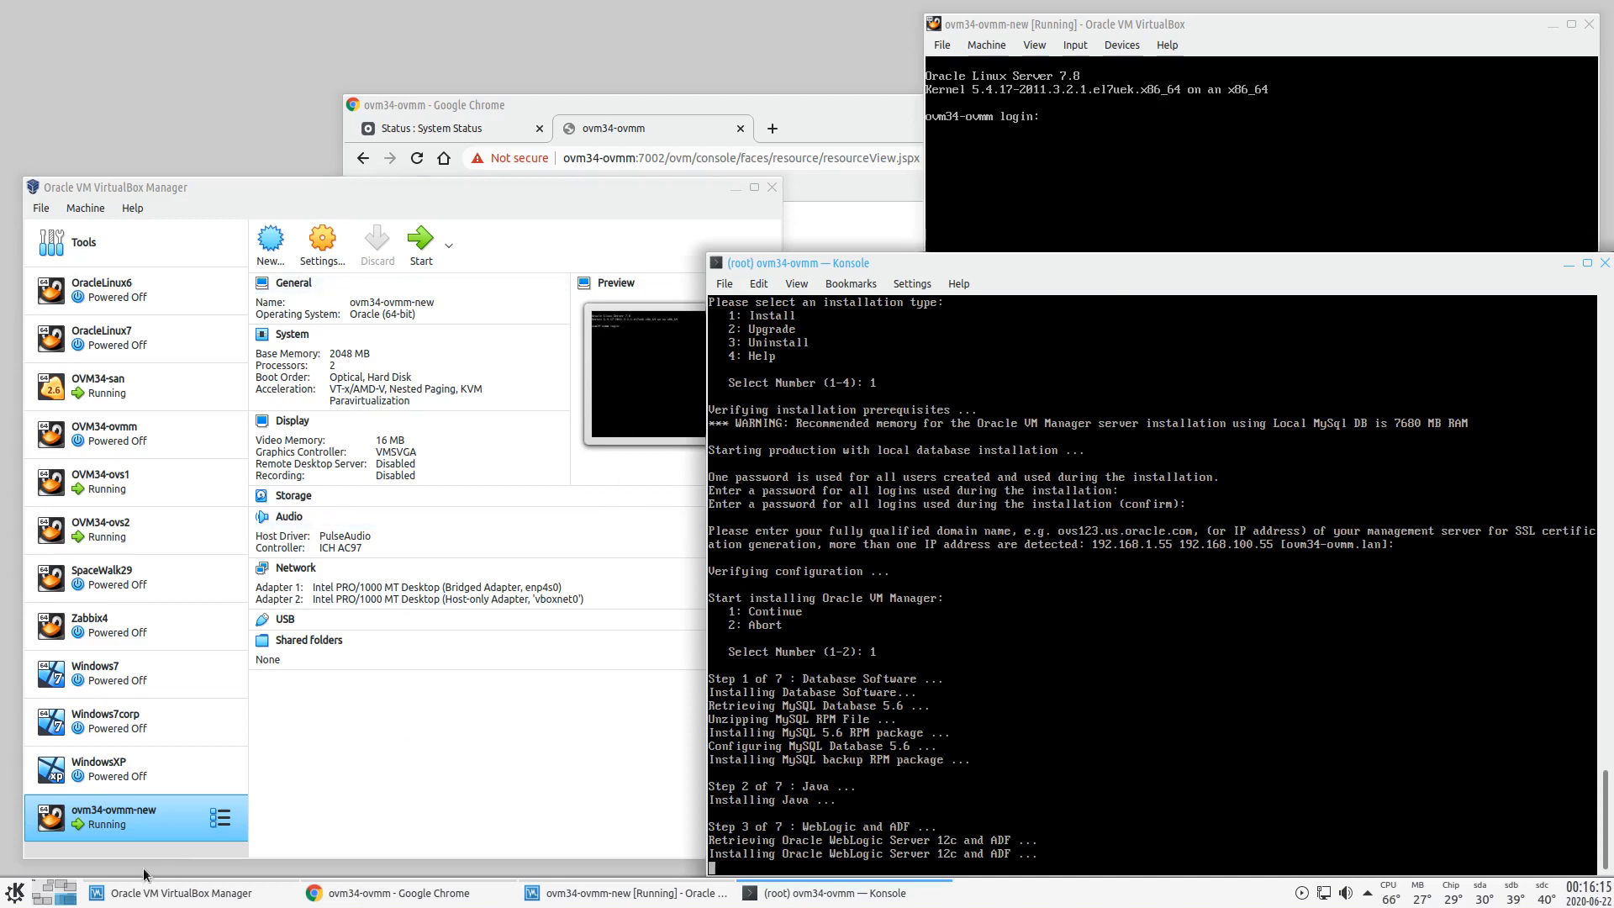
# - Raise the system volume using the tray audio controls
pyautogui.scroll(1, 1348, 896)
pyautogui.click(1348, 896)
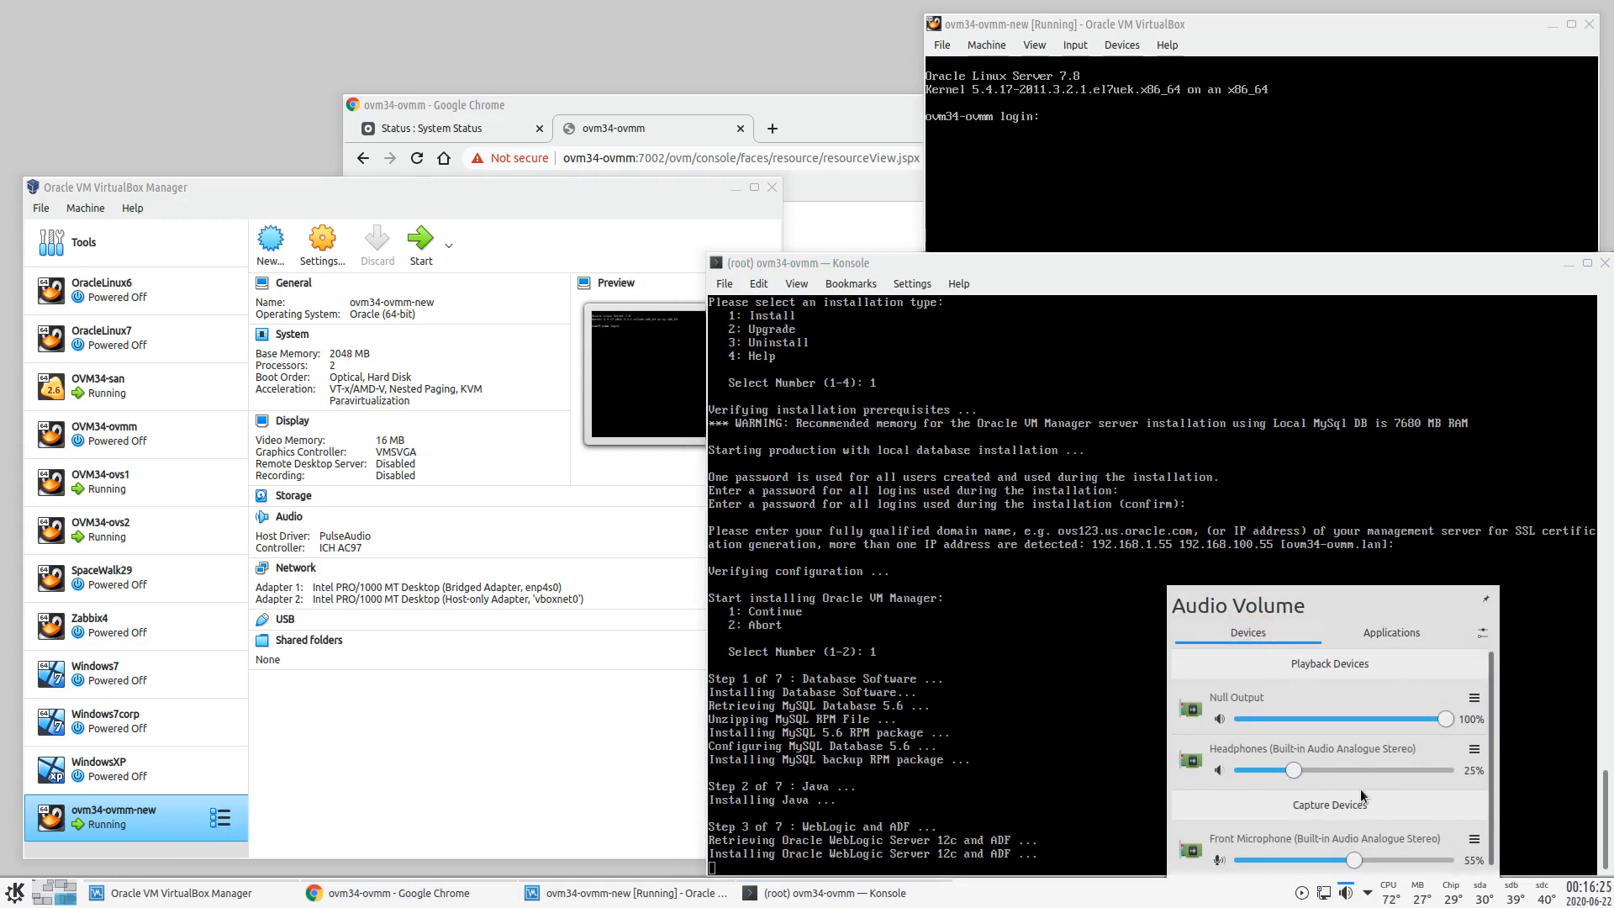
pyautogui.click(1347, 893)
pyautogui.scroll(1, 1347, 893)
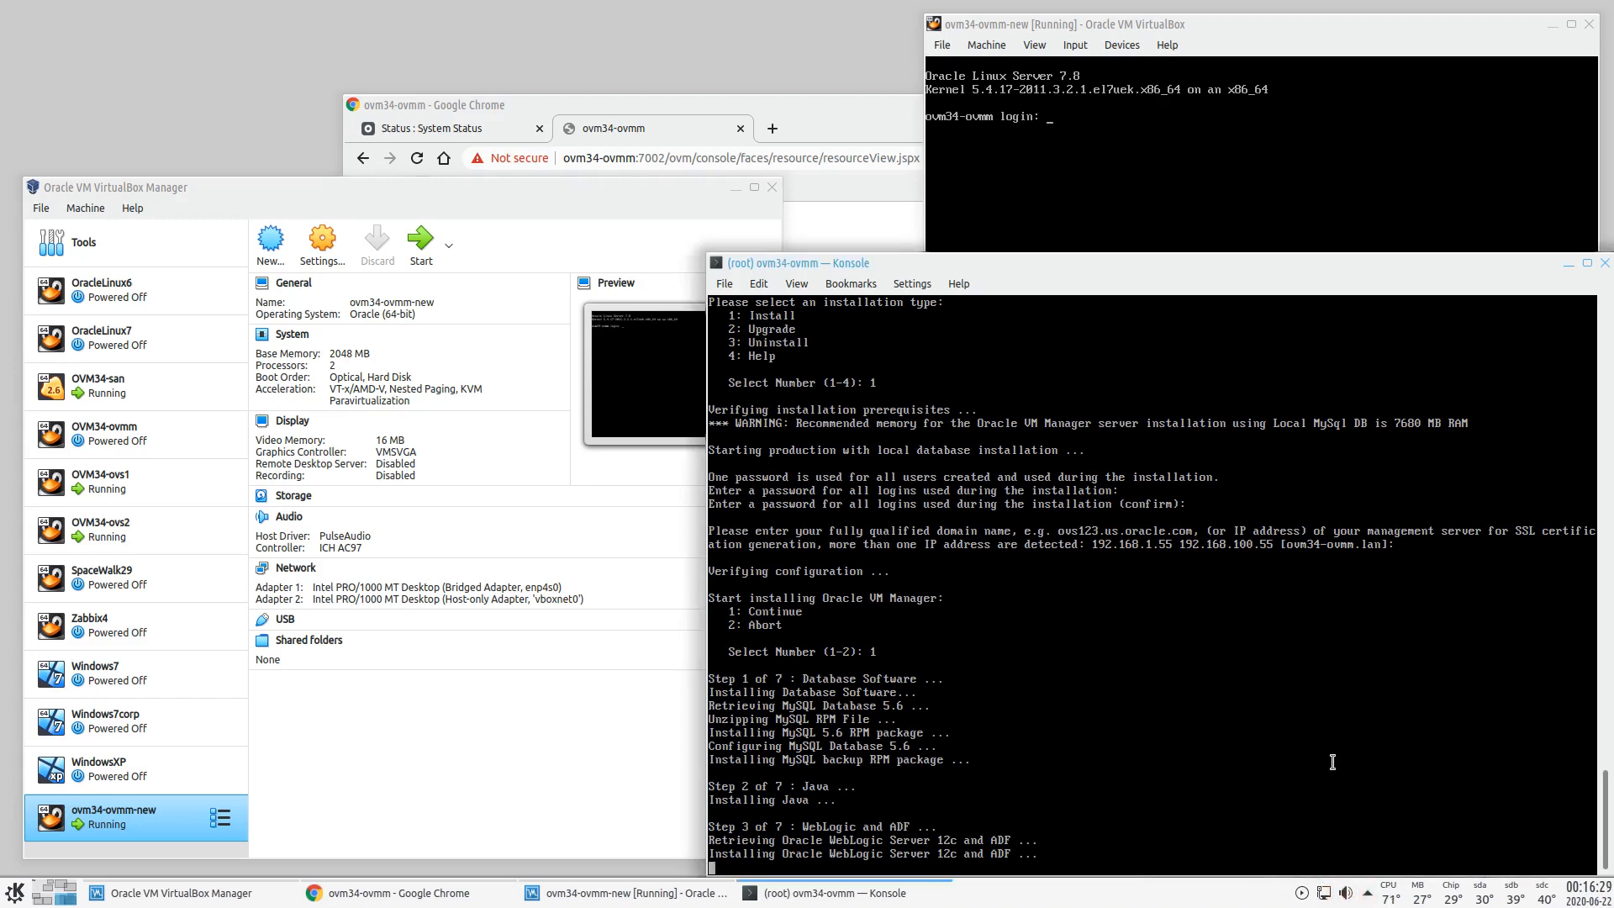
pyautogui.press('XF86AudioRaiseVolume')
# - Bring the VM console and installer Konsole forward, then move to the second virtual desktop
pyautogui.click(1151, 26)
pyautogui.click(856, 266)
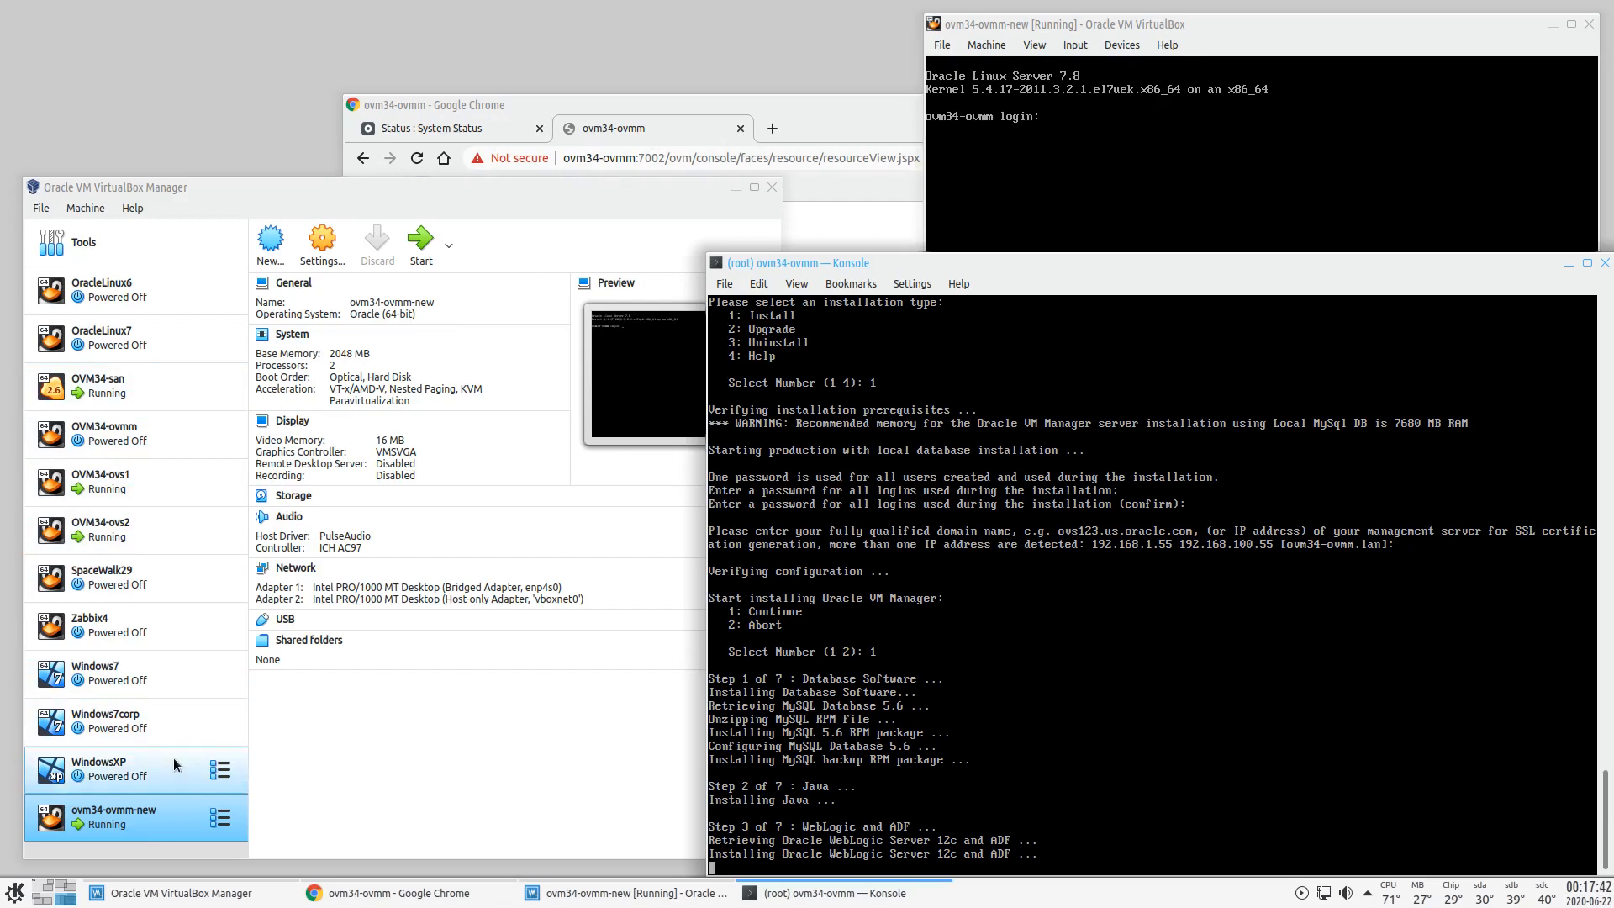
pyautogui.click(67, 884)
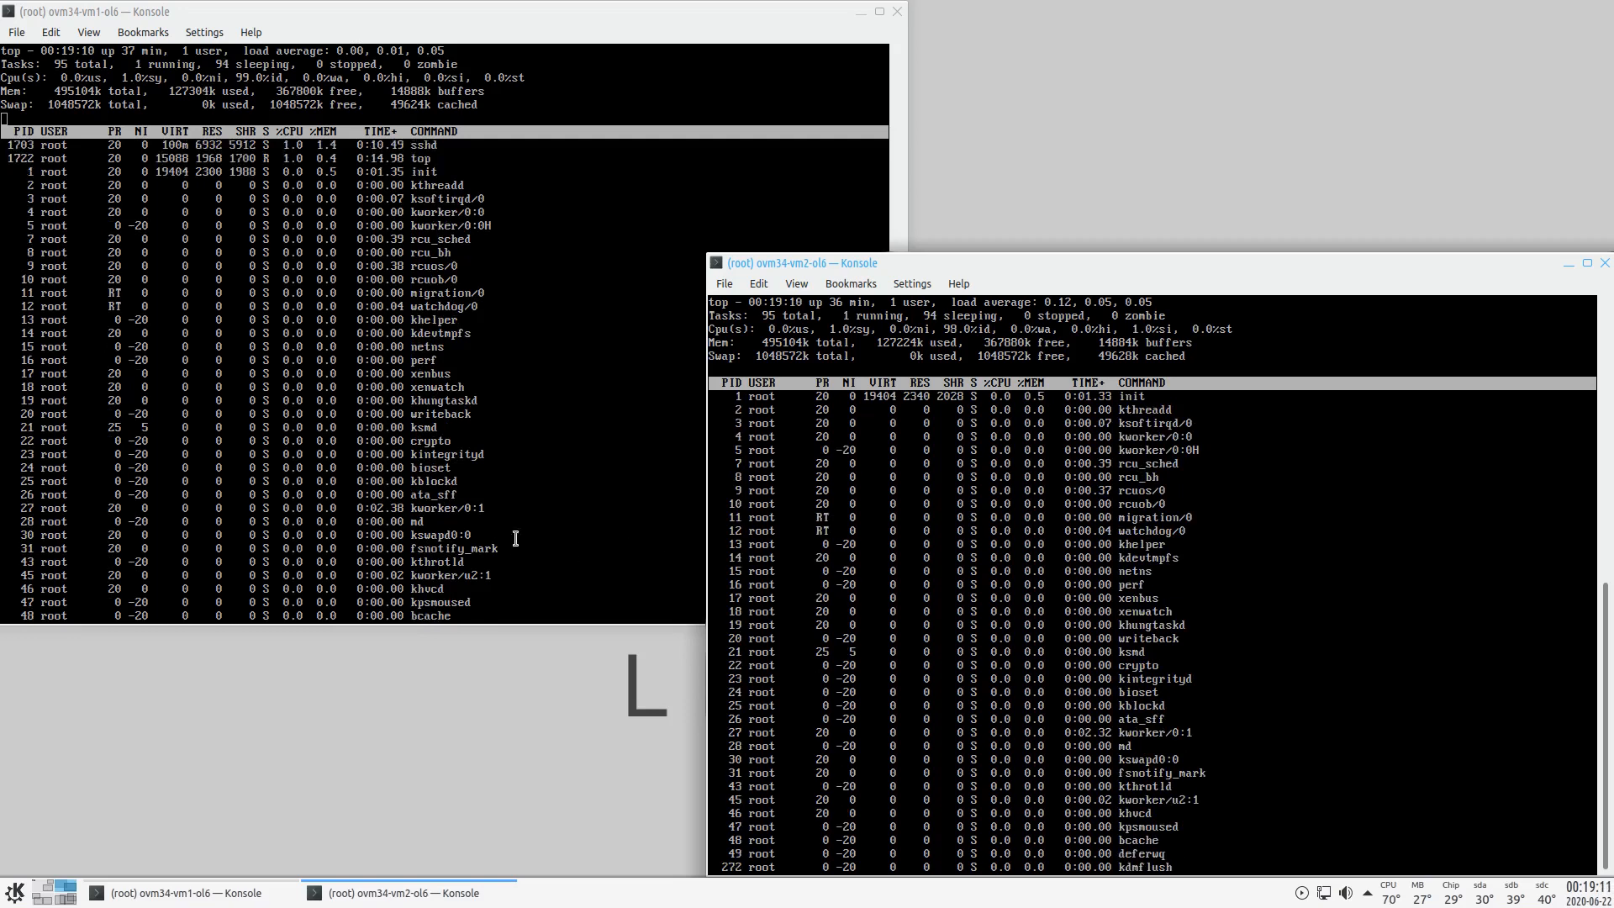
# - Visit the VirtualBox VM windows desktop, then return to the installer's desktop
pyautogui.click(43, 904)
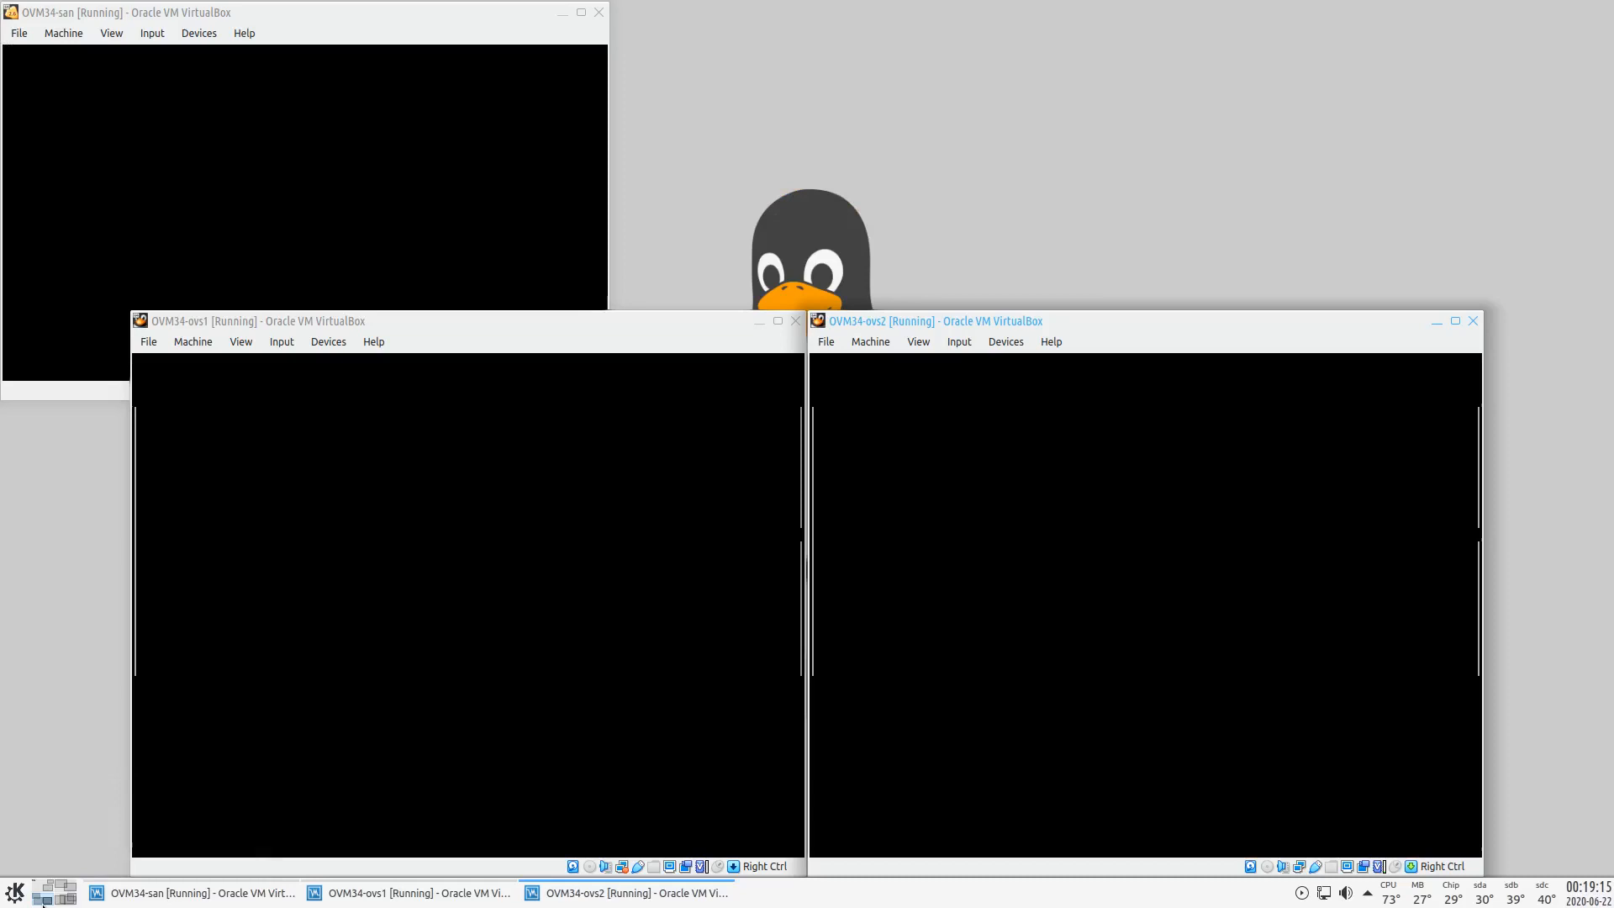
pyautogui.click(67, 900)
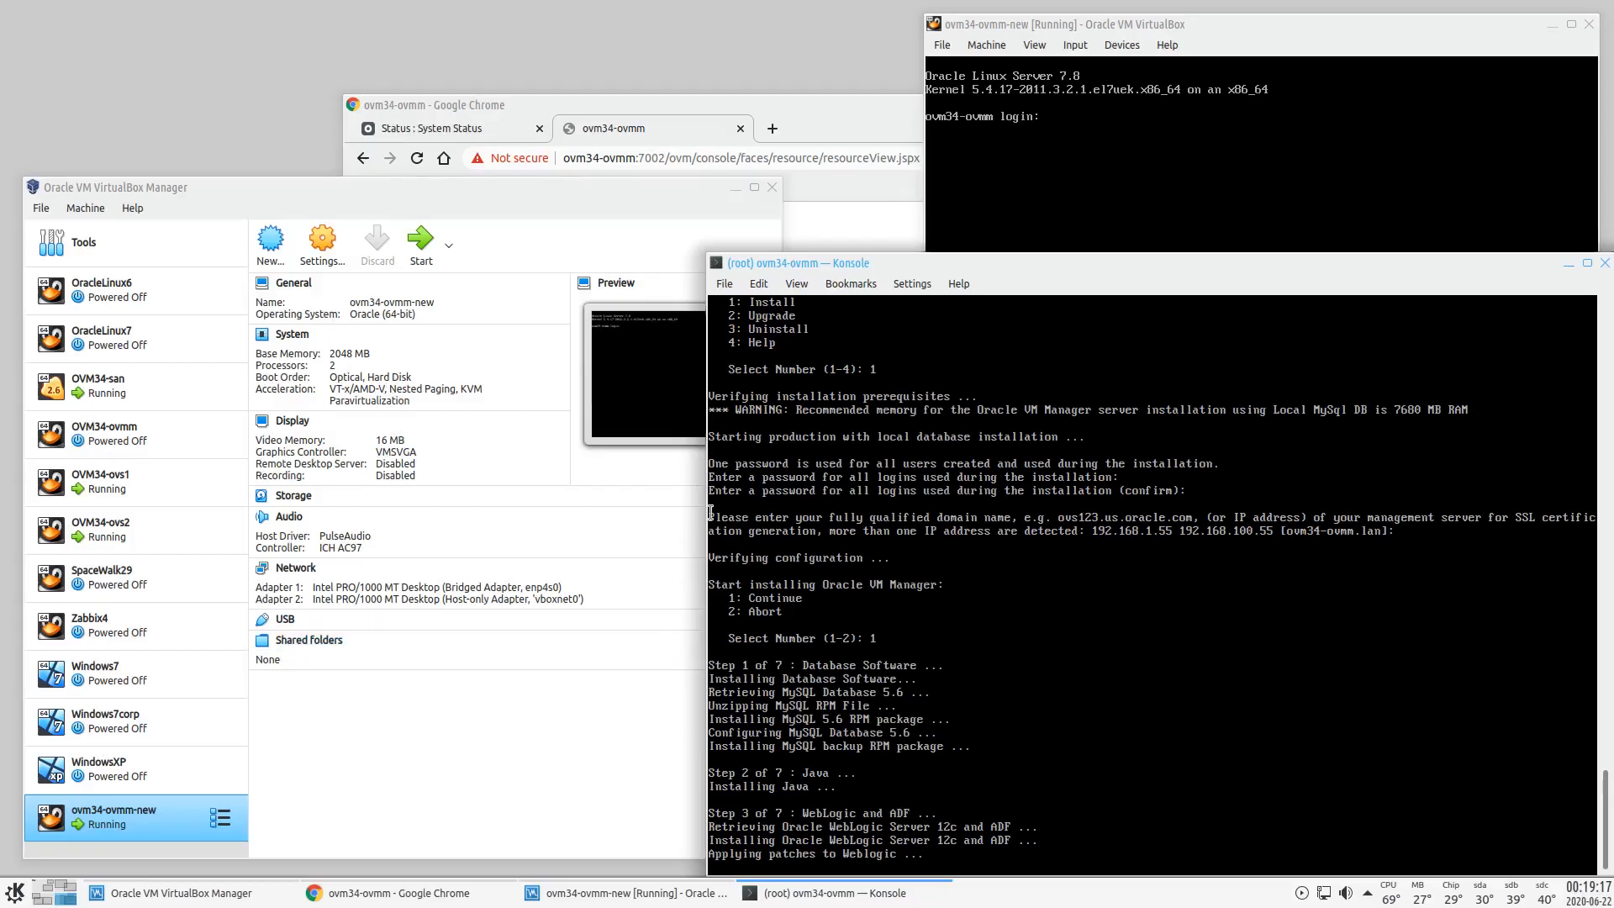
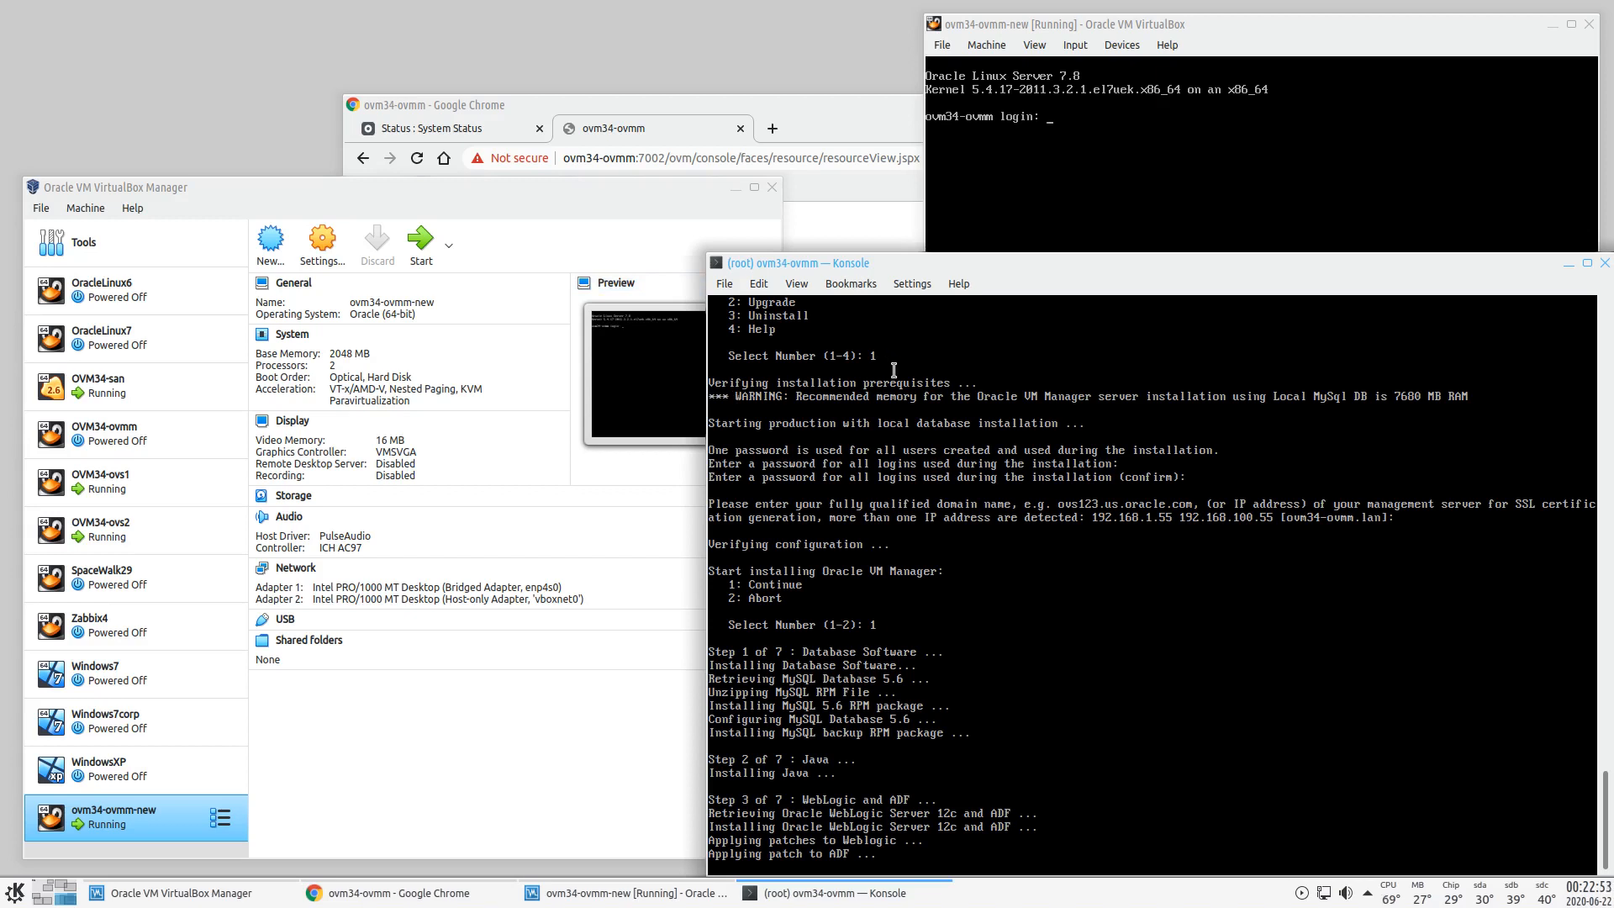
# - Bring VirtualBox Manager, the ovm34-ovmm-new console and the installer terminal to the front
pyautogui.click(671, 200)
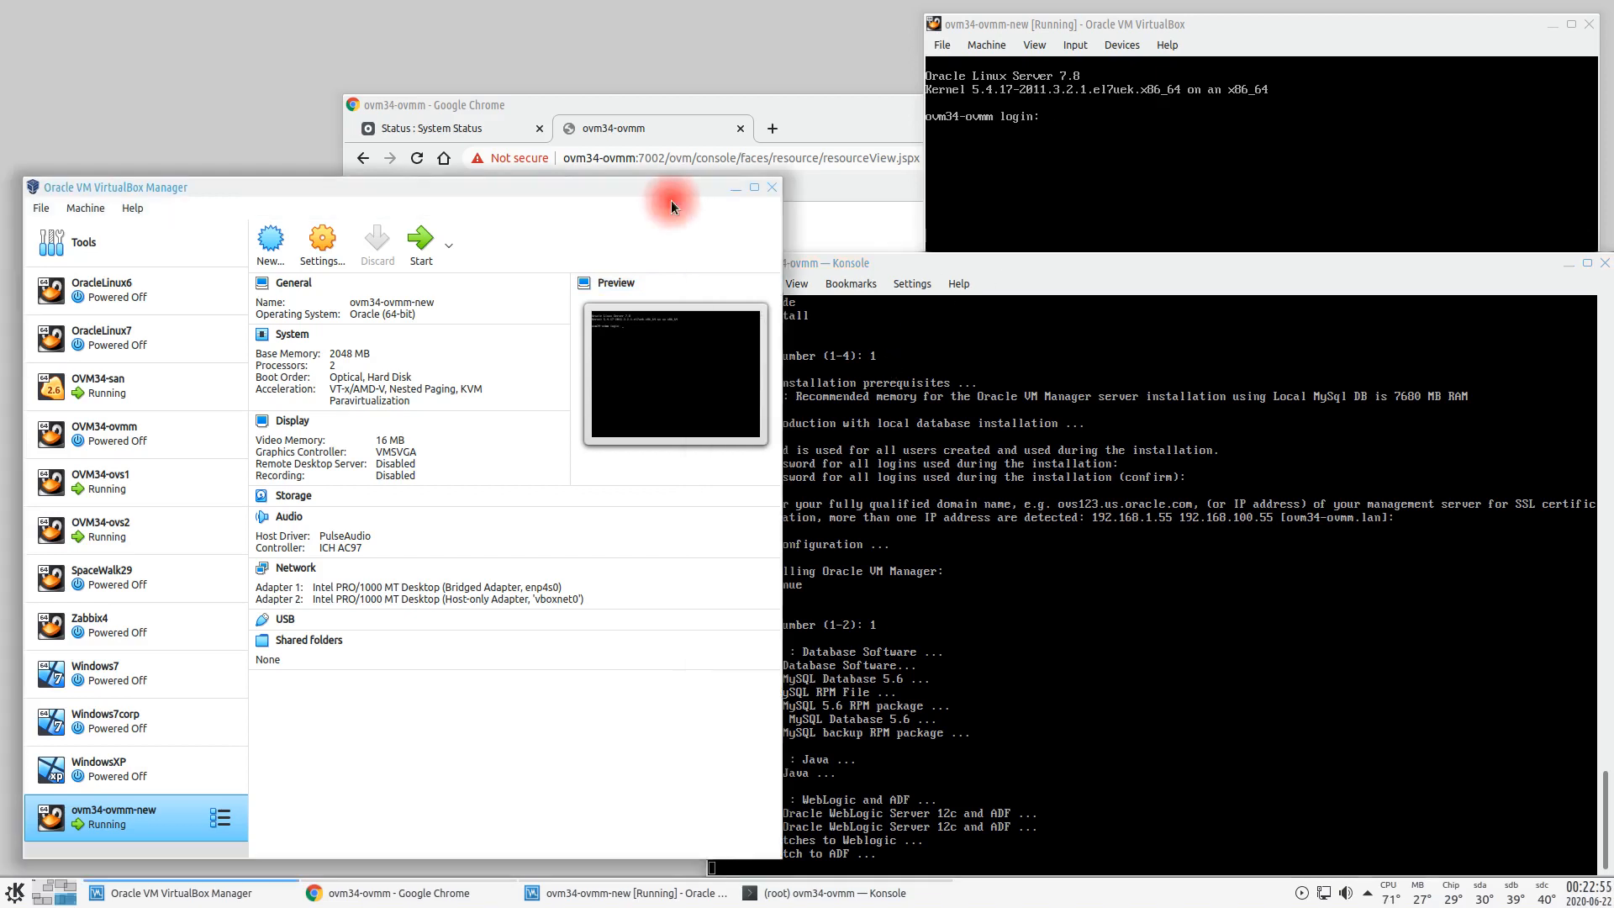
pyautogui.click(1097, 27)
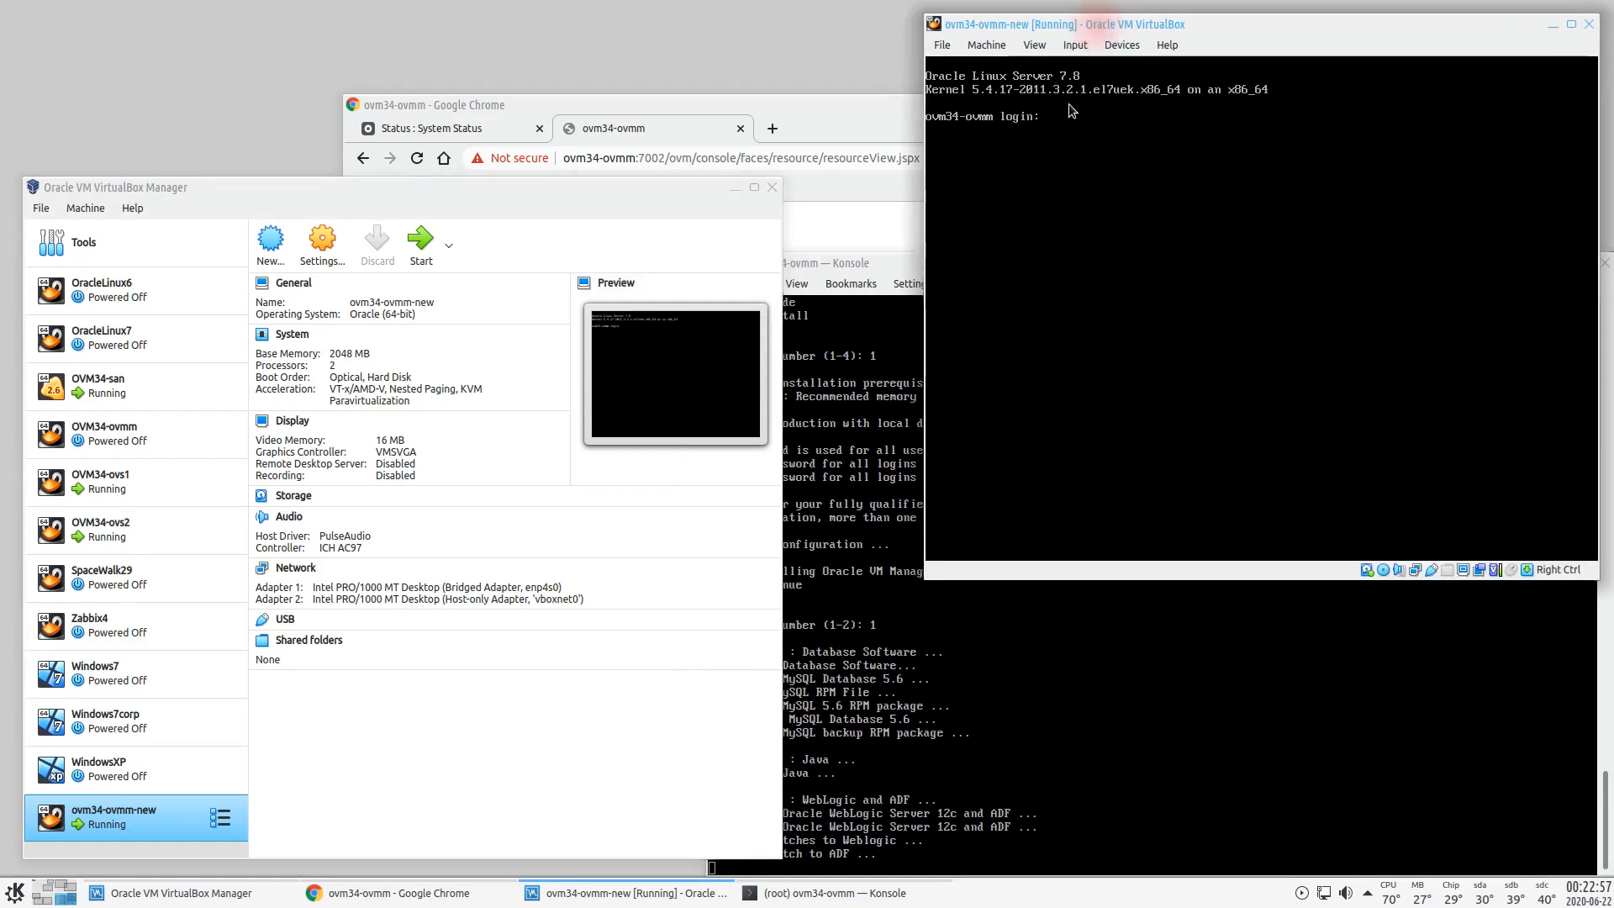
pyautogui.click(902, 263)
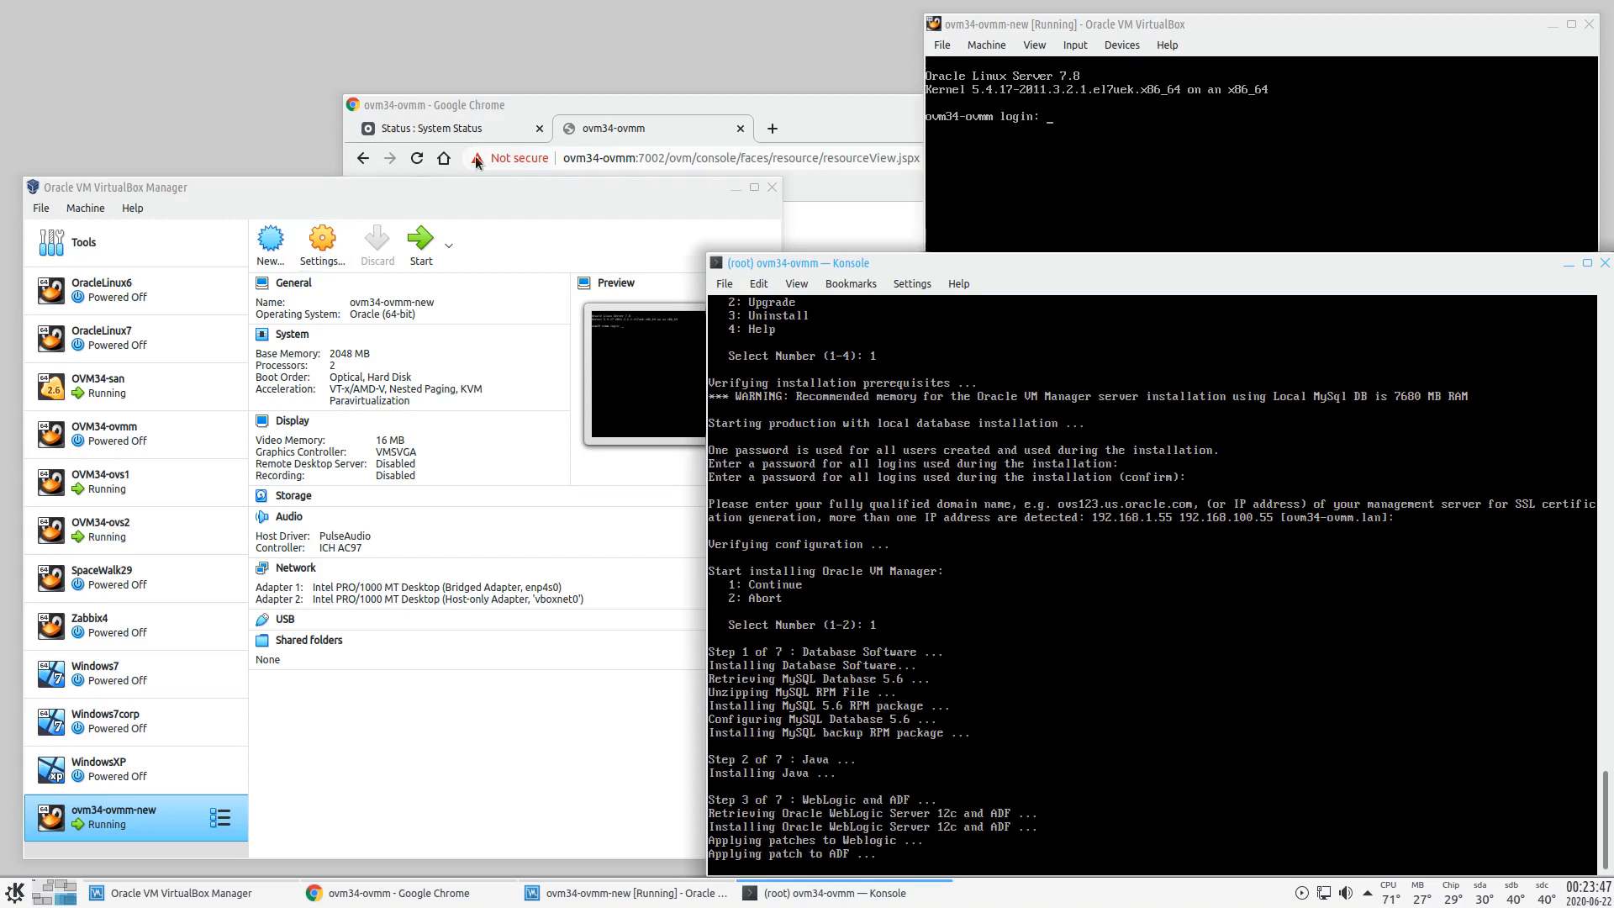
# - Check the top sessions desktop, then wake the OVM34-ovs1 and OVM34-ovs2 server consoles
pyautogui.click(63, 893)
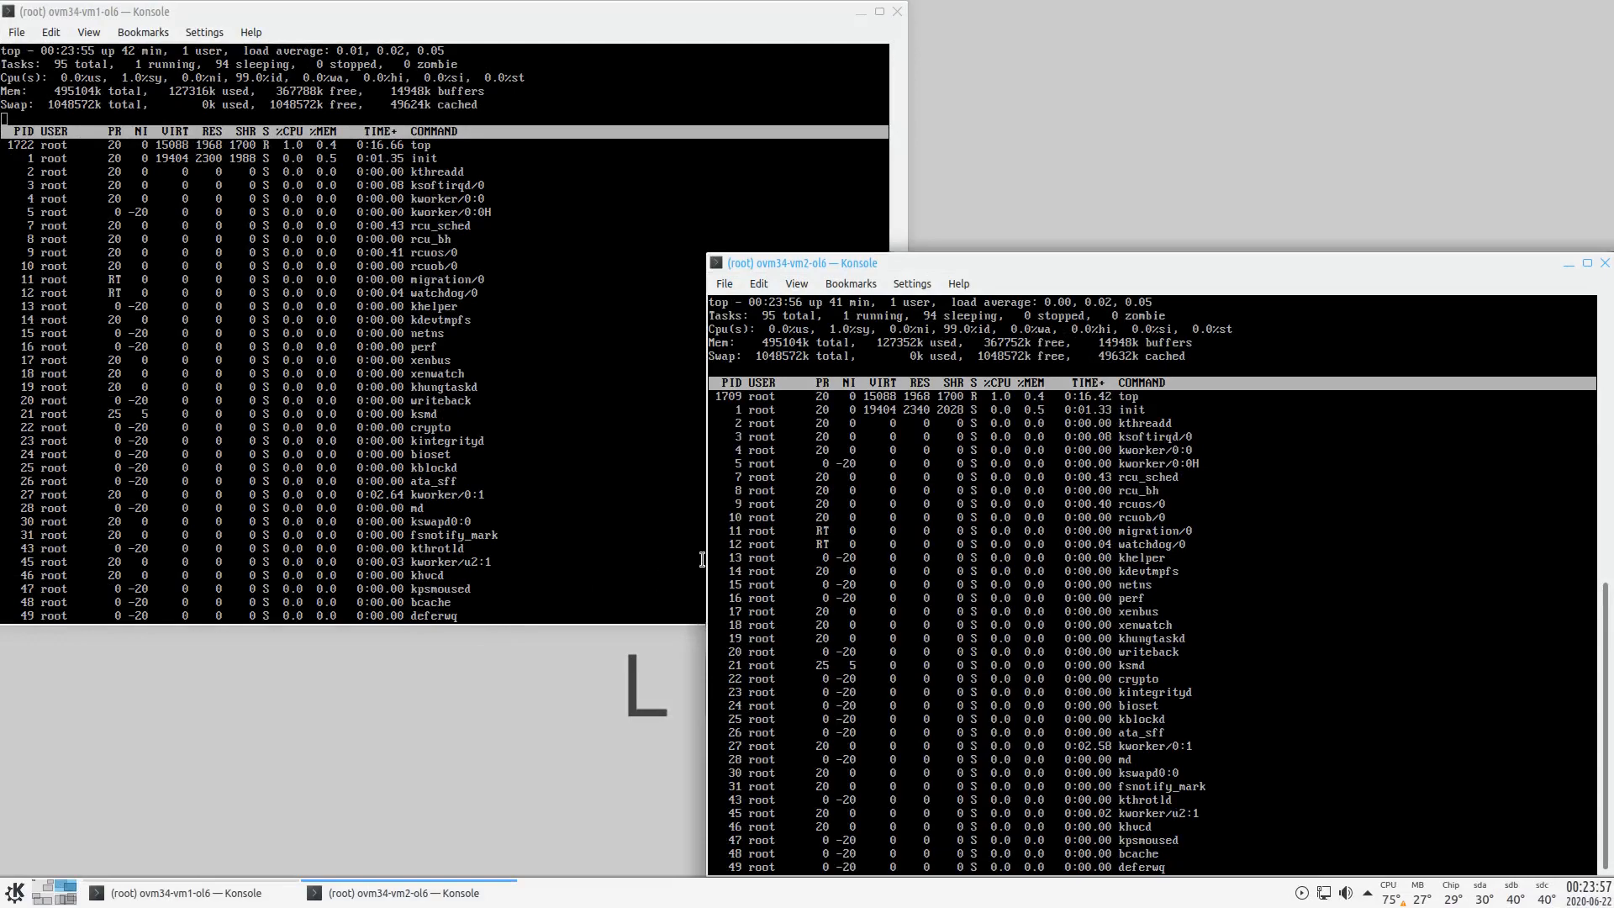
pyautogui.click(43, 899)
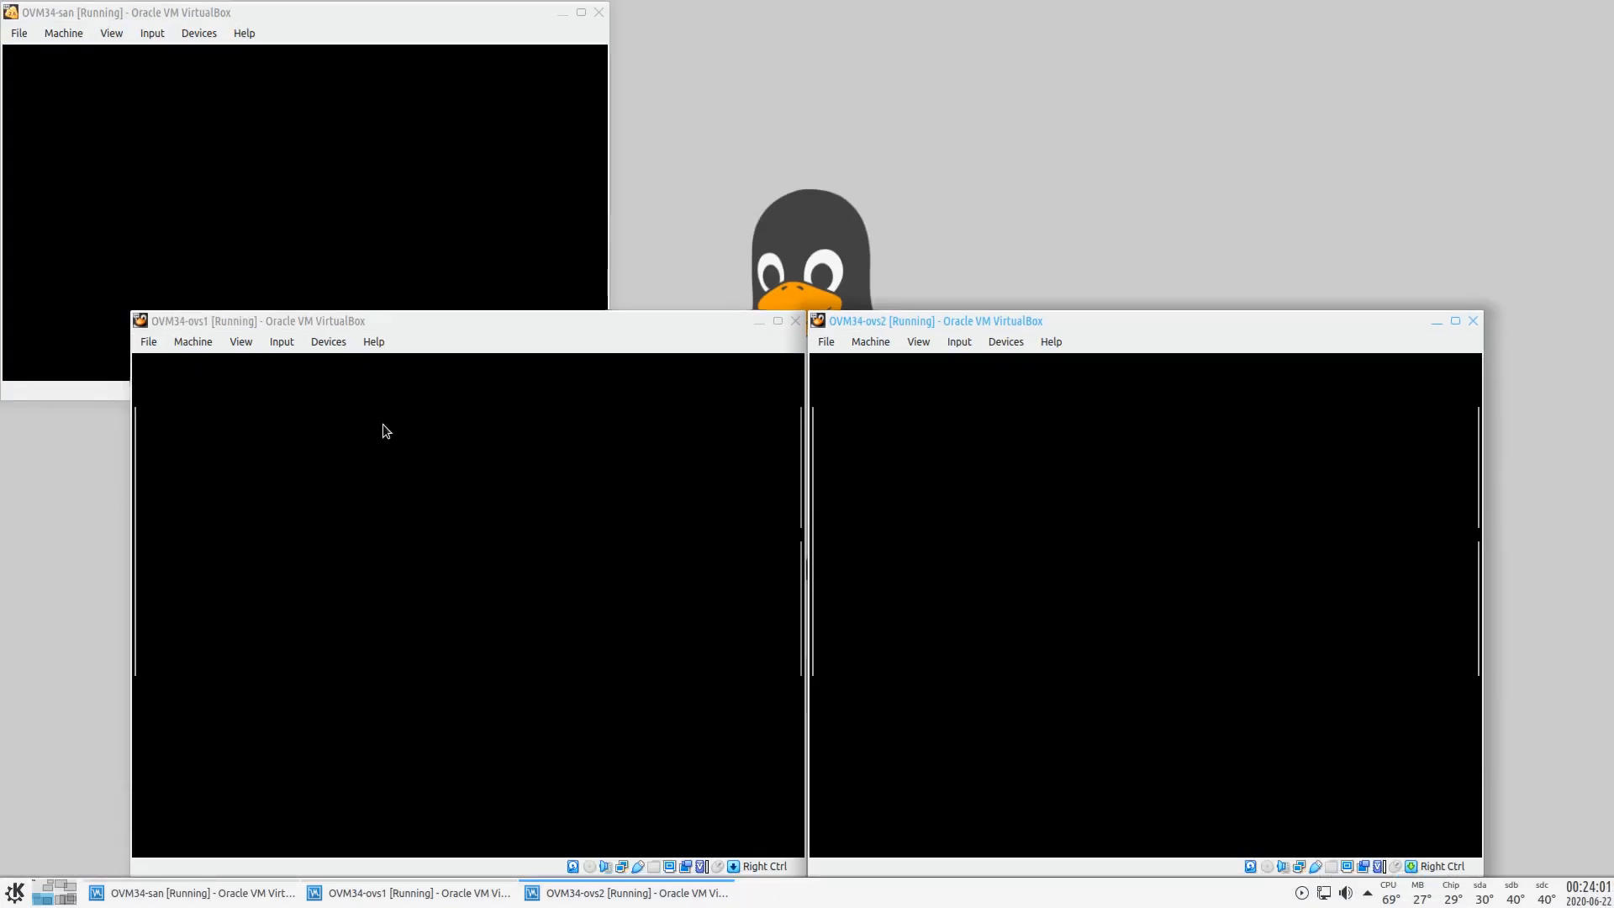
pyautogui.click(392, 316)
pyautogui.click(1035, 322)
pyautogui.click(670, 319)
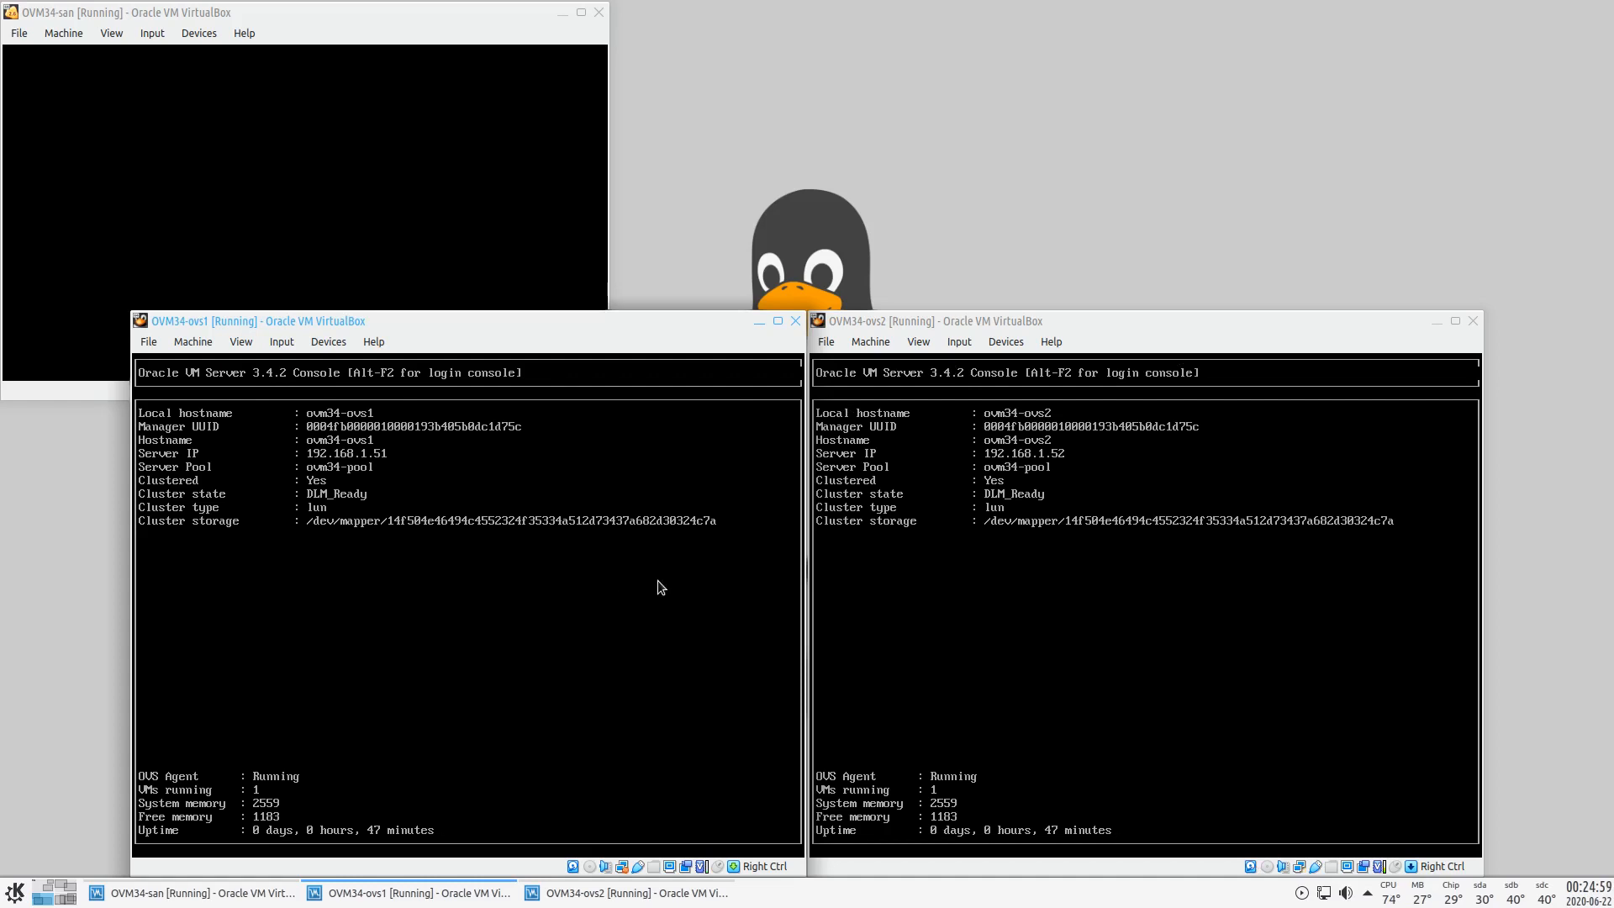
# - Return to desktop 4 with VirtualBox Manager and the installer Konsole
pyautogui.click(66, 902)
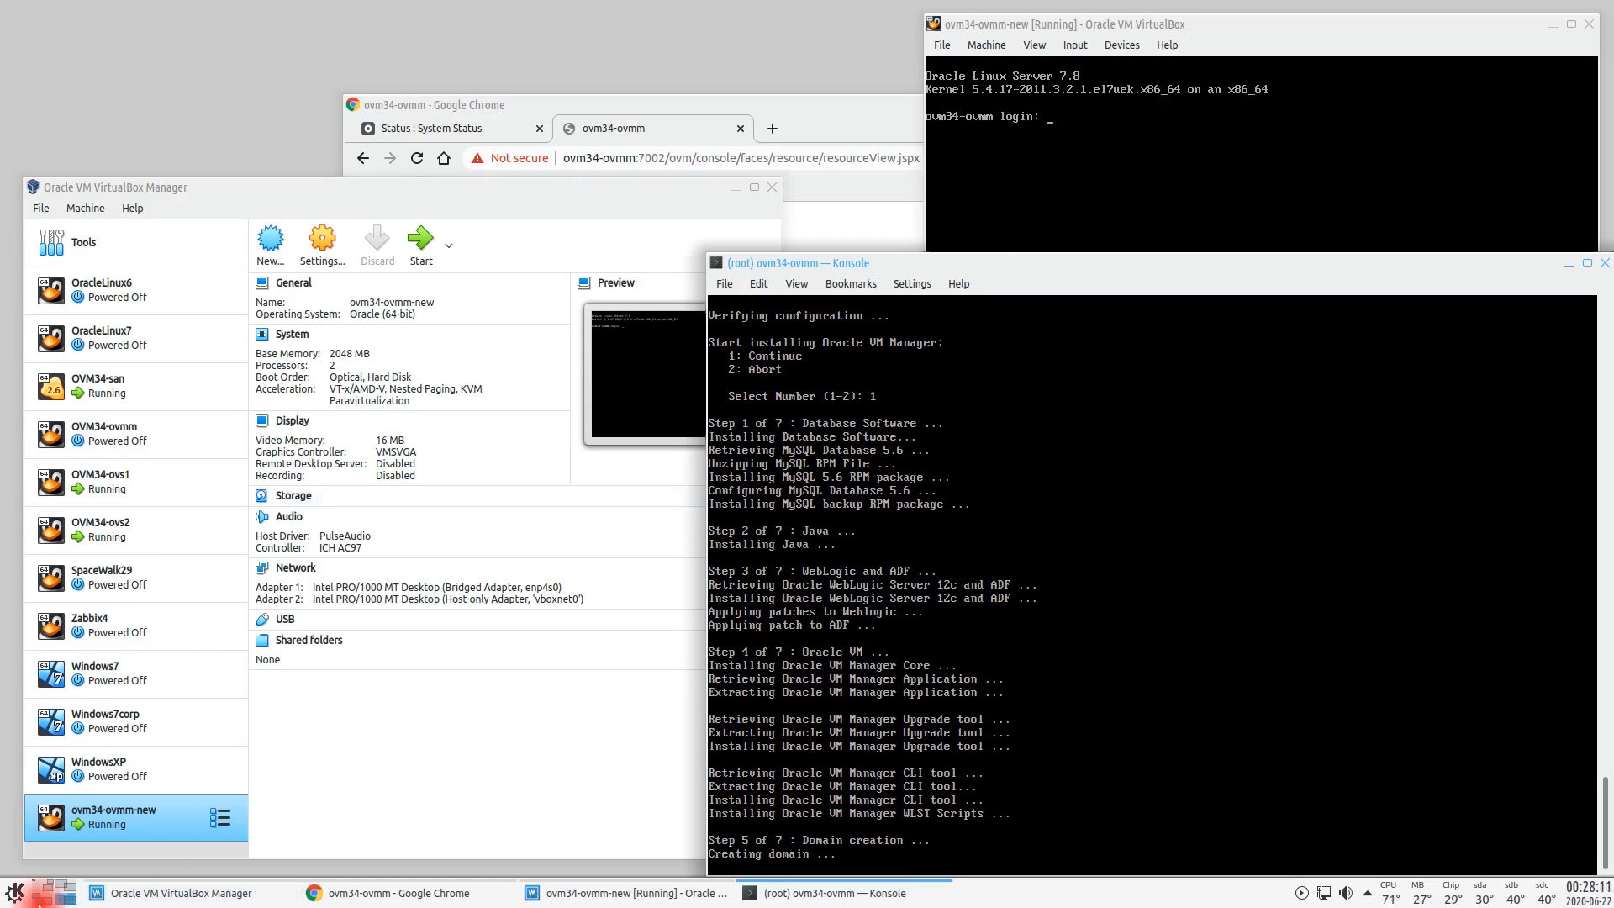
# - Glance at the server consoles and top sessions desktops, then return to the installer Konsole
pyautogui.click(38, 900)
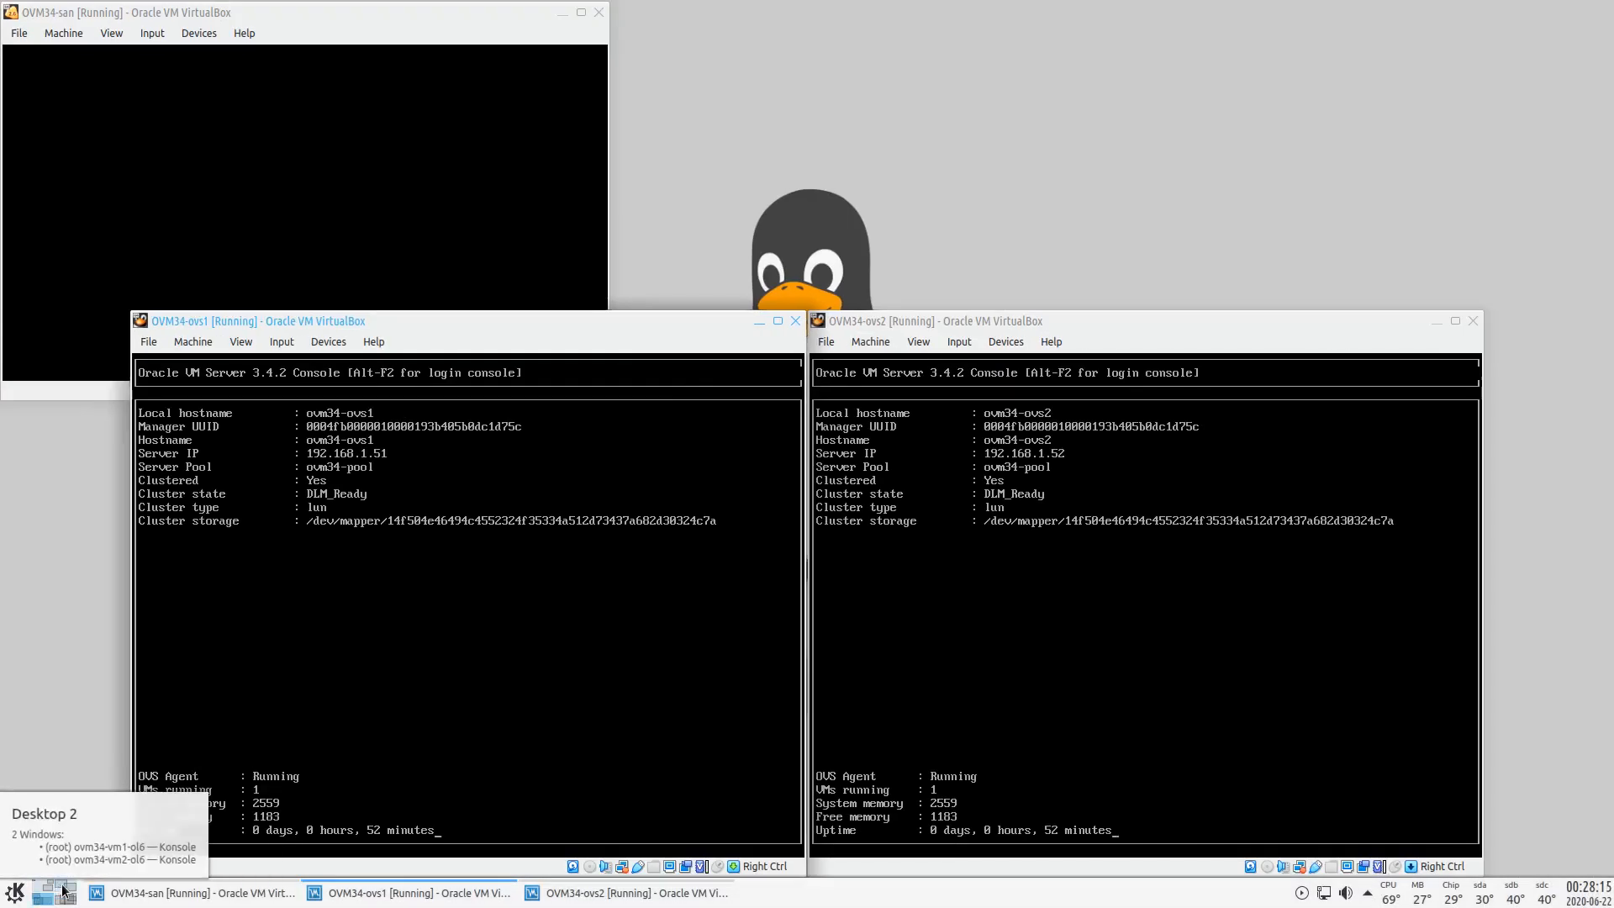
pyautogui.click(63, 889)
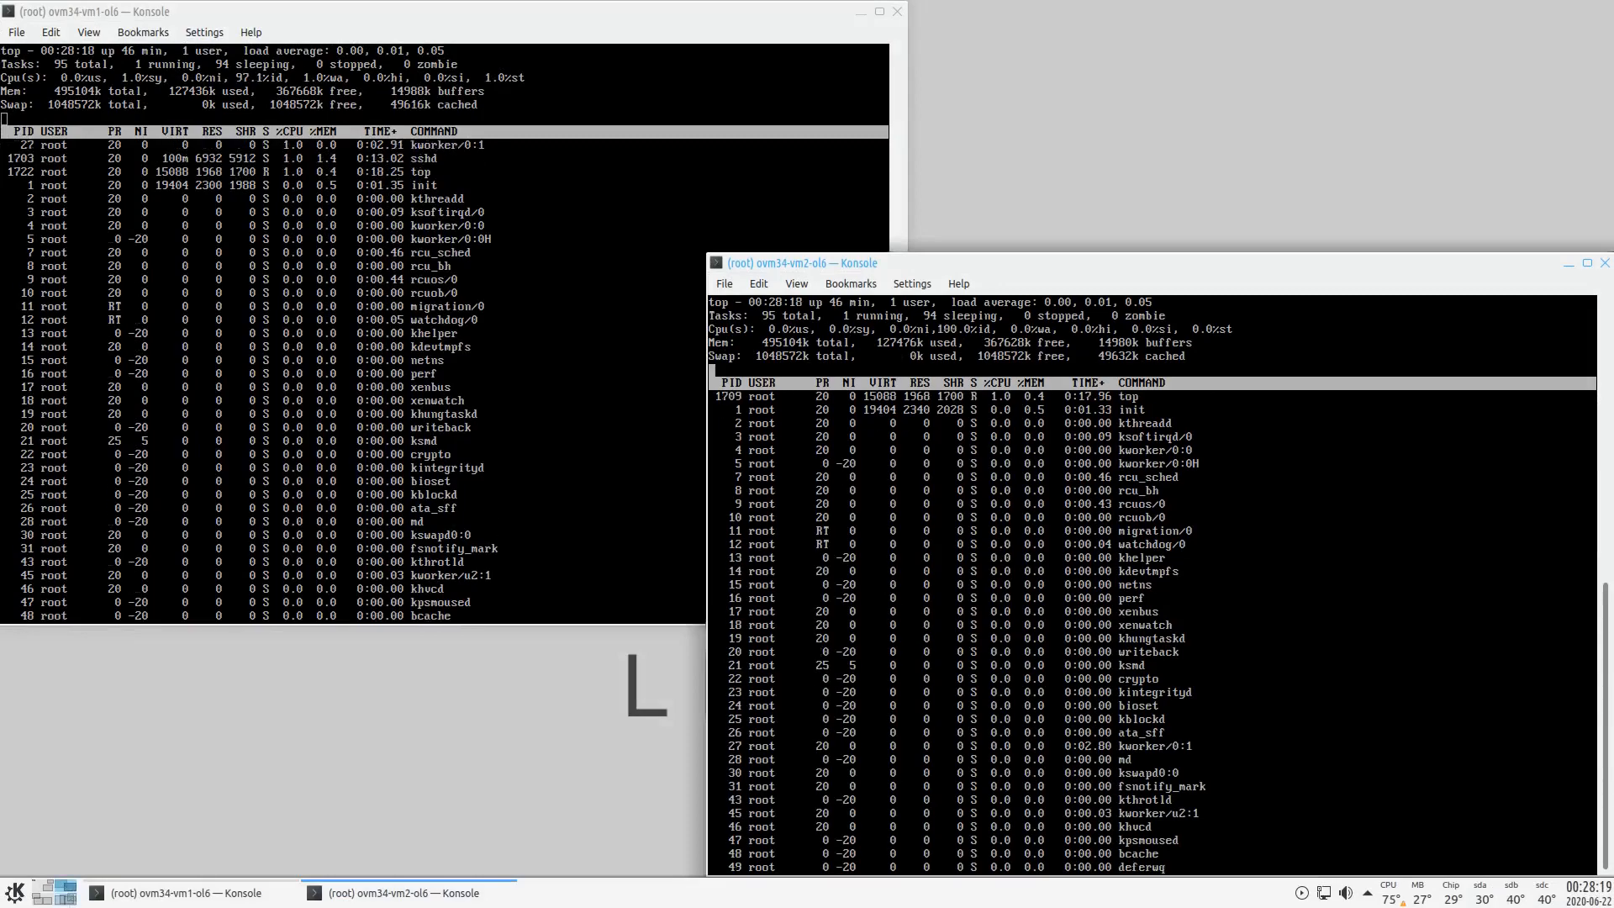
pyautogui.click(69, 901)
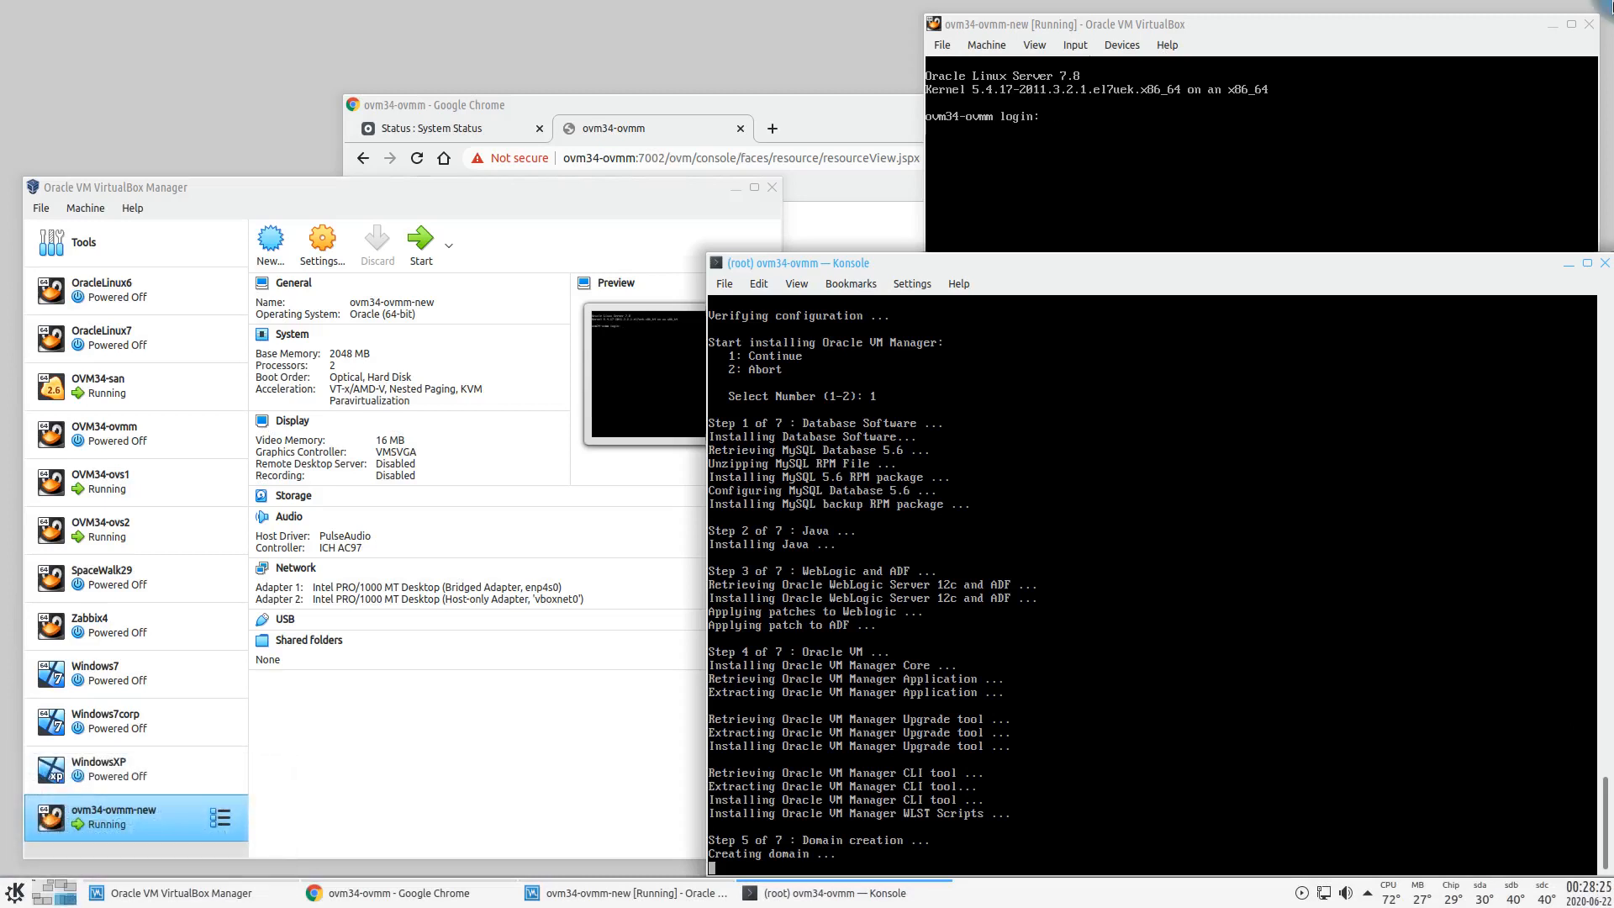
pyautogui.moveTo(1613, 1)
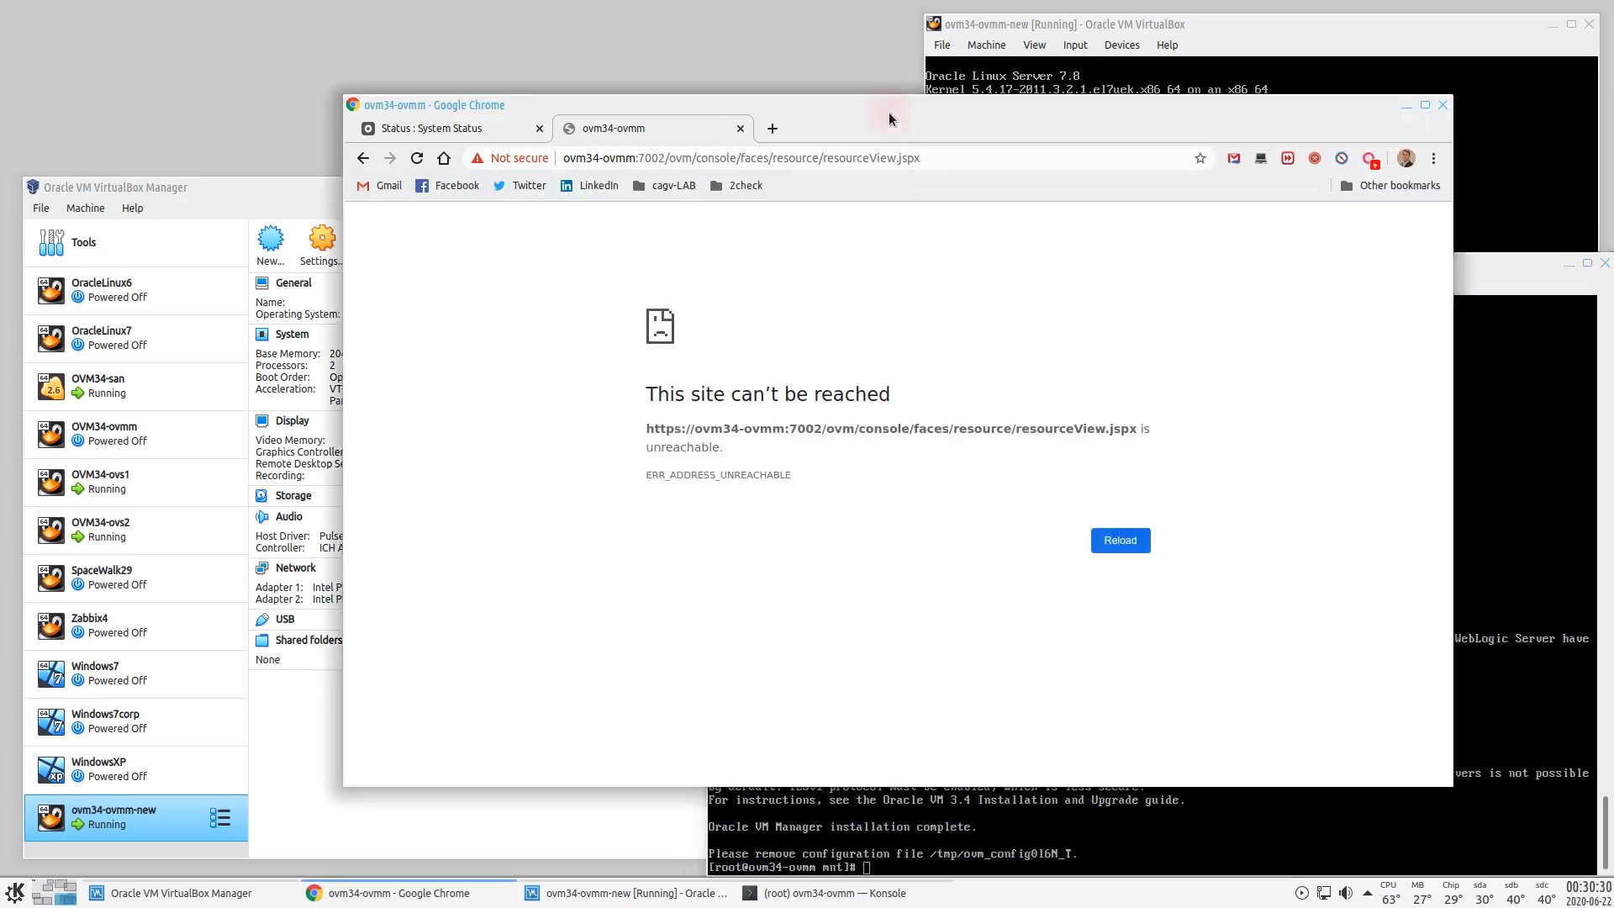
# - Open the cagv-LAB Oracle VM Manager bookmark in Chrome and proceed past the certificate warning
pyautogui.click(889, 114)
pyautogui.click(649, 186)
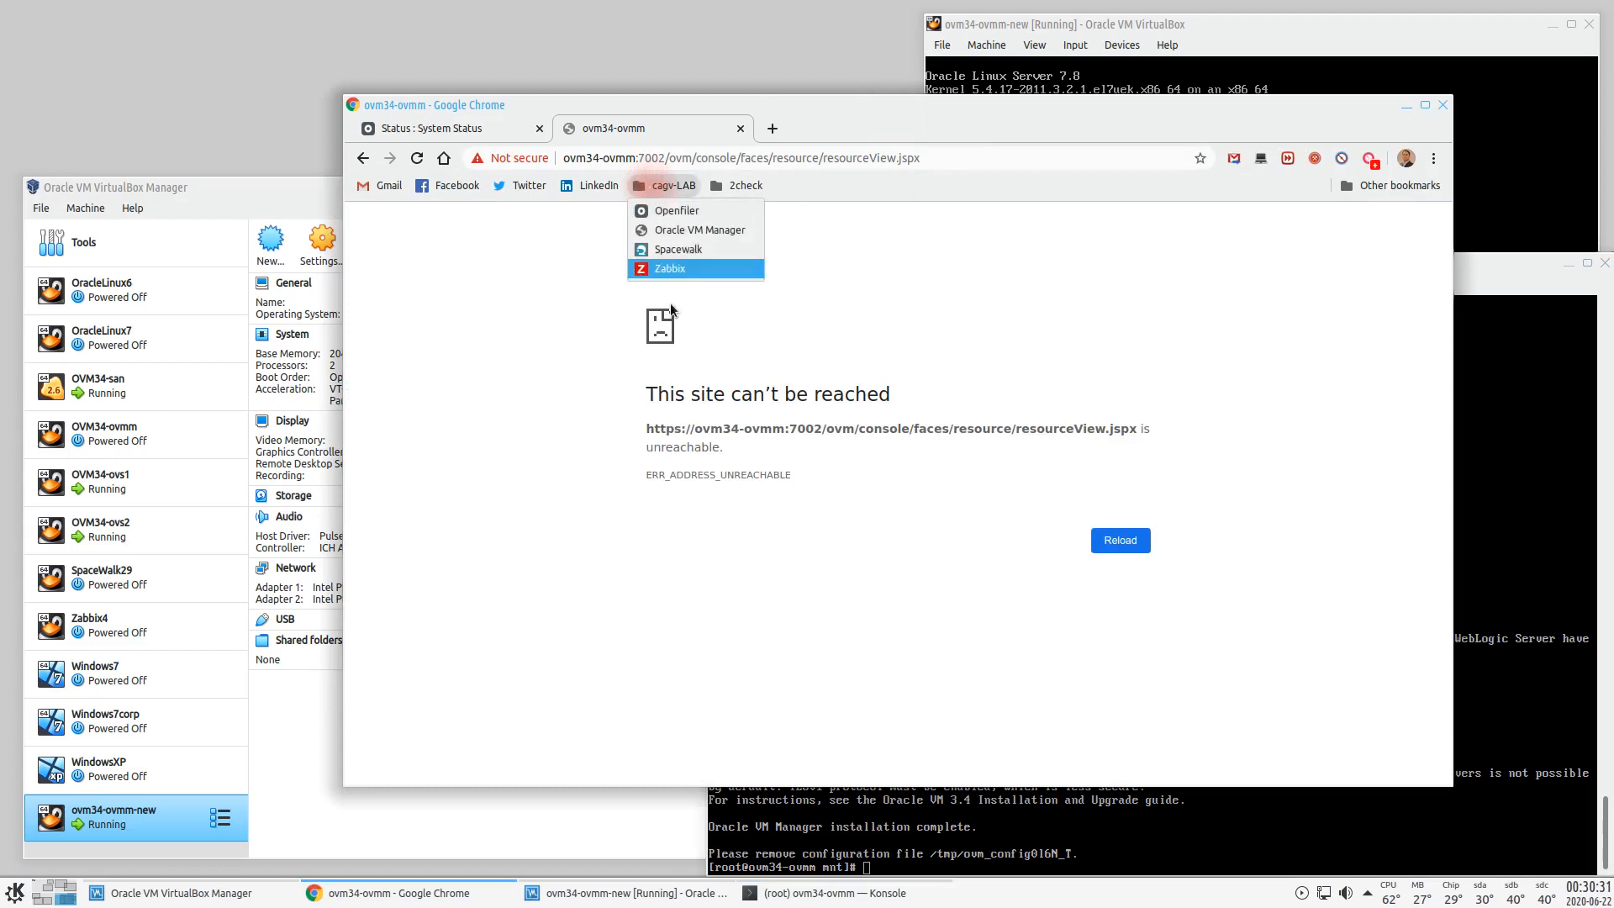
pyautogui.click(672, 232)
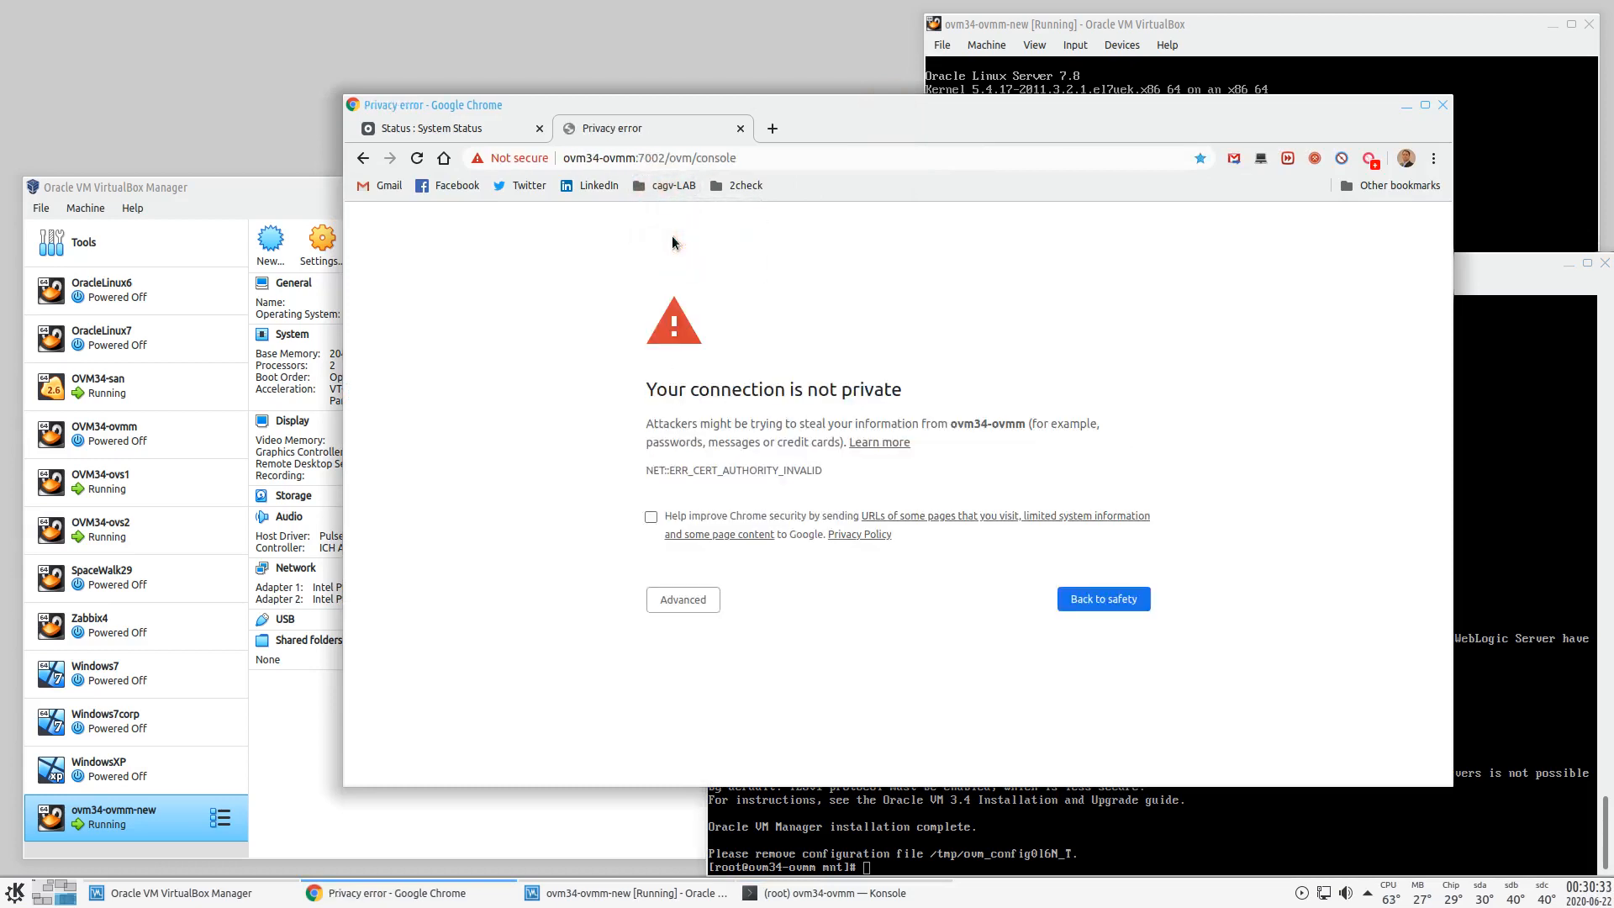
pyautogui.click(681, 600)
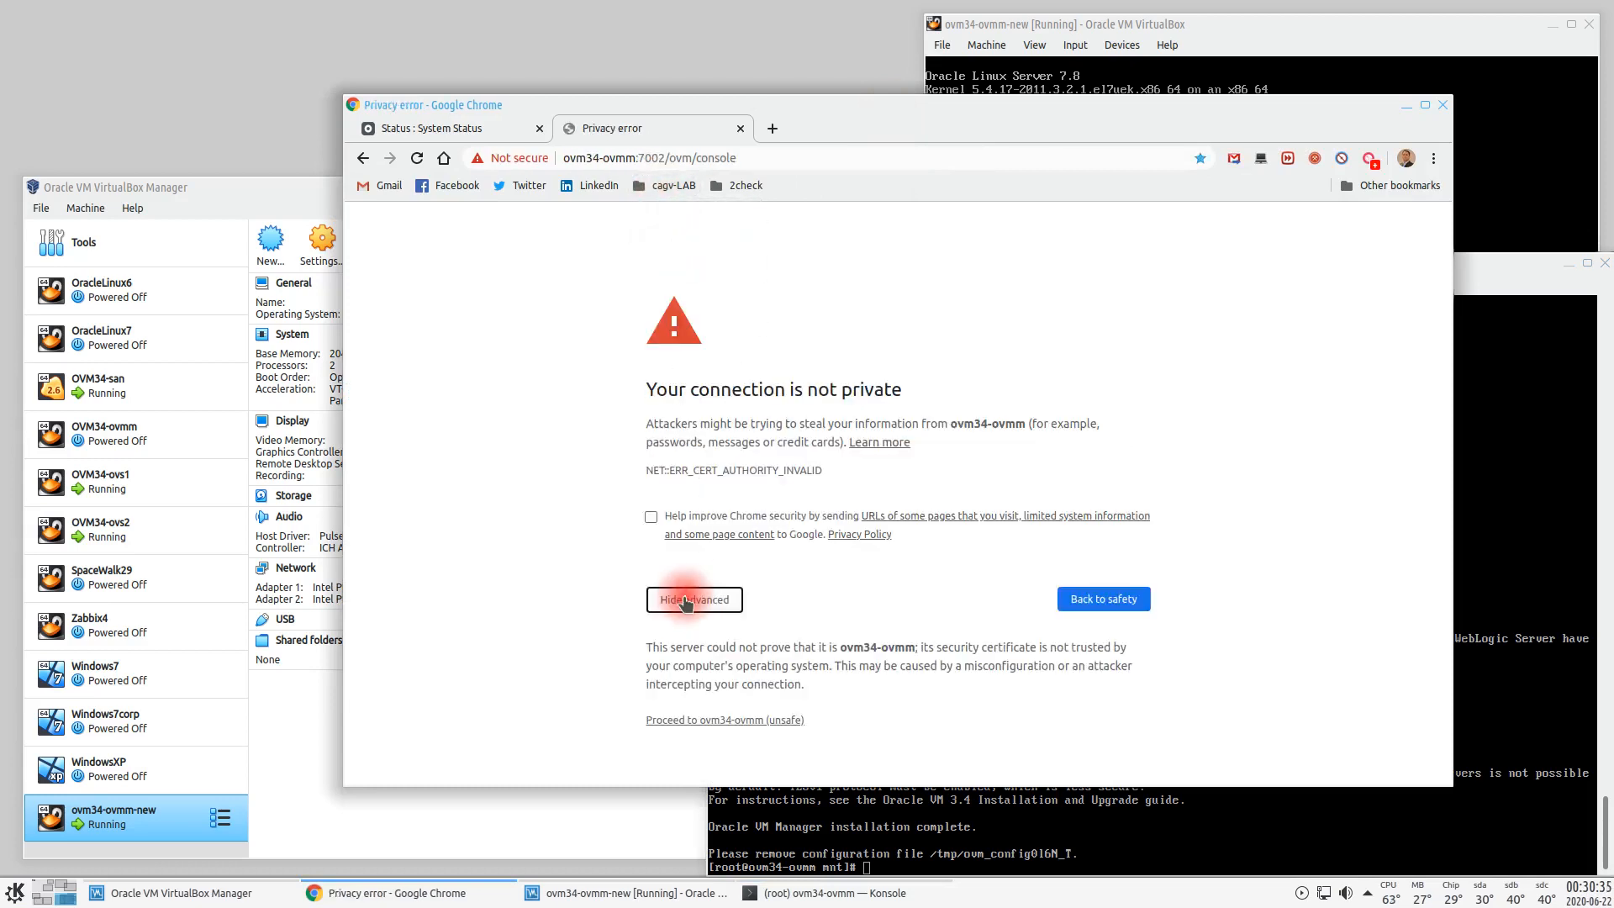
pyautogui.click(694, 721)
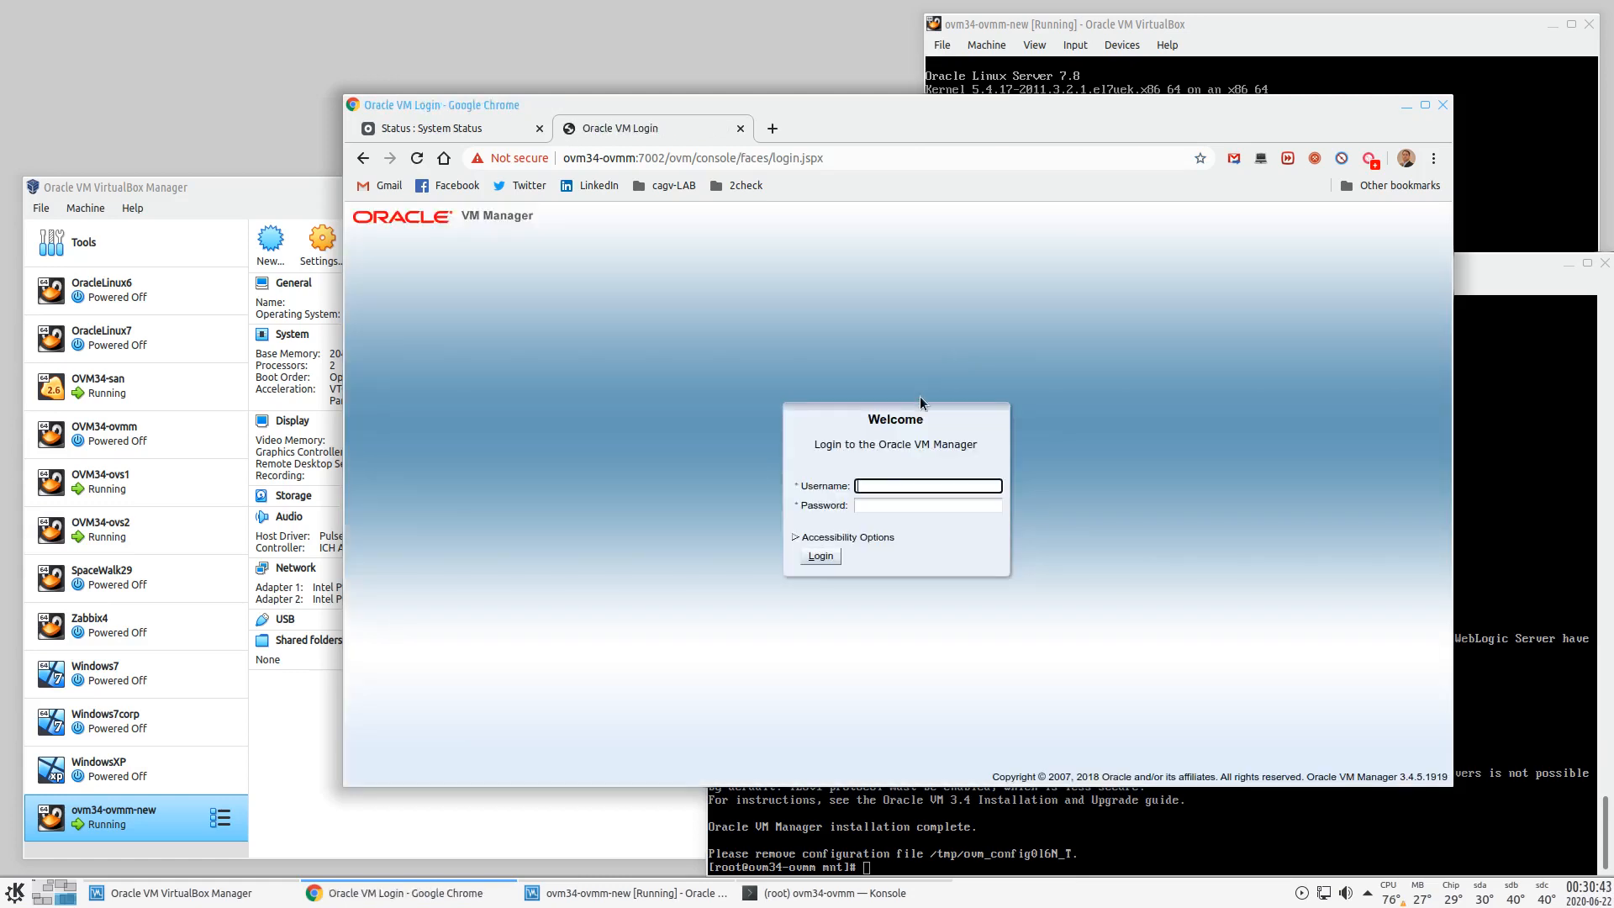
# - Log in to Oracle VM Manager as admin with the administrator password
pyautogui.write('admin')
pyautogui.press('Tab')
pyautogui.write('**********')
pyautogui.click(820, 557)
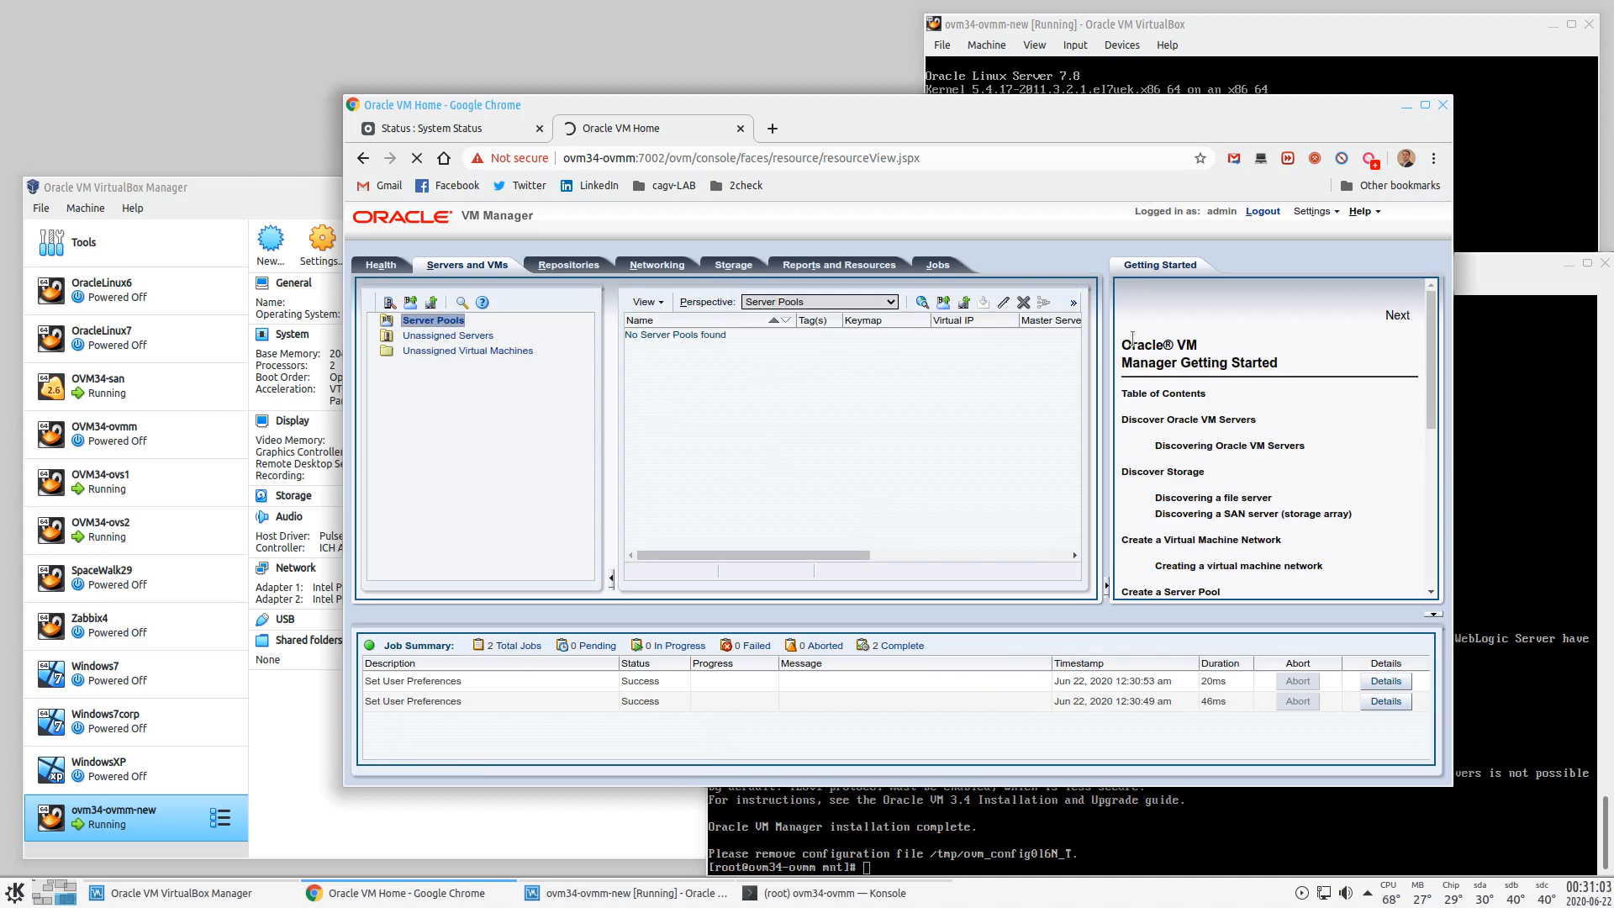
# - Read version 3.4.5.1919 and the UUID in Help > About, then close the dialog
pyautogui.click(1363, 212)
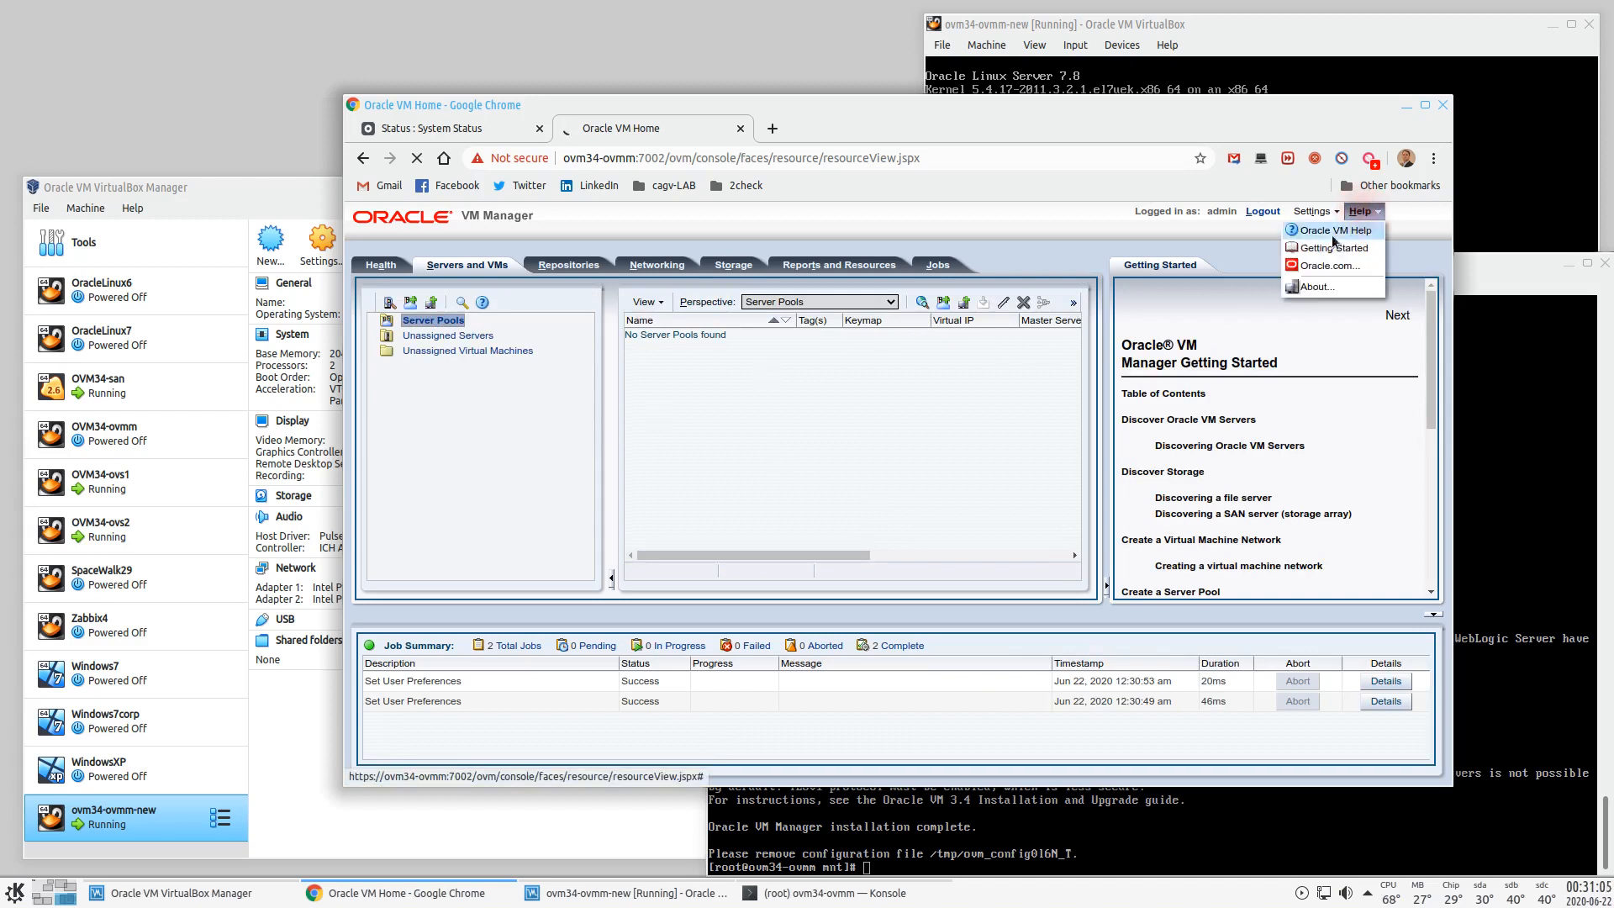
pyautogui.click(1325, 286)
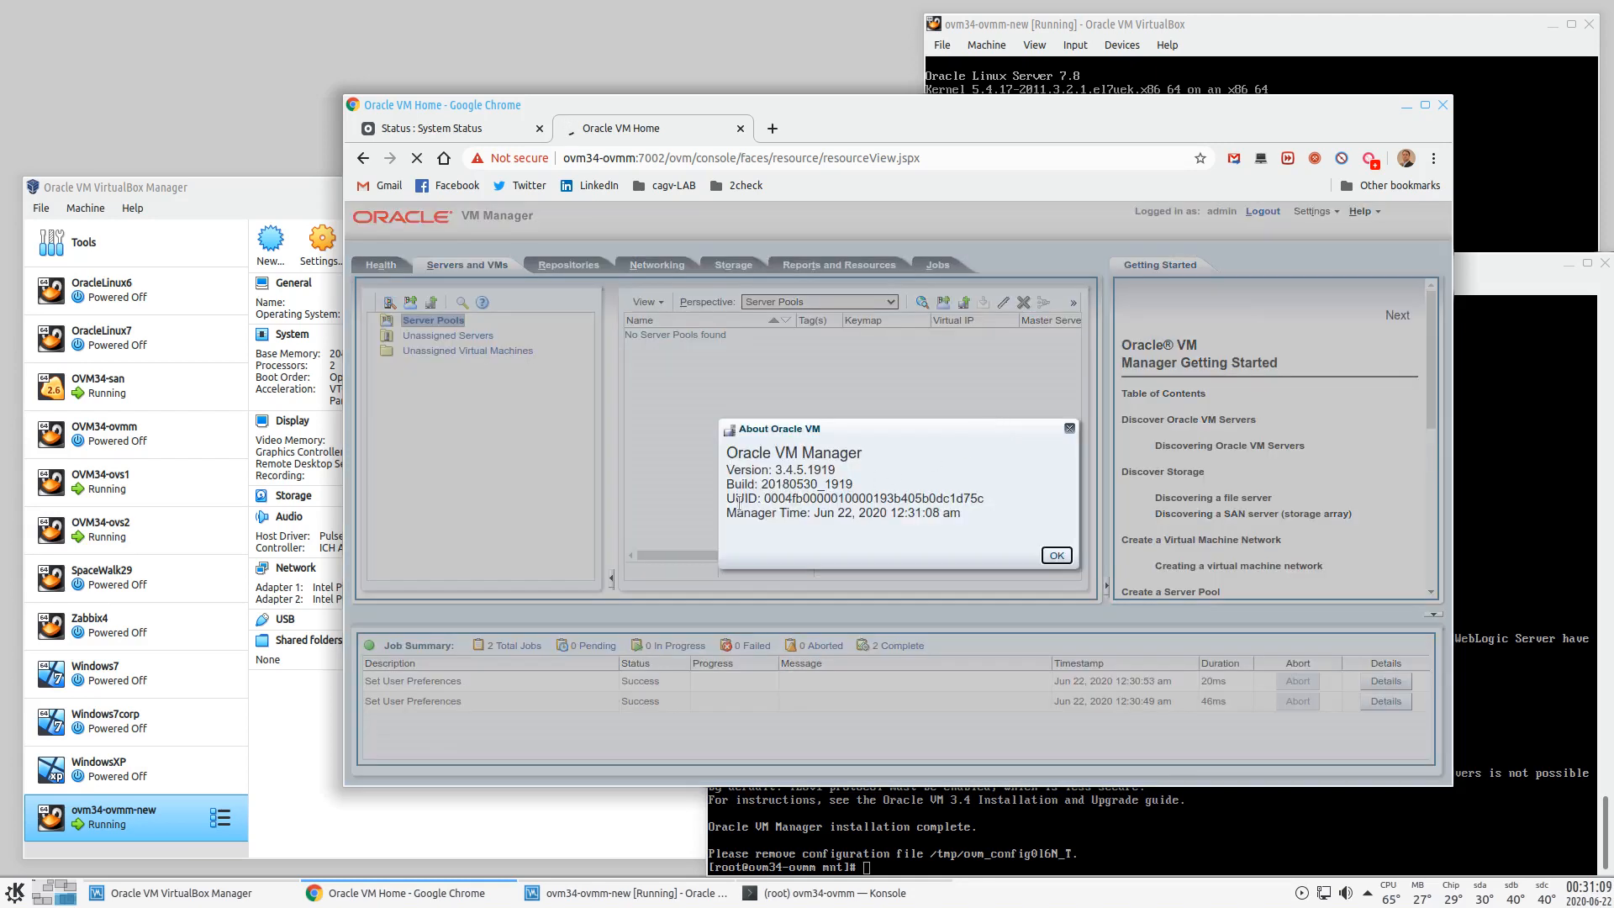
pyautogui.moveTo(772, 470); pyautogui.dragTo(829, 470)
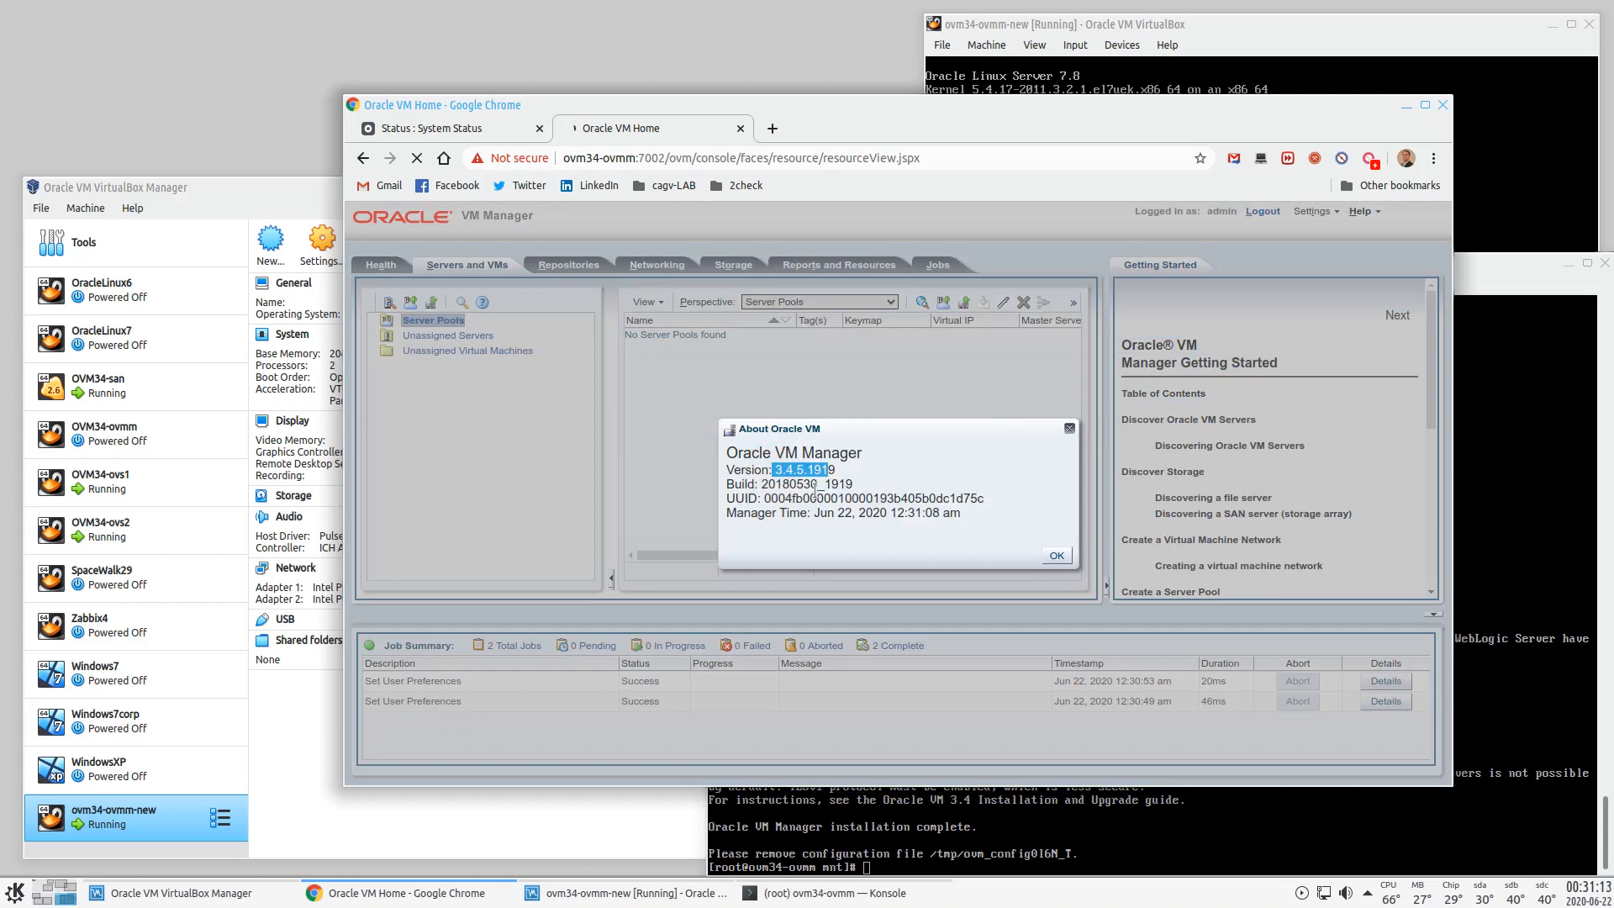
pyautogui.moveTo(773, 505); pyautogui.dragTo(726, 499)
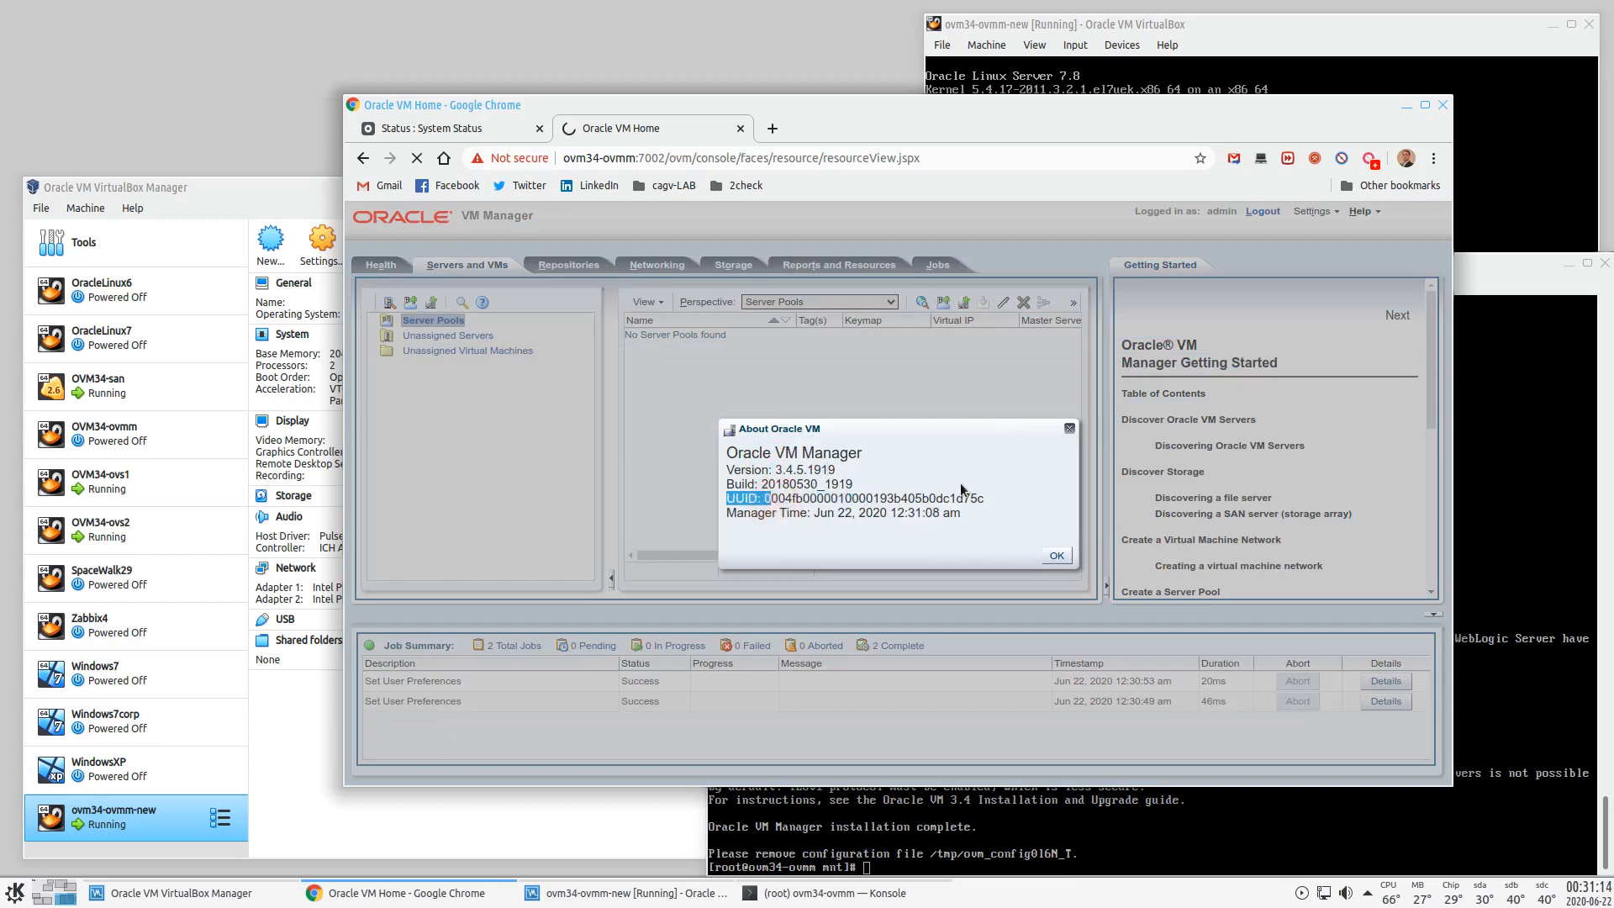
pyautogui.click(1057, 557)
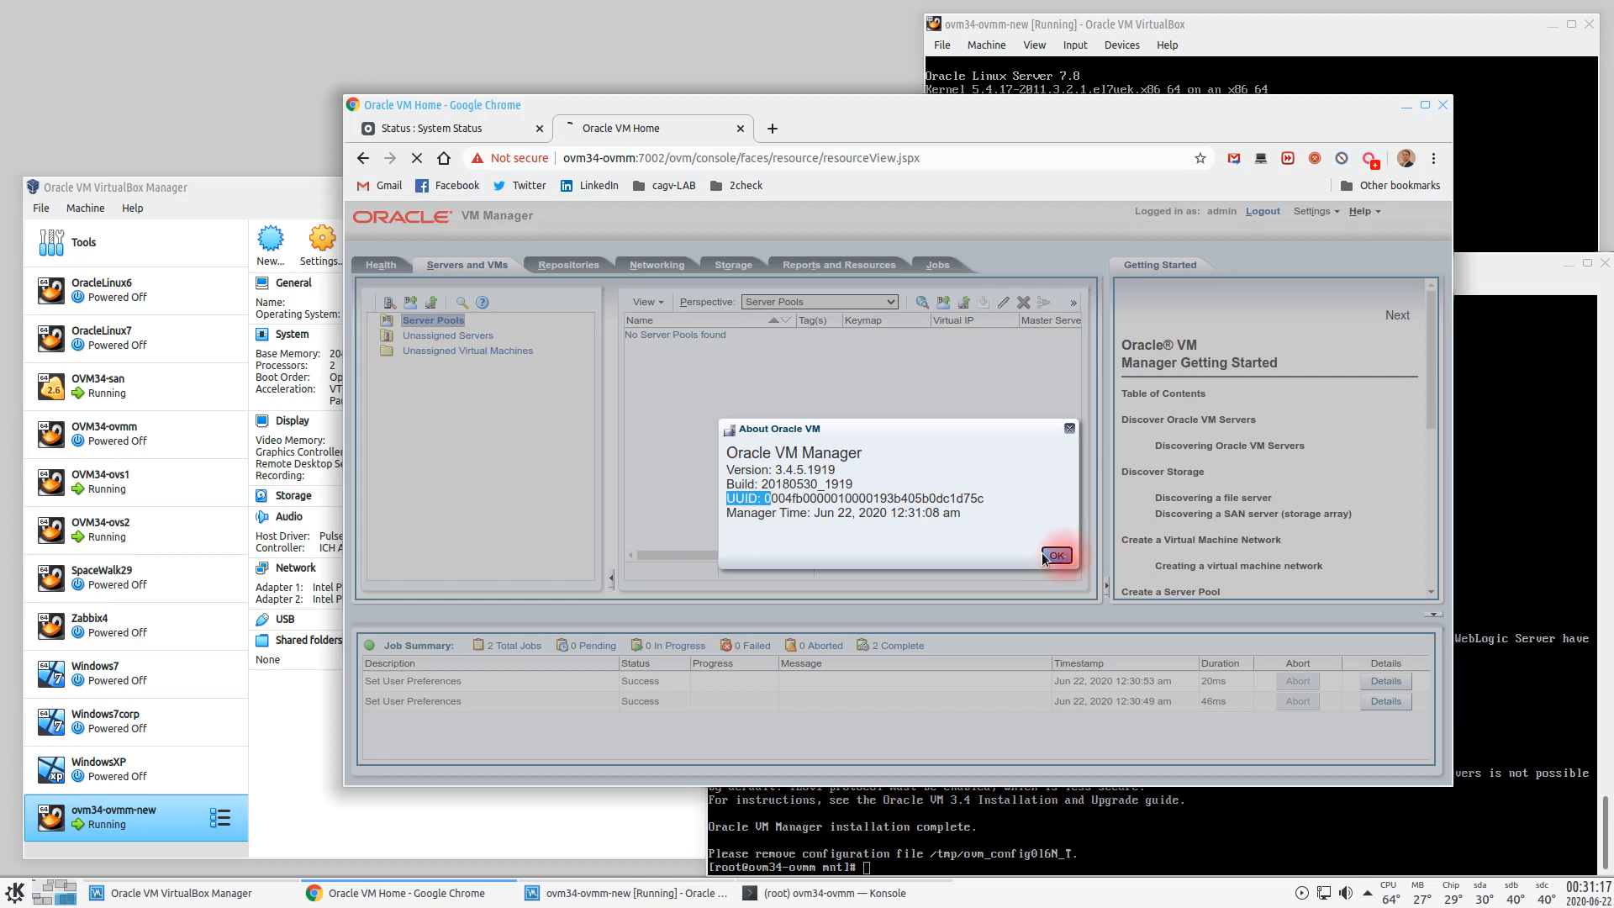
# - Collapse Getting Started and discover servers 192.168.1.51-52 using the agent password
pyautogui.click(1107, 586)
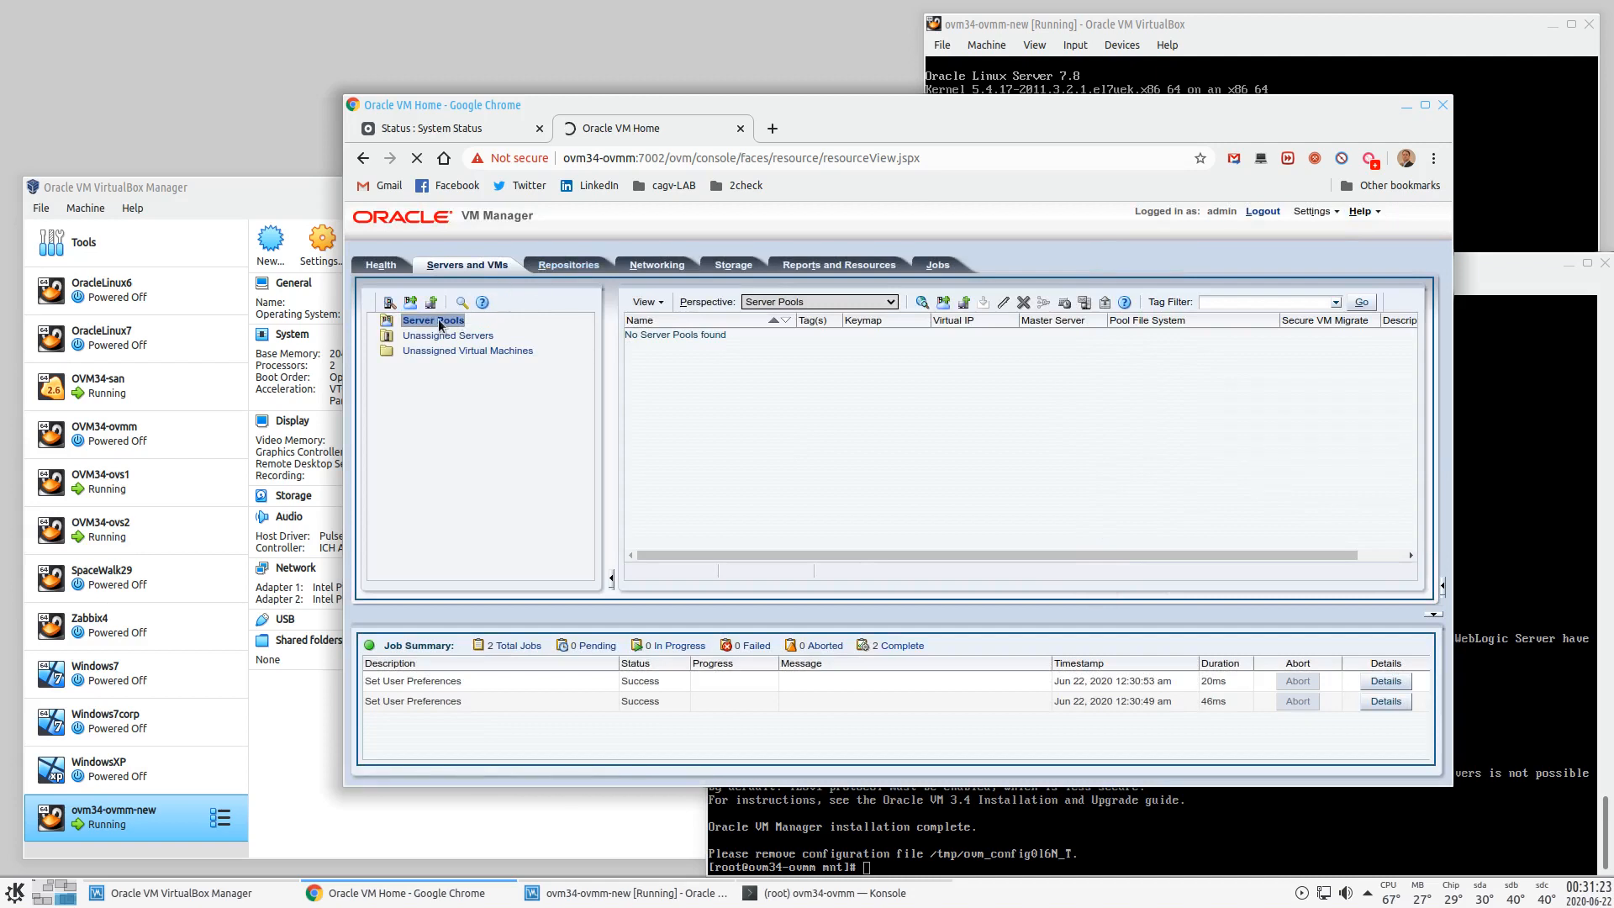
pyautogui.click(388, 303)
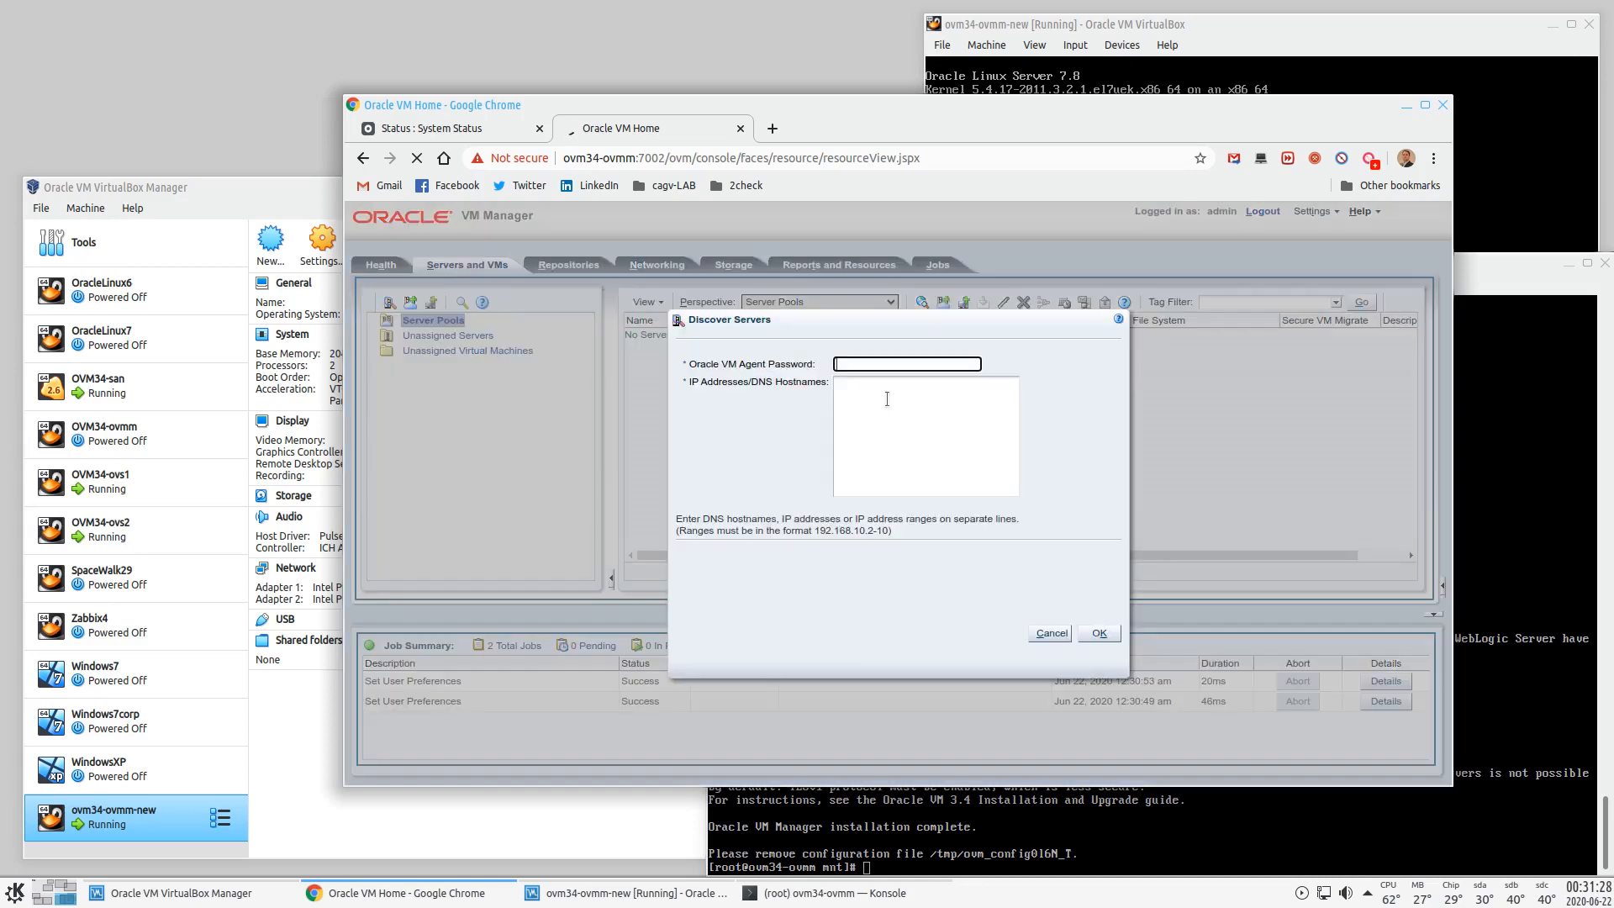
pyautogui.write('********')
pyautogui.click(918, 436)
pyautogui.write('1921')
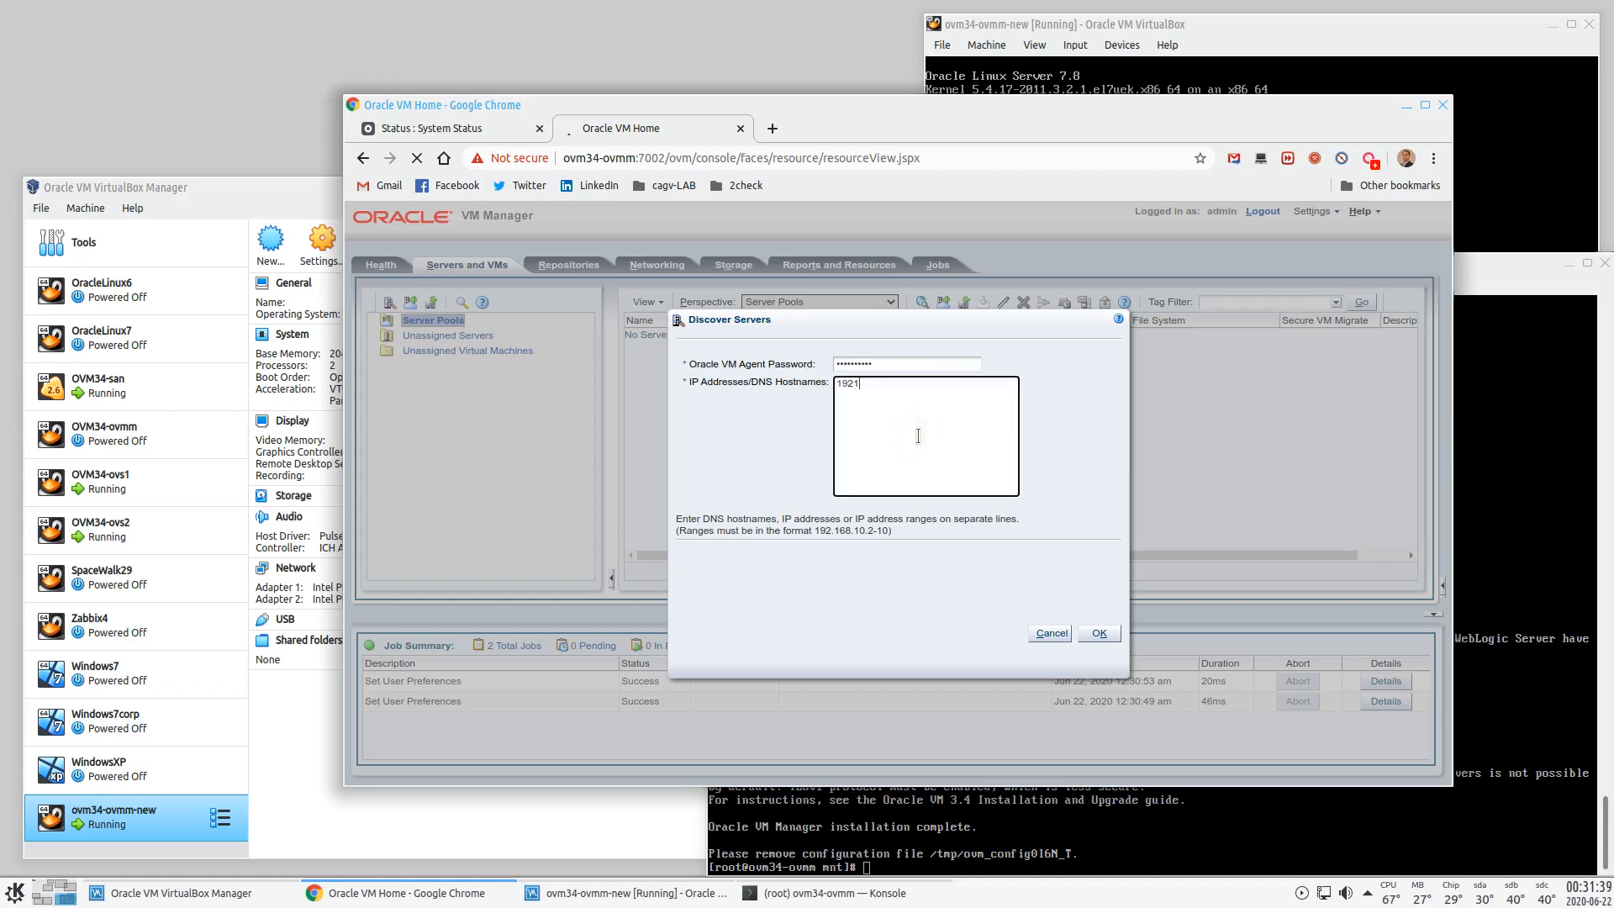
pyautogui.press('BackSpace')
pyautogui.write('.168.1.51-52')
pyautogui.click(1099, 636)
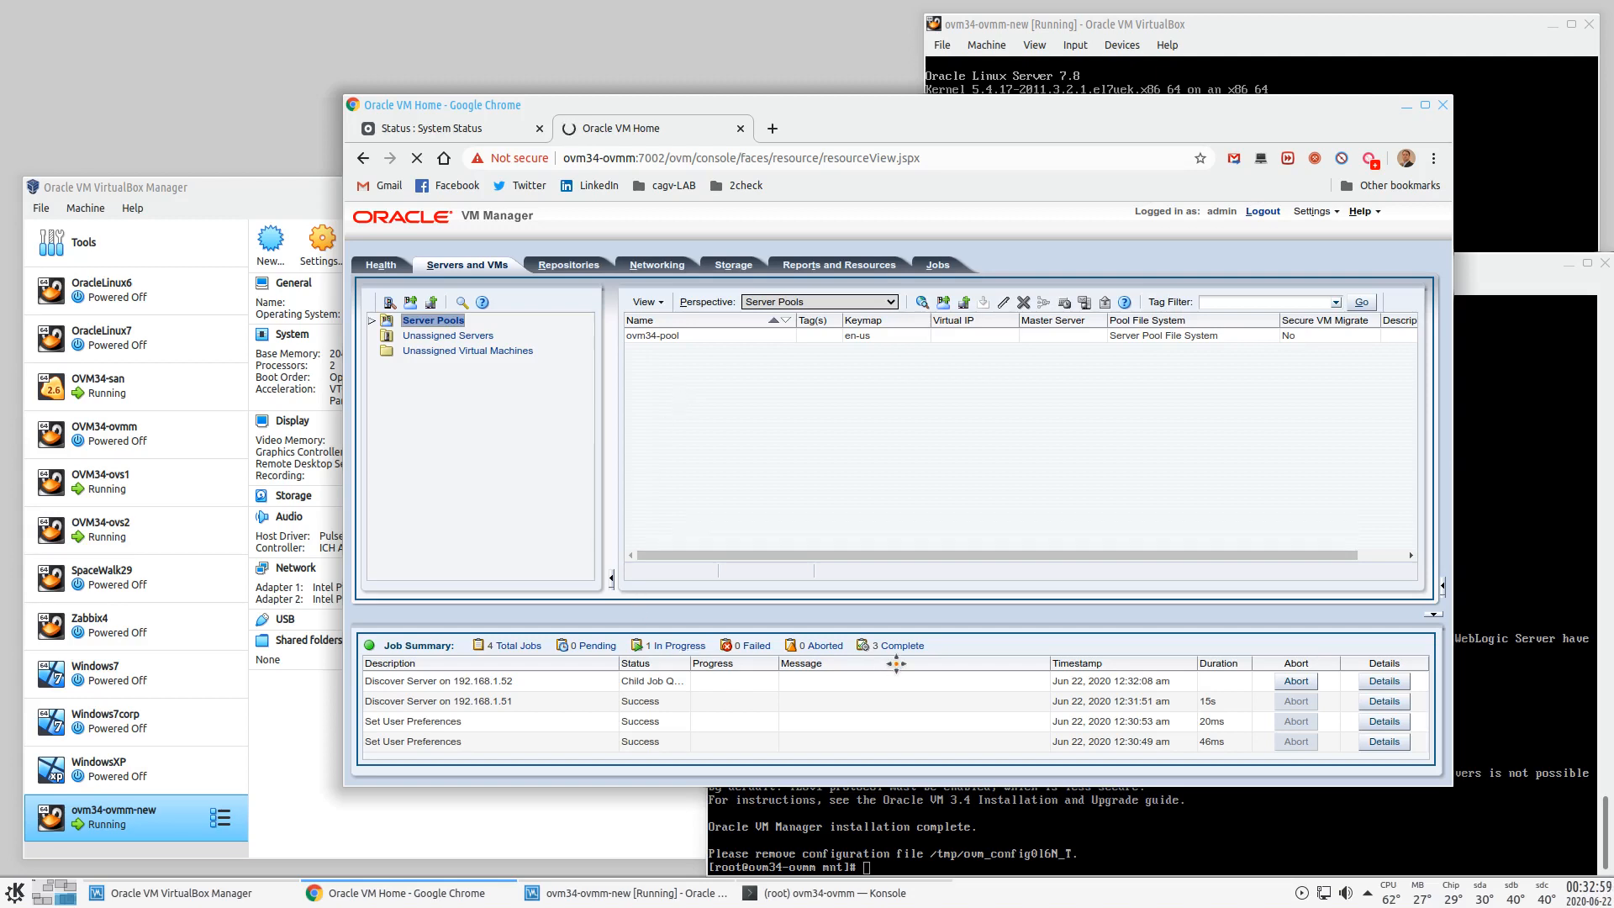
# - Expand ovm34-pool to show servers ovm34-ovs1 and ovm34-ovs2 once discovery completes
pyautogui.click(386, 336)
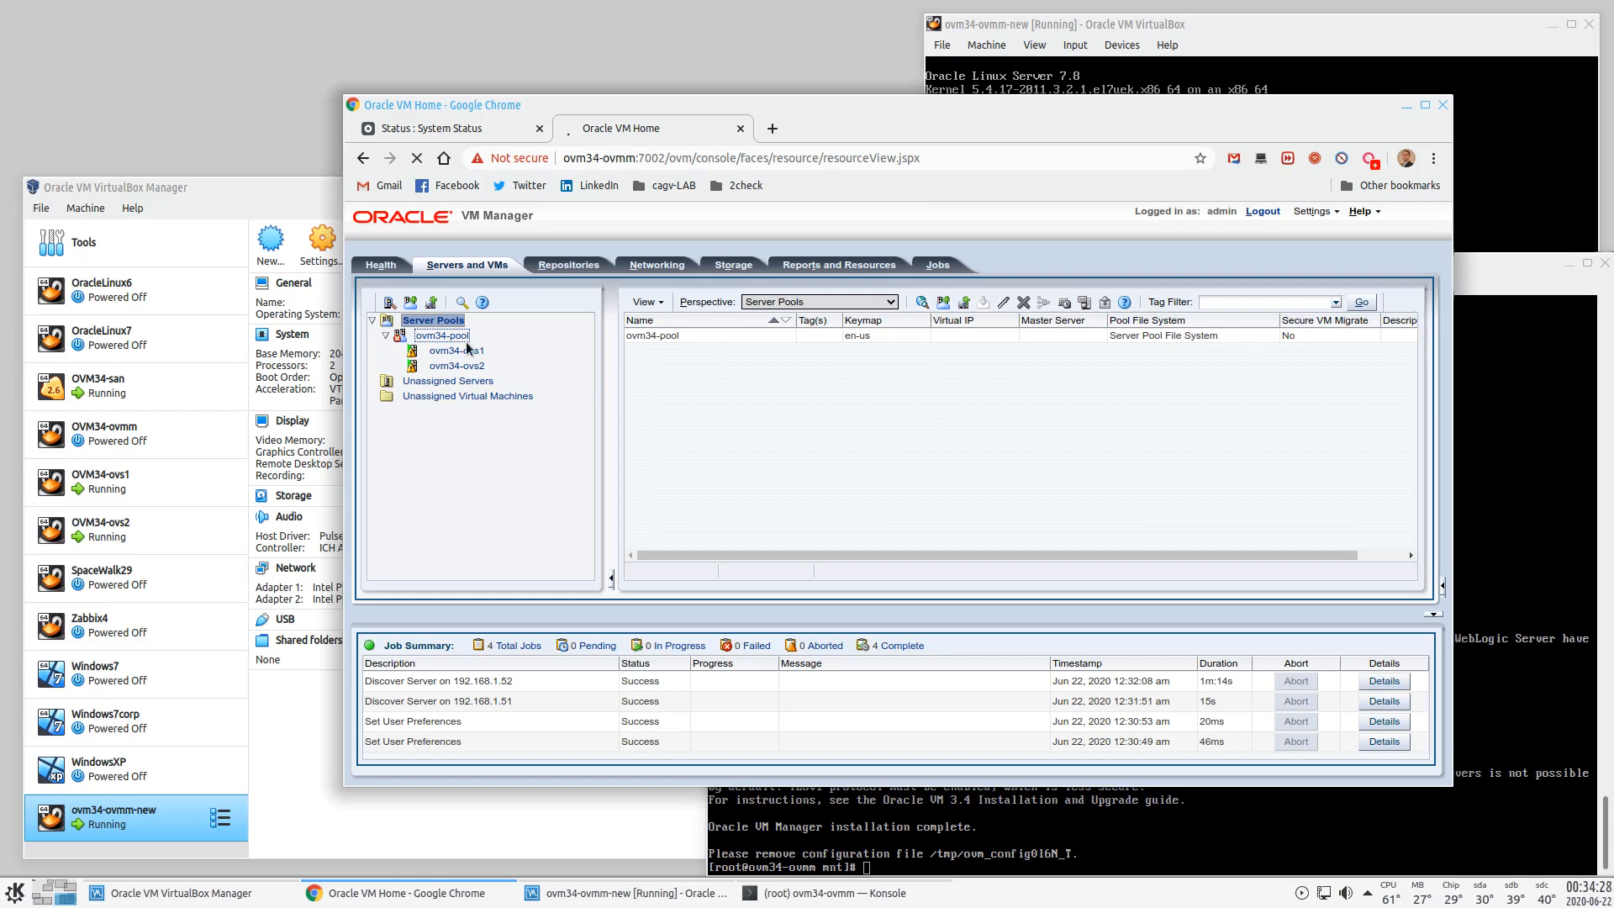
# - Review Health error conditions and the server and VM statistics for ovm34-pool
pyautogui.click(393, 266)
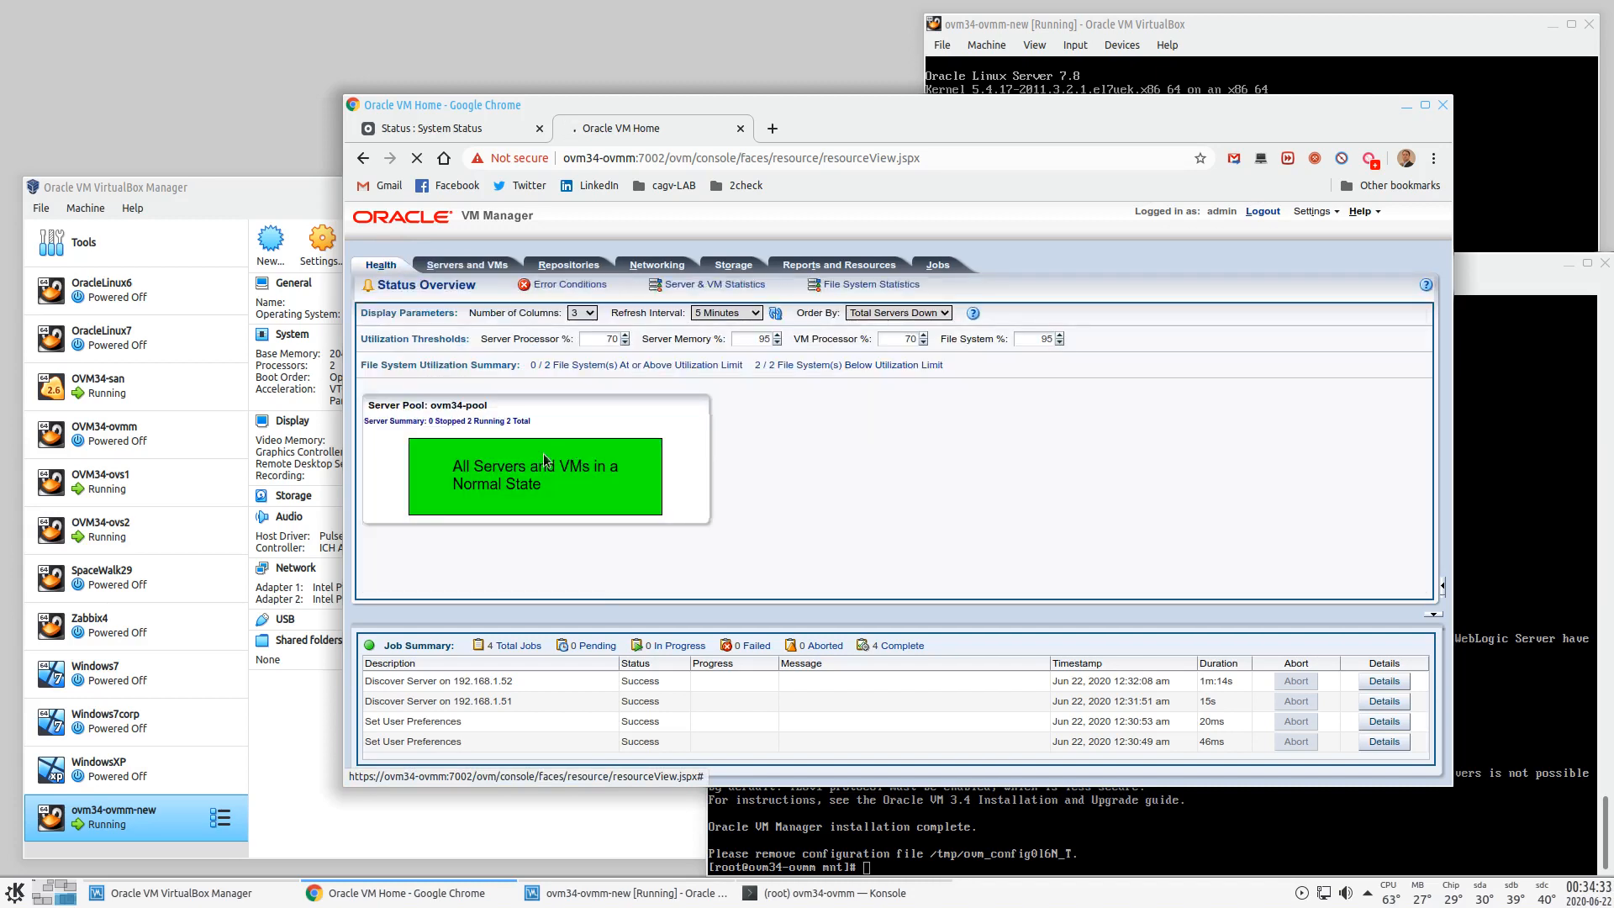
pyautogui.click(570, 284)
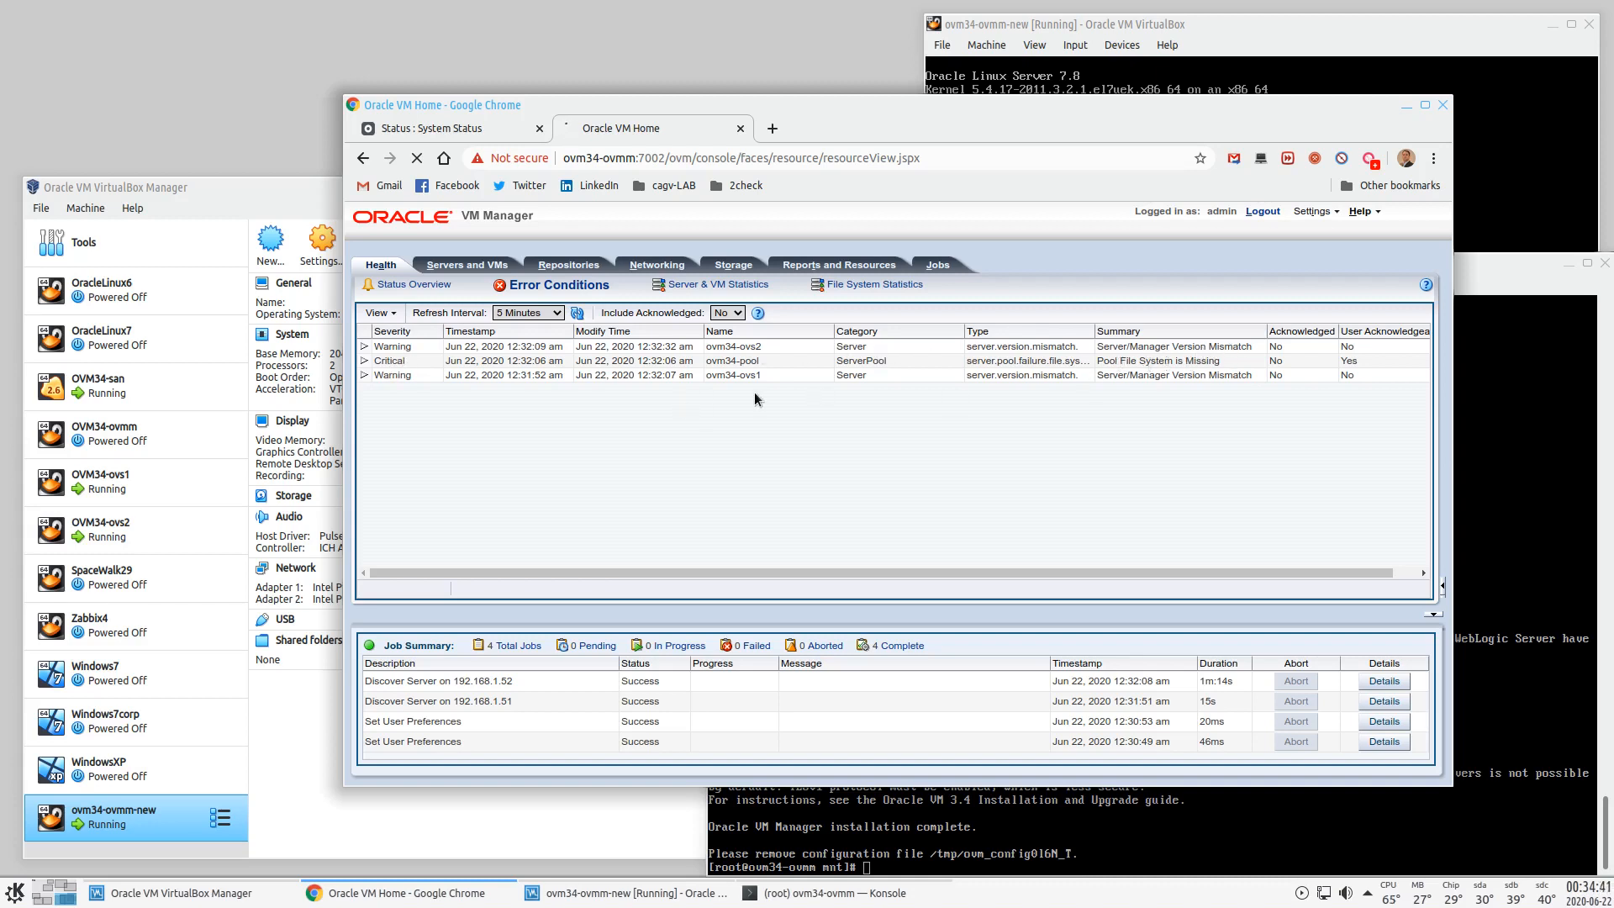
pyautogui.click(665, 285)
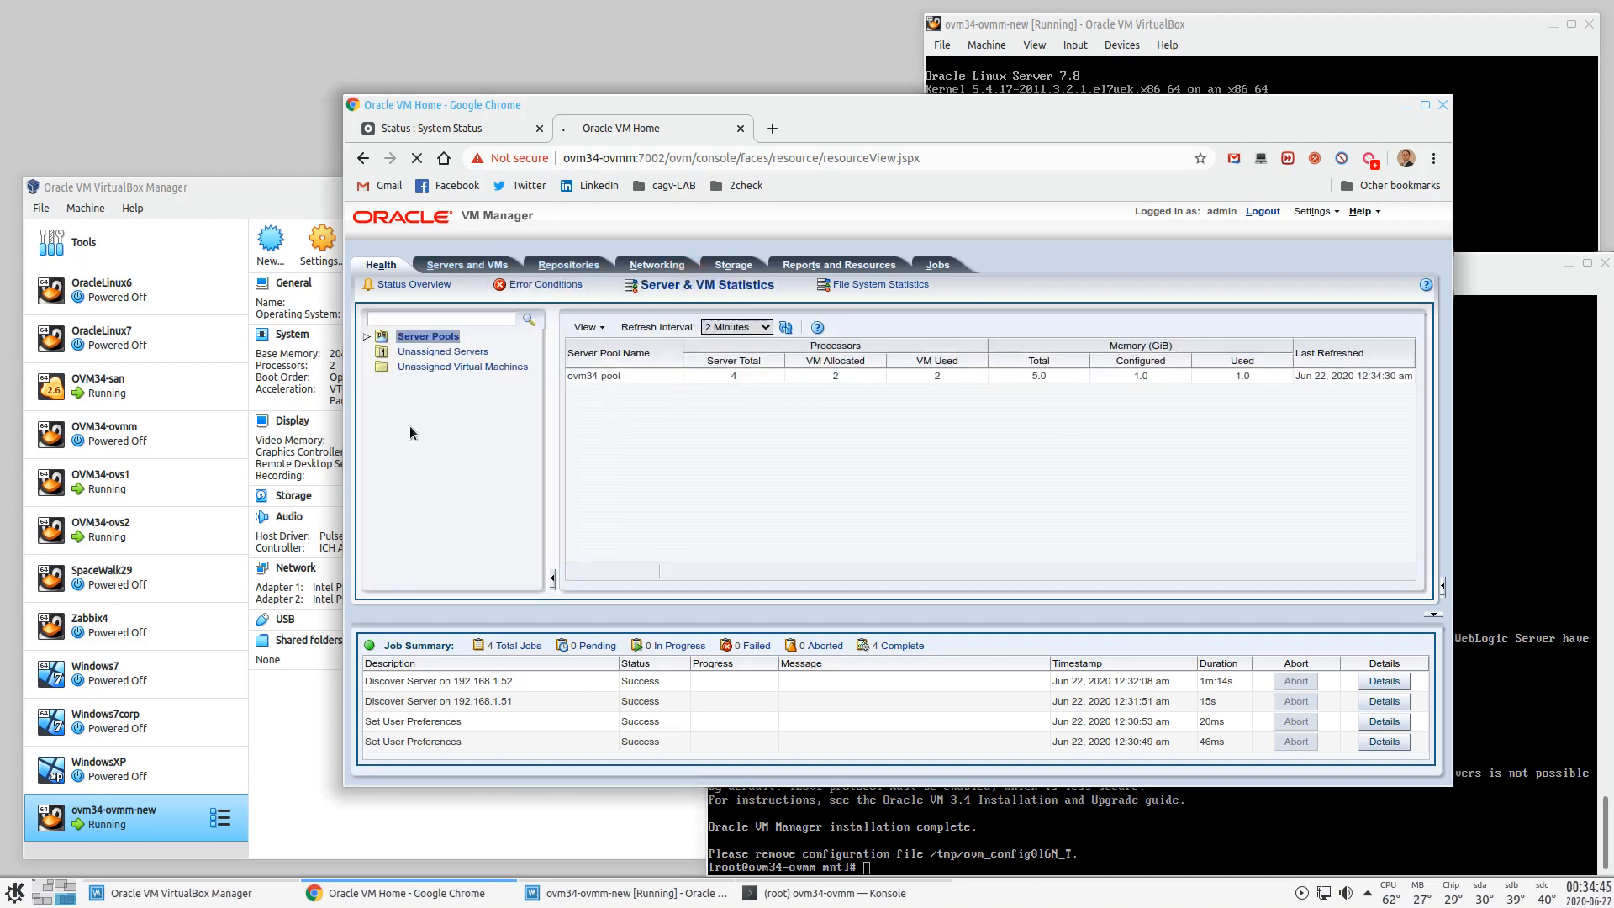
pyautogui.click(367, 338)
pyautogui.click(421, 354)
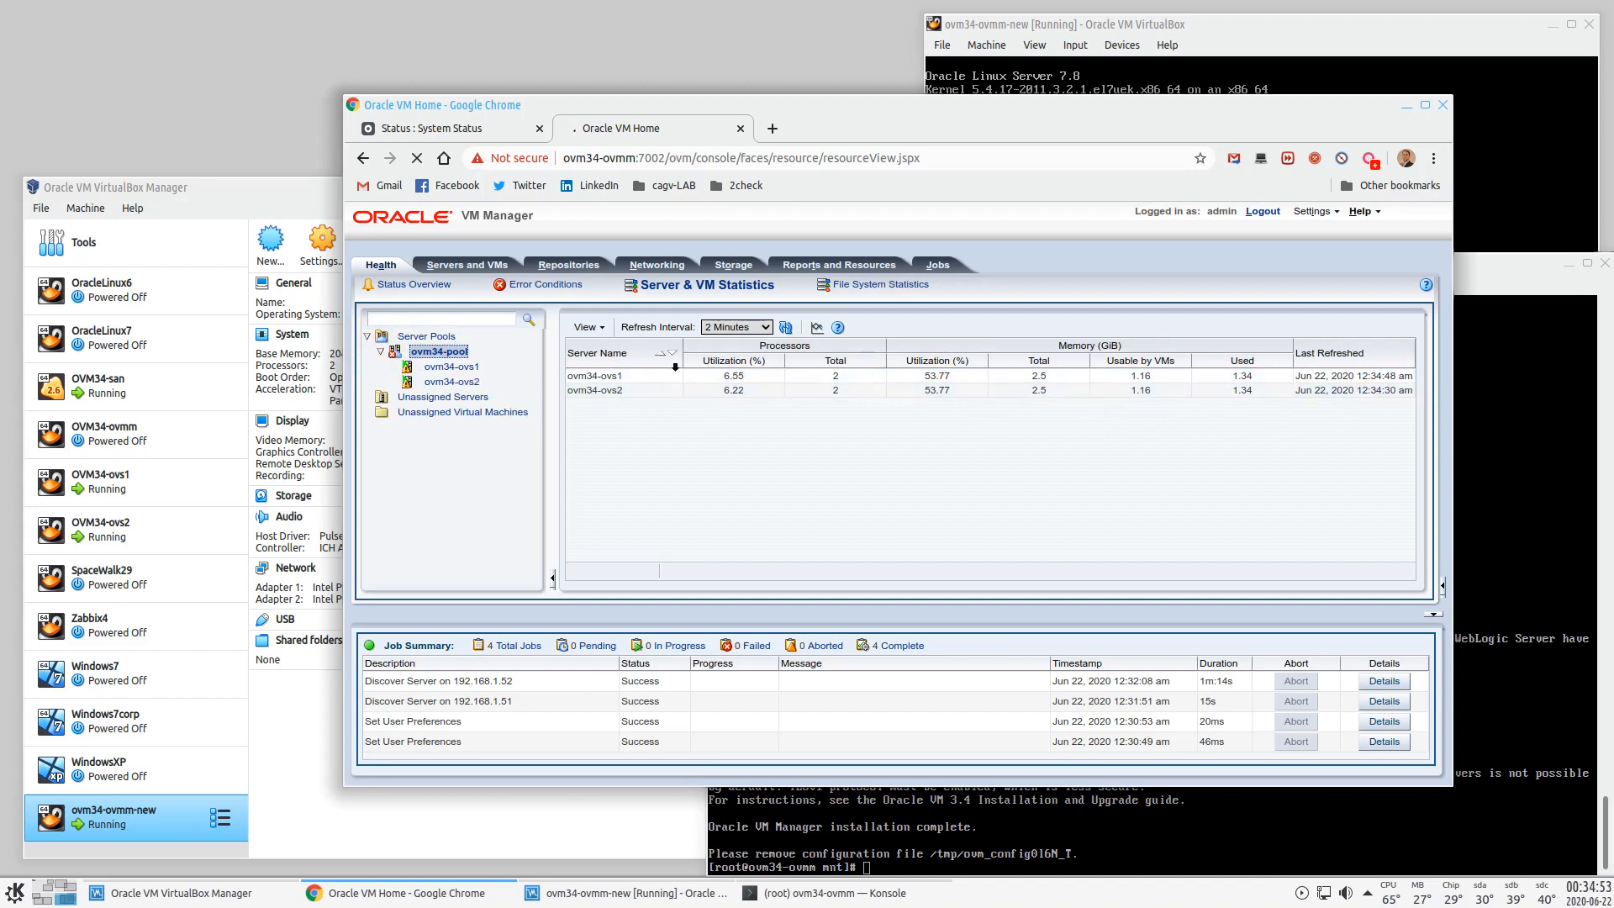
# - List ovm34-pool's servers under Servers and VMs, then check the VM terminals desktop
pyautogui.click(462, 264)
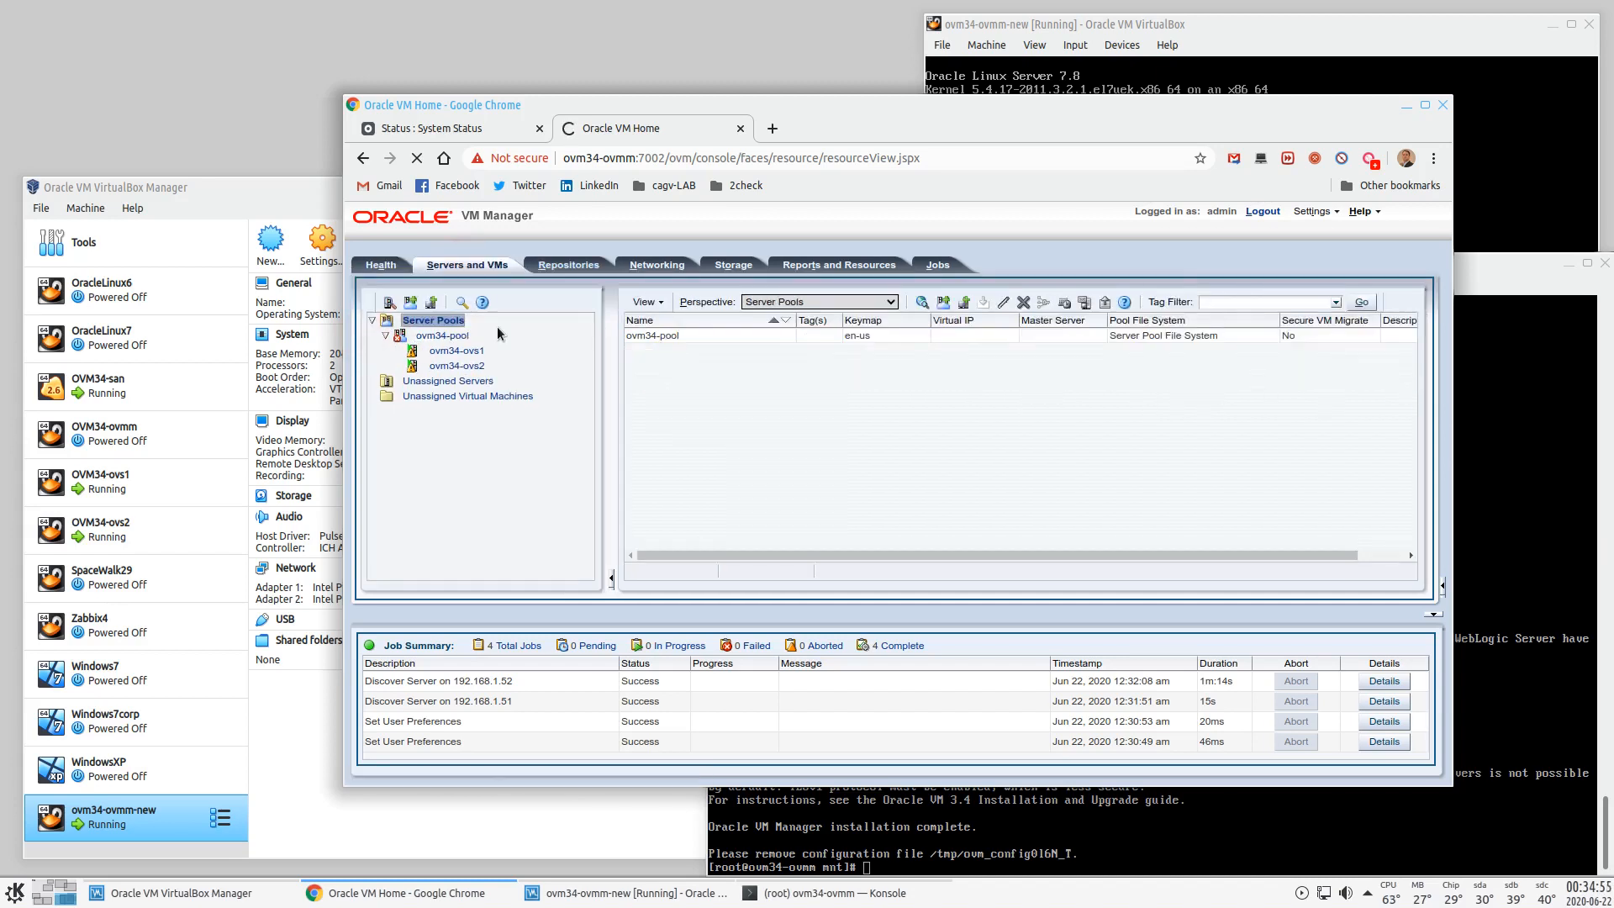
pyautogui.click(441, 336)
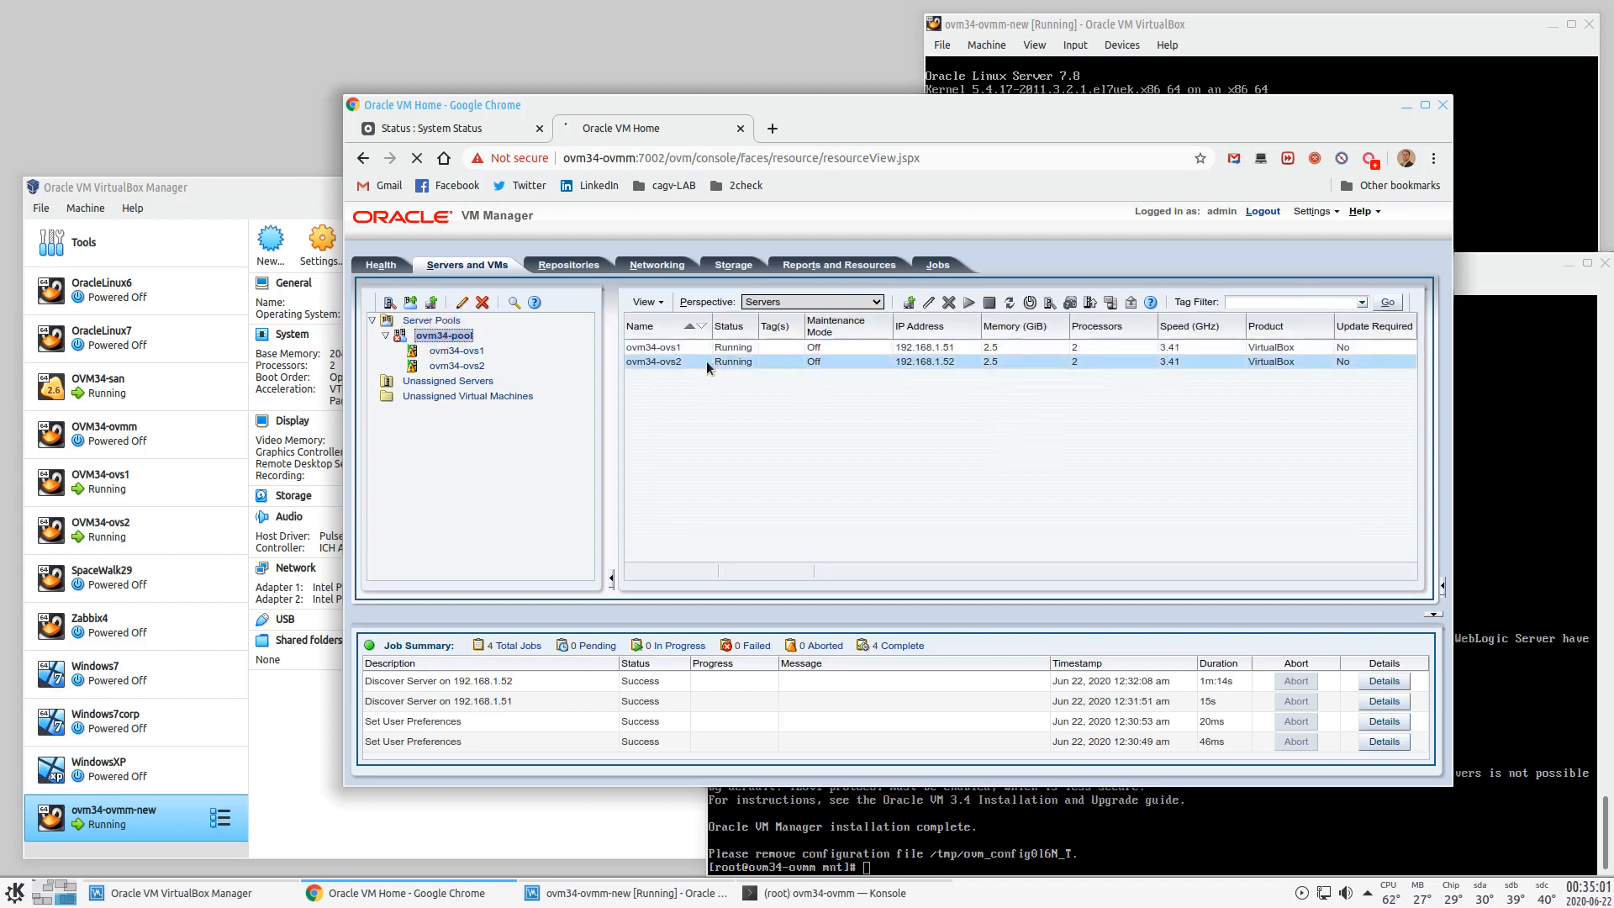
pyautogui.click(63, 886)
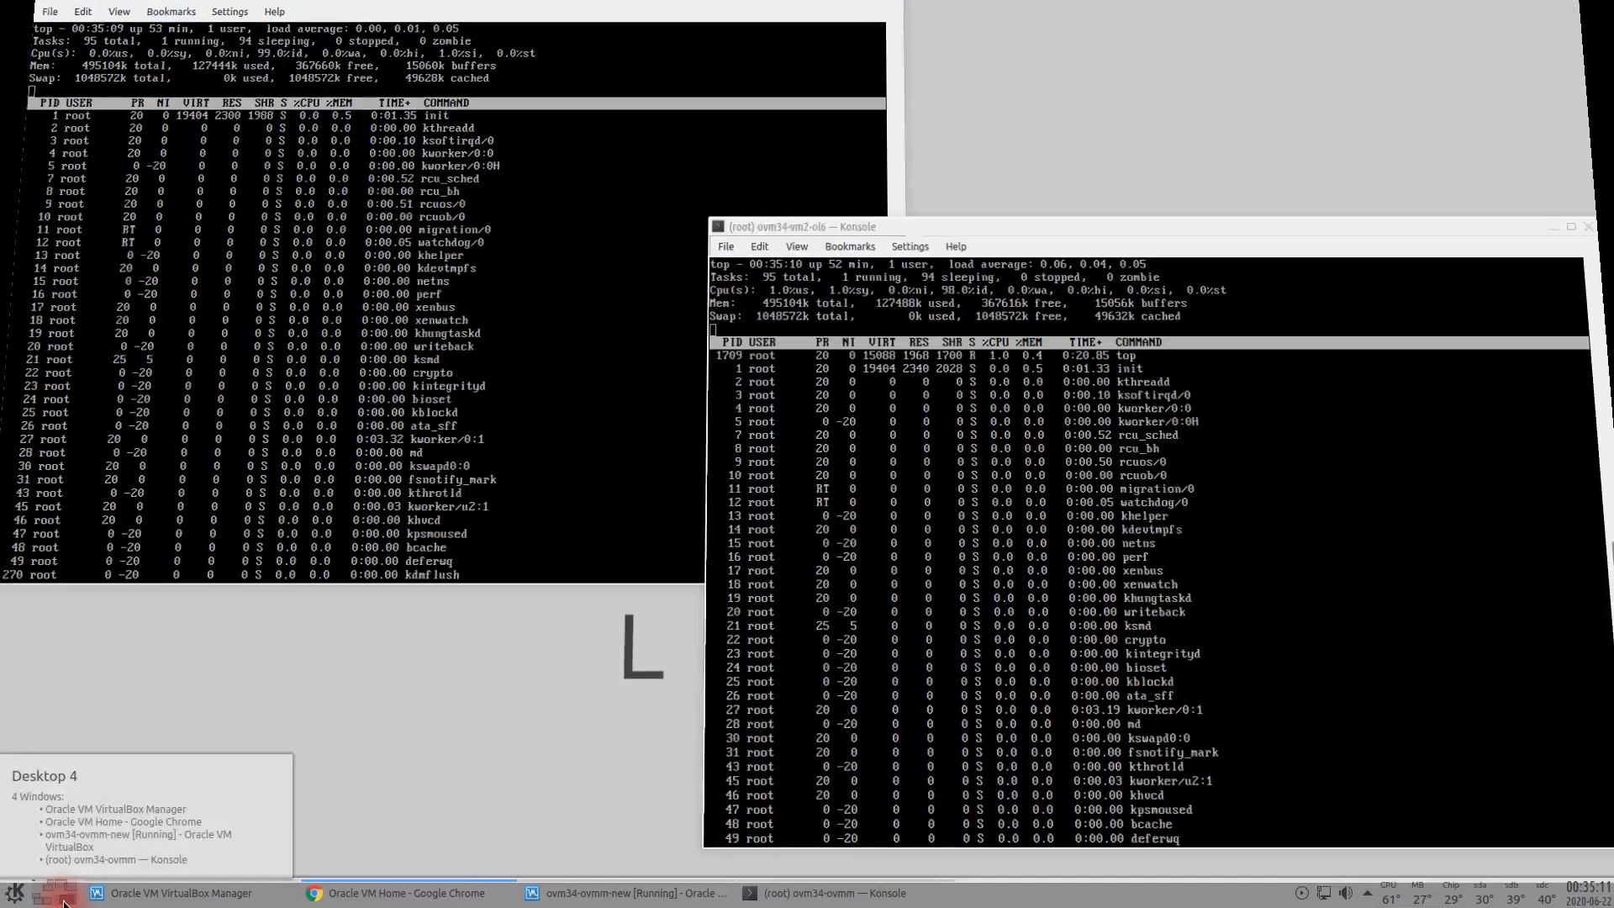
# - Return from the vm1-ol6 and vm2-ol6 top sessions to Oracle VM Manager on desktop 4
pyautogui.click(65, 903)
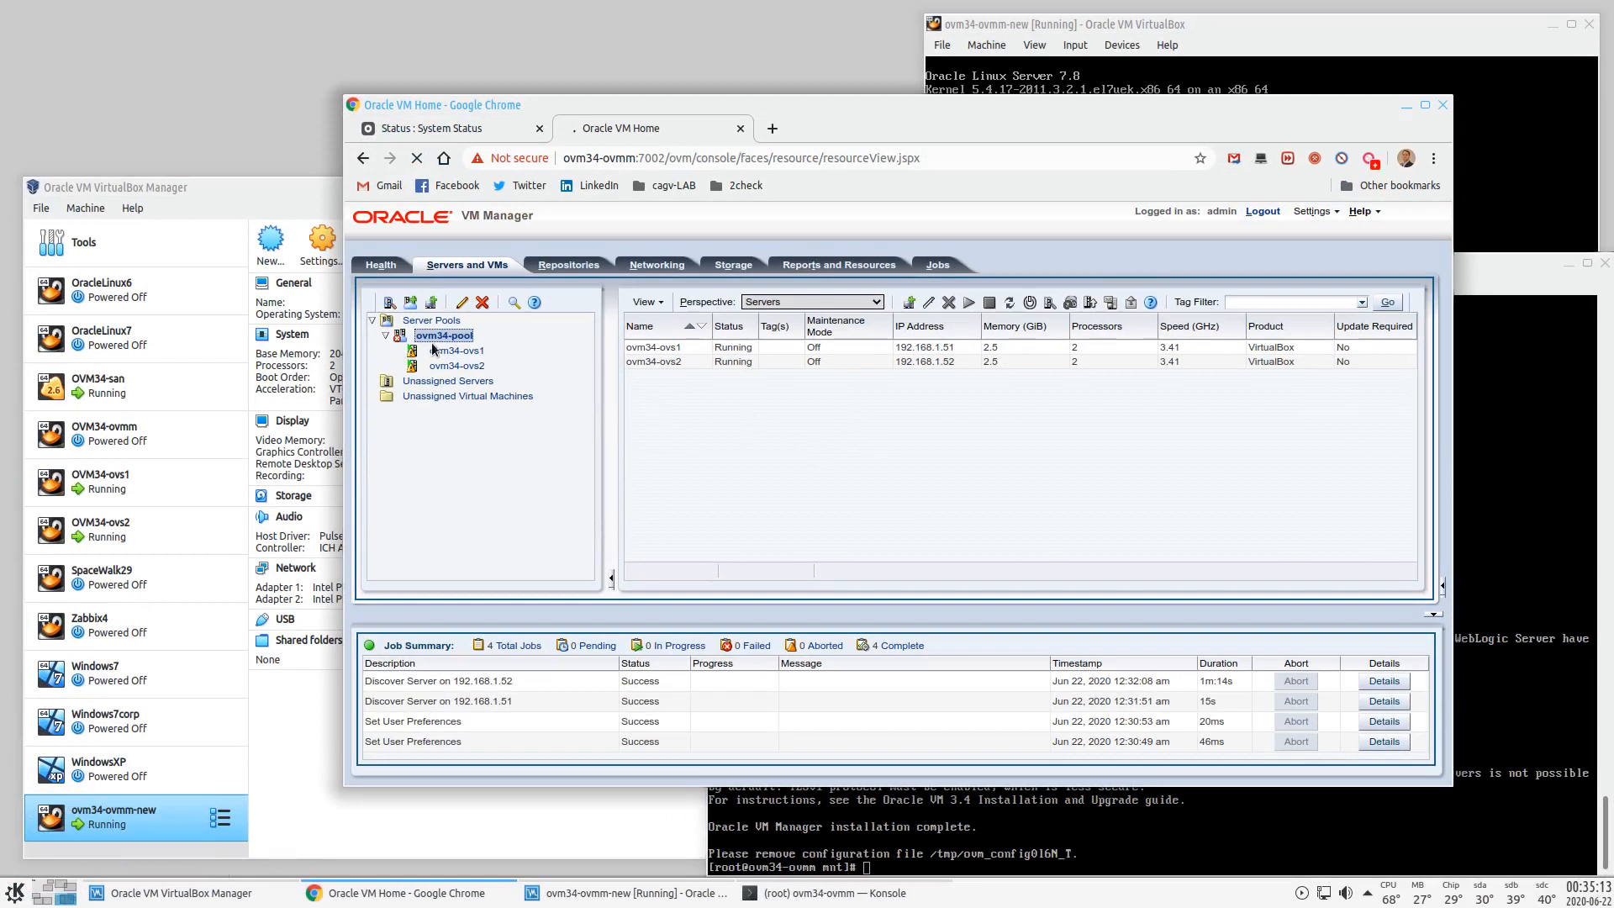
# - Switch to the Virtual Machines perspective, select the first ORPHAN VM, then go to Storage
pyautogui.click(876, 302)
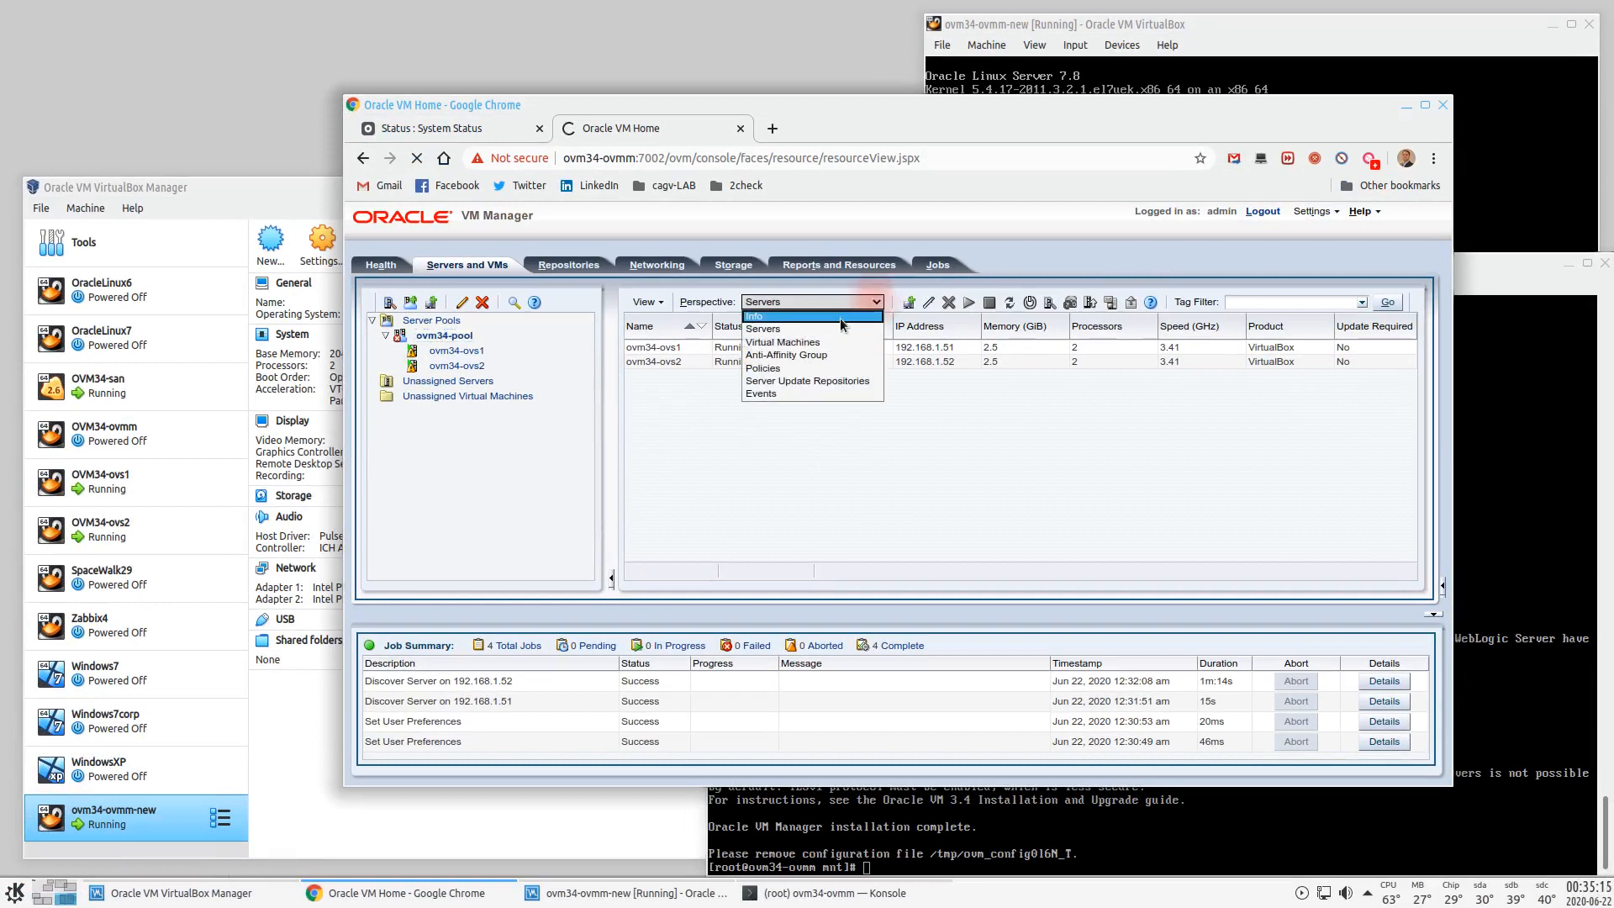
pyautogui.click(830, 339)
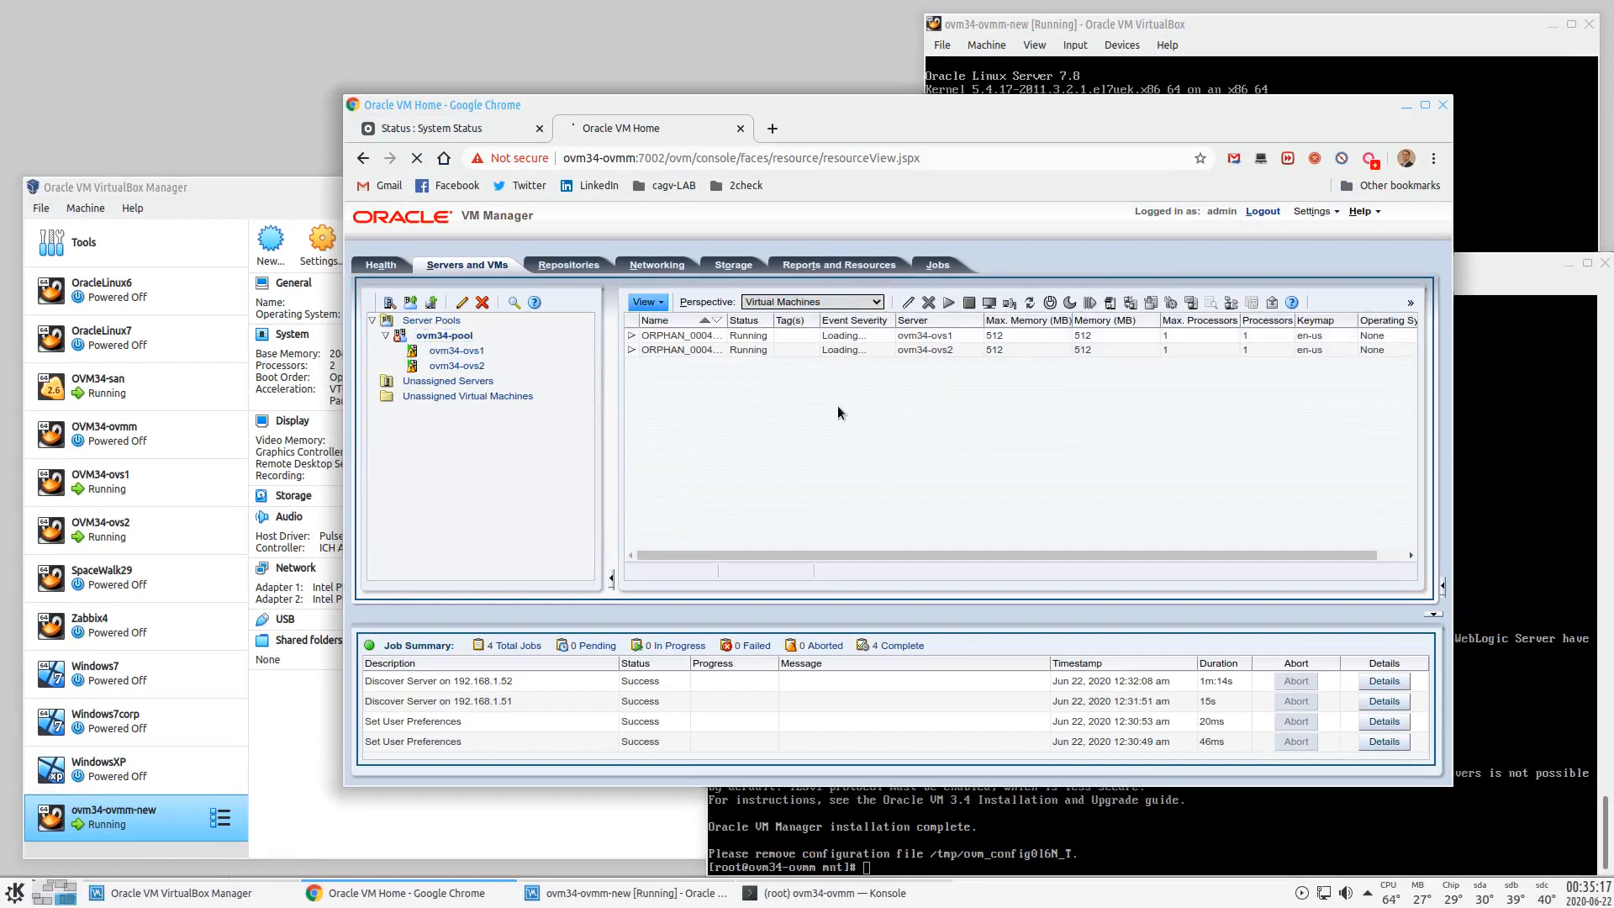
pyautogui.click(710, 338)
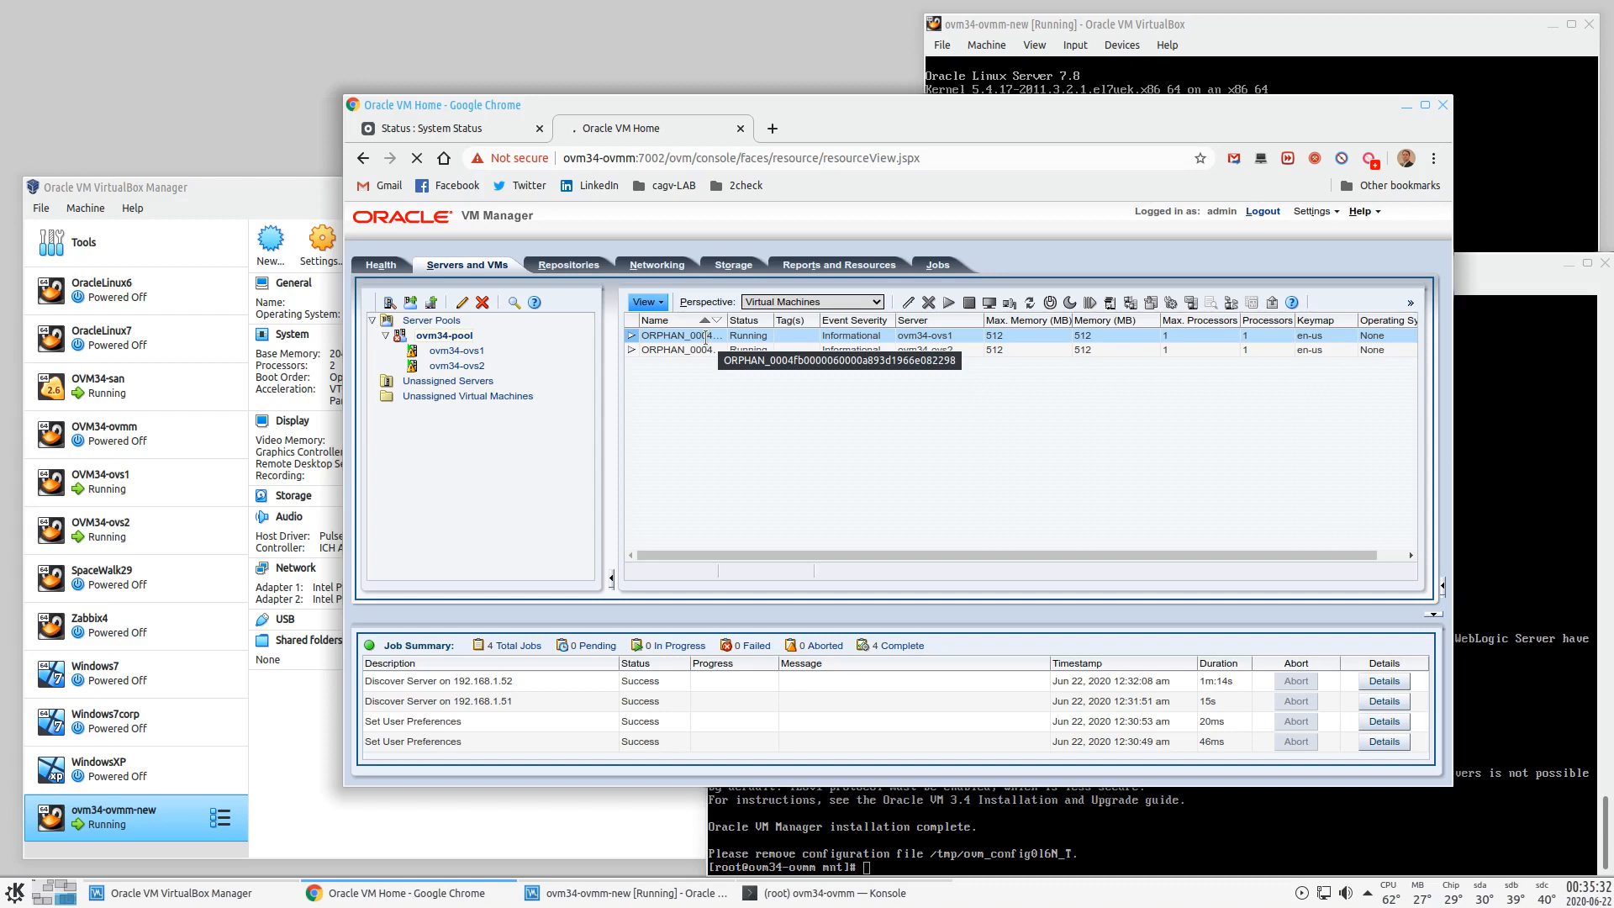
pyautogui.click(733, 265)
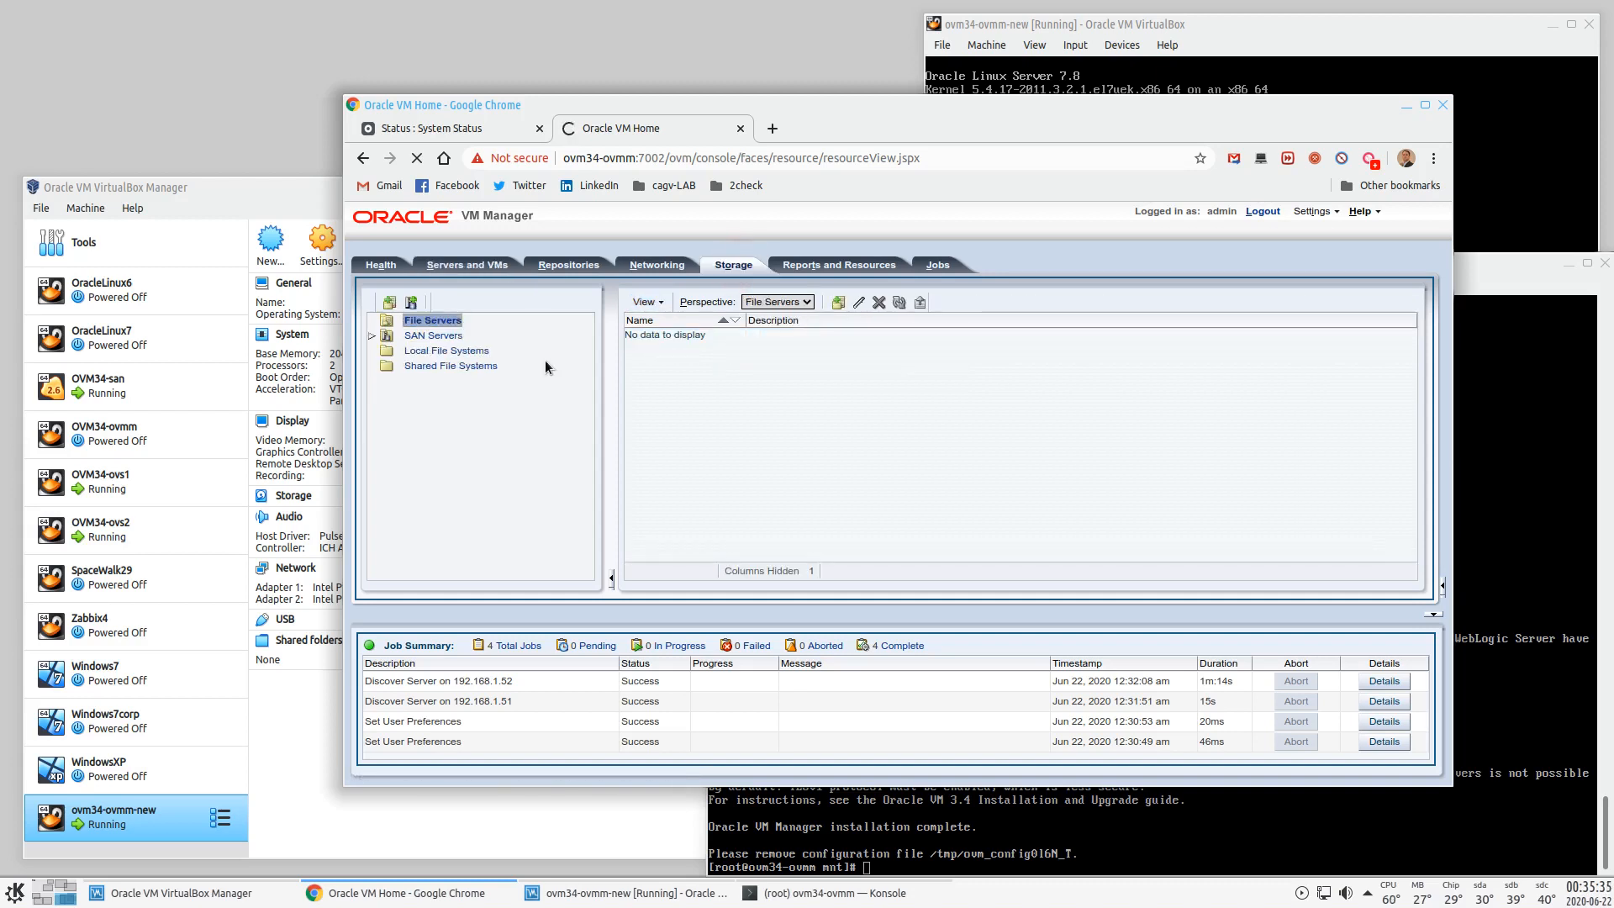
# - Expand SAN Servers and both storage arrays to list the iSCSI Volume Group's OPNFILER disks
pyautogui.click(385, 335)
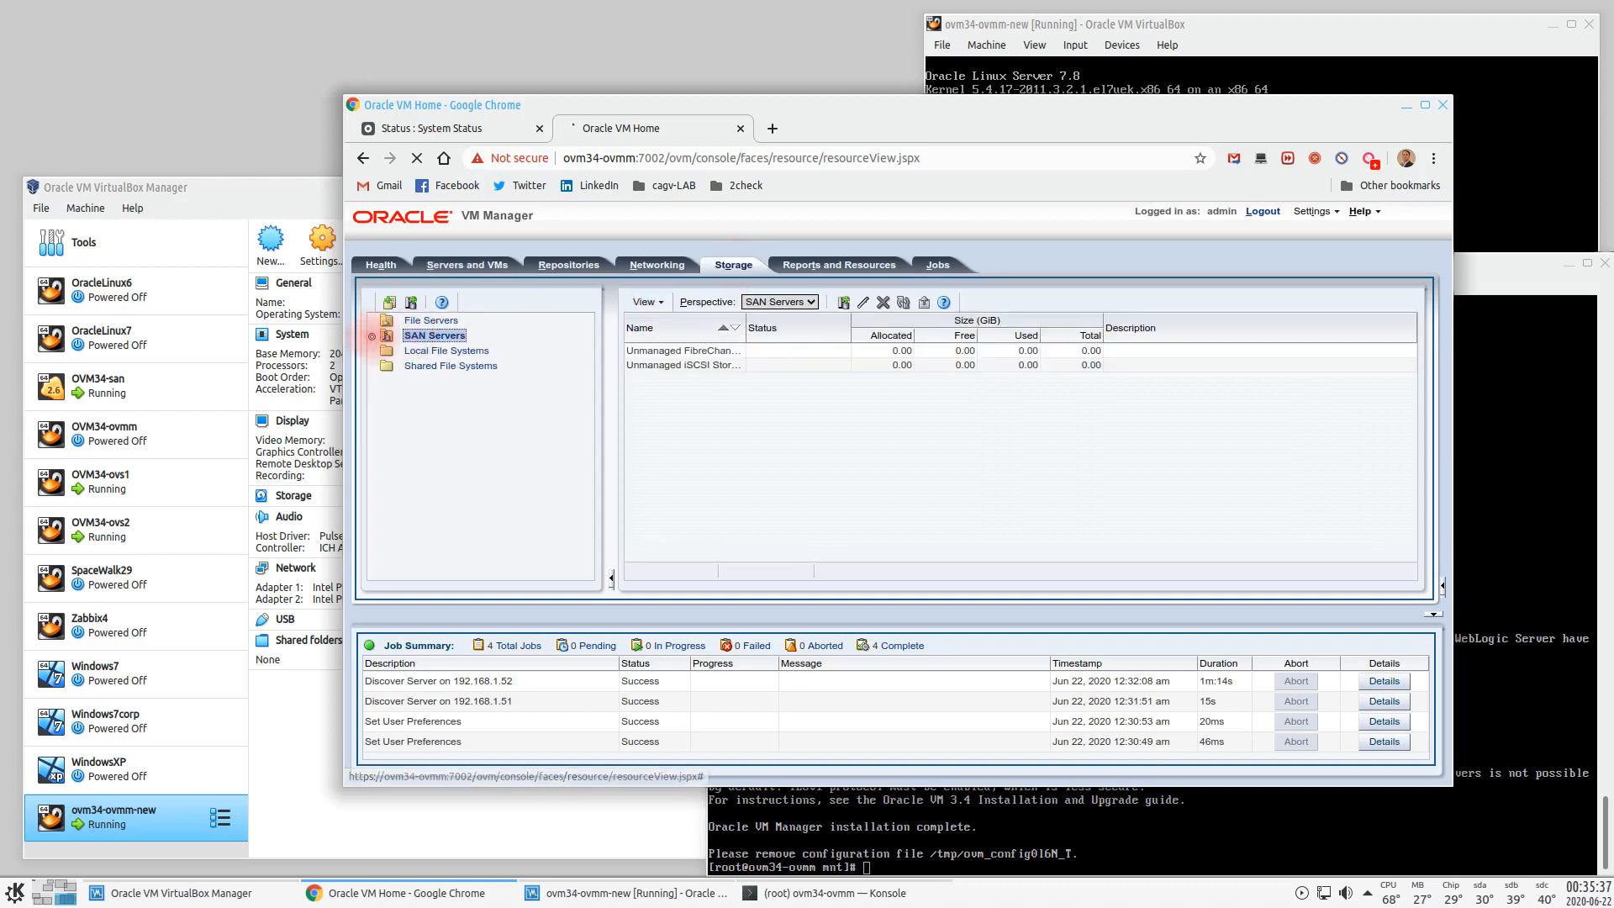
pyautogui.click(371, 336)
pyautogui.click(393, 352)
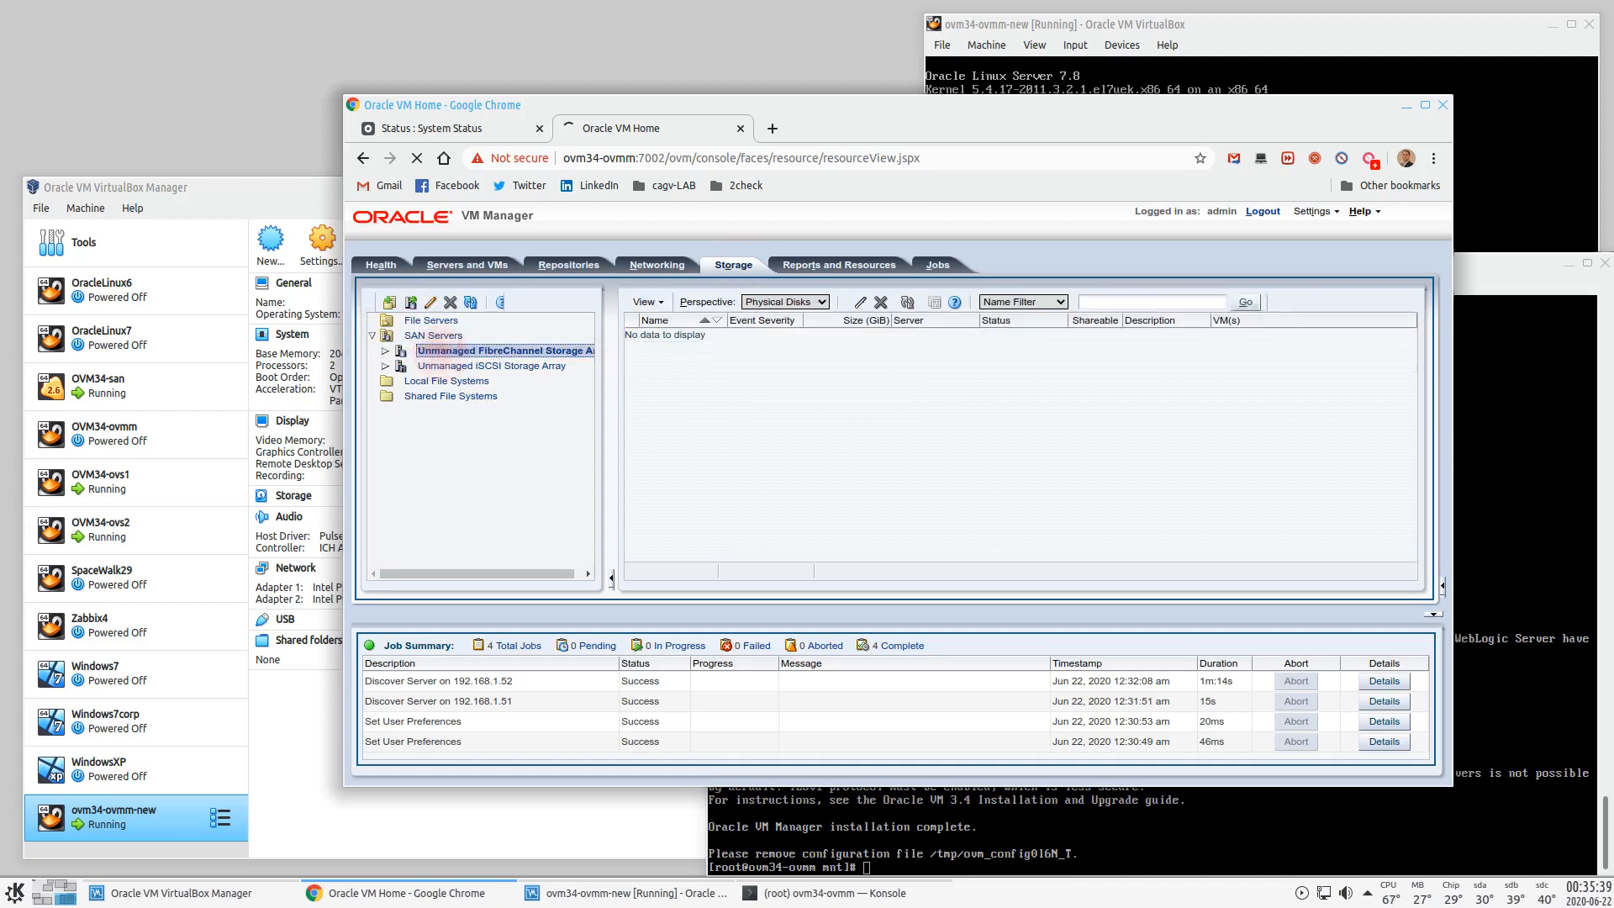
pyautogui.click(386, 351)
pyautogui.click(433, 381)
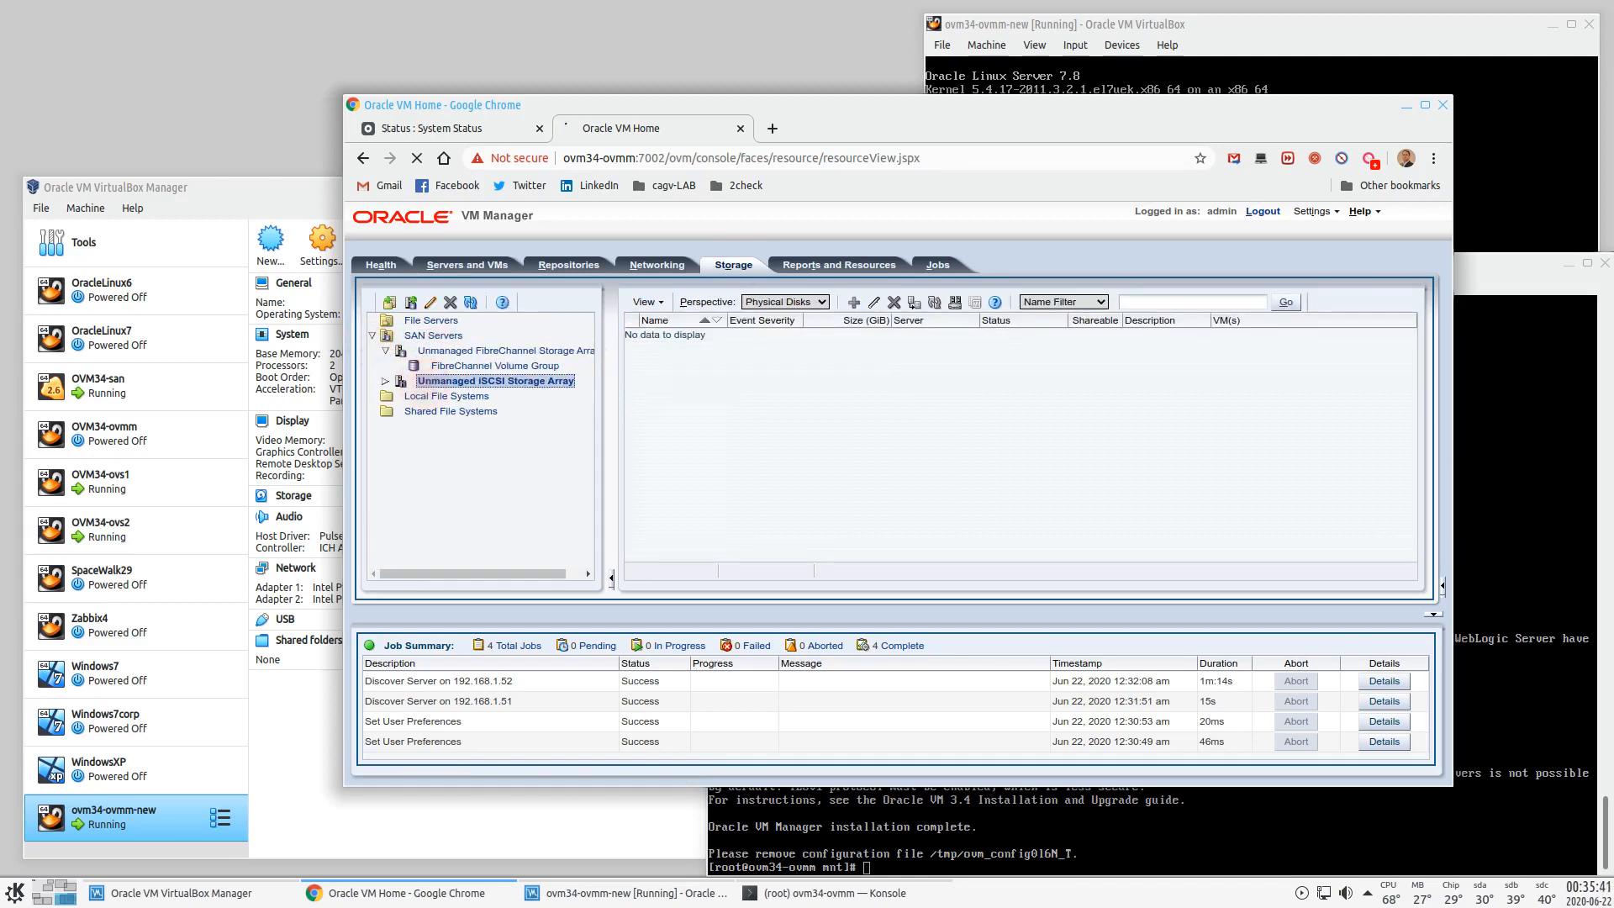
pyautogui.click(386, 381)
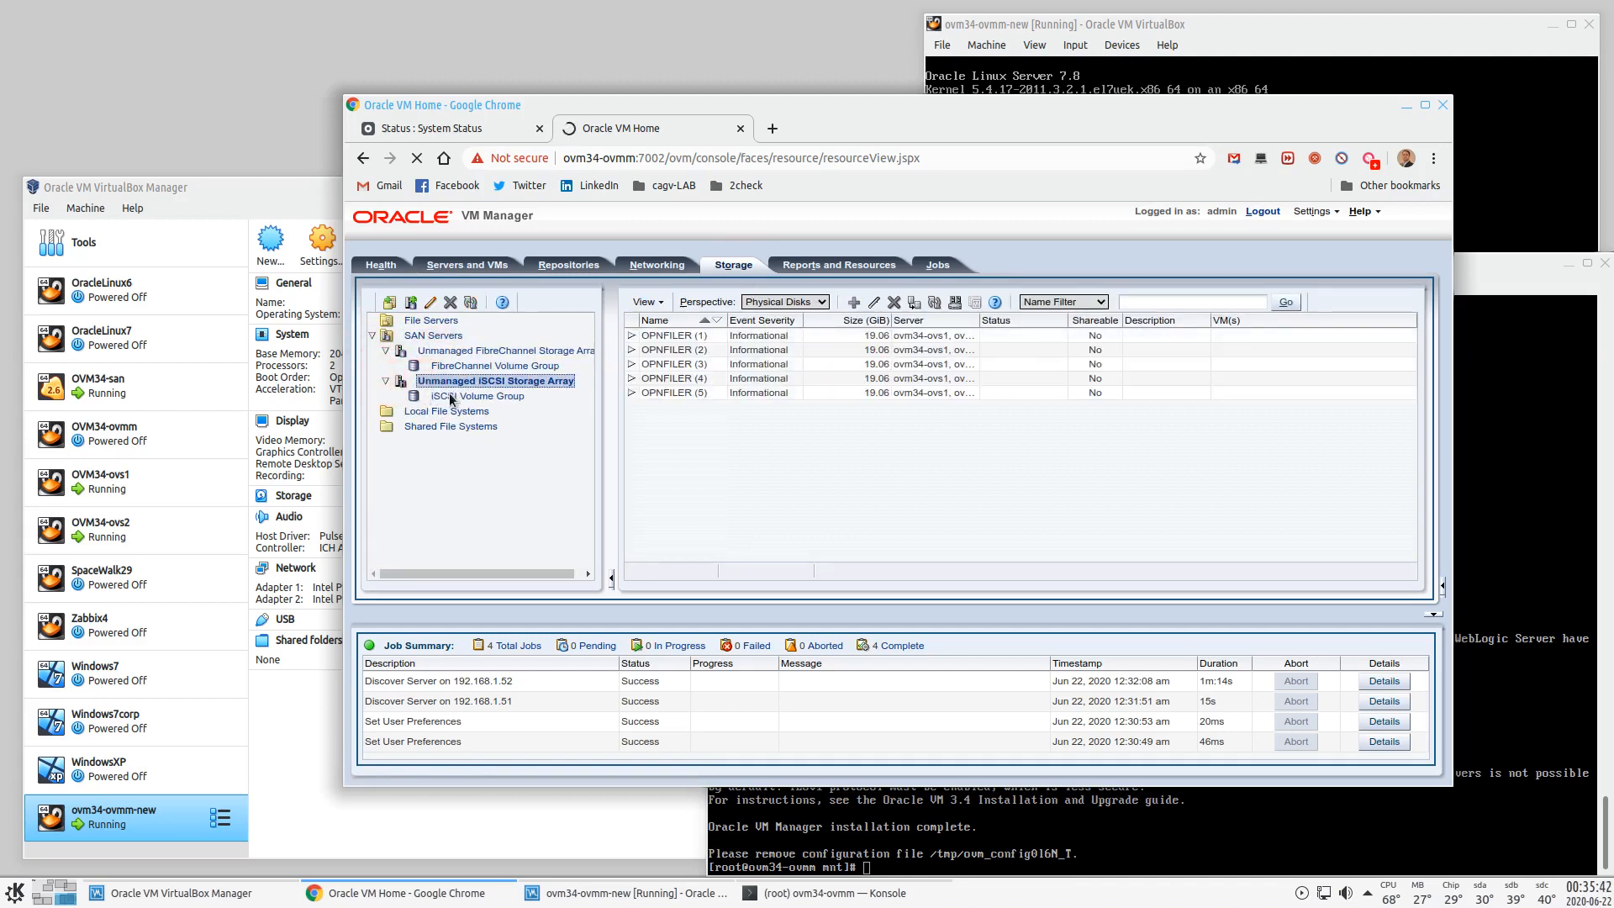
pyautogui.click(471, 396)
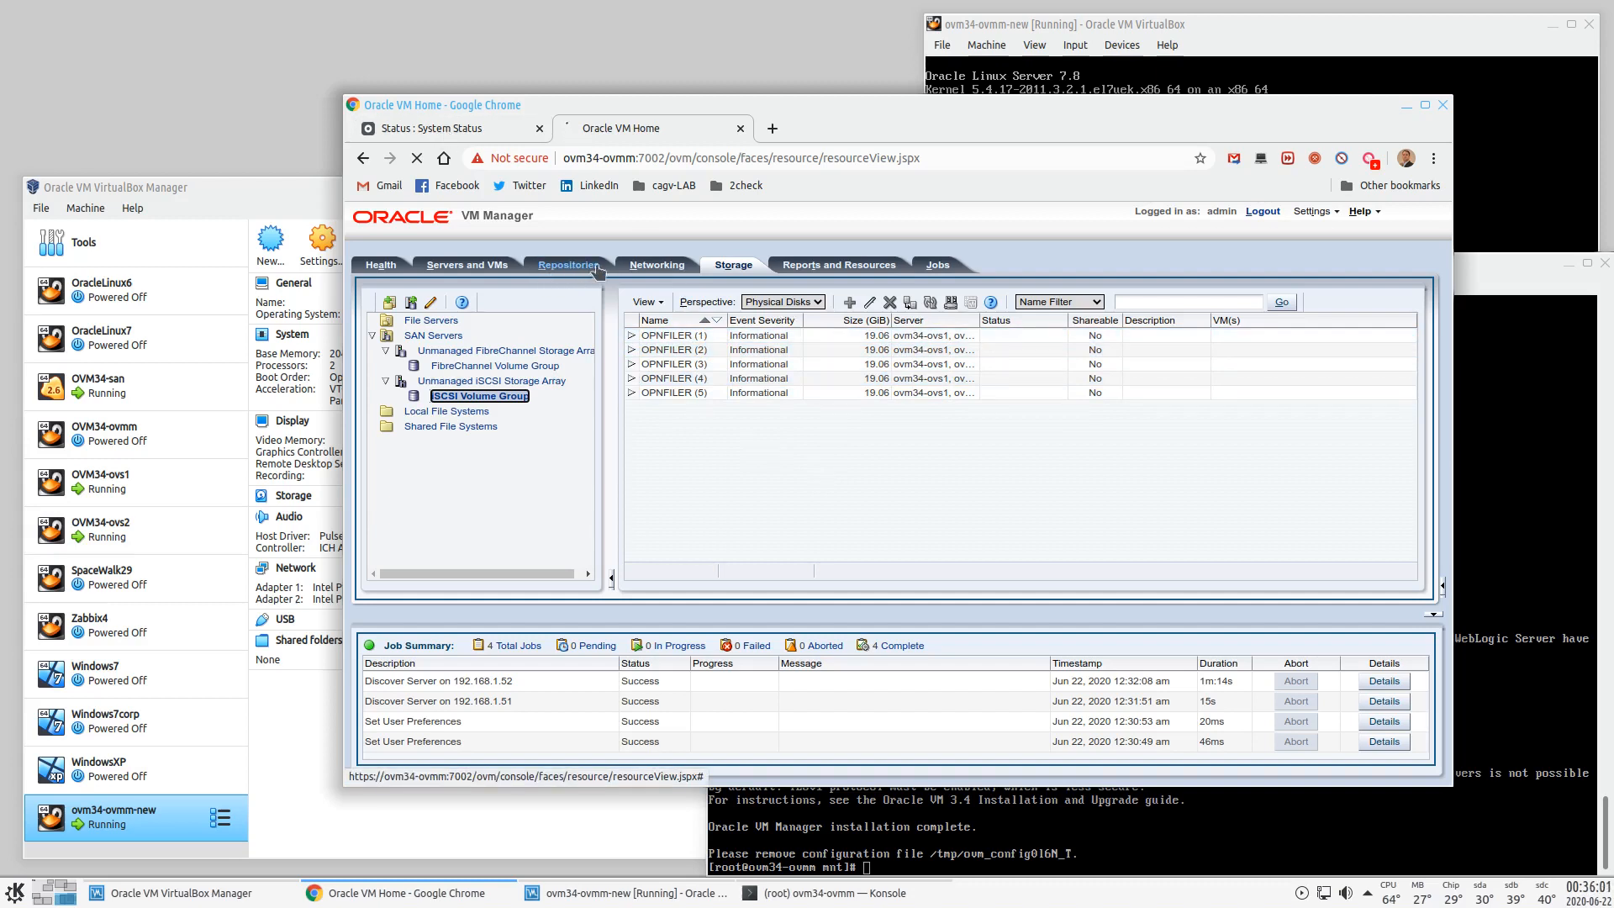
# - In Repositories, refresh OPNFILER (2) and OPNFILER (4) so they show as rep-vm1 and rep-vm2
pyautogui.click(654, 266)
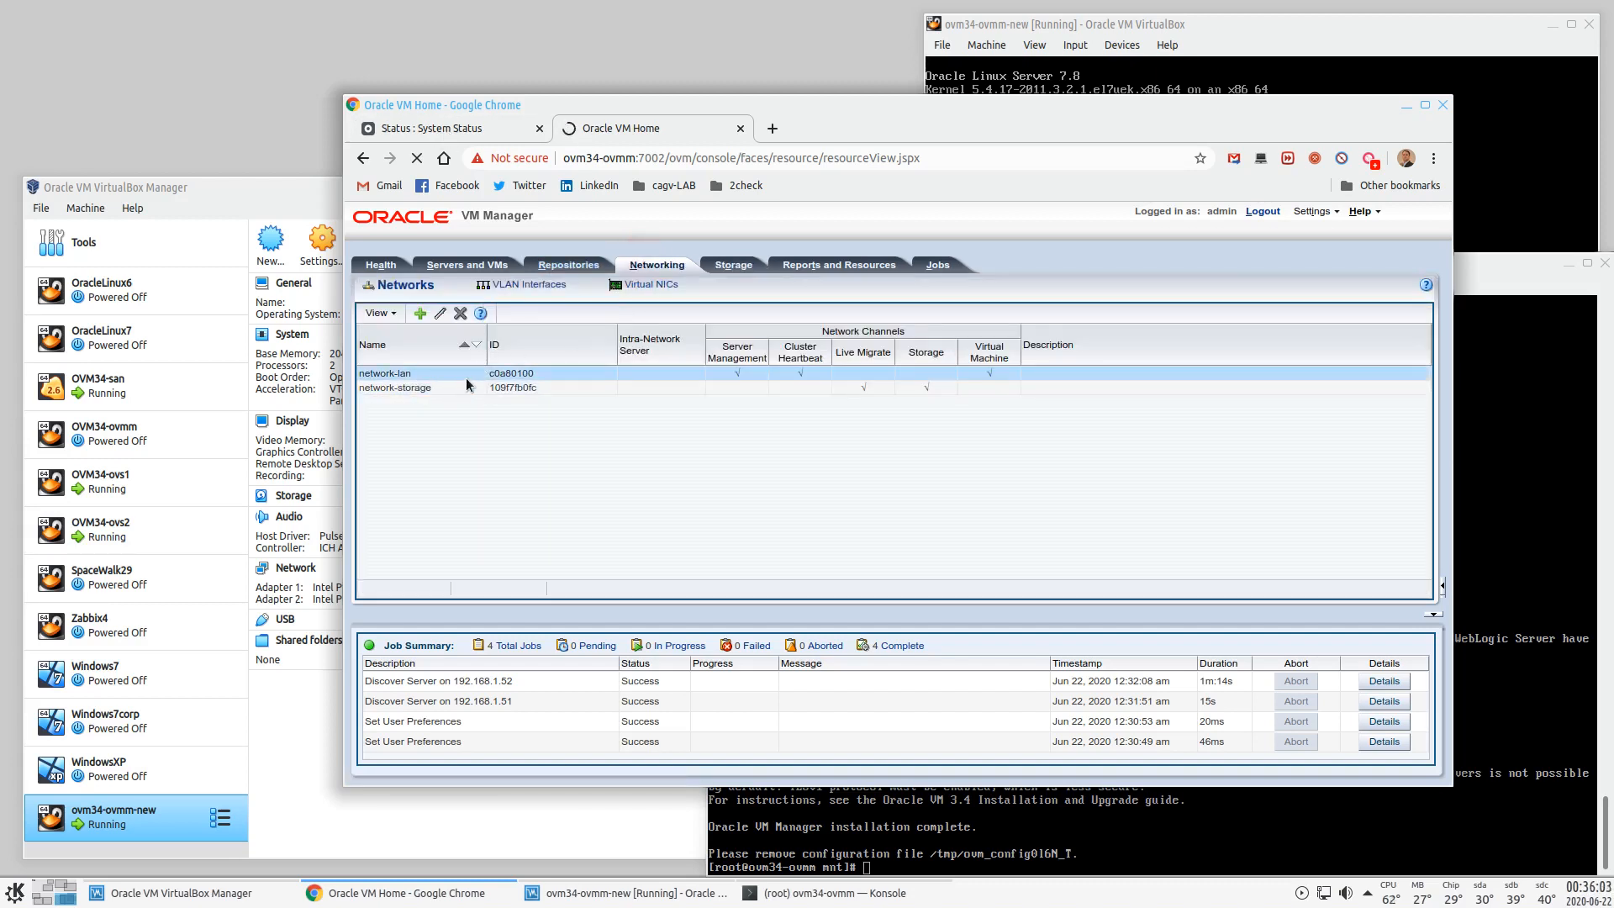
pyautogui.click(559, 266)
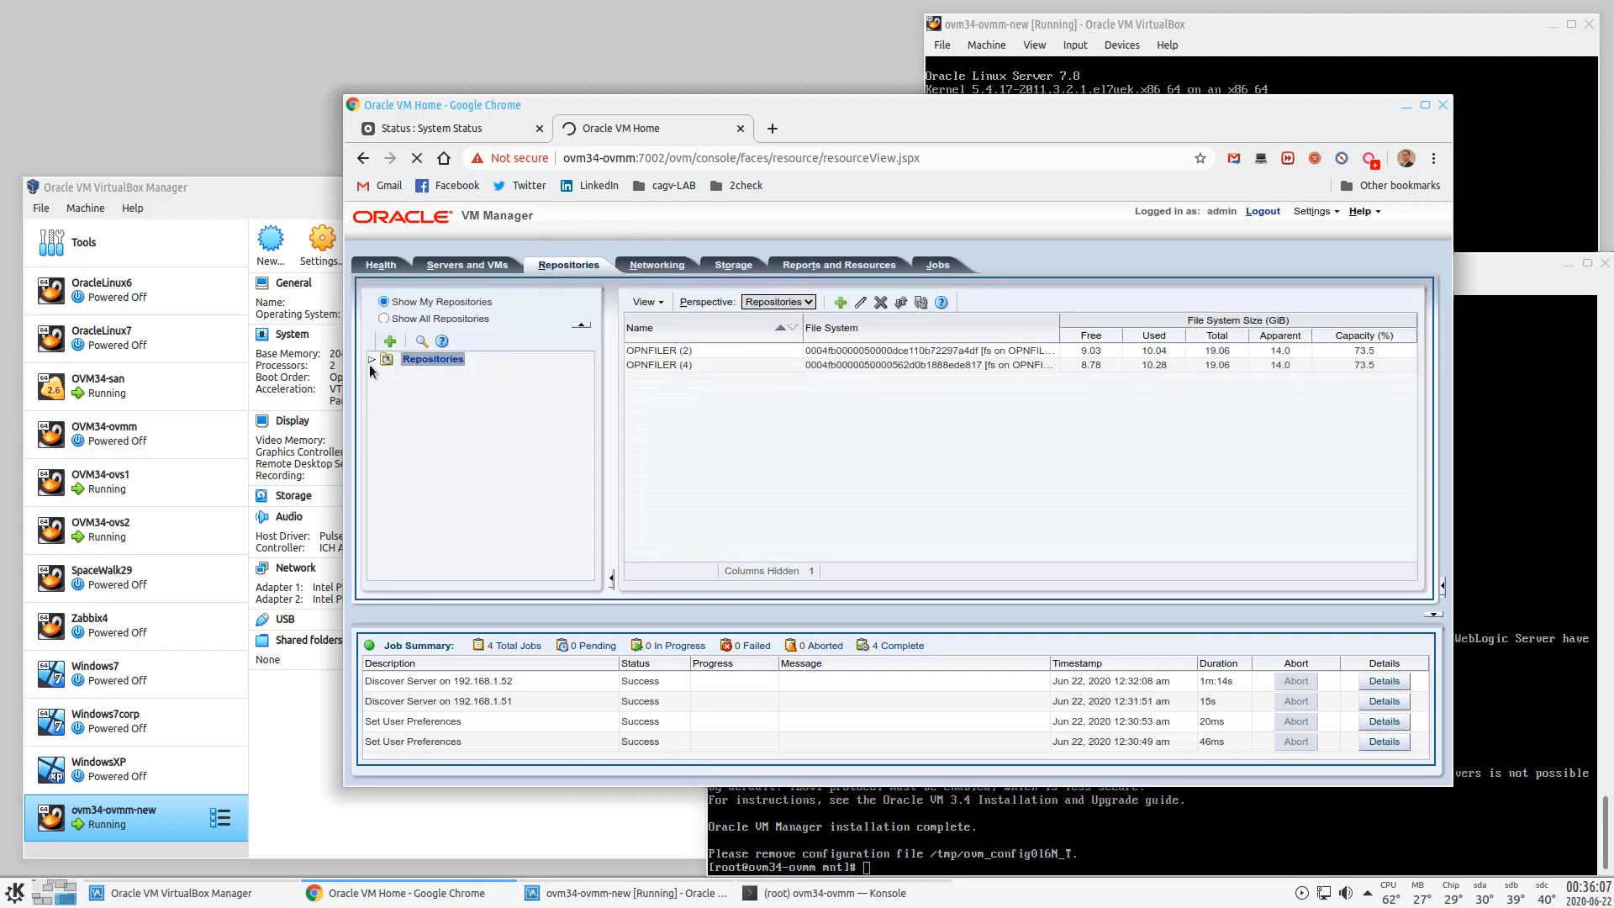
pyautogui.click(370, 360)
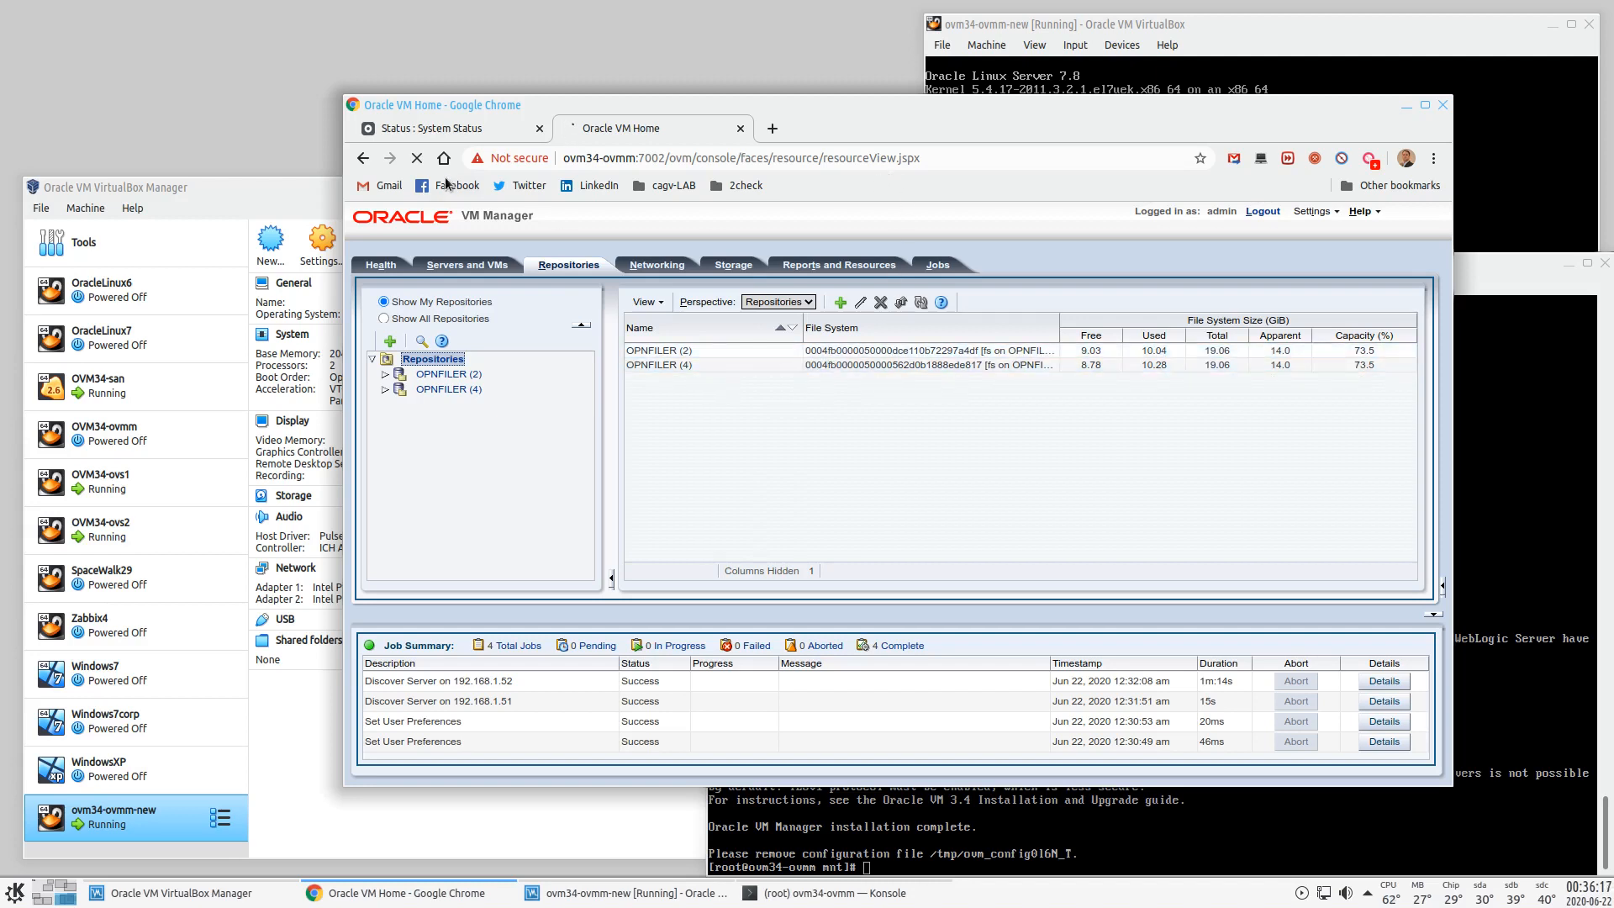
pyautogui.click(437, 375)
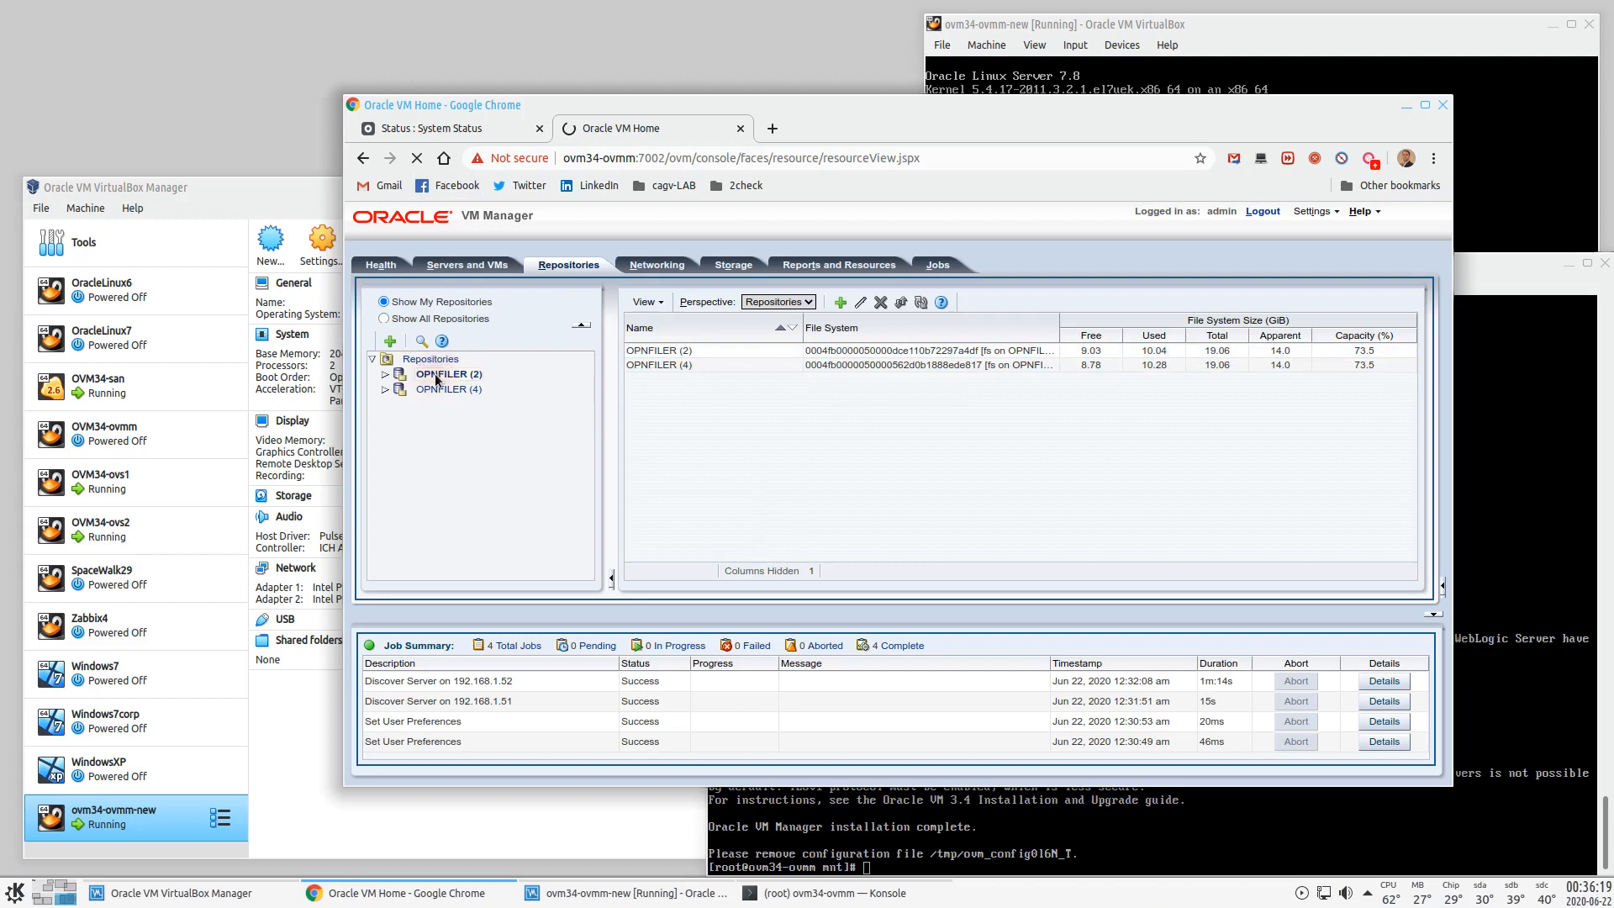
pyautogui.rightClick(438, 376)
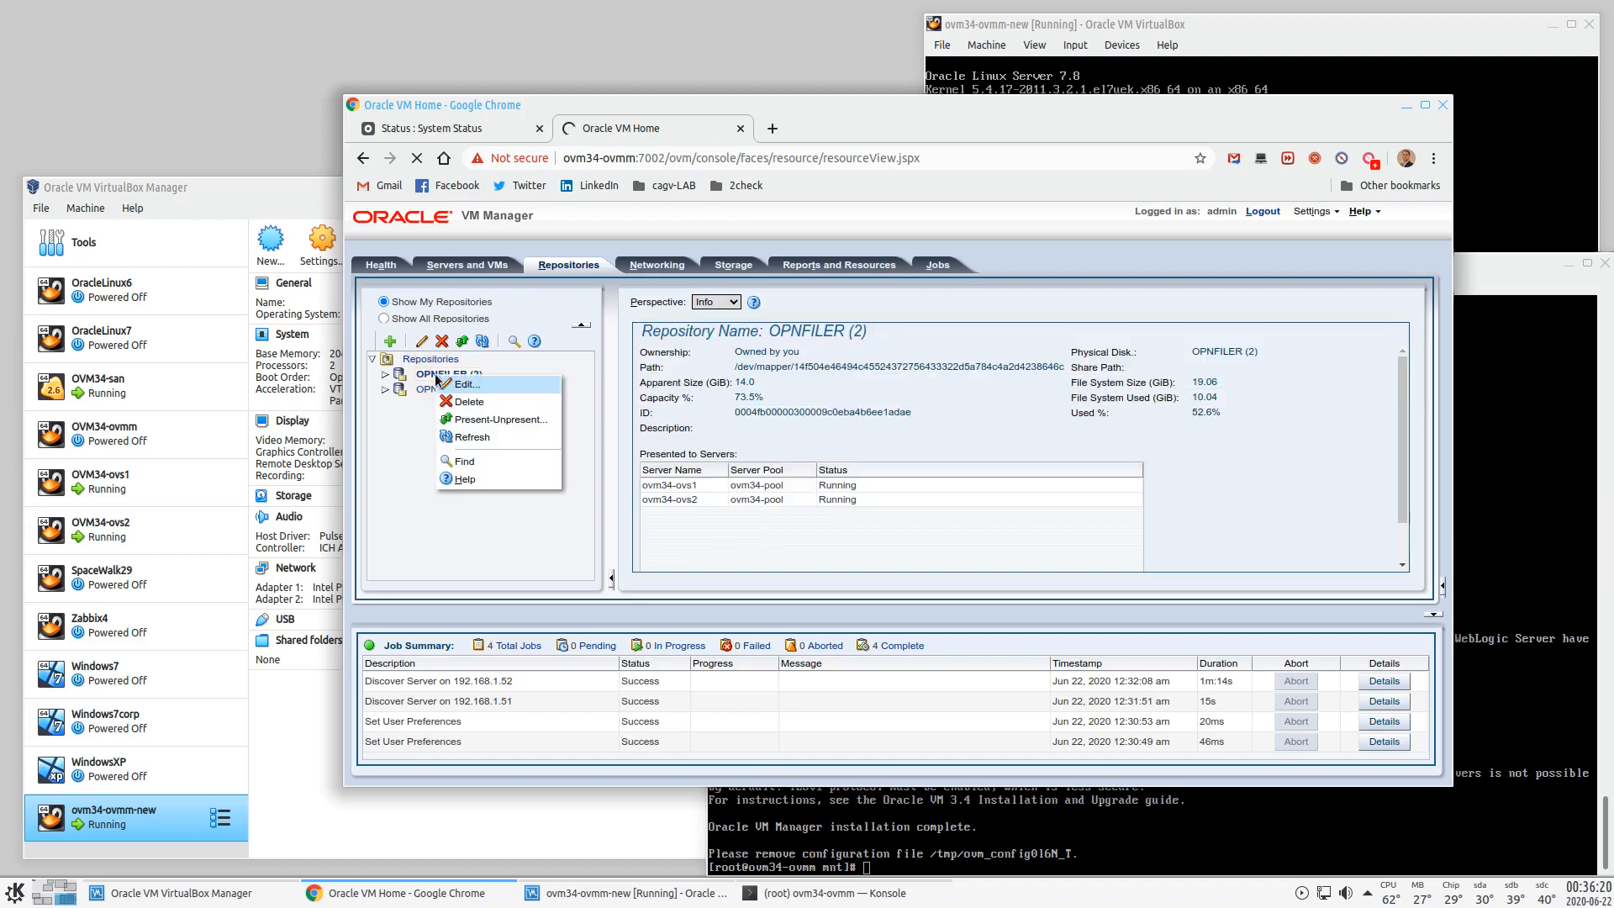
pyautogui.click(462, 436)
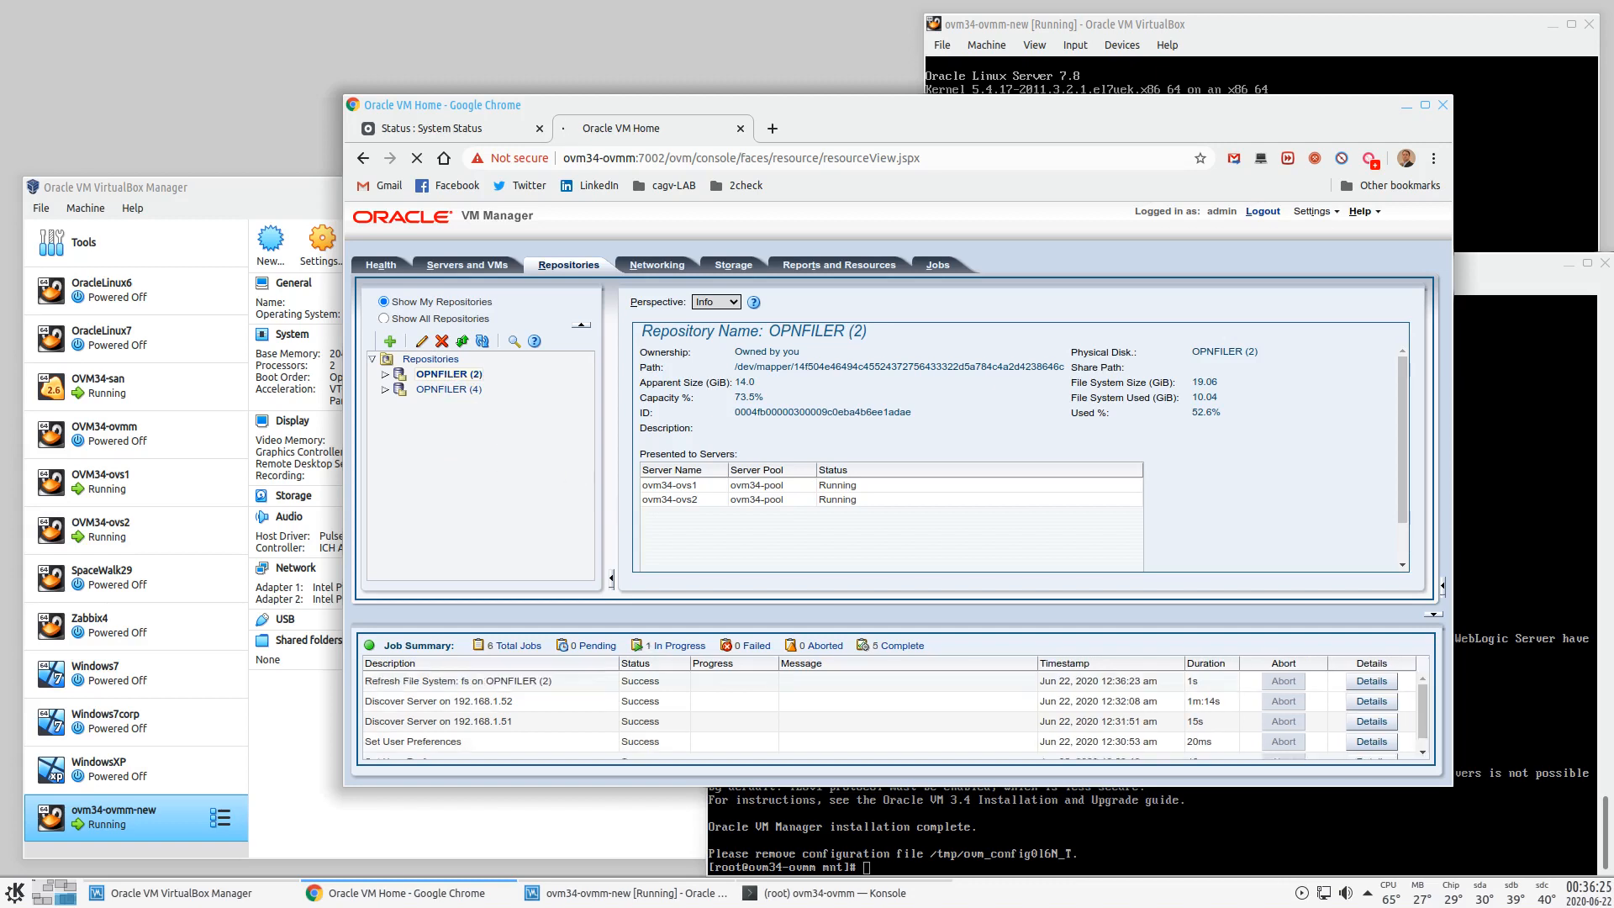
pyautogui.rightClick(447, 389)
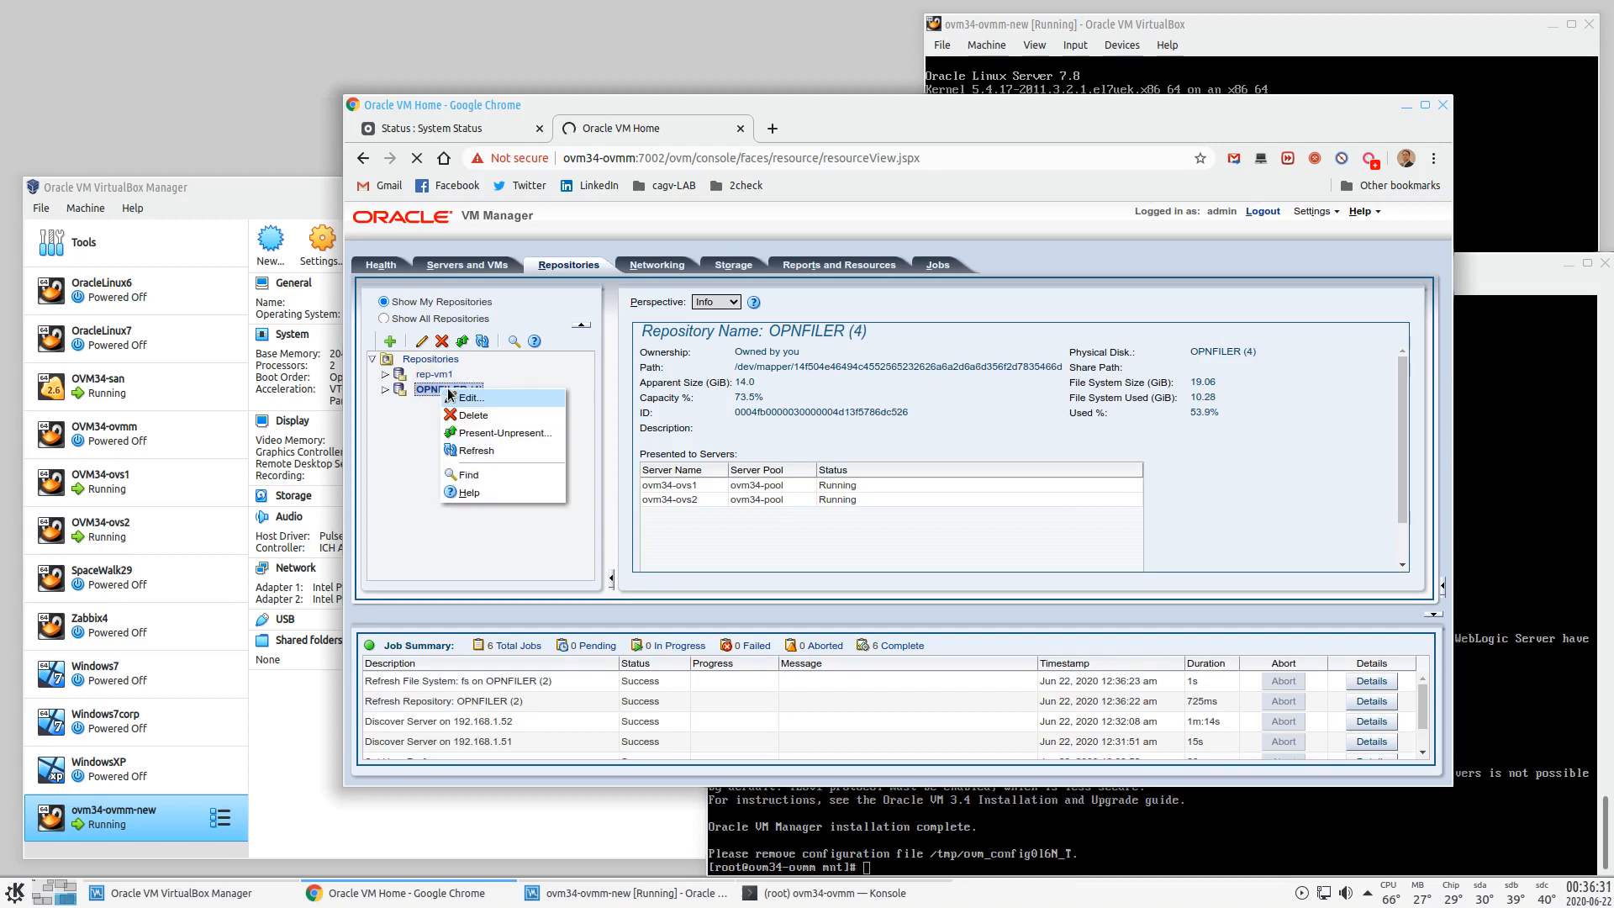
pyautogui.click(470, 452)
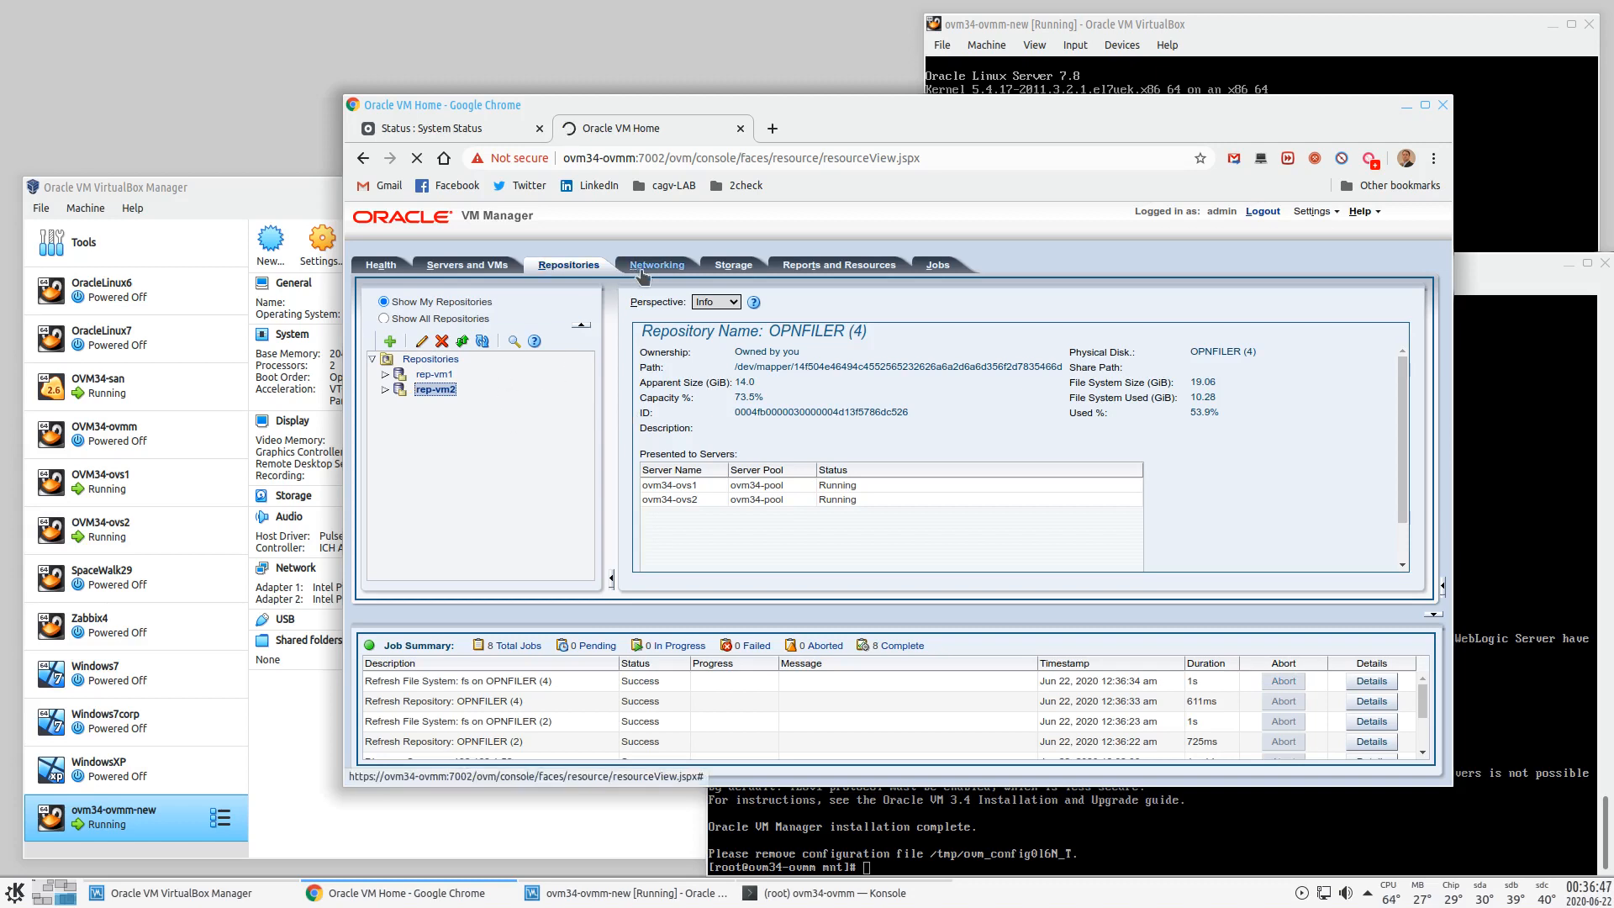
# - Refresh the OPNFILER (2) physical disk in the storage view and confirm
pyautogui.click(732, 267)
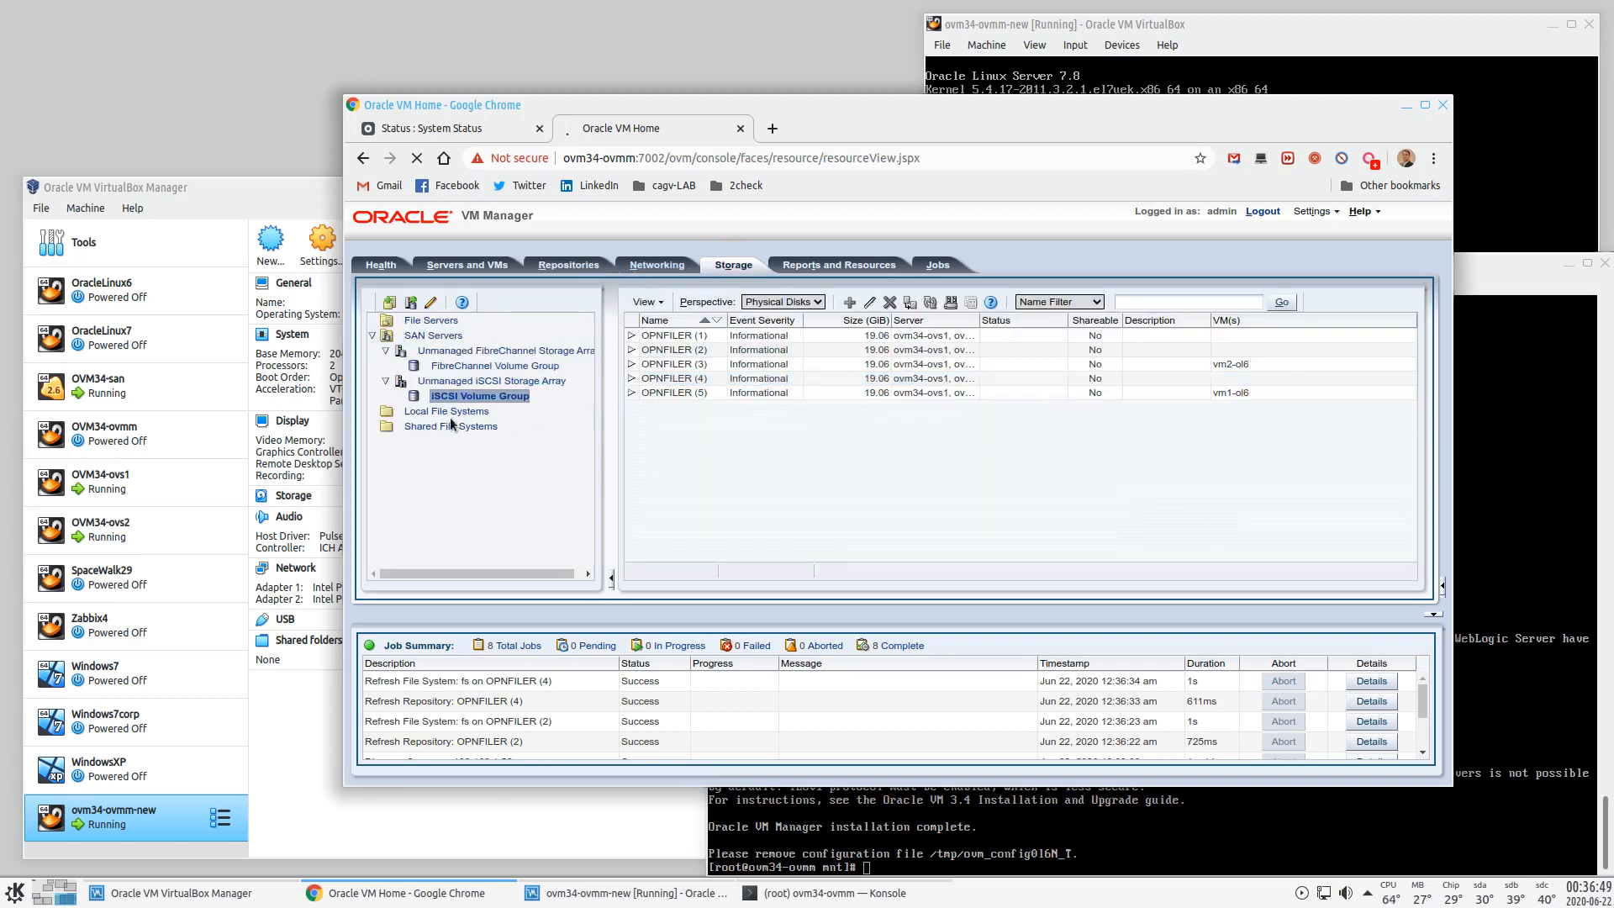
pyautogui.click(683, 349)
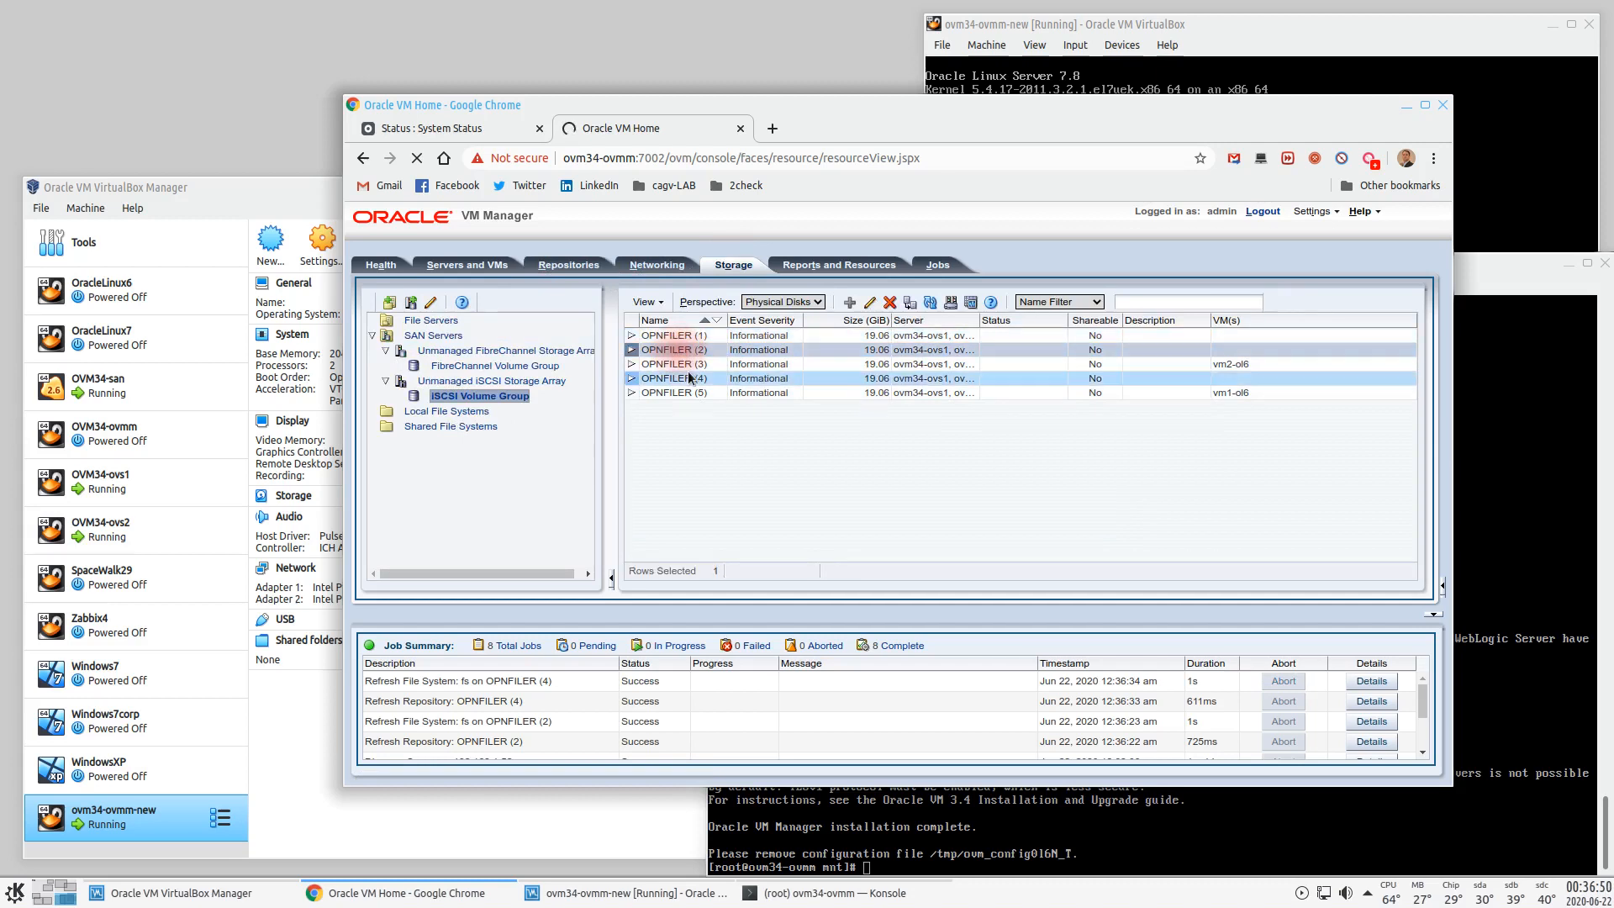
pyautogui.click(930, 302)
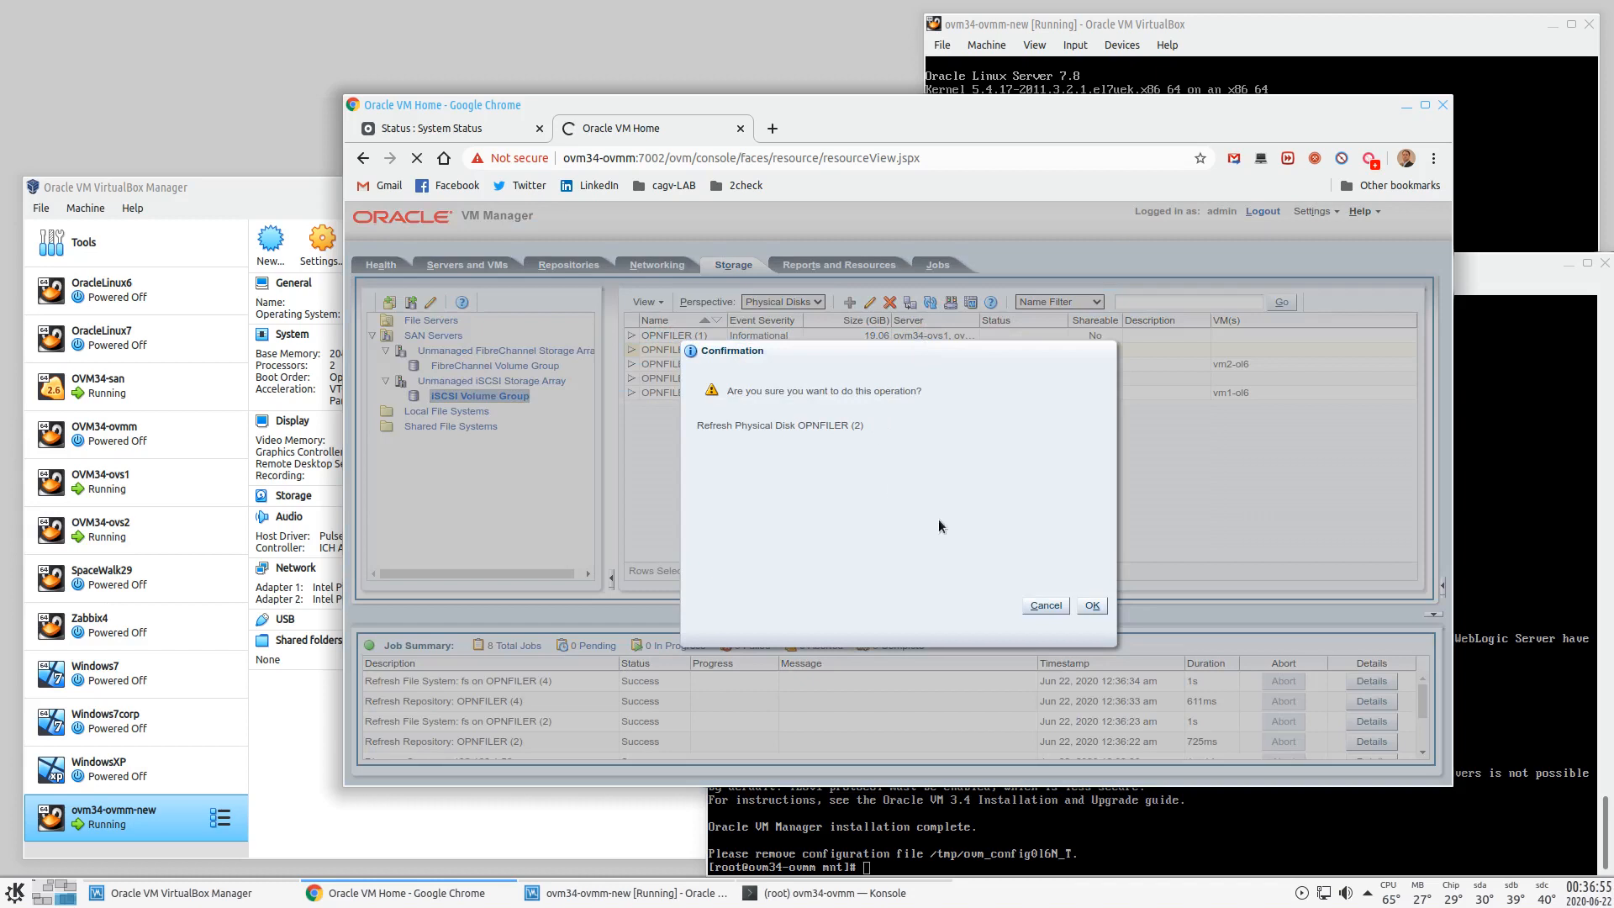
pyautogui.click(1096, 606)
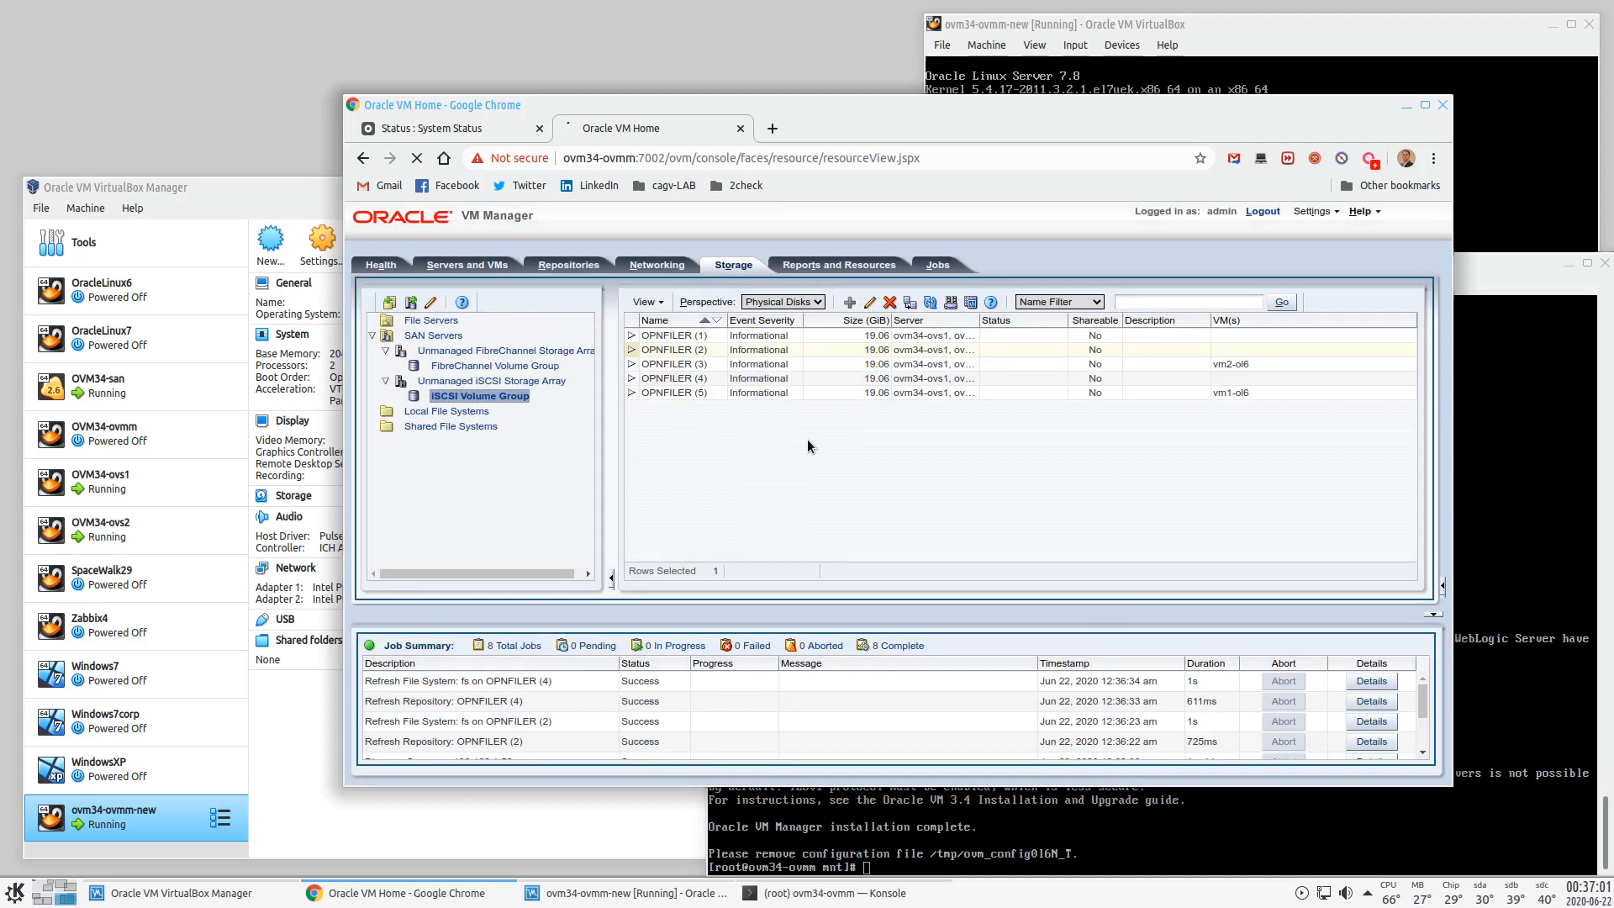
# - Read the details of the failed OPNFILER (2) refresh job, then close them
pyautogui.click(860, 350)
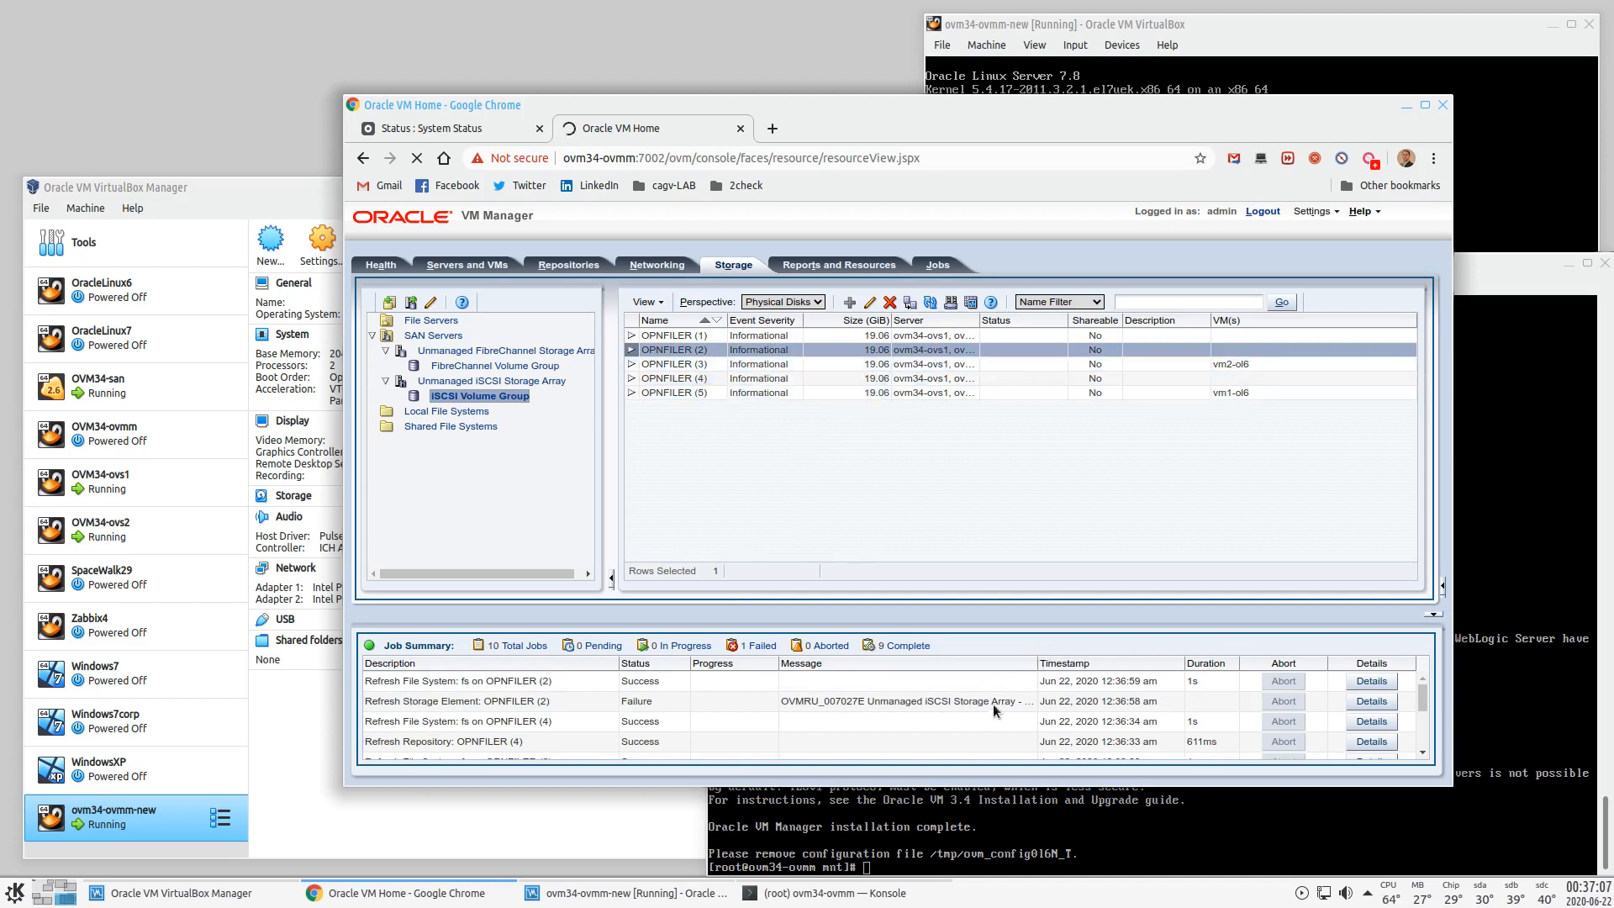
pyautogui.click(1371, 702)
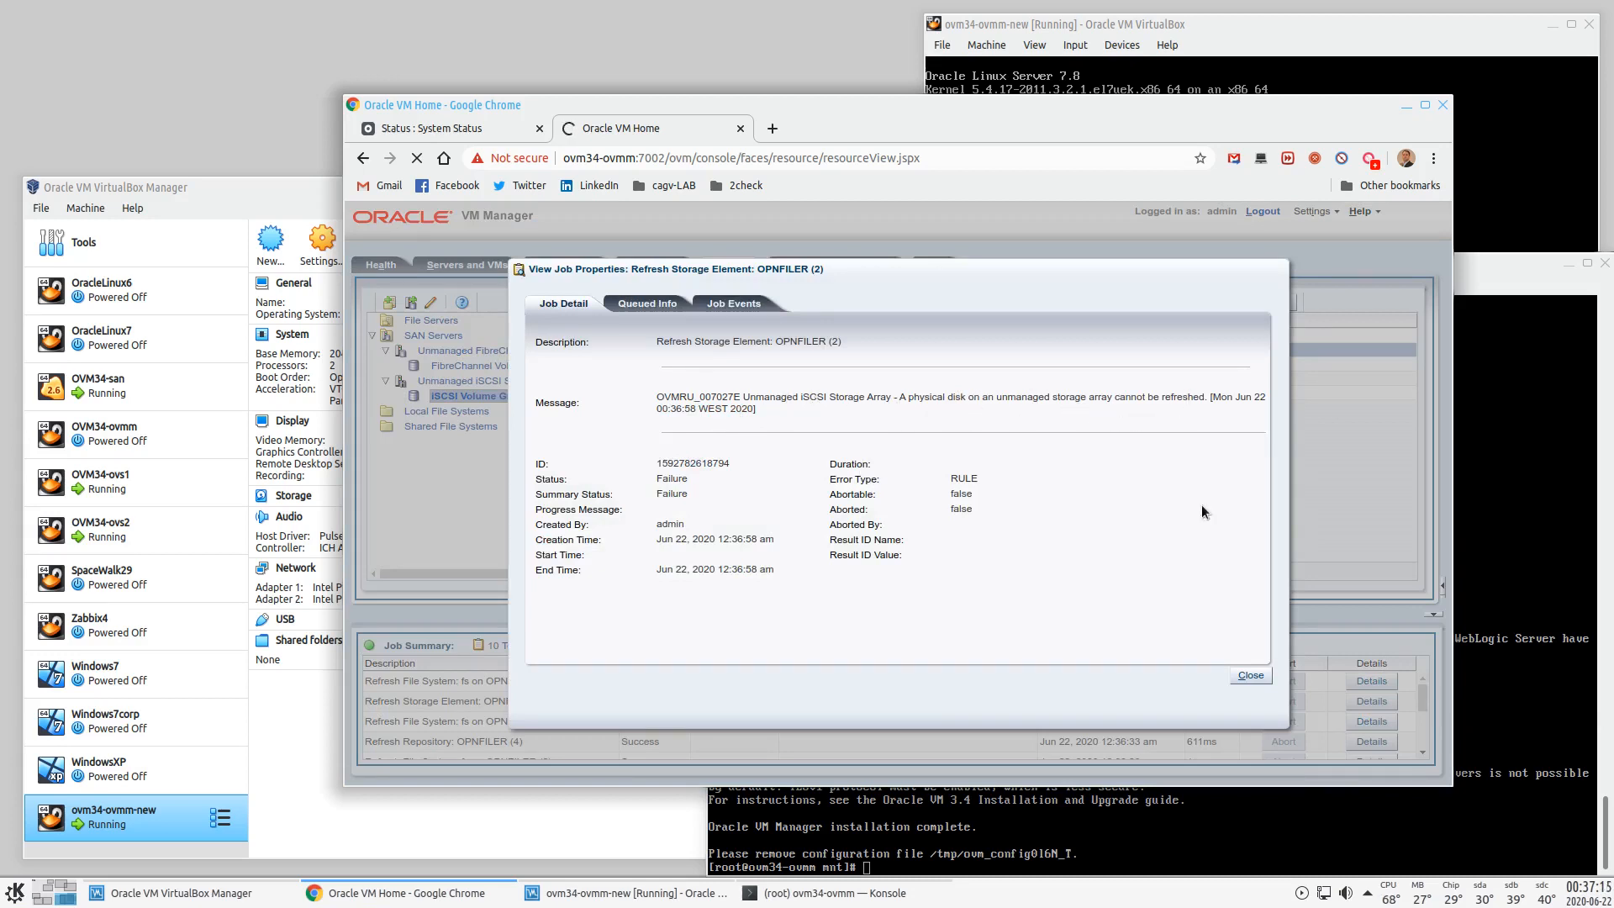
pyautogui.click(1251, 676)
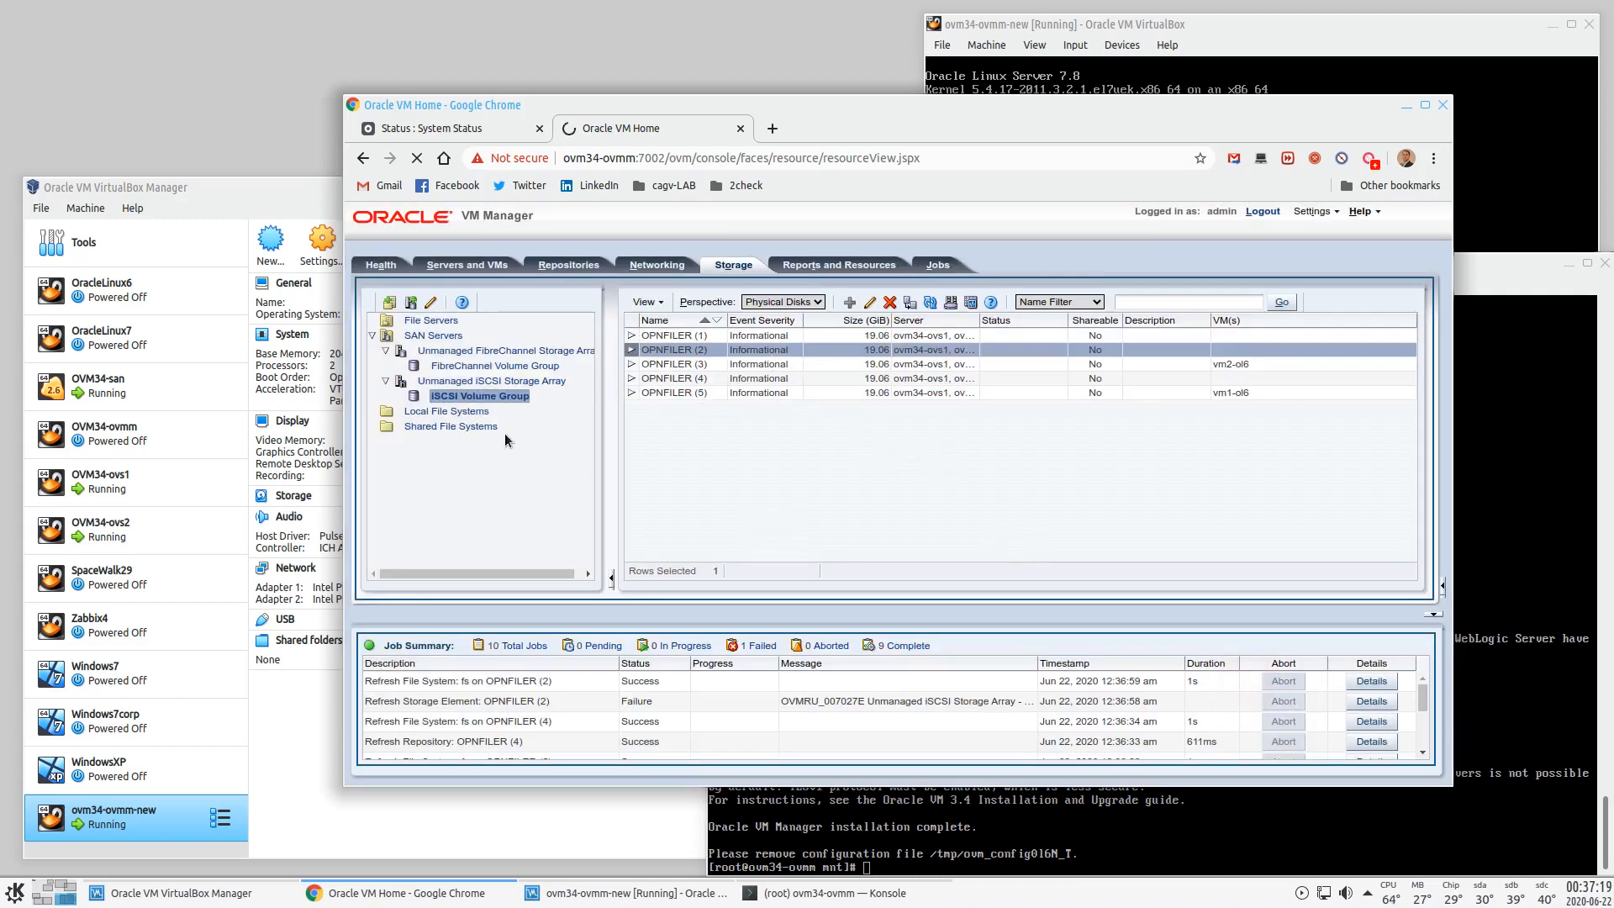
# - In Servers and VMs, select vm1-ol6 and check the VMs on ovm34-ovs1 and ovm34-ovs2
pyautogui.click(539, 266)
pyautogui.click(472, 262)
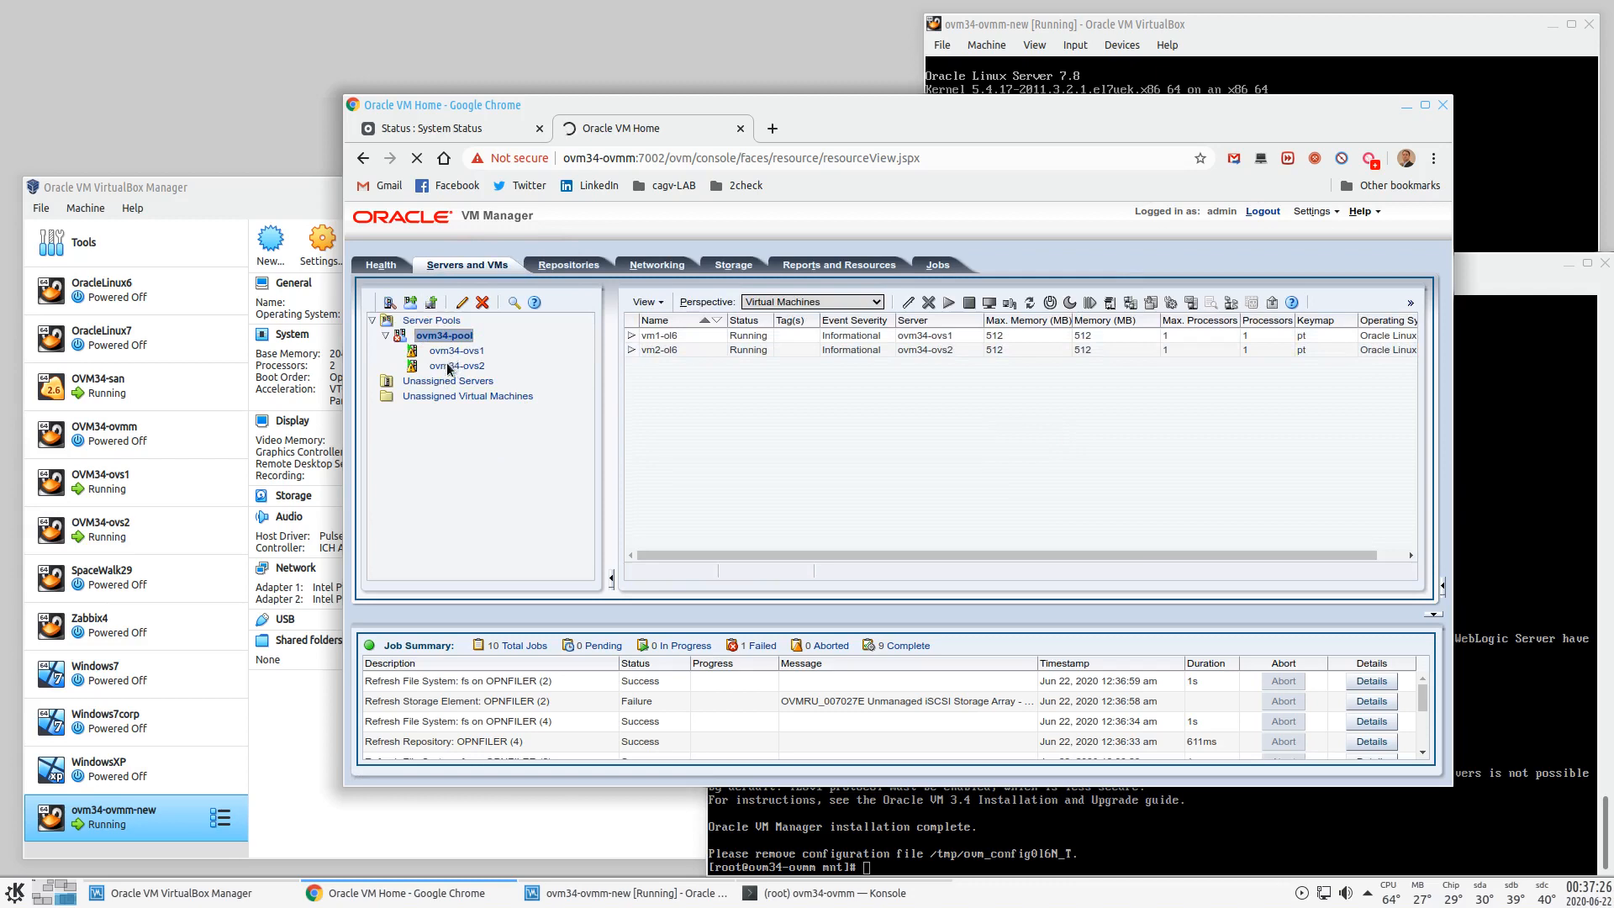
pyautogui.click(683, 340)
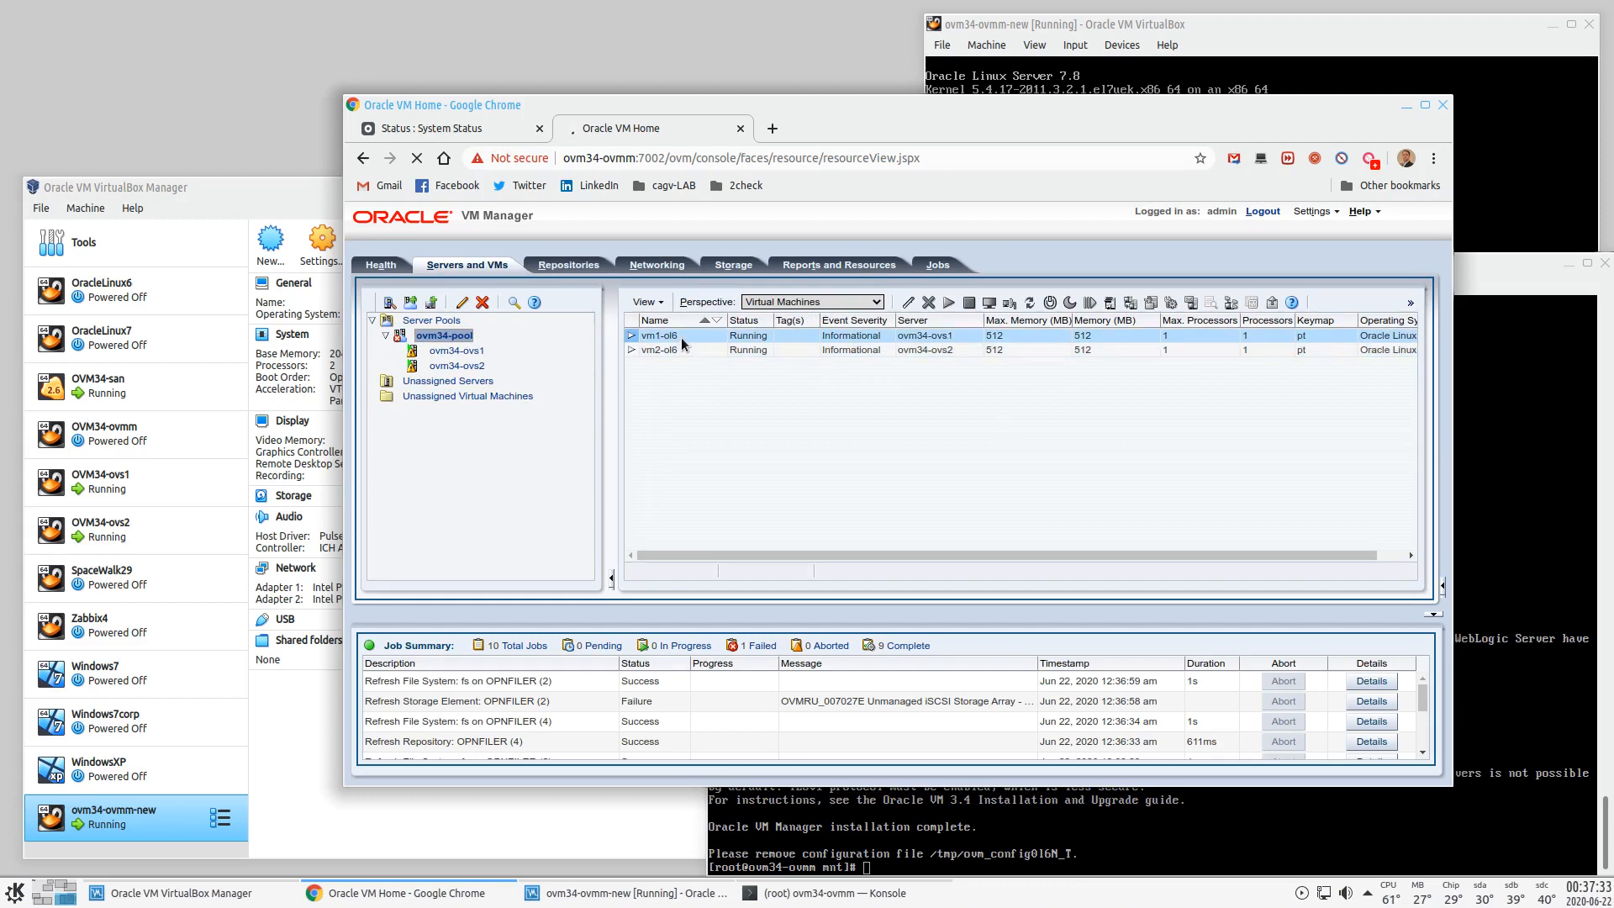
pyautogui.click(678, 335)
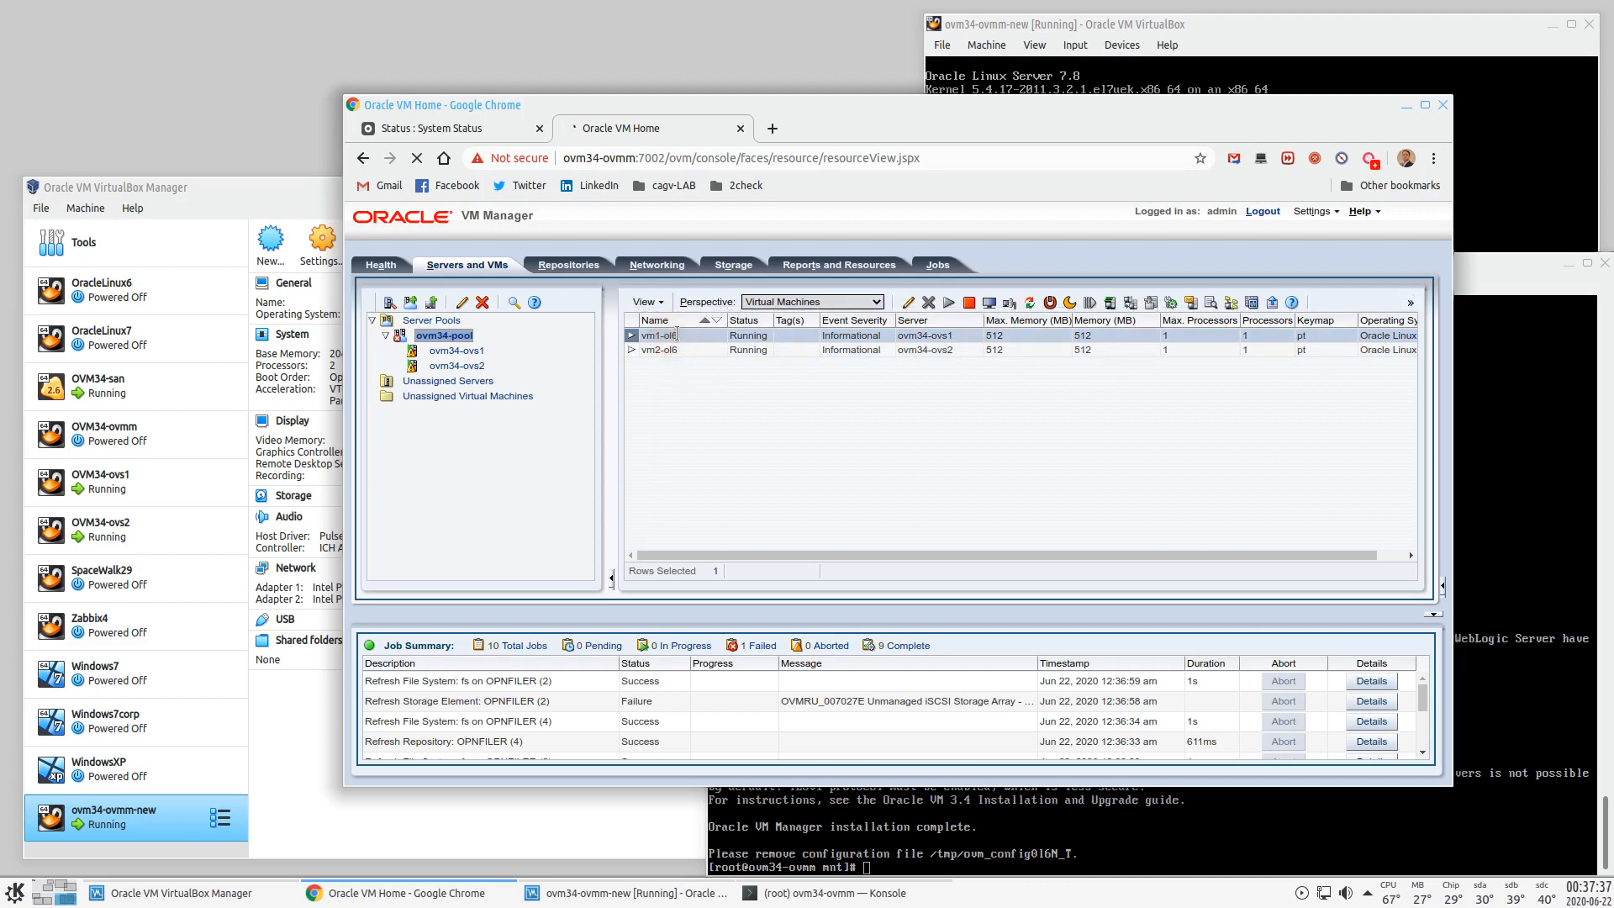
pyautogui.click(460, 353)
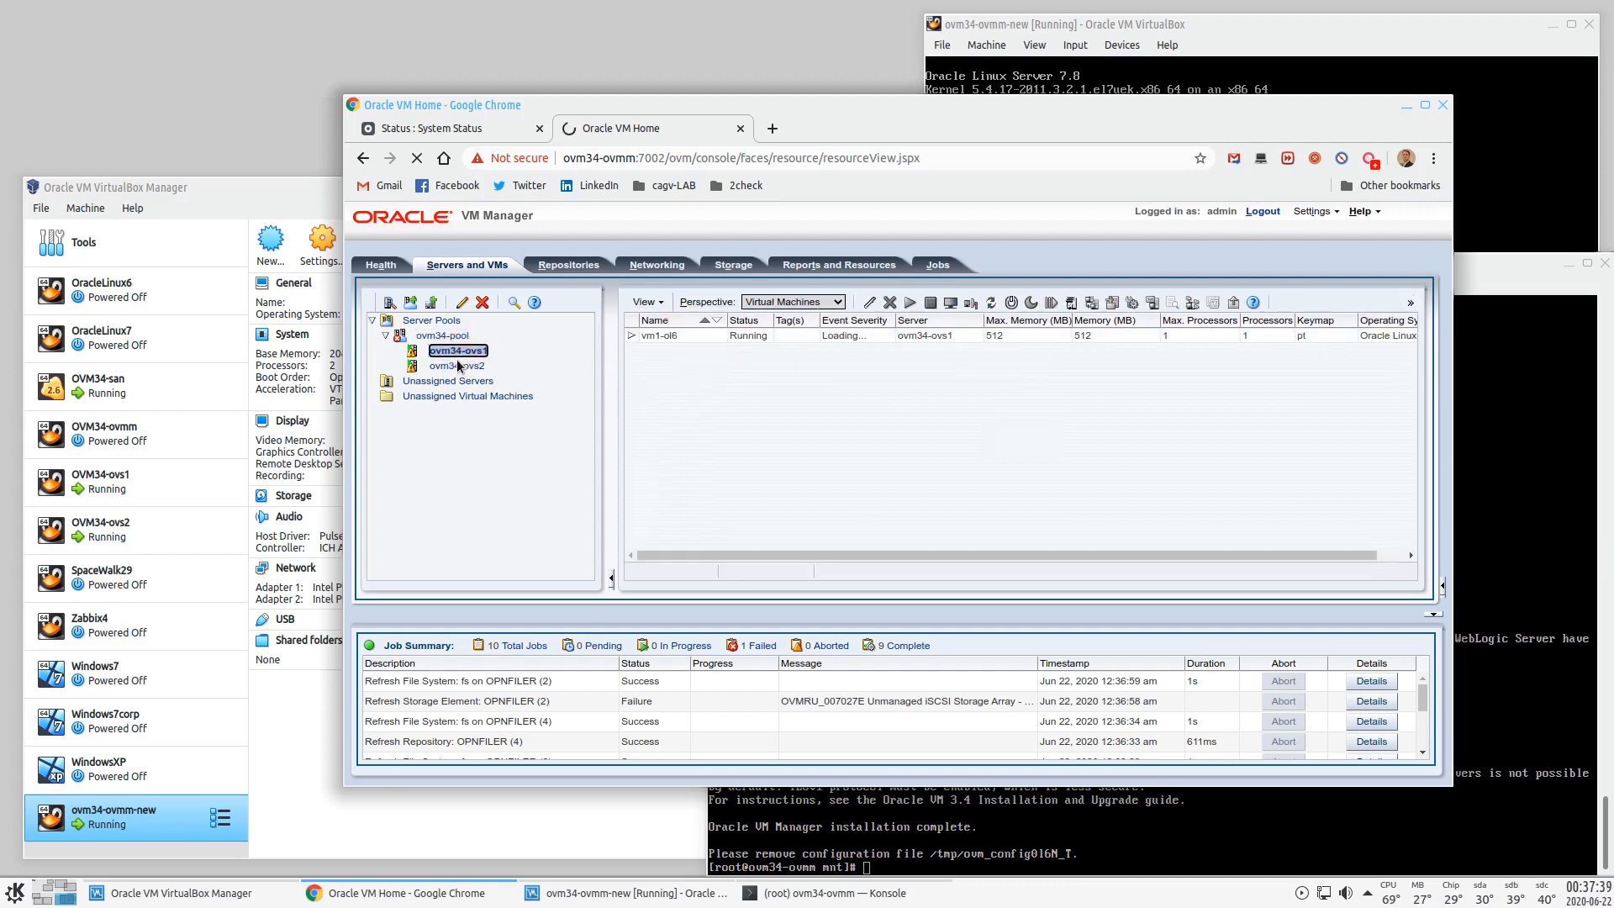
pyautogui.click(459, 367)
pyautogui.click(461, 354)
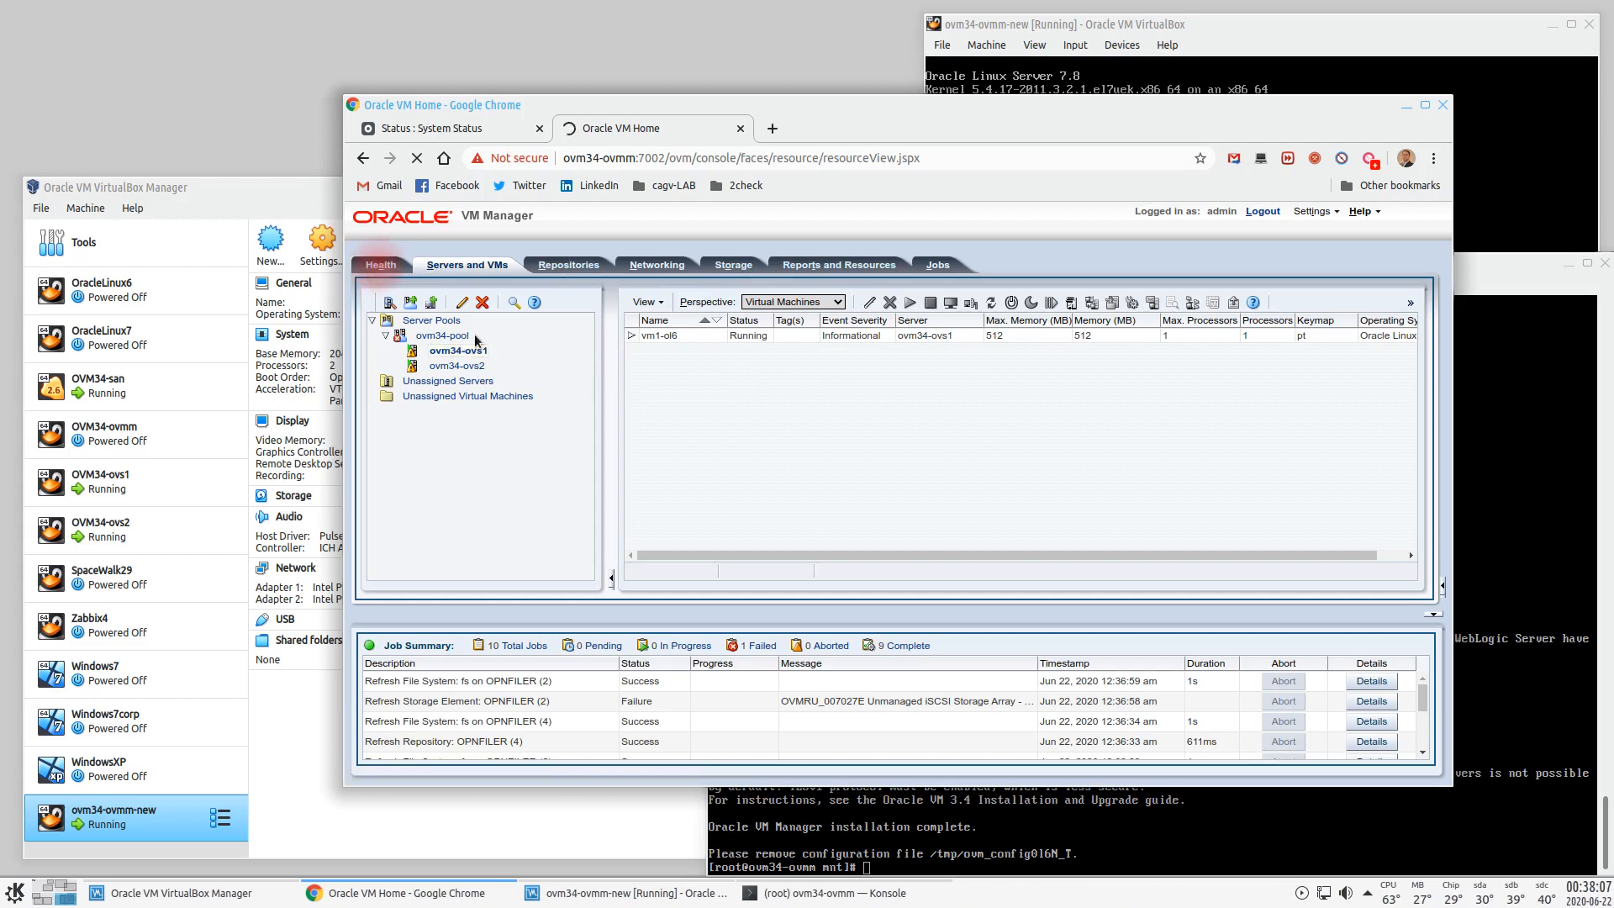
pyautogui.click(381, 265)
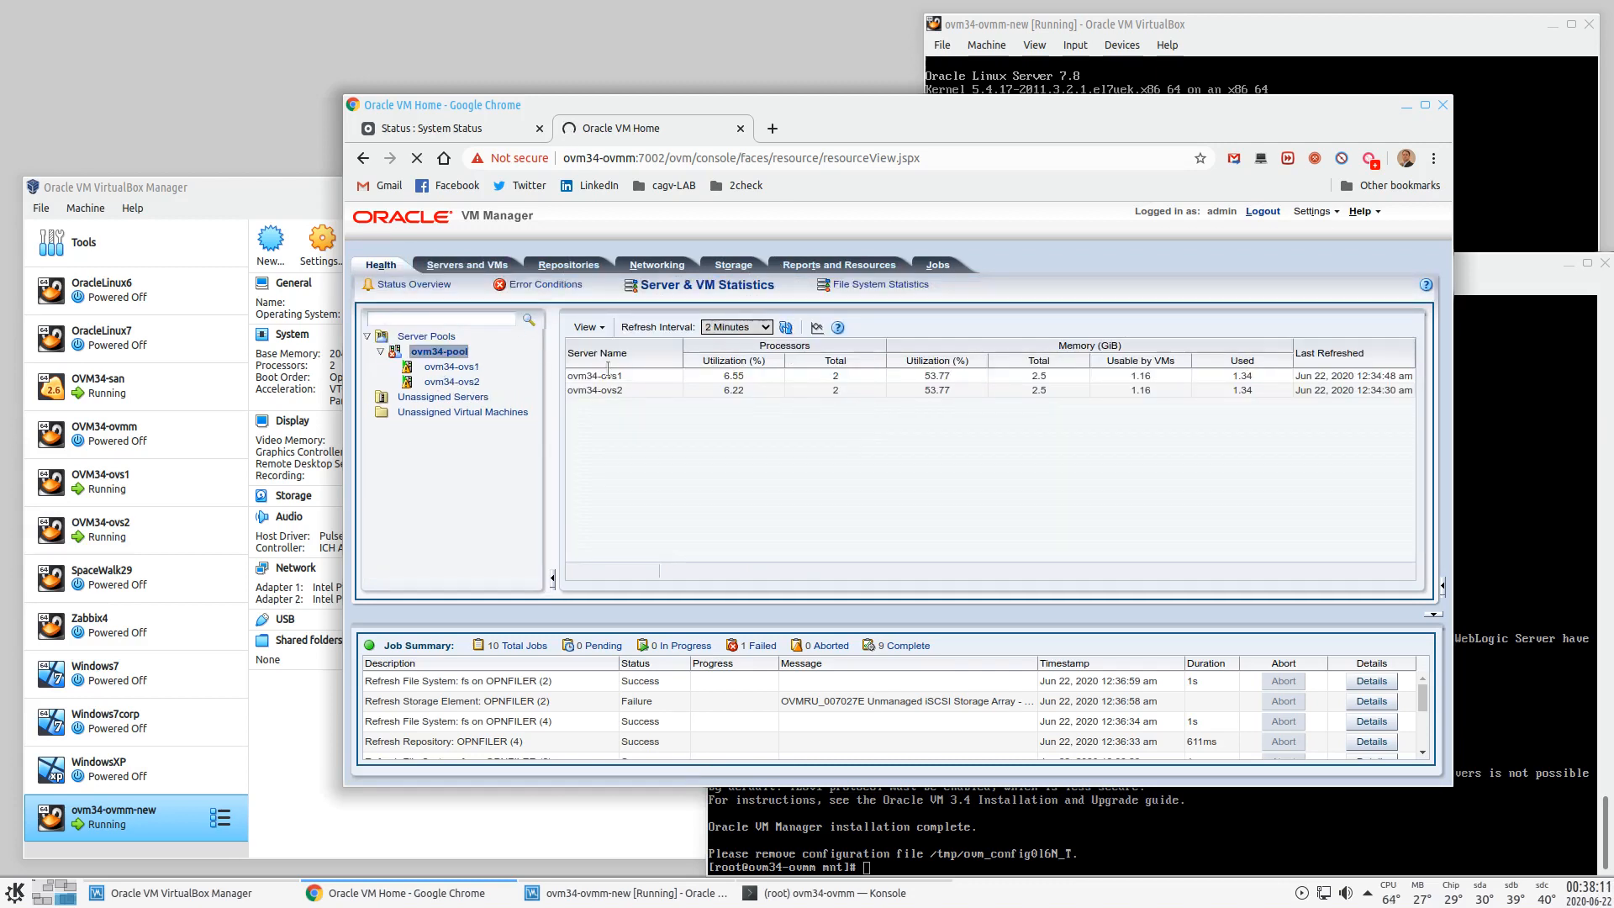
pyautogui.click(543, 285)
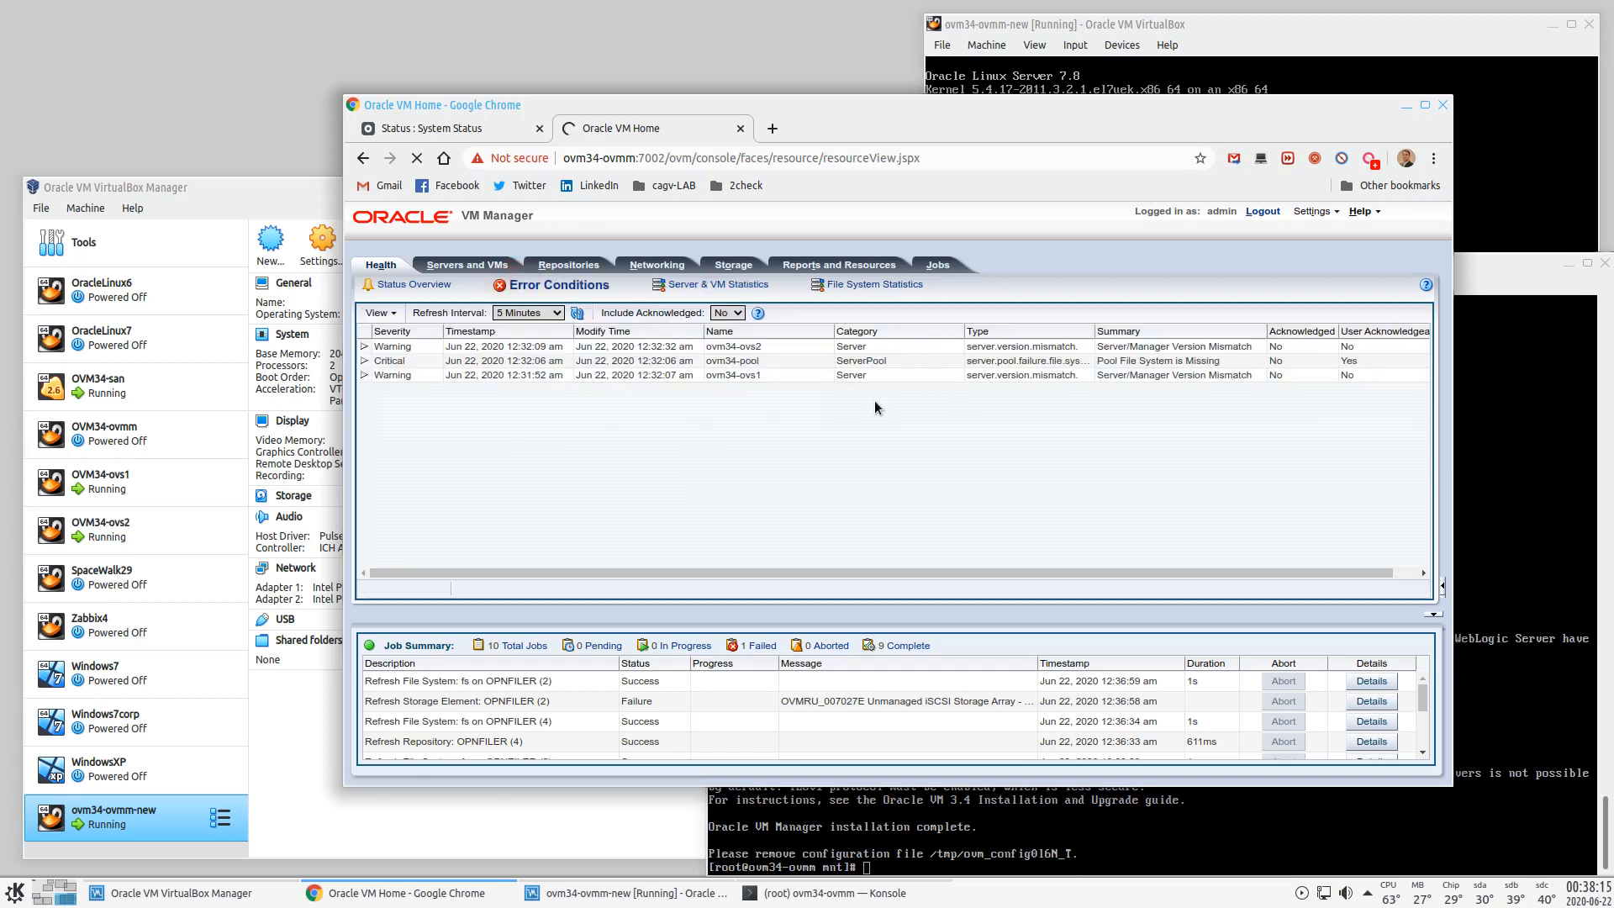
pyautogui.click(715, 285)
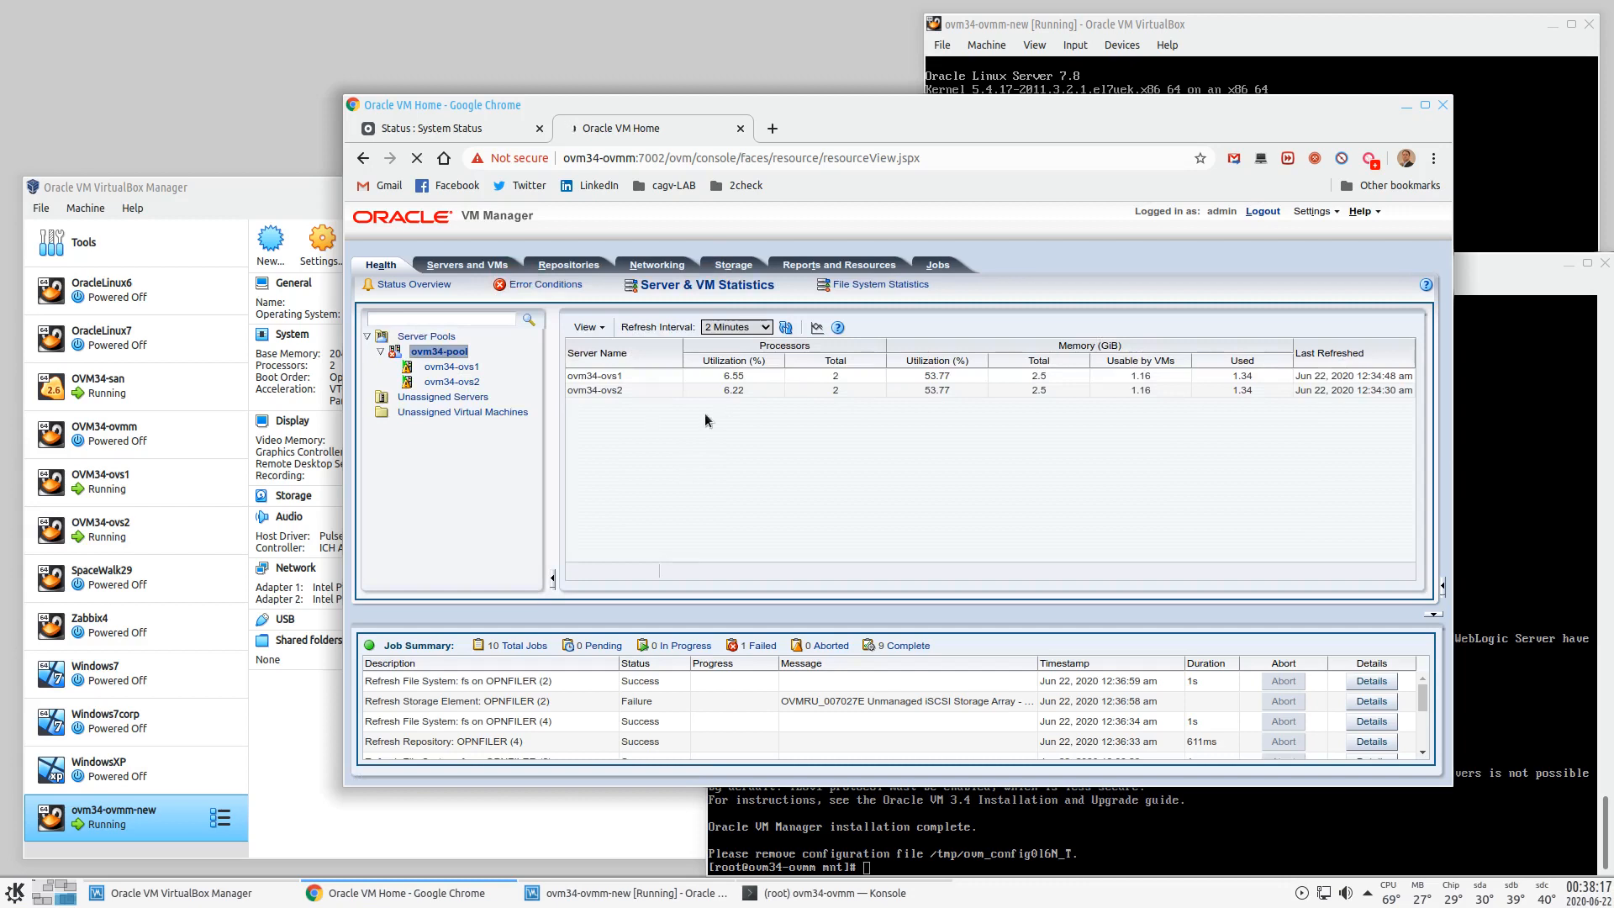
pyautogui.click(419, 285)
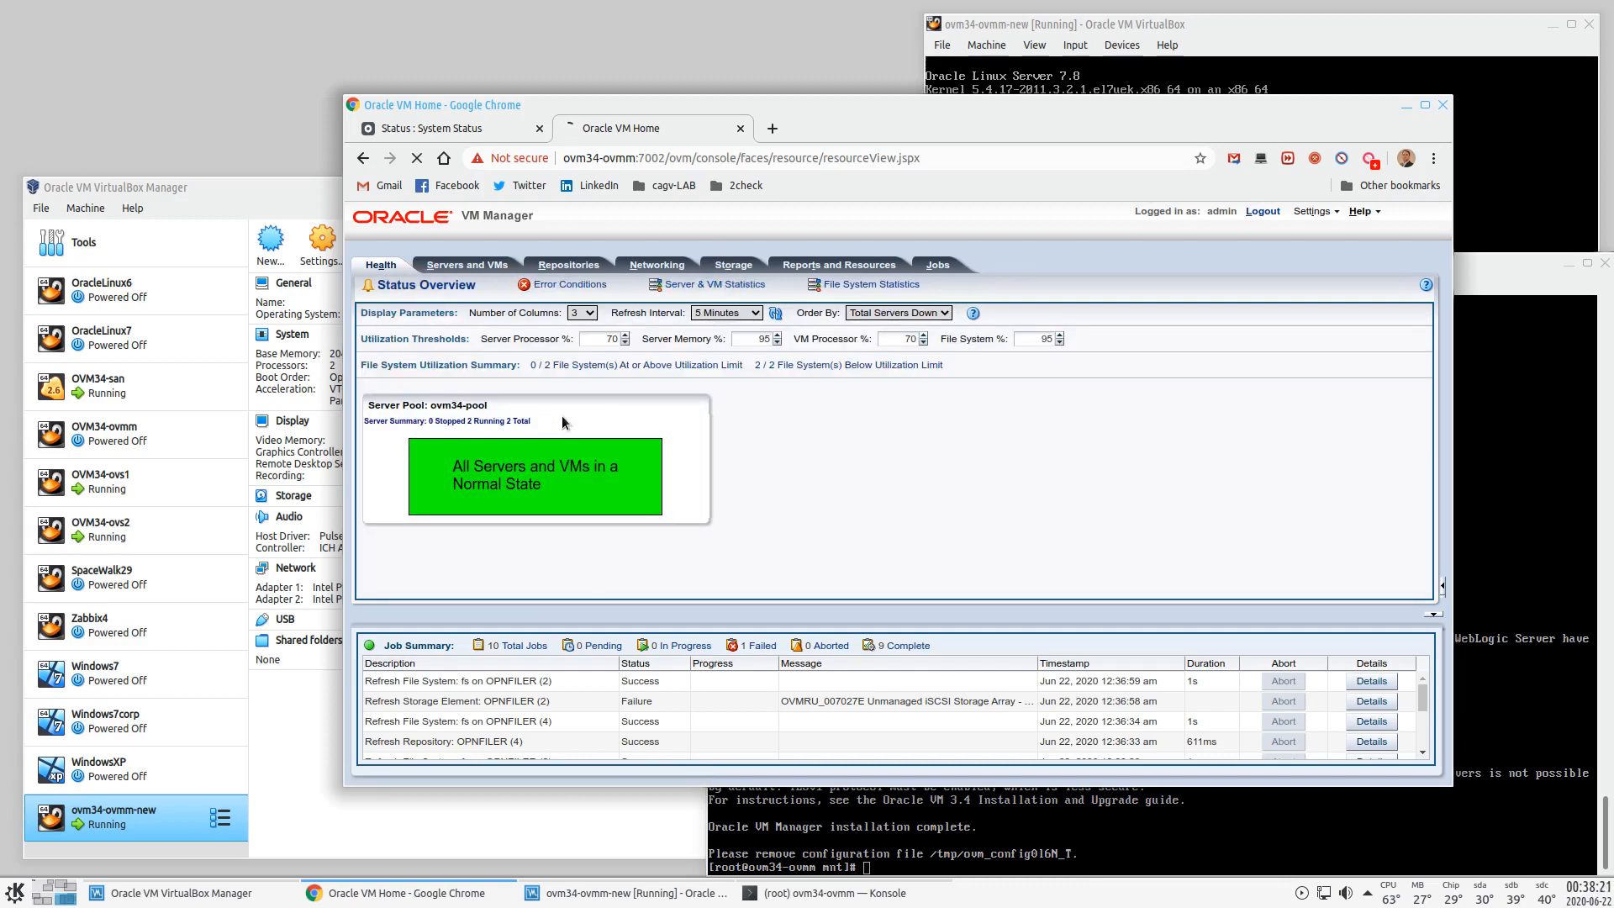
pyautogui.click(467, 265)
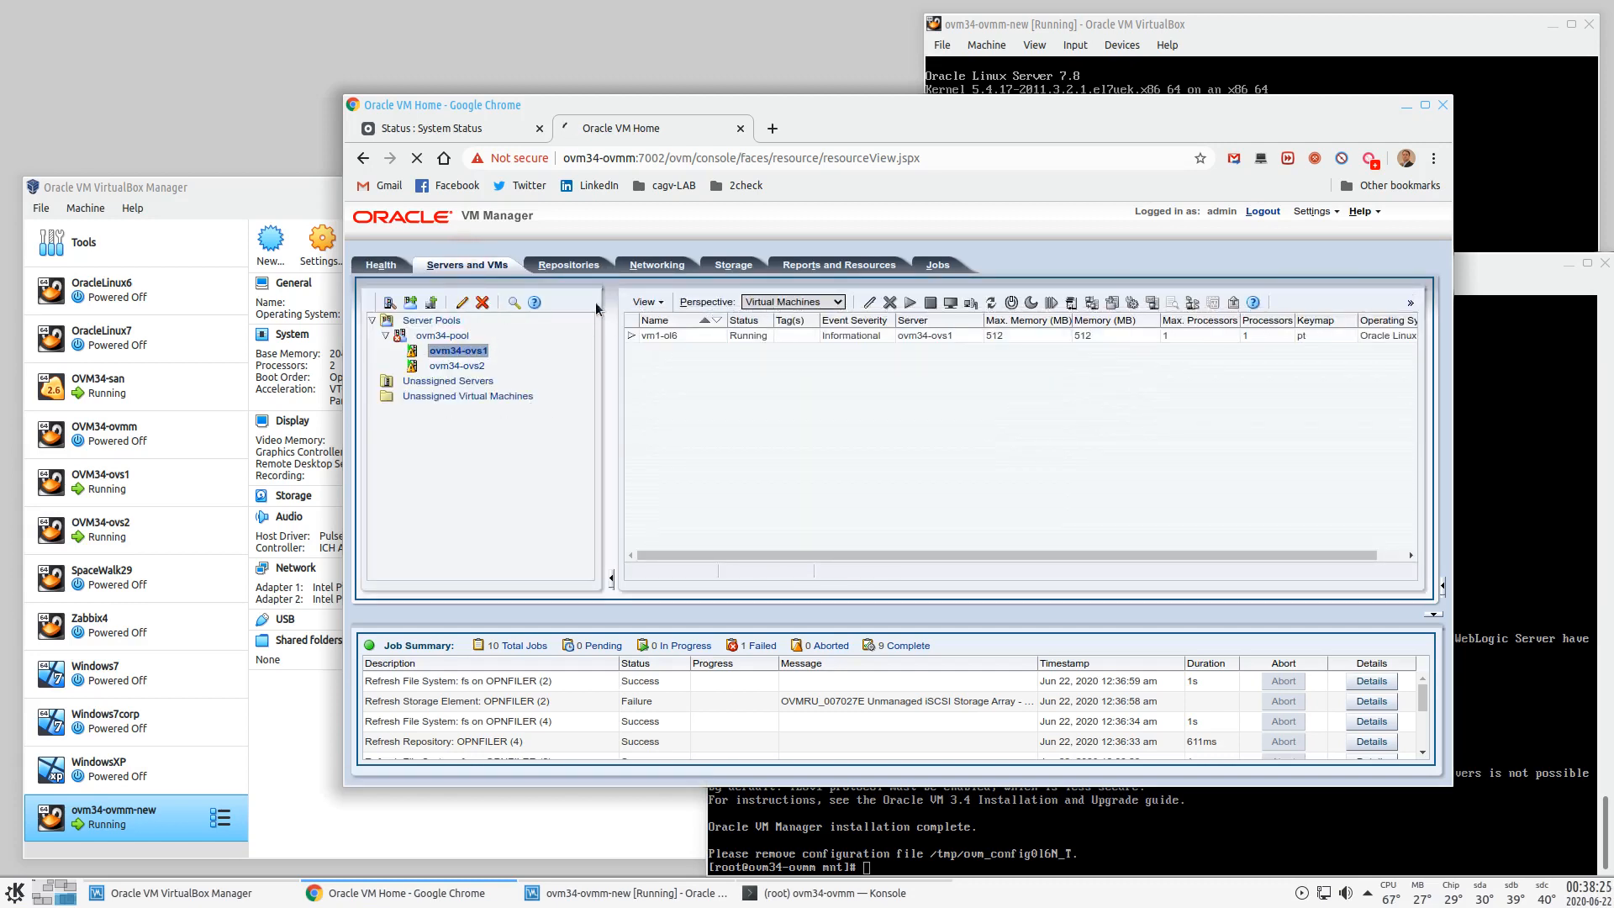
pyautogui.click(769, 338)
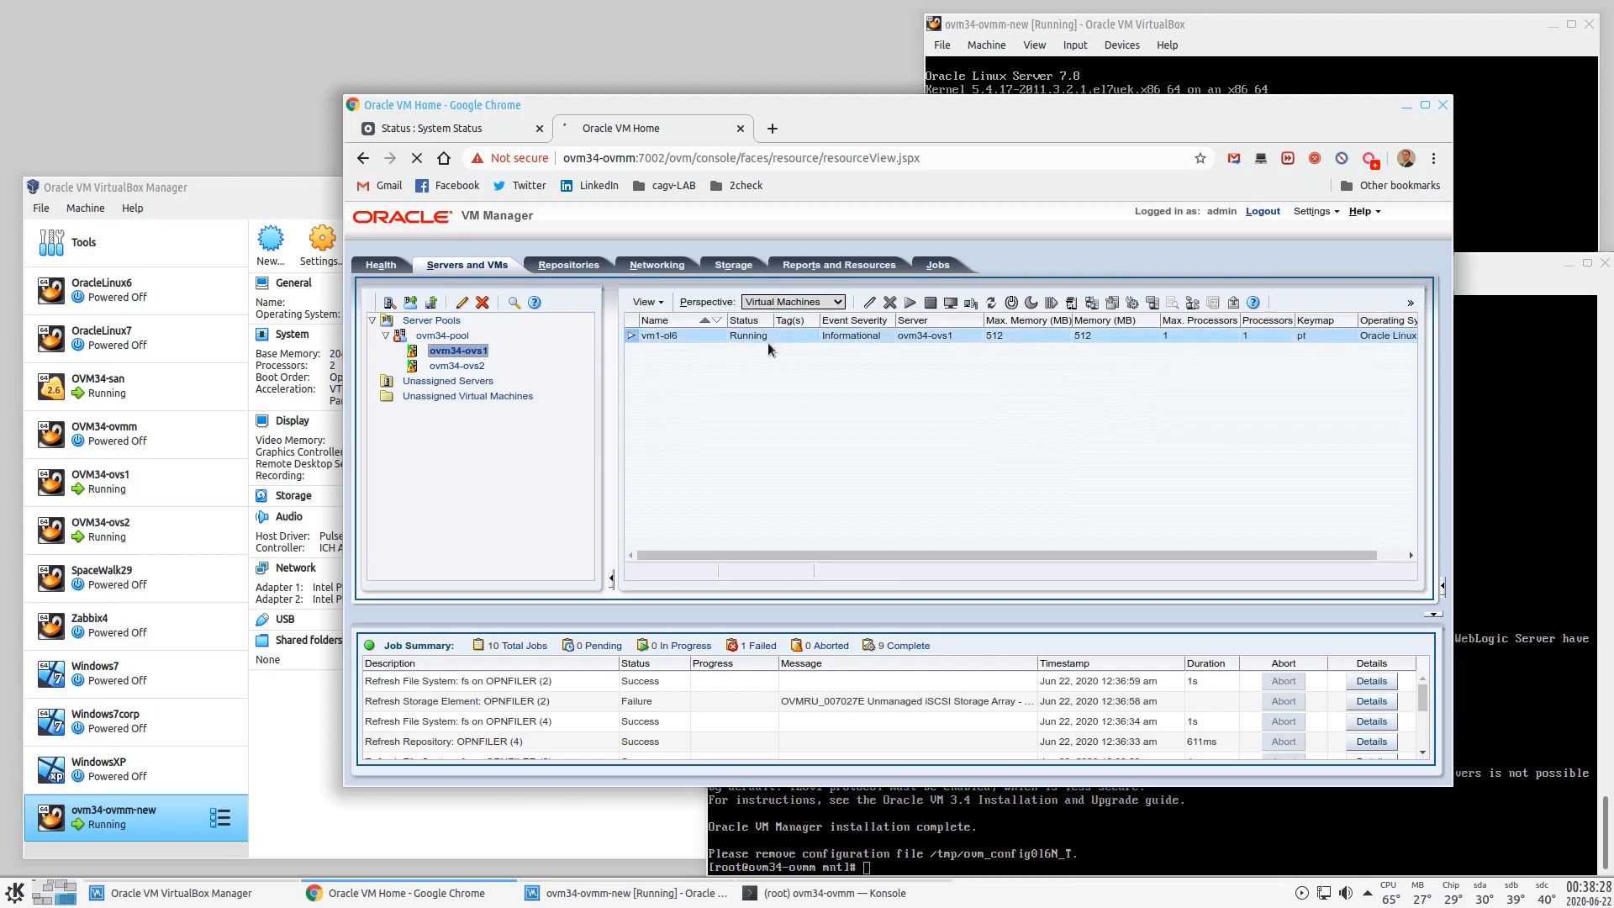
pyautogui.click(871, 302)
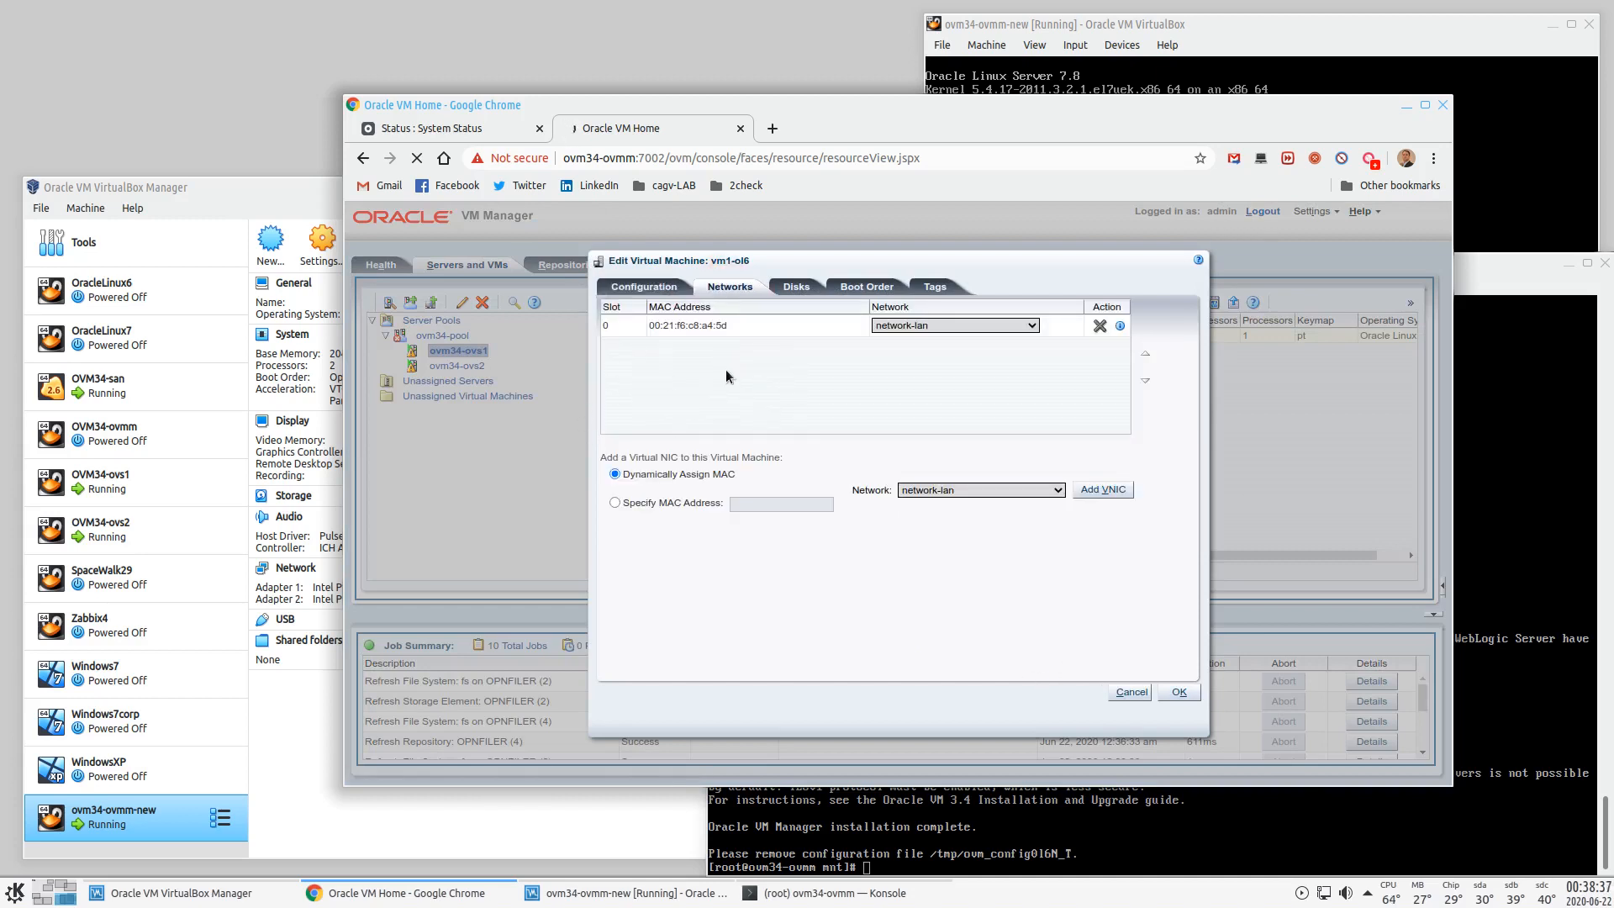
pyautogui.click(828, 334)
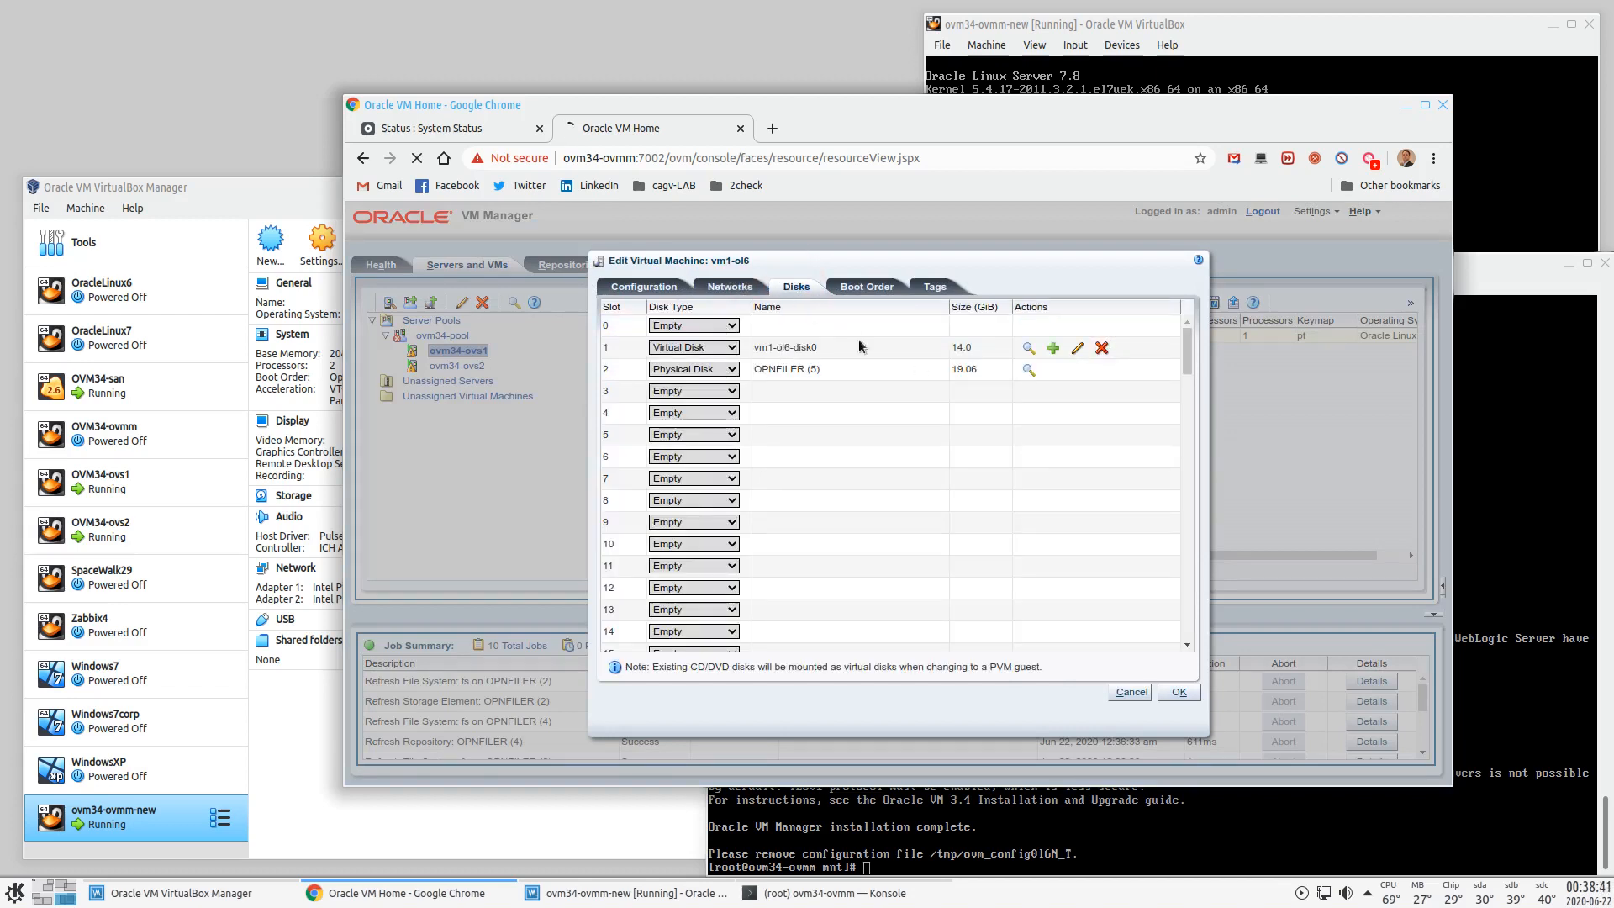
pyautogui.click(1133, 693)
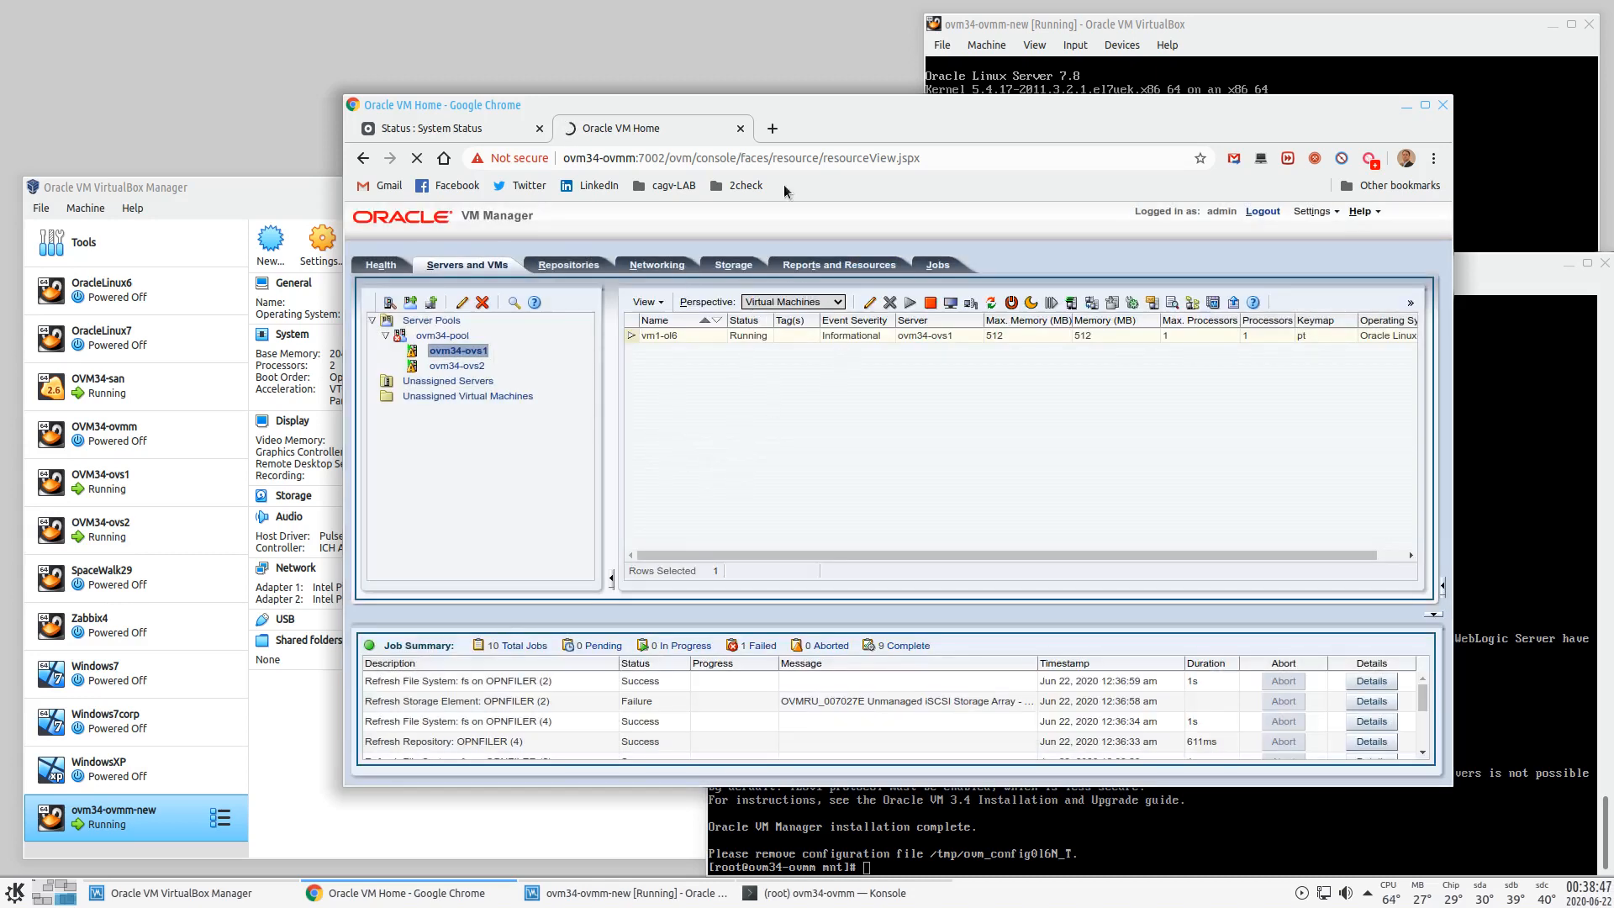
# - Move the browser window to Desktop 3 and switch to that desktop
pyautogui.rightClick(827, 101)
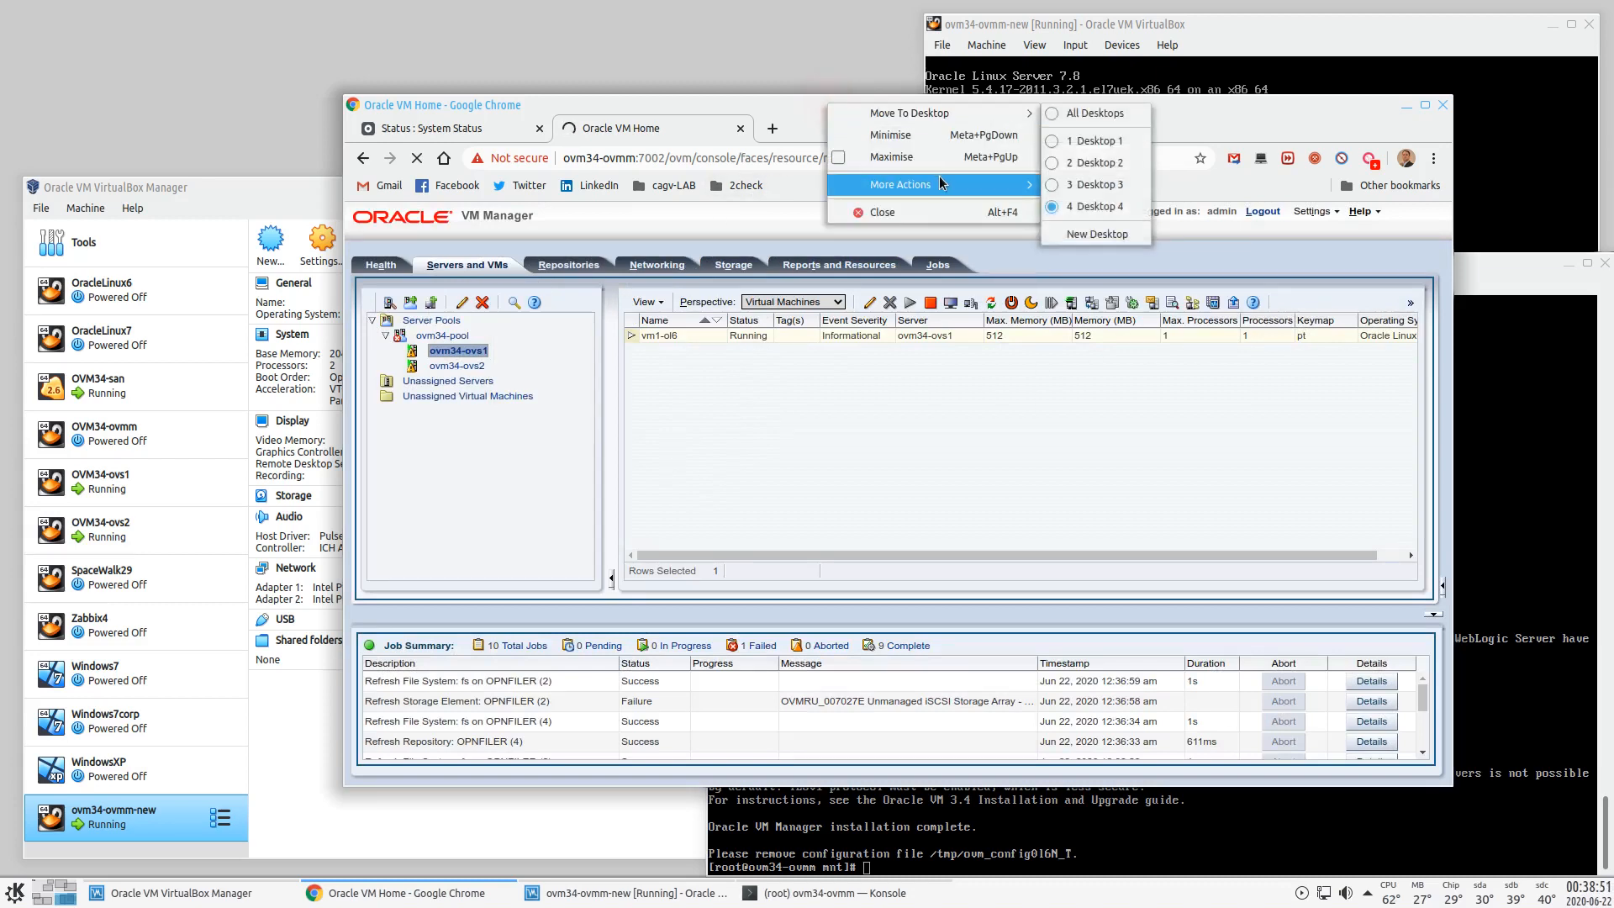
pyautogui.moveTo(1020, 113)
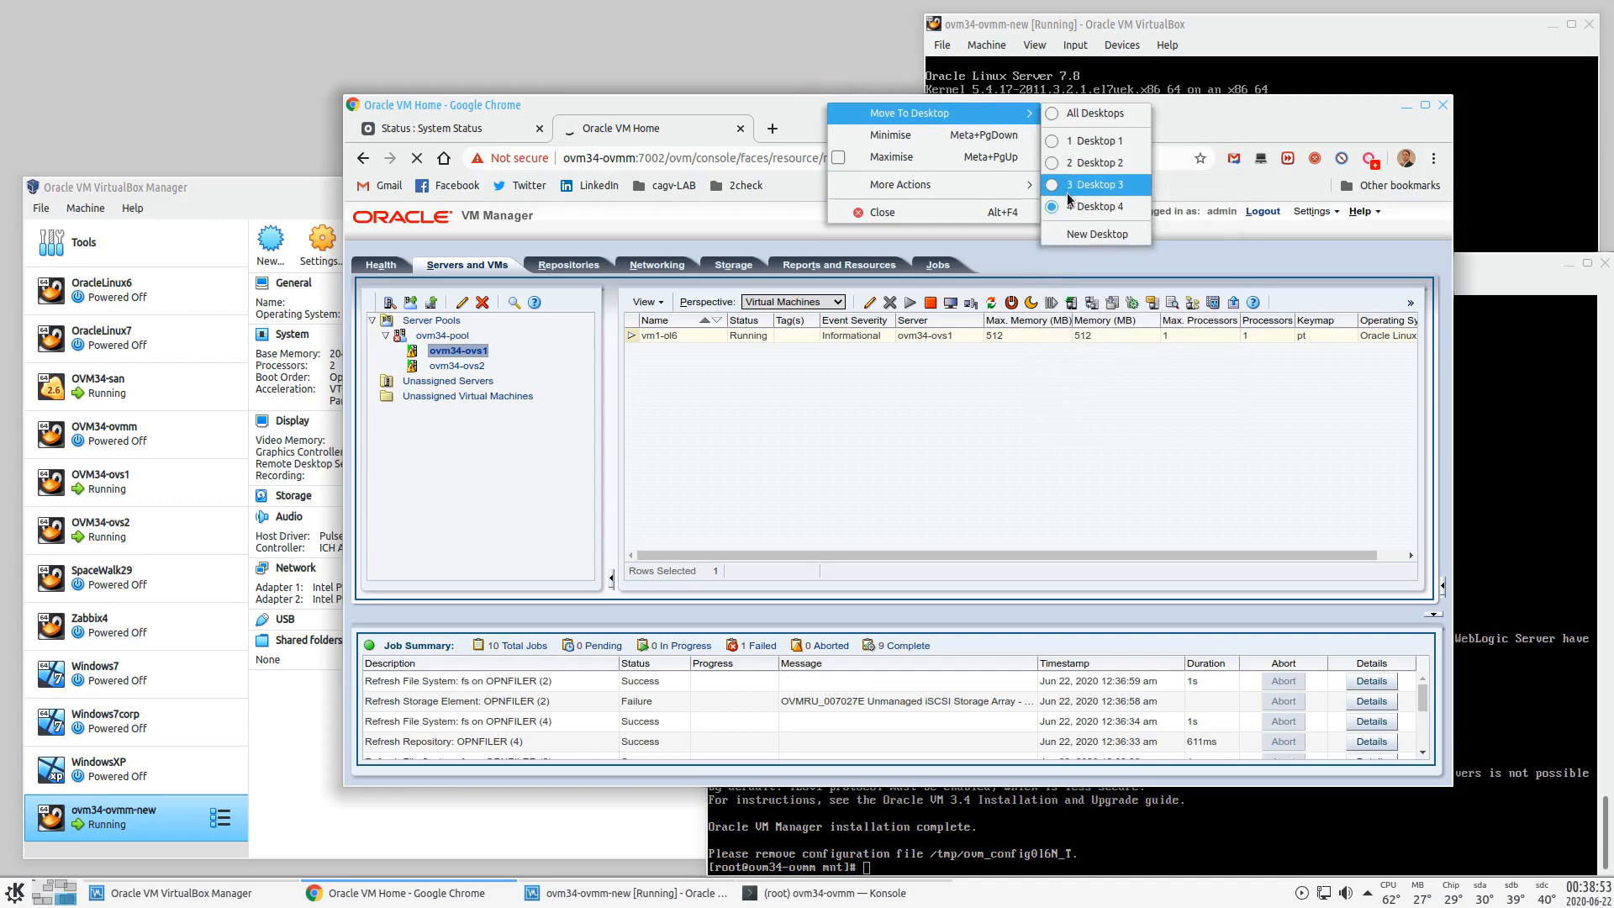
pyautogui.click(1093, 185)
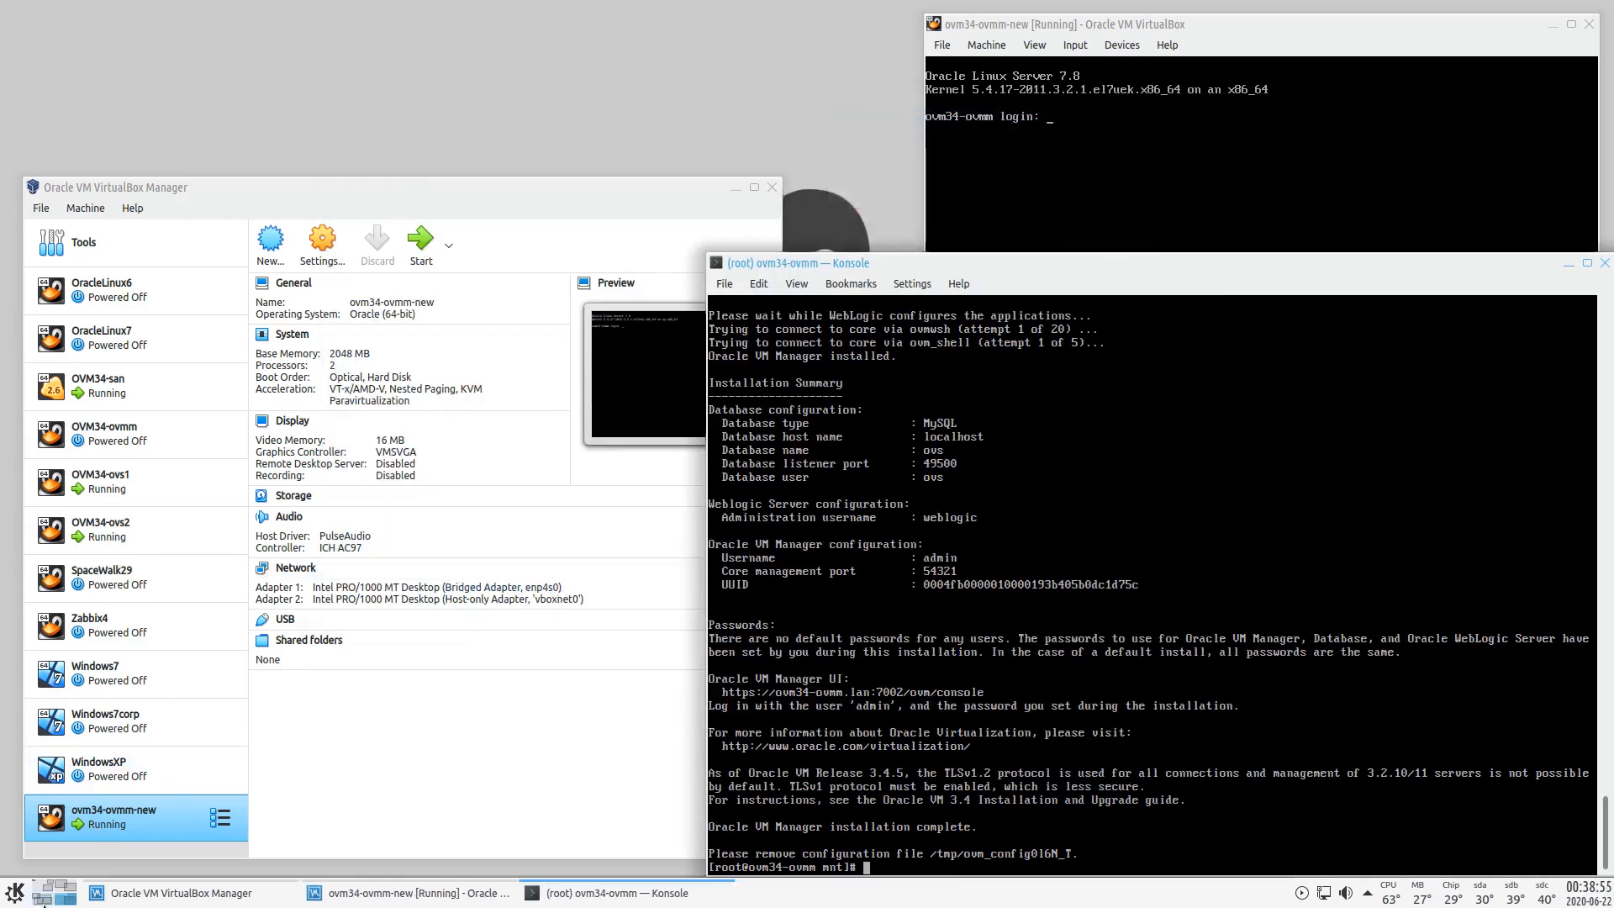
pyautogui.click(44, 901)
# - Move the browser window to Desktop 2 and switch to it beside the VM terminals
pyautogui.rightClick(740, 99)
pyautogui.moveTo(845, 110)
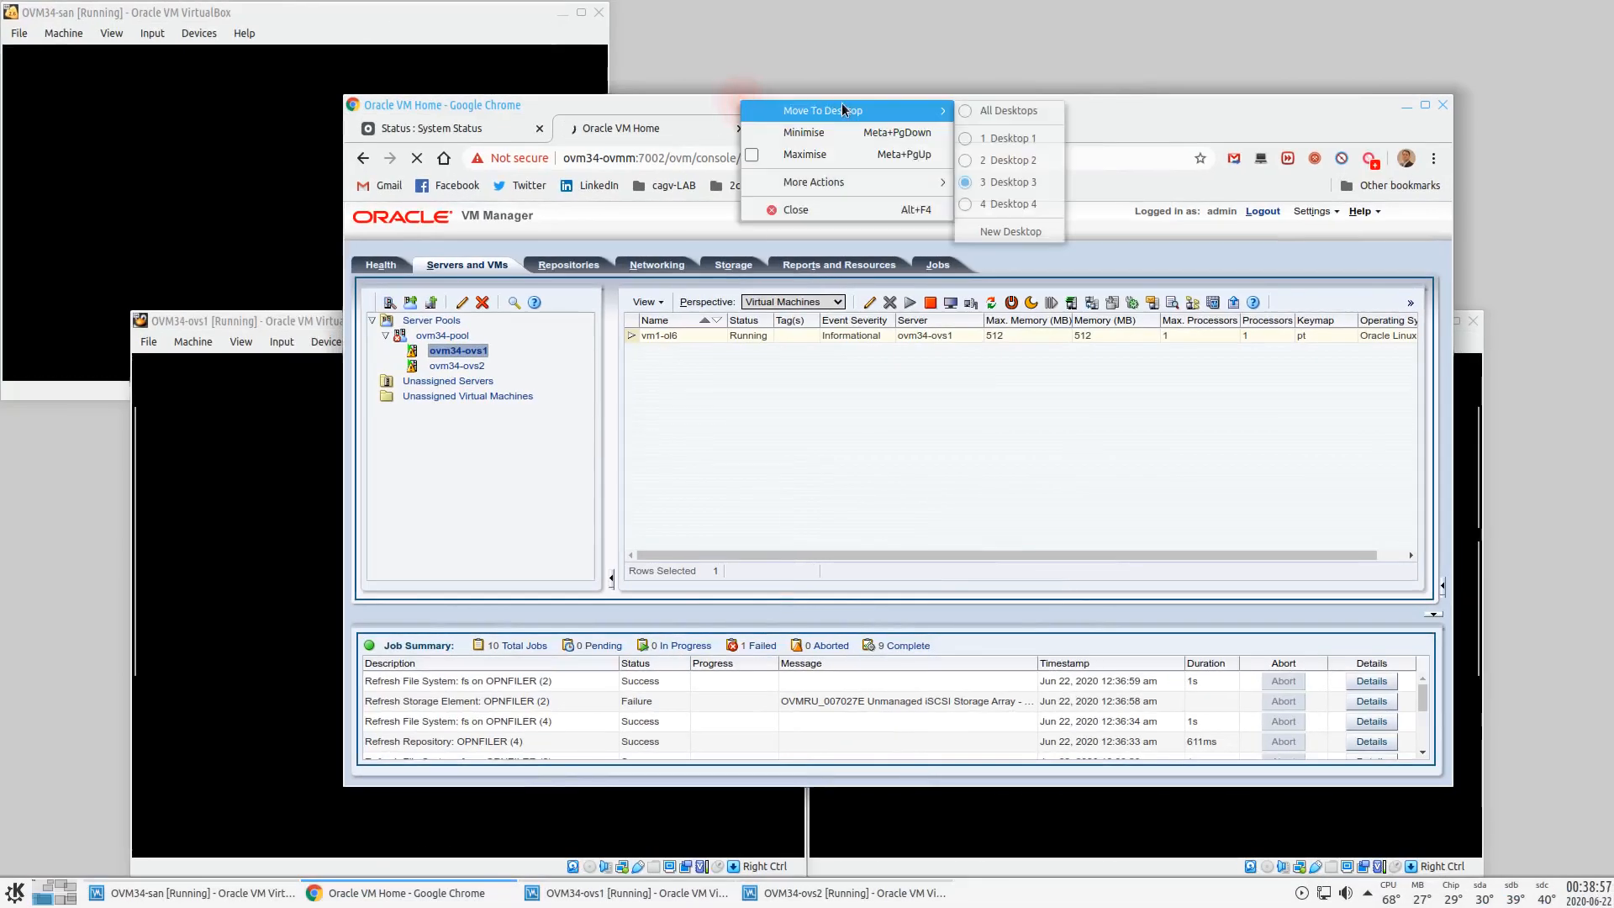
pyautogui.click(1009, 160)
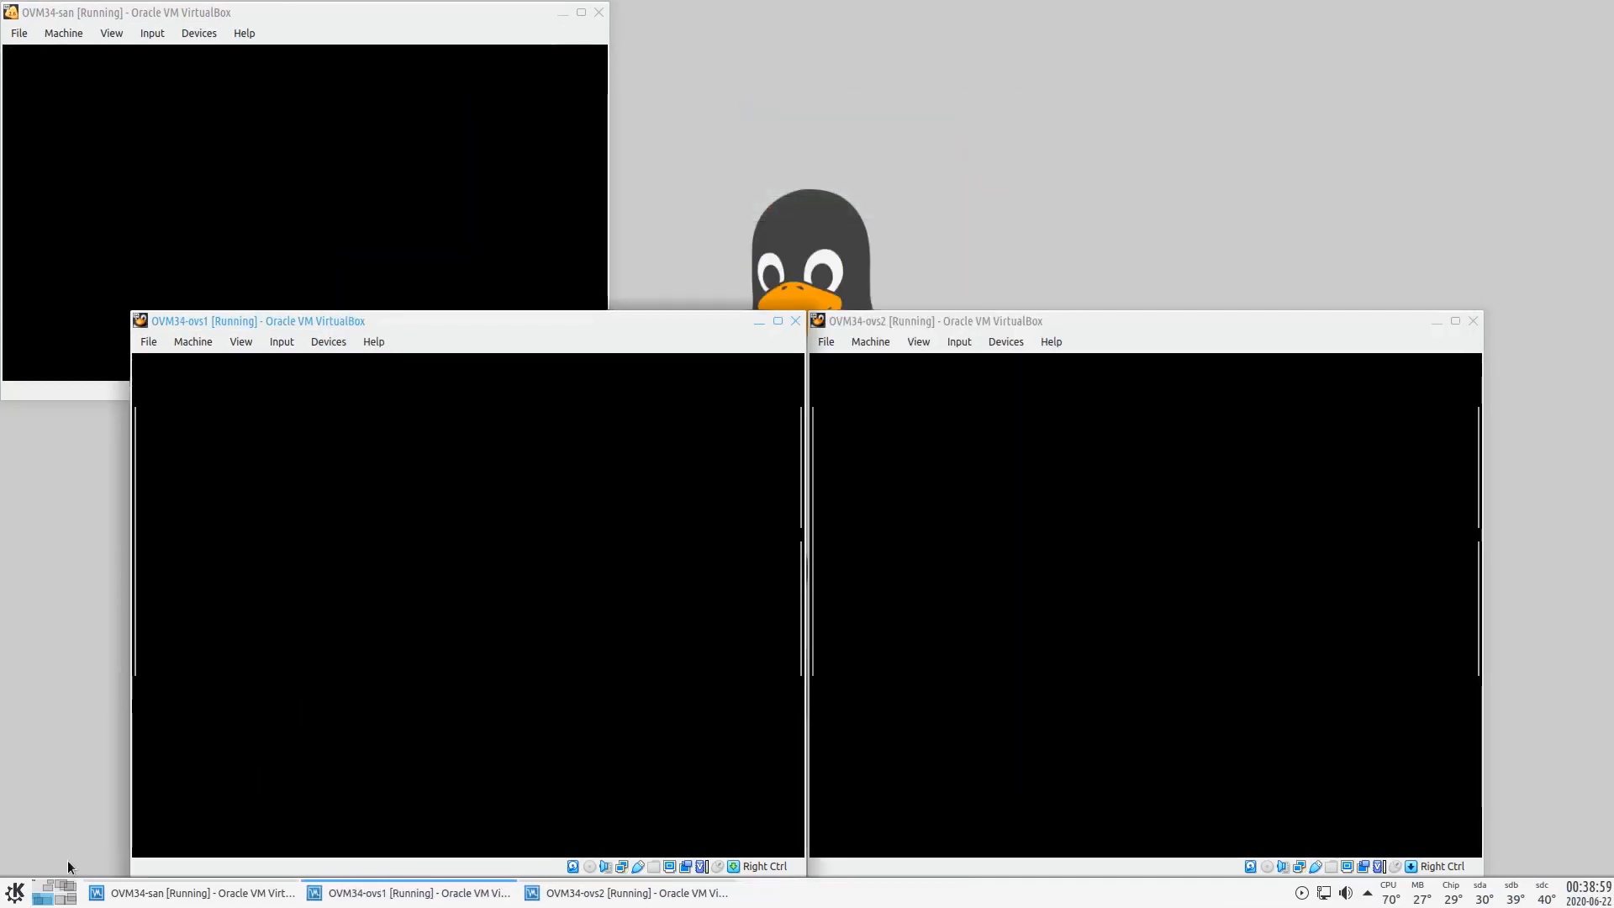
pyautogui.click(66, 886)
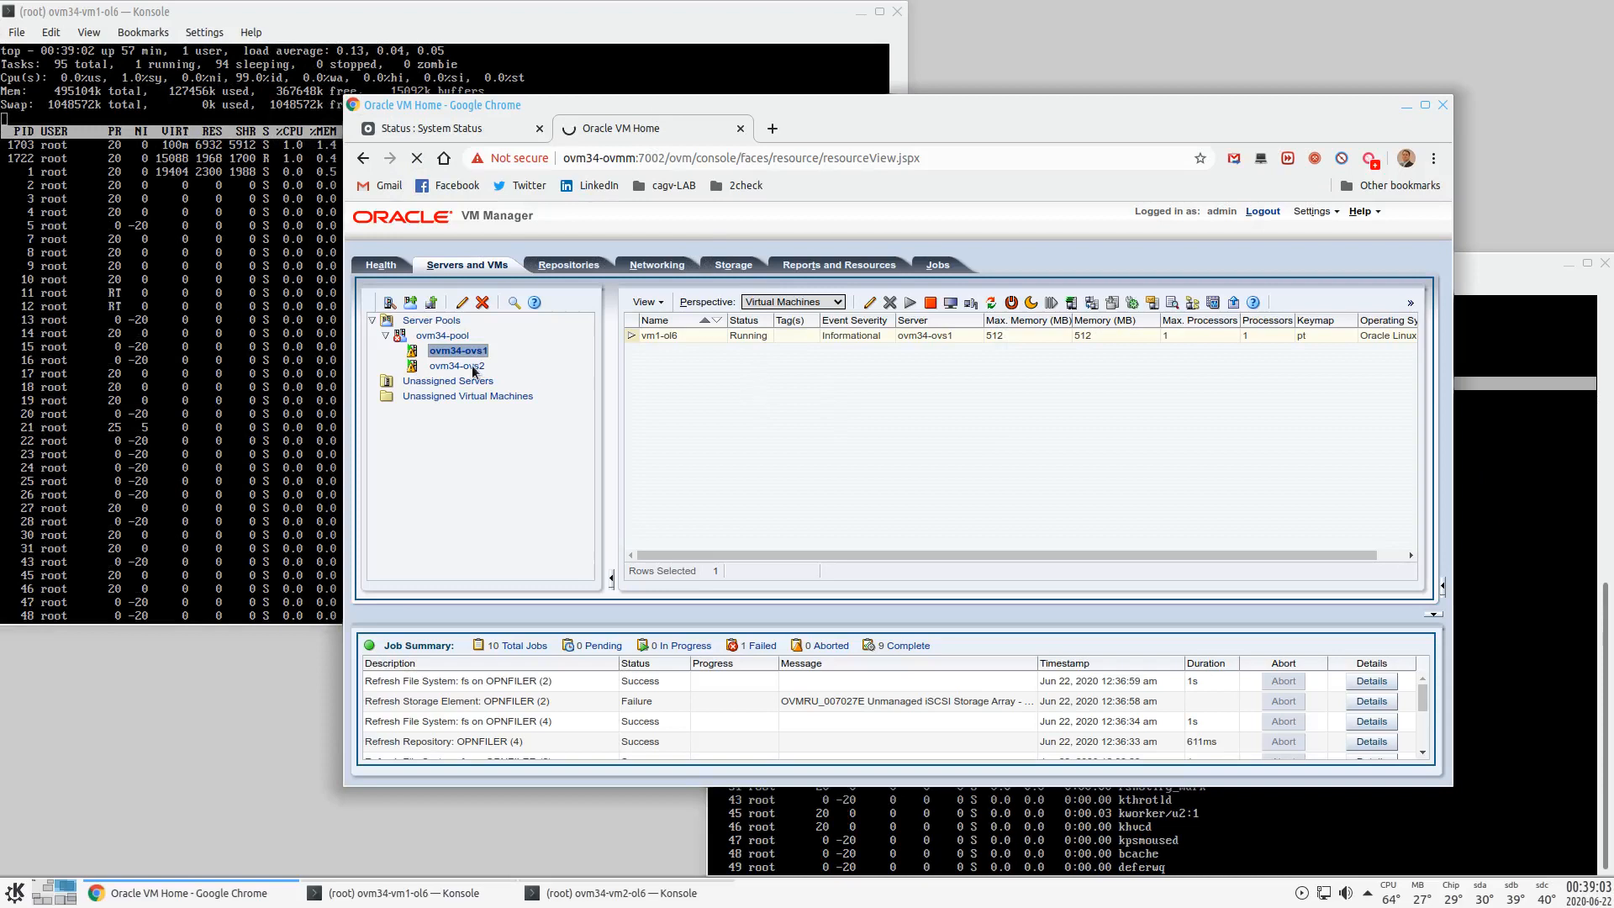
# - Stop the vm1-ol6 virtual machine and confirm
pyautogui.click(663, 336)
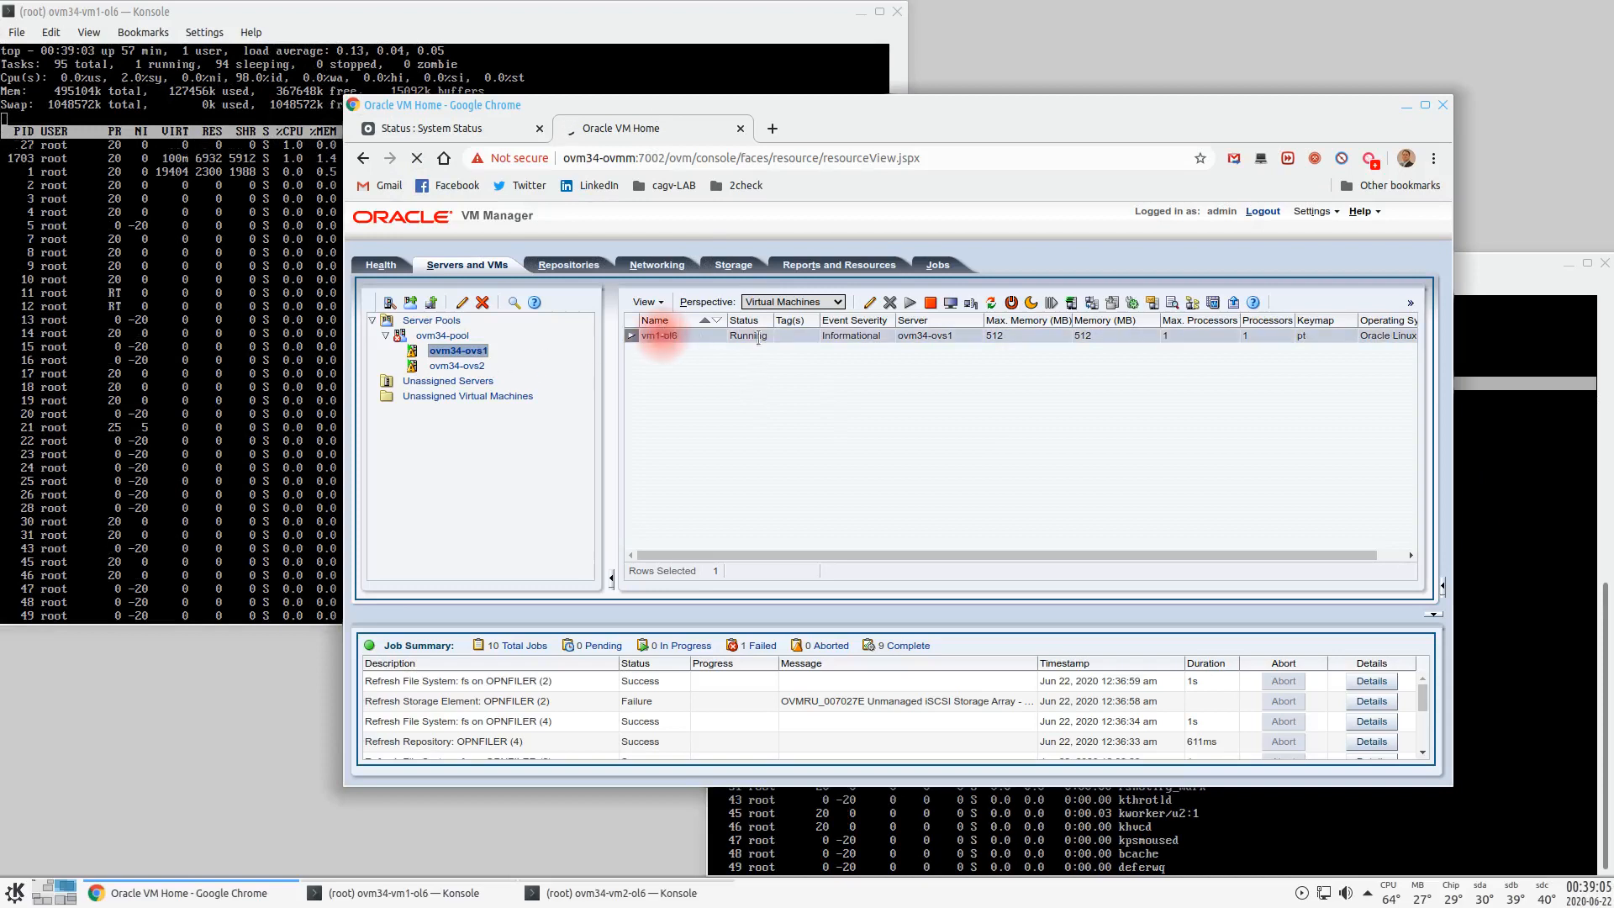
pyautogui.click(929, 304)
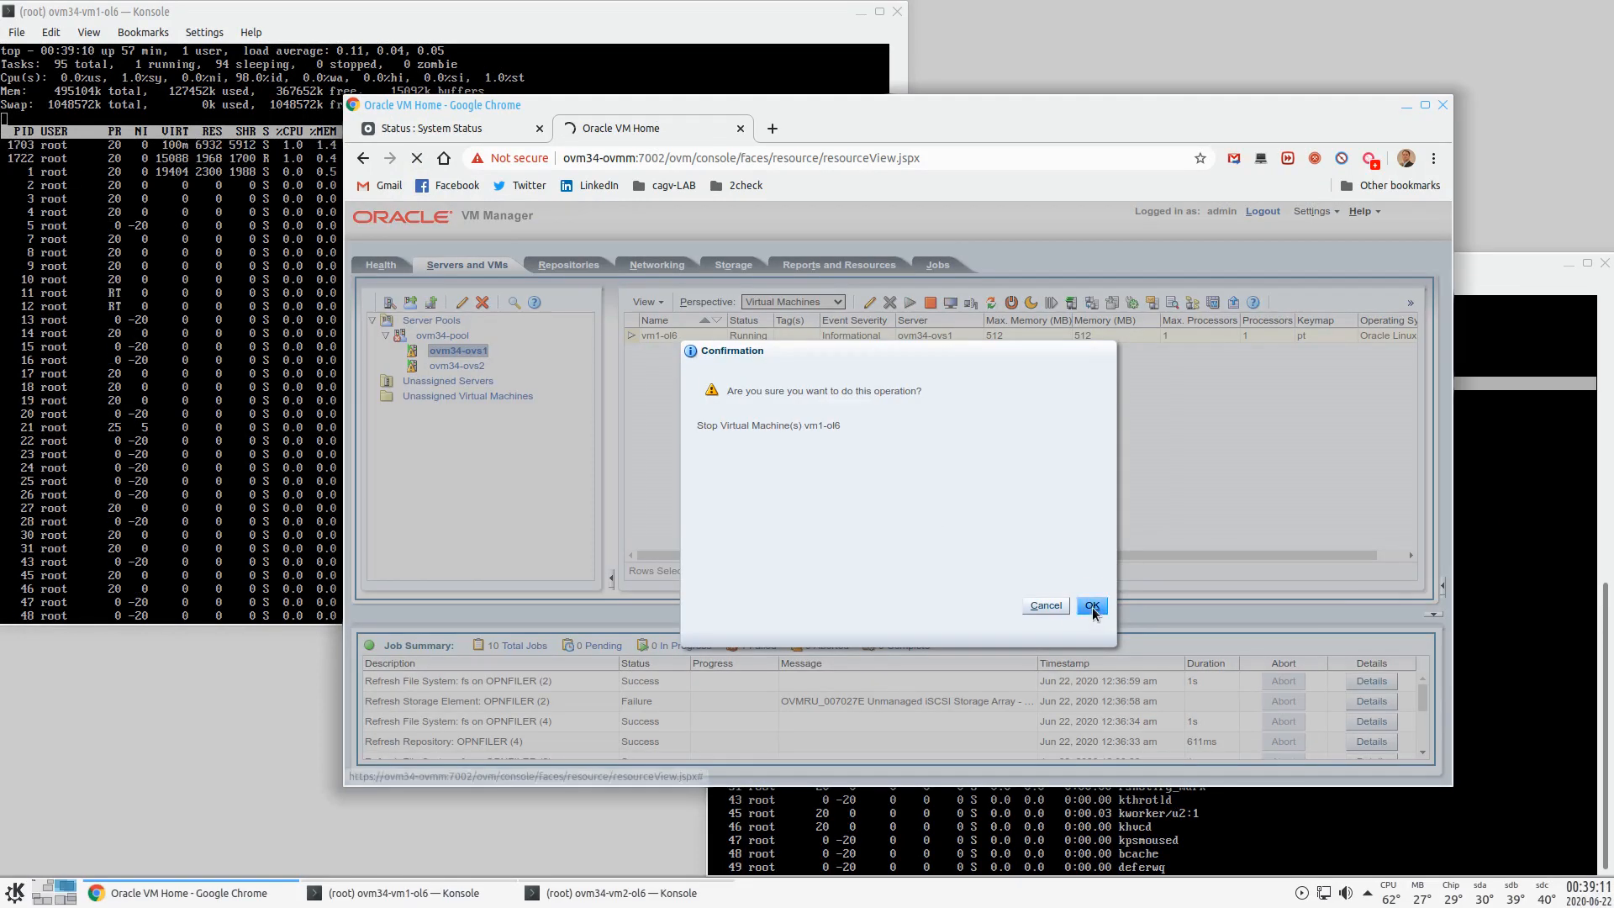
pyautogui.click(1092, 605)
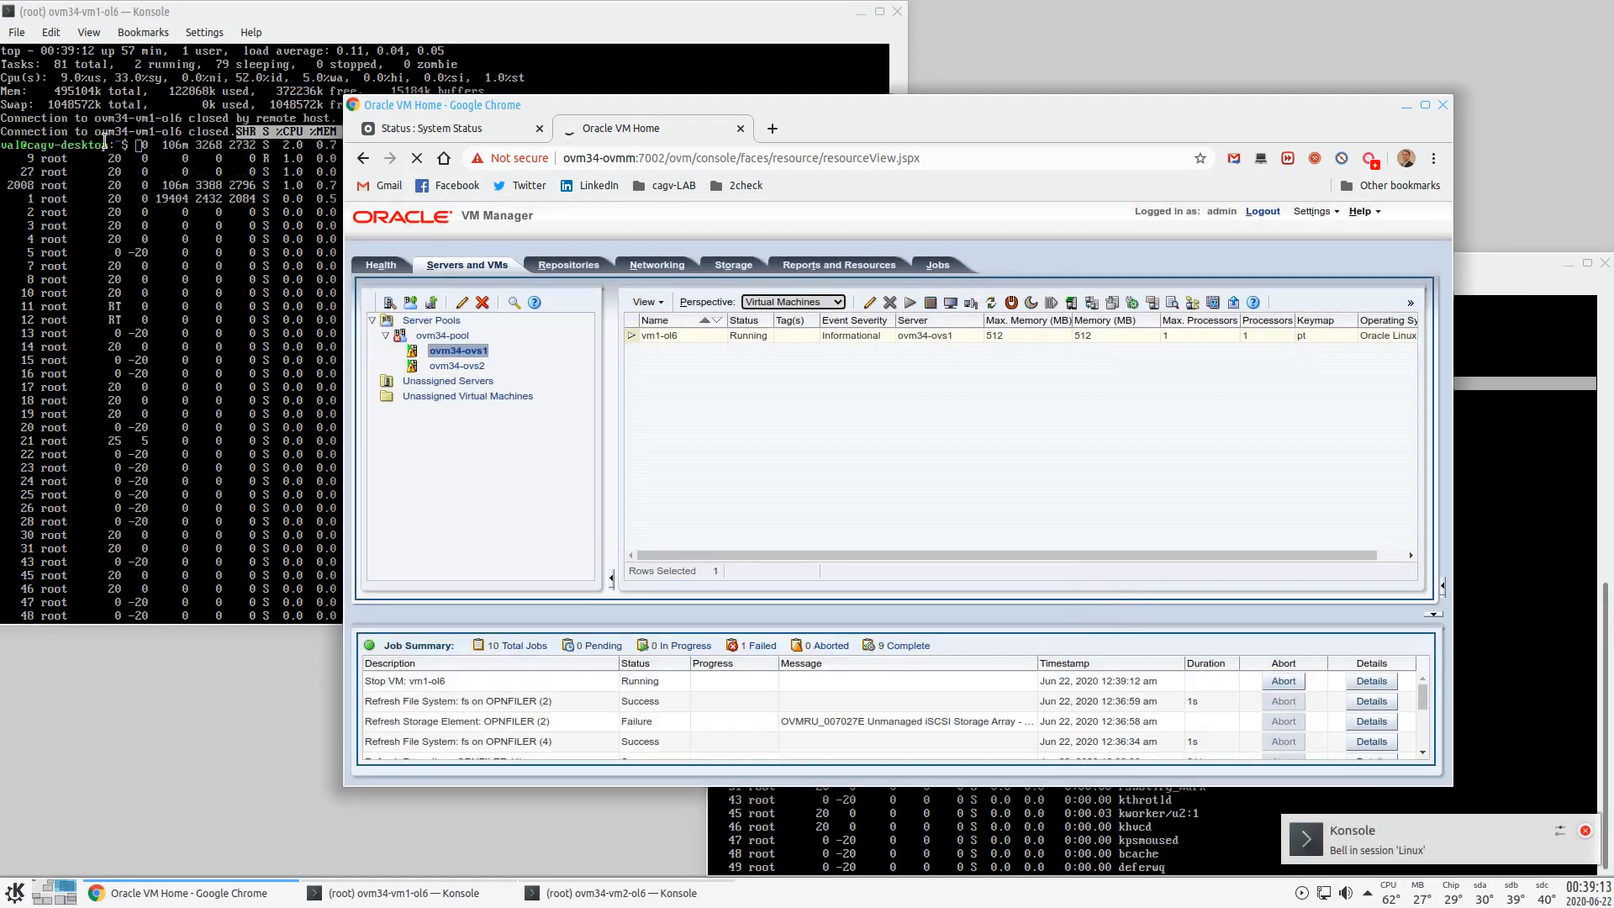
# - Check the vm1 terminal shows its SSH session closed, then return to Oracle VM Manager
pyautogui.click(196, 171)
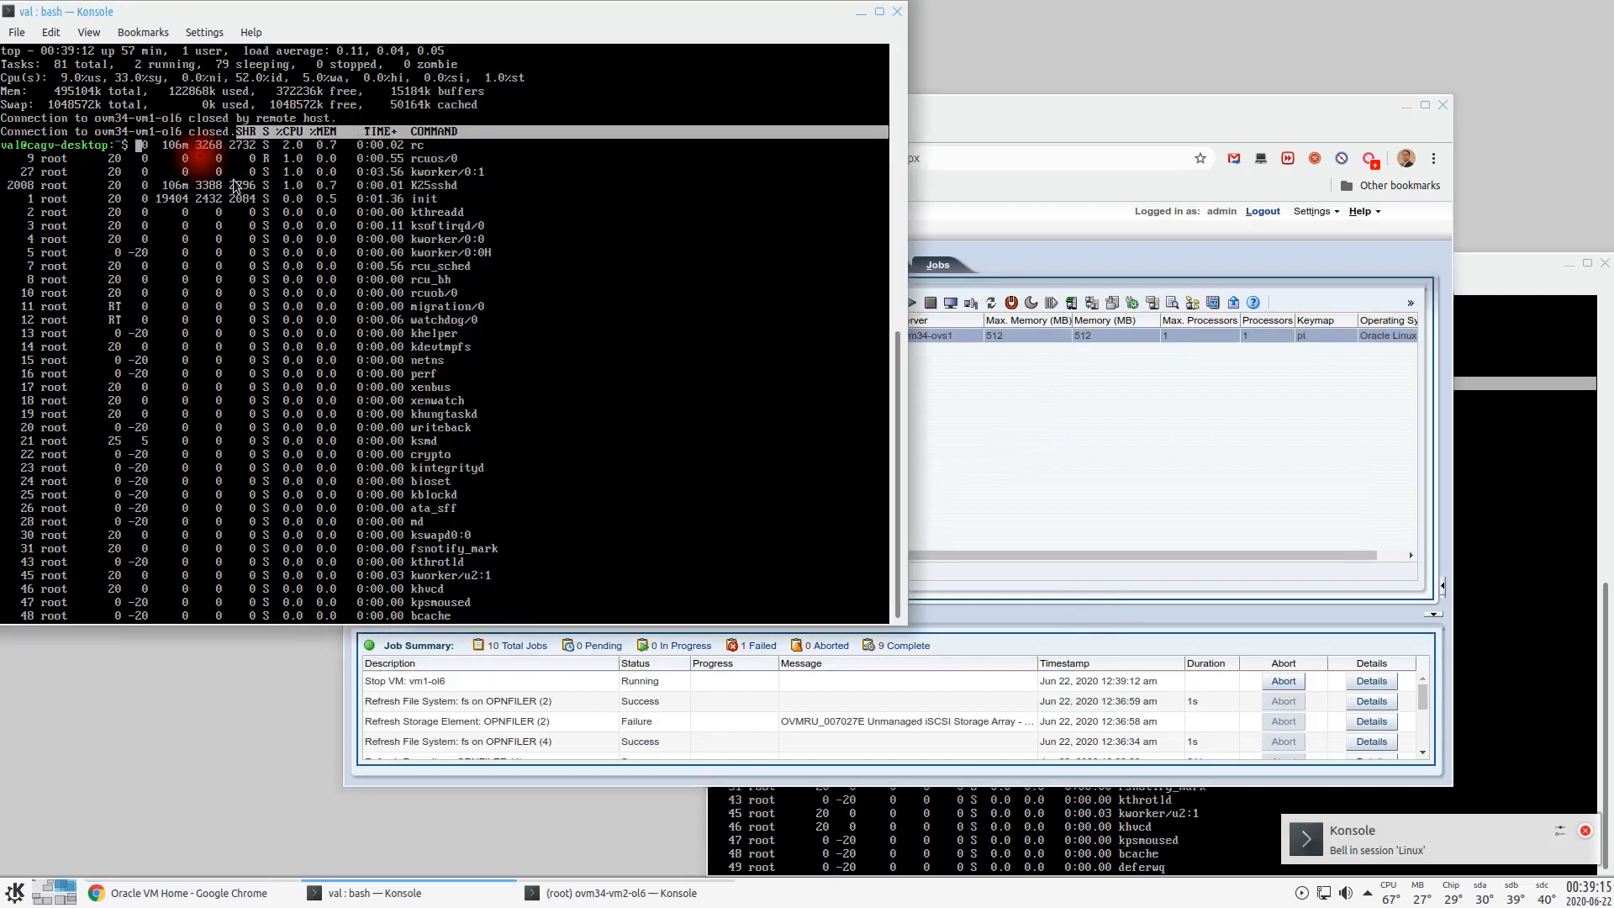
pyautogui.press('Return')
pyautogui.press('Return')
pyautogui.press('Return')
pyautogui.press('Return')
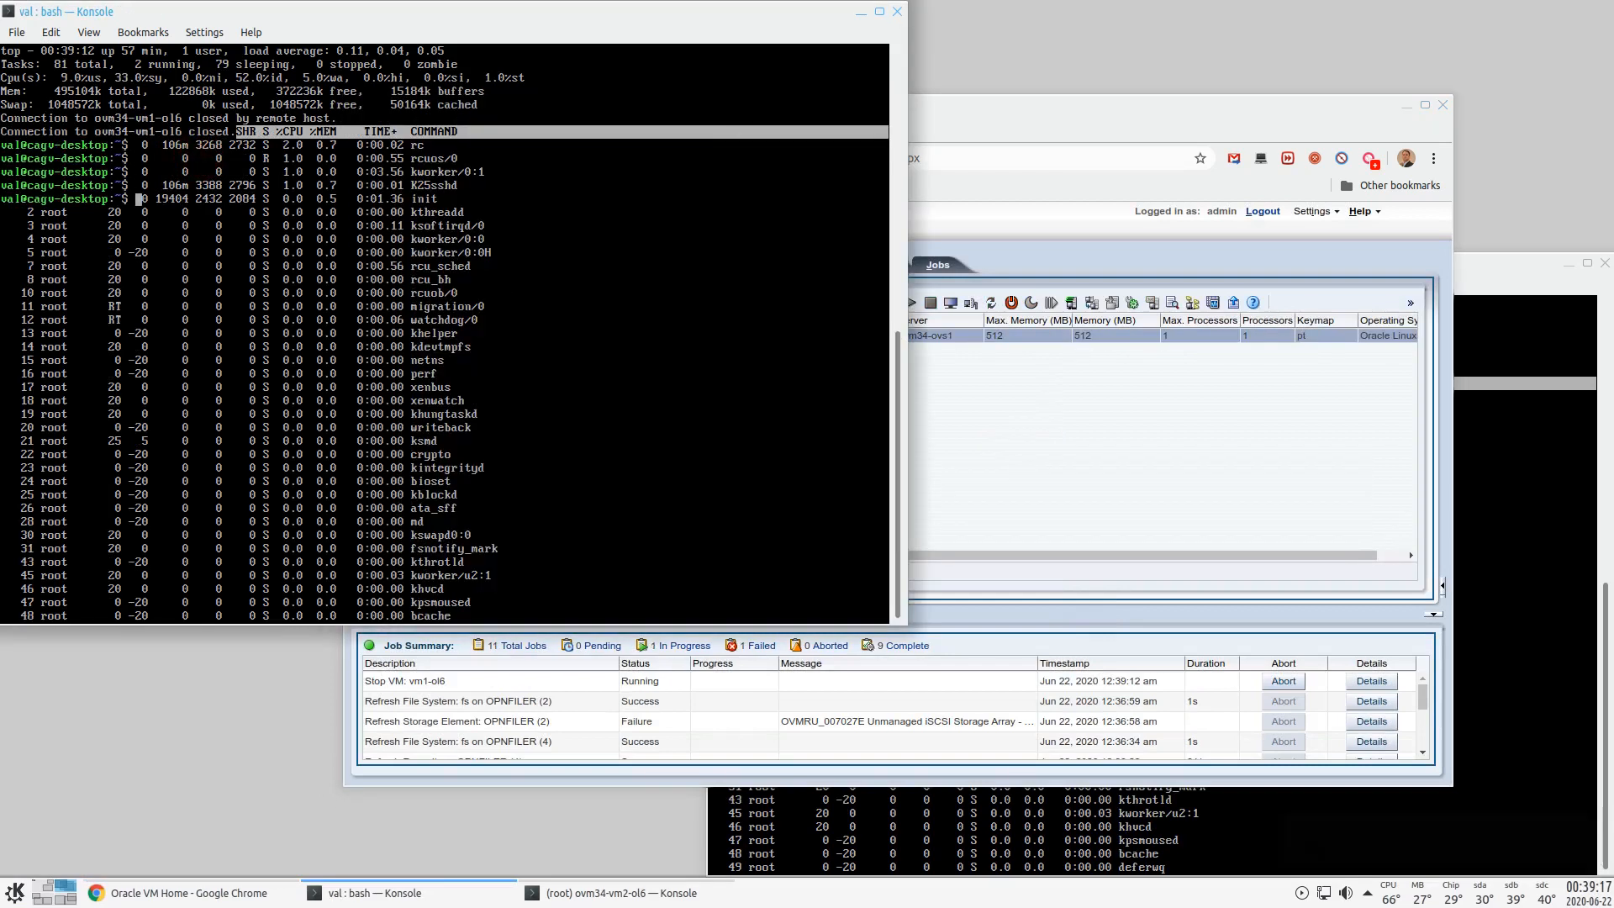
pyautogui.click(1082, 125)
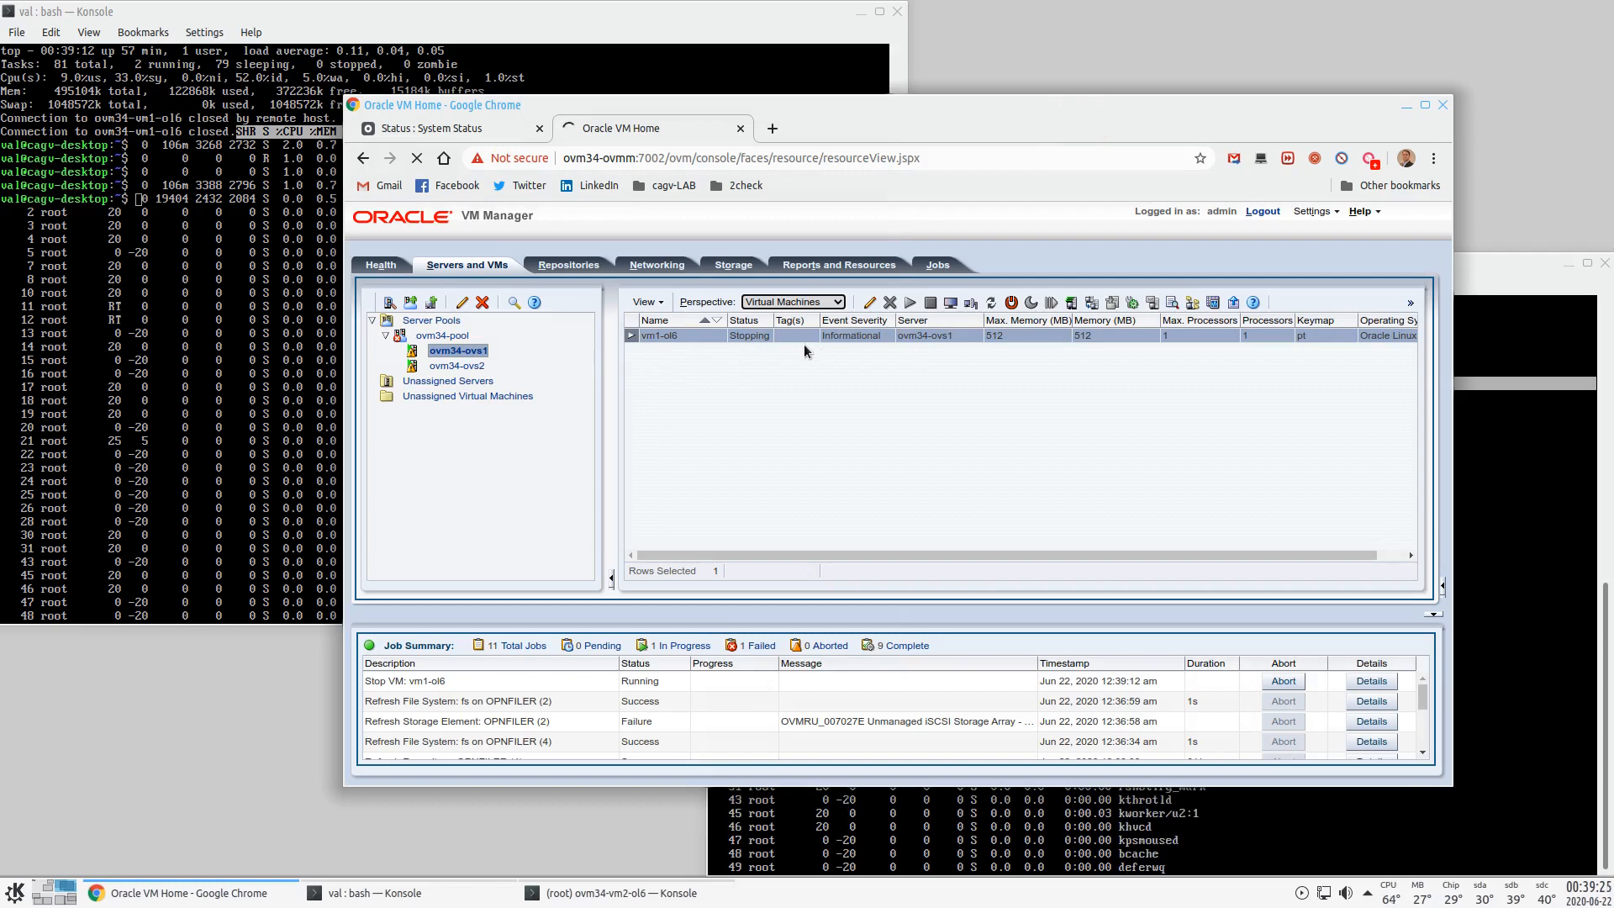
# - Stop the vm2-ol6 virtual machine on ovm34-ovs2 and confirm
pyautogui.click(459, 366)
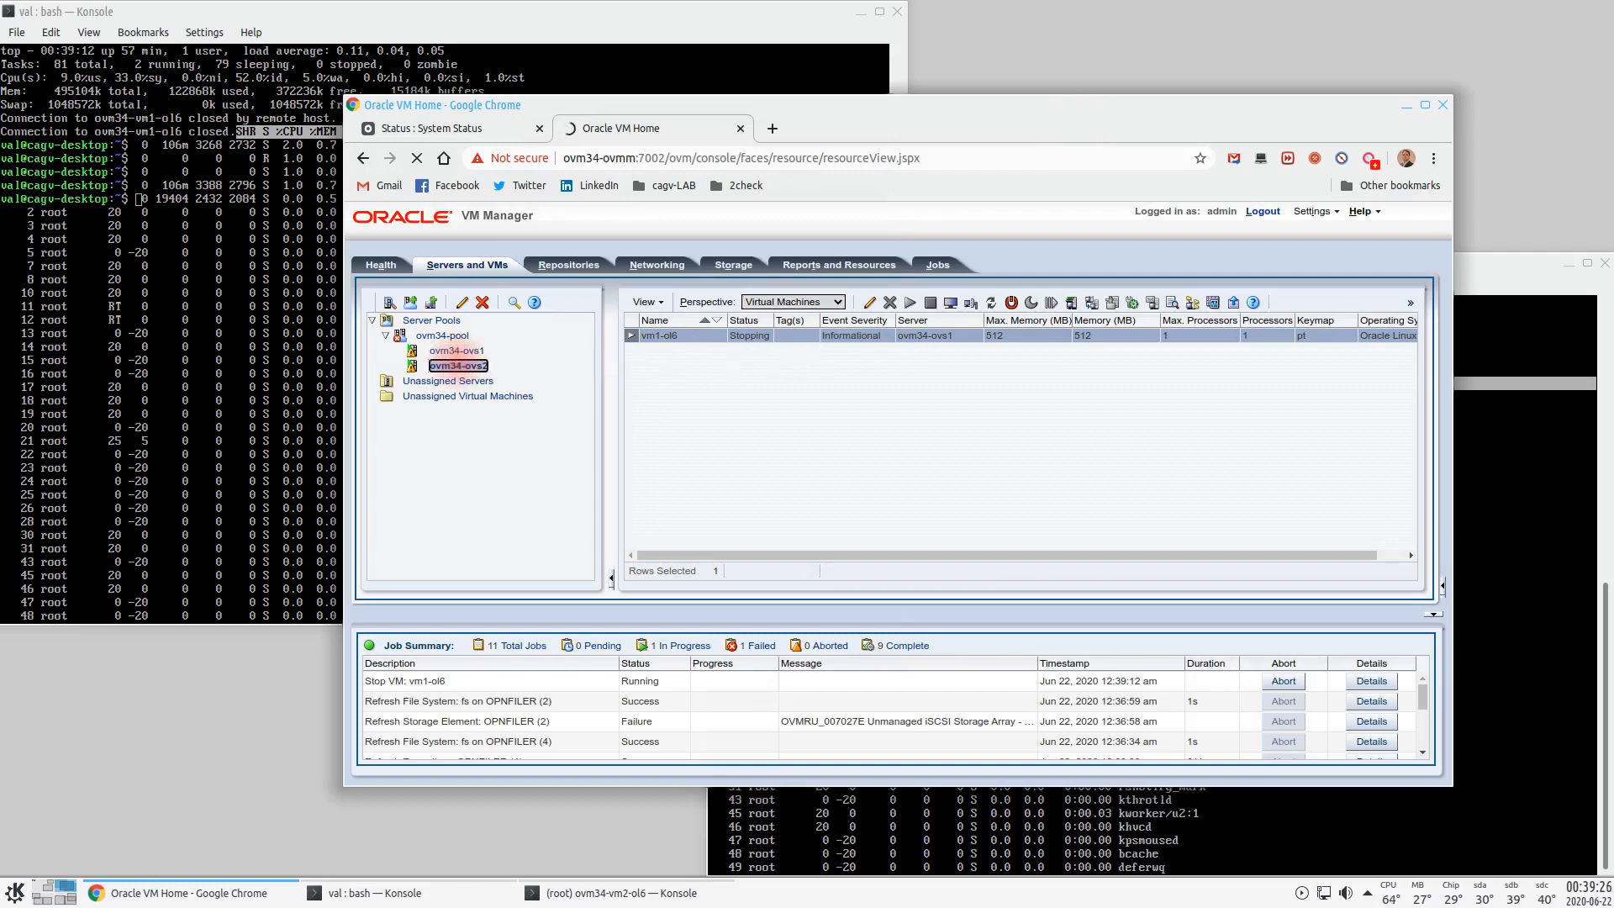
pyautogui.click(684, 333)
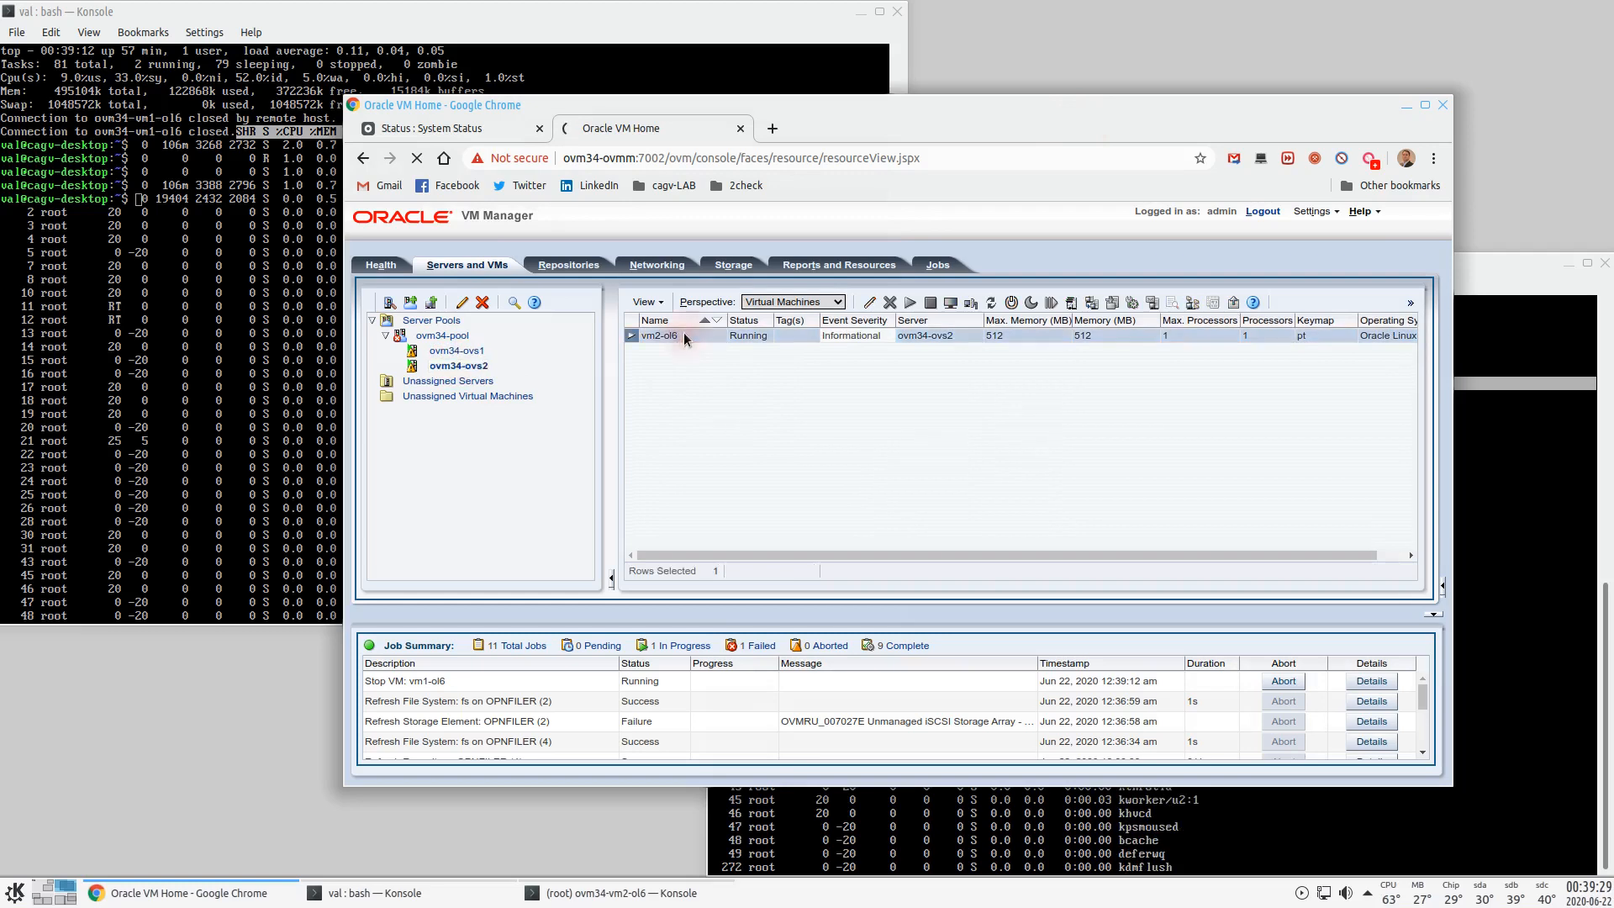
pyautogui.click(931, 309)
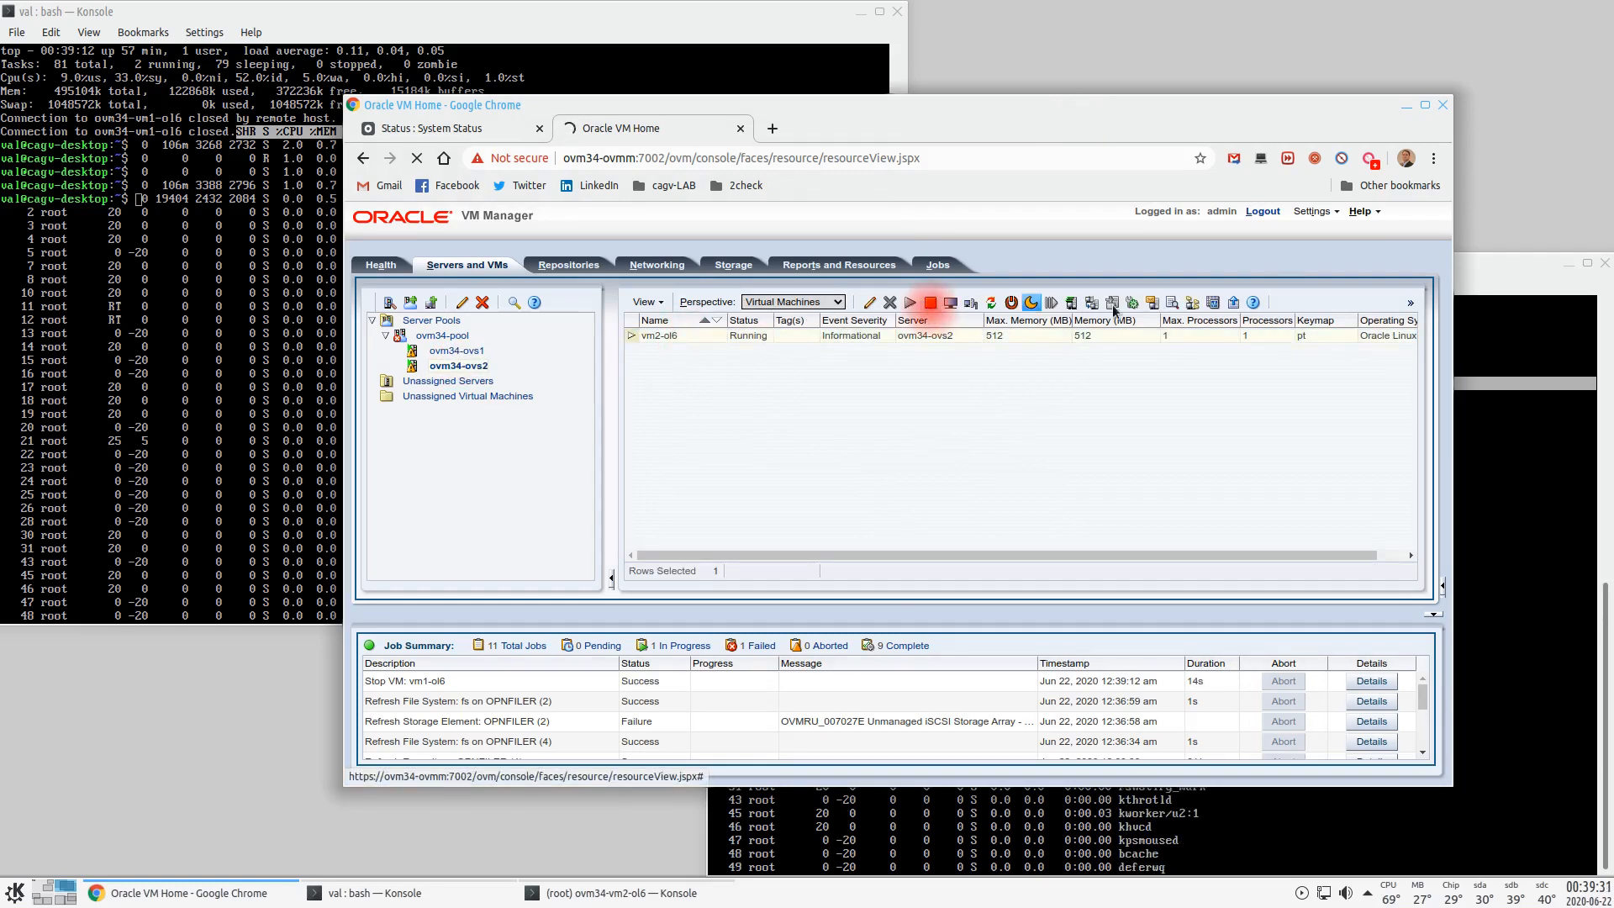
pyautogui.click(1503, 280)
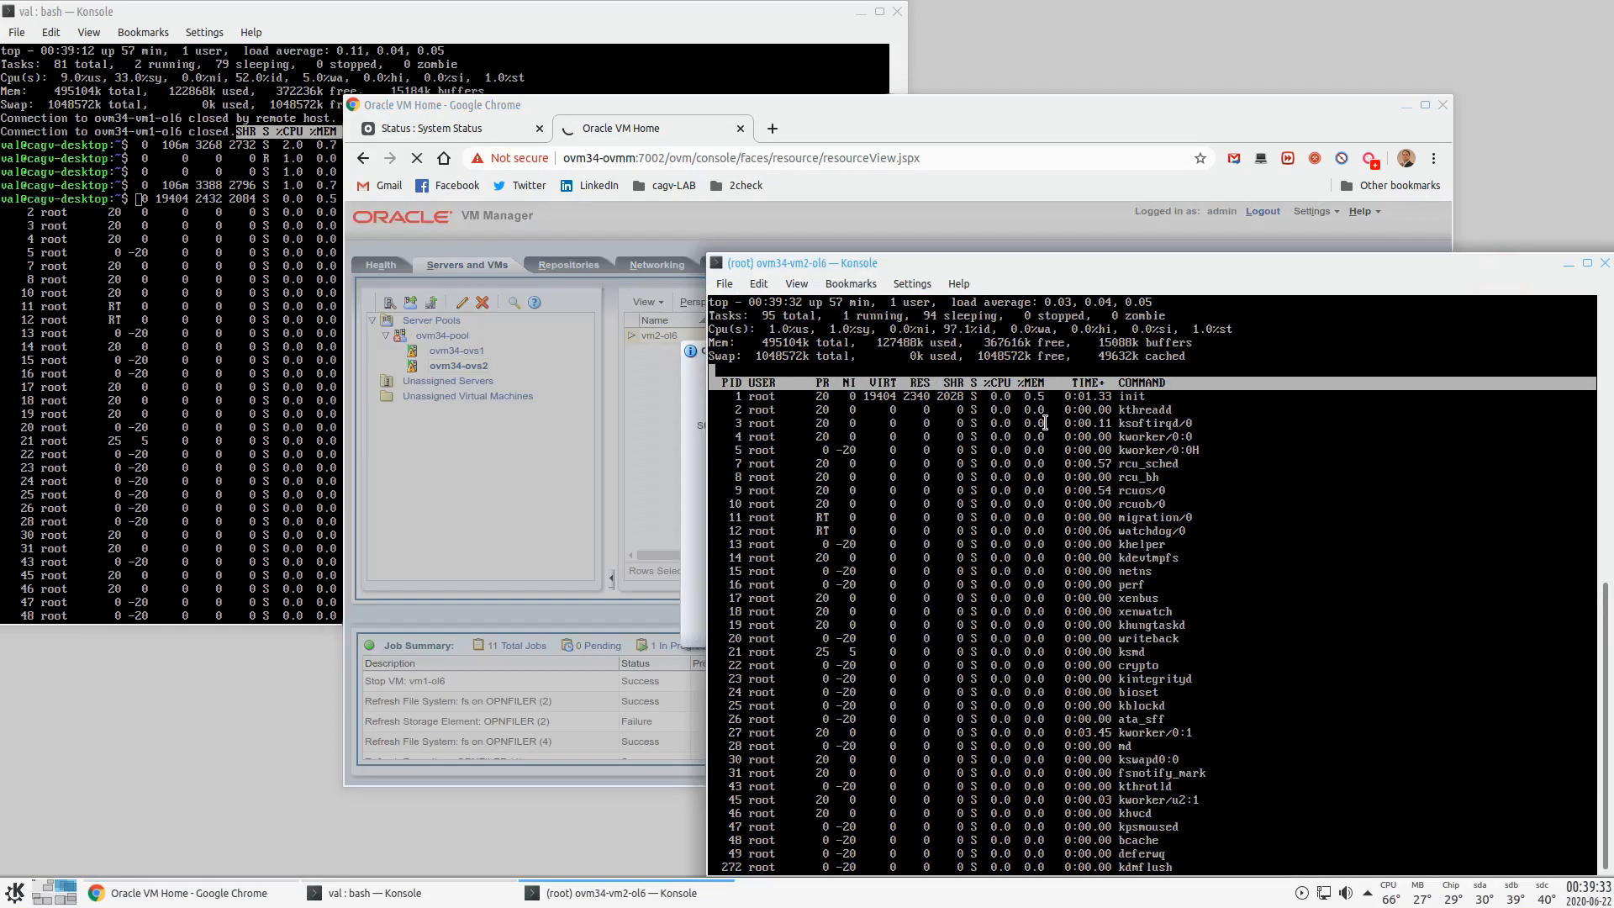
pyautogui.click(685, 451)
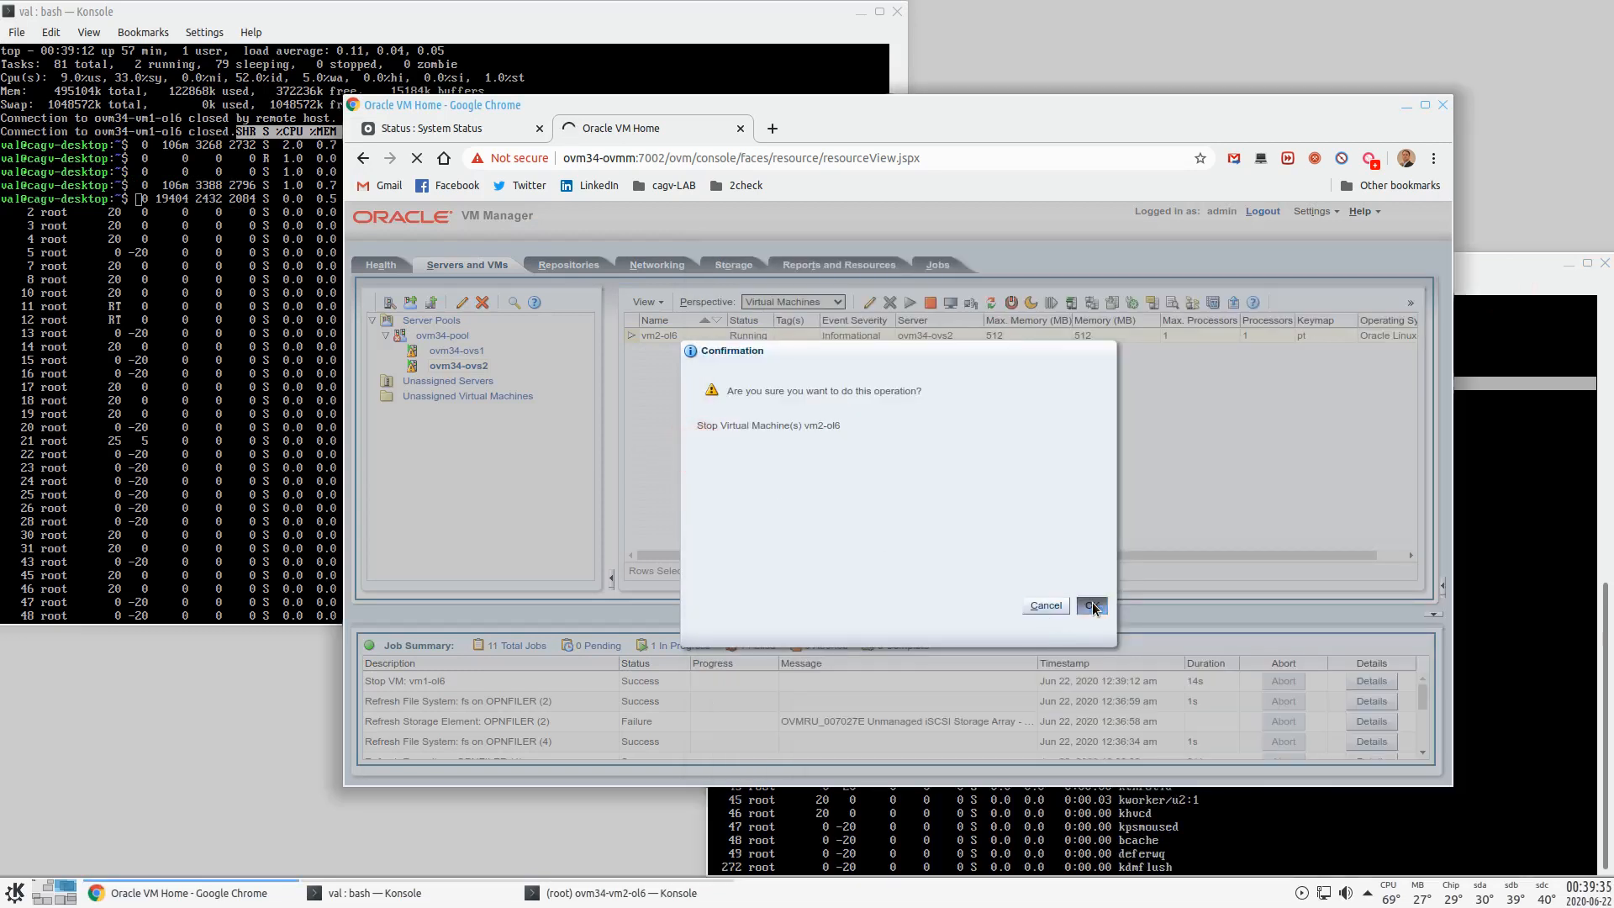
pyautogui.click(1485, 290)
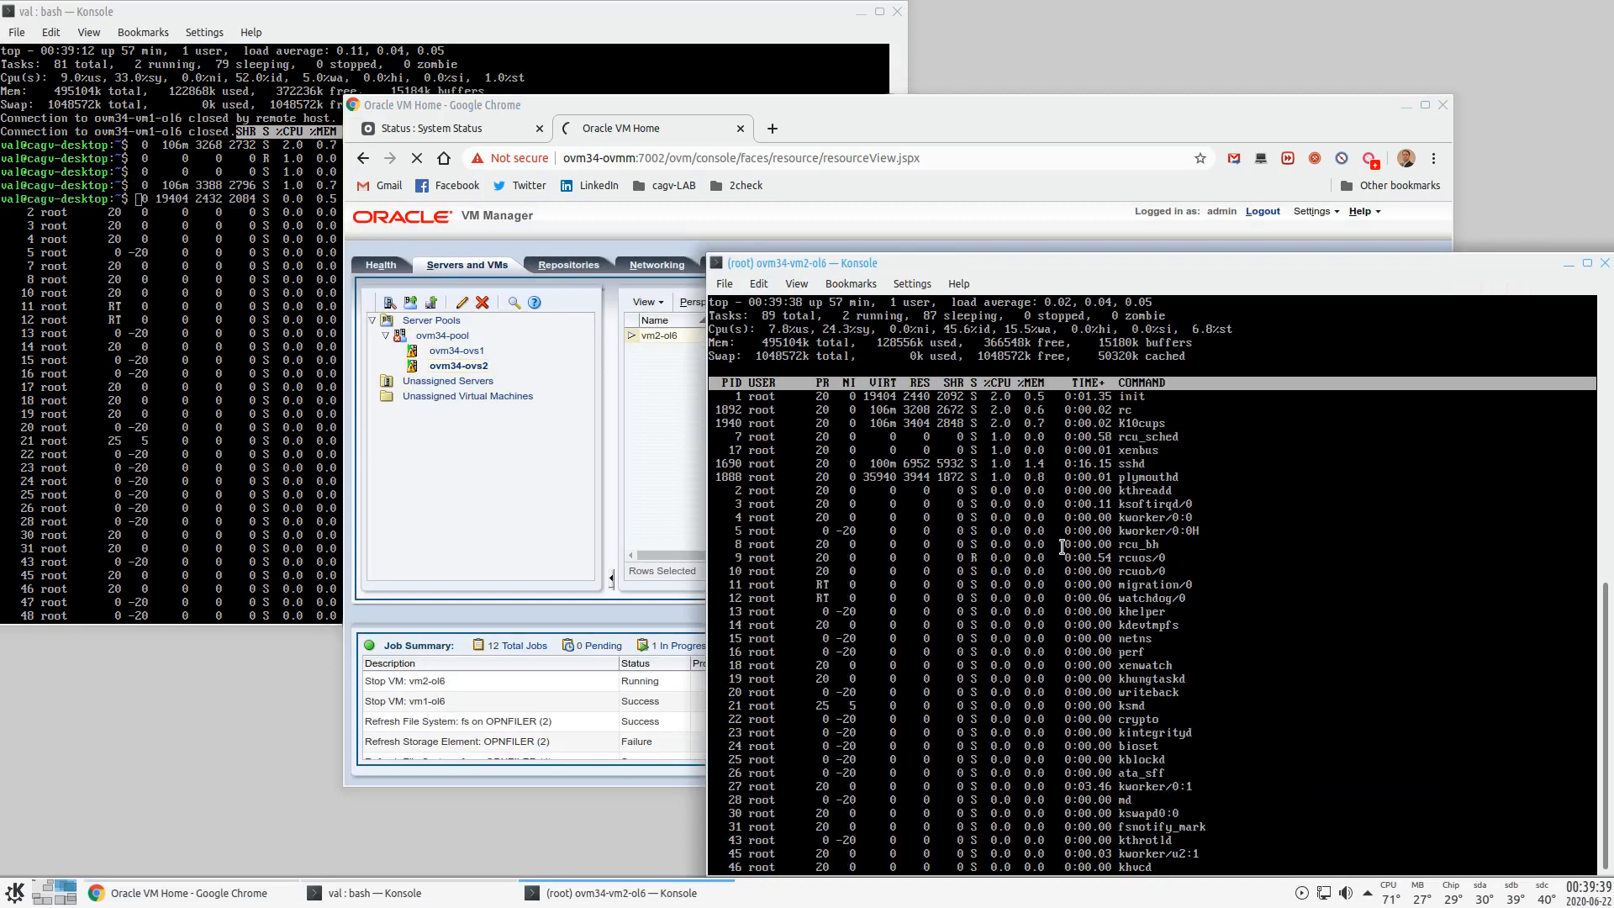
# - Clear the vm2 and vm1 terminals with clear, then view ovm34-ovs1's VMs
pyautogui.press('Return')
pyautogui.press('Return')
pyautogui.press('Return')
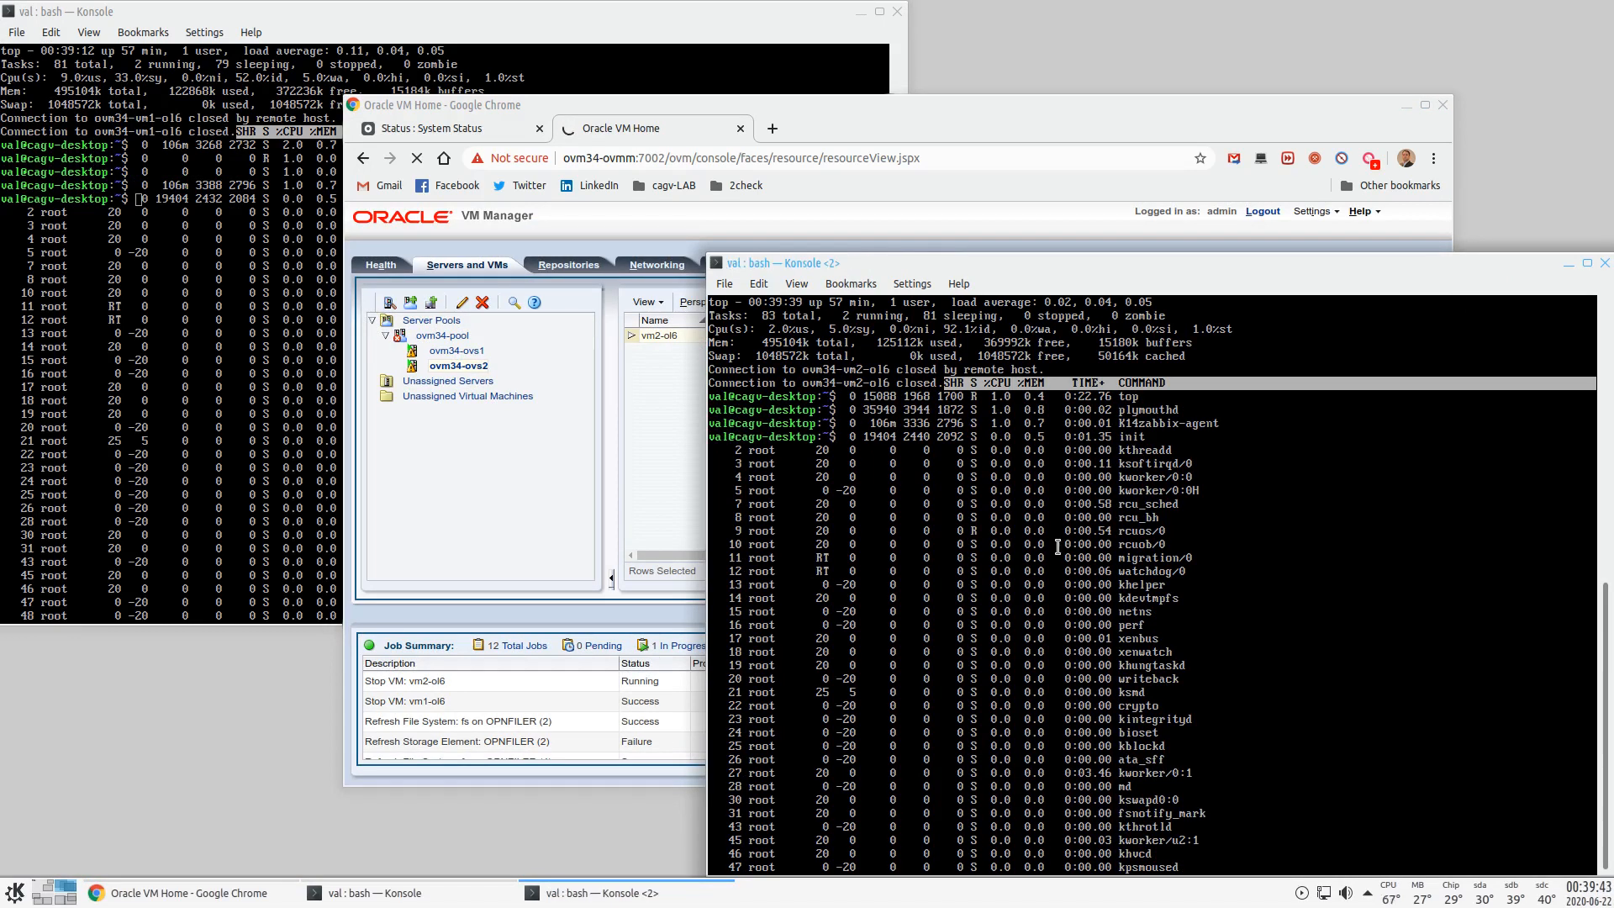
pyautogui.write('clear')
pyautogui.press('Return')
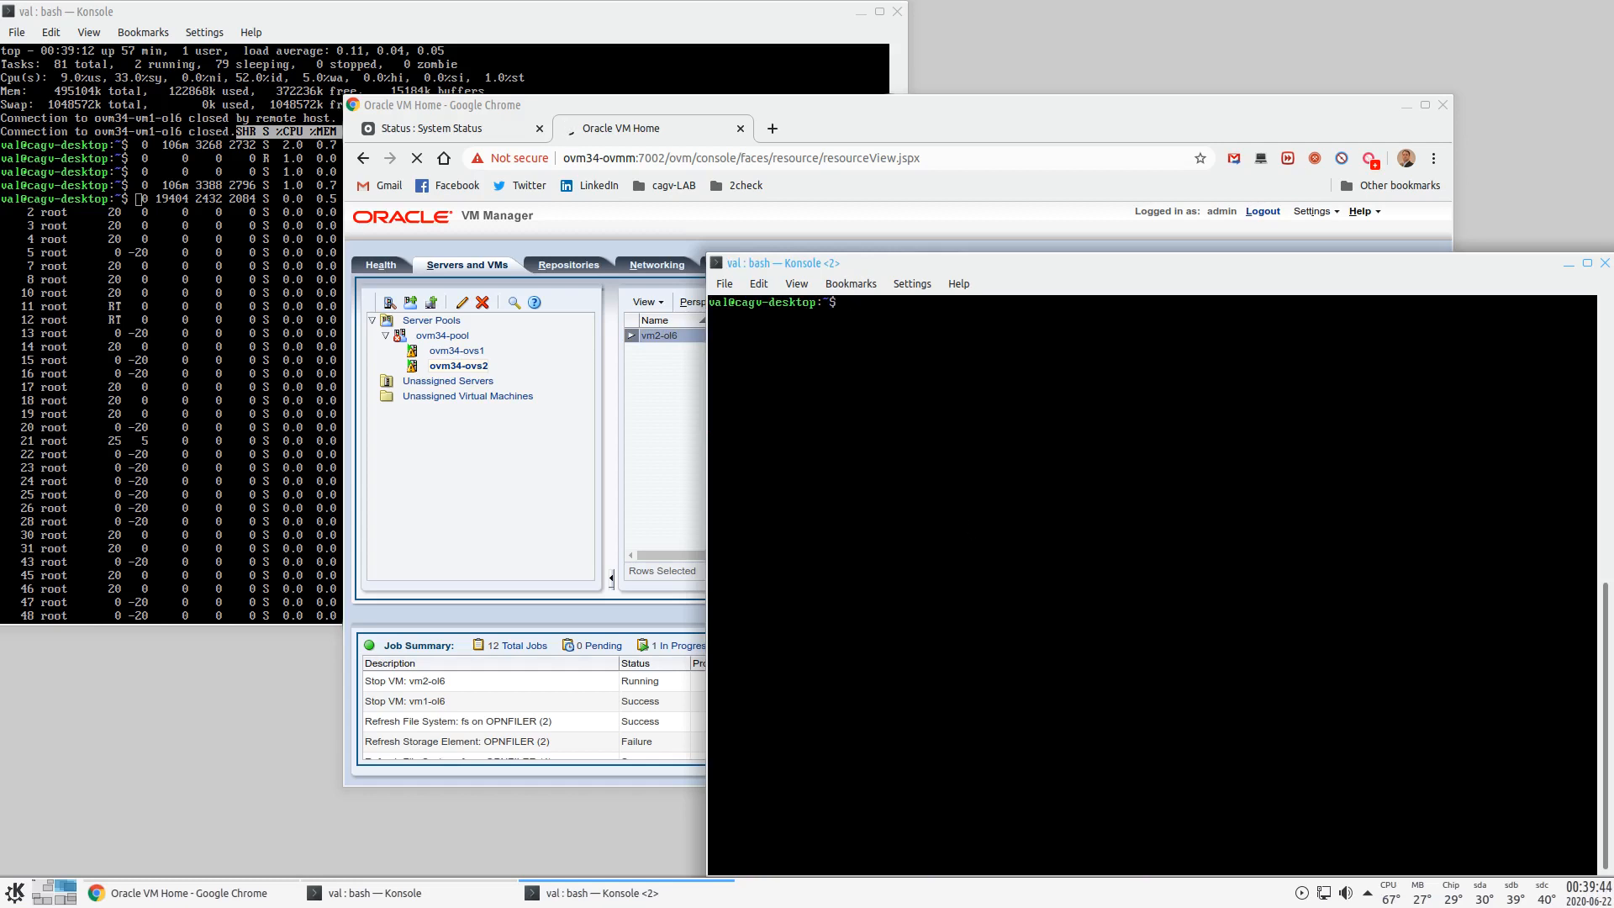
pyautogui.click(321, 24)
pyautogui.write('clear')
pyautogui.press('Return')
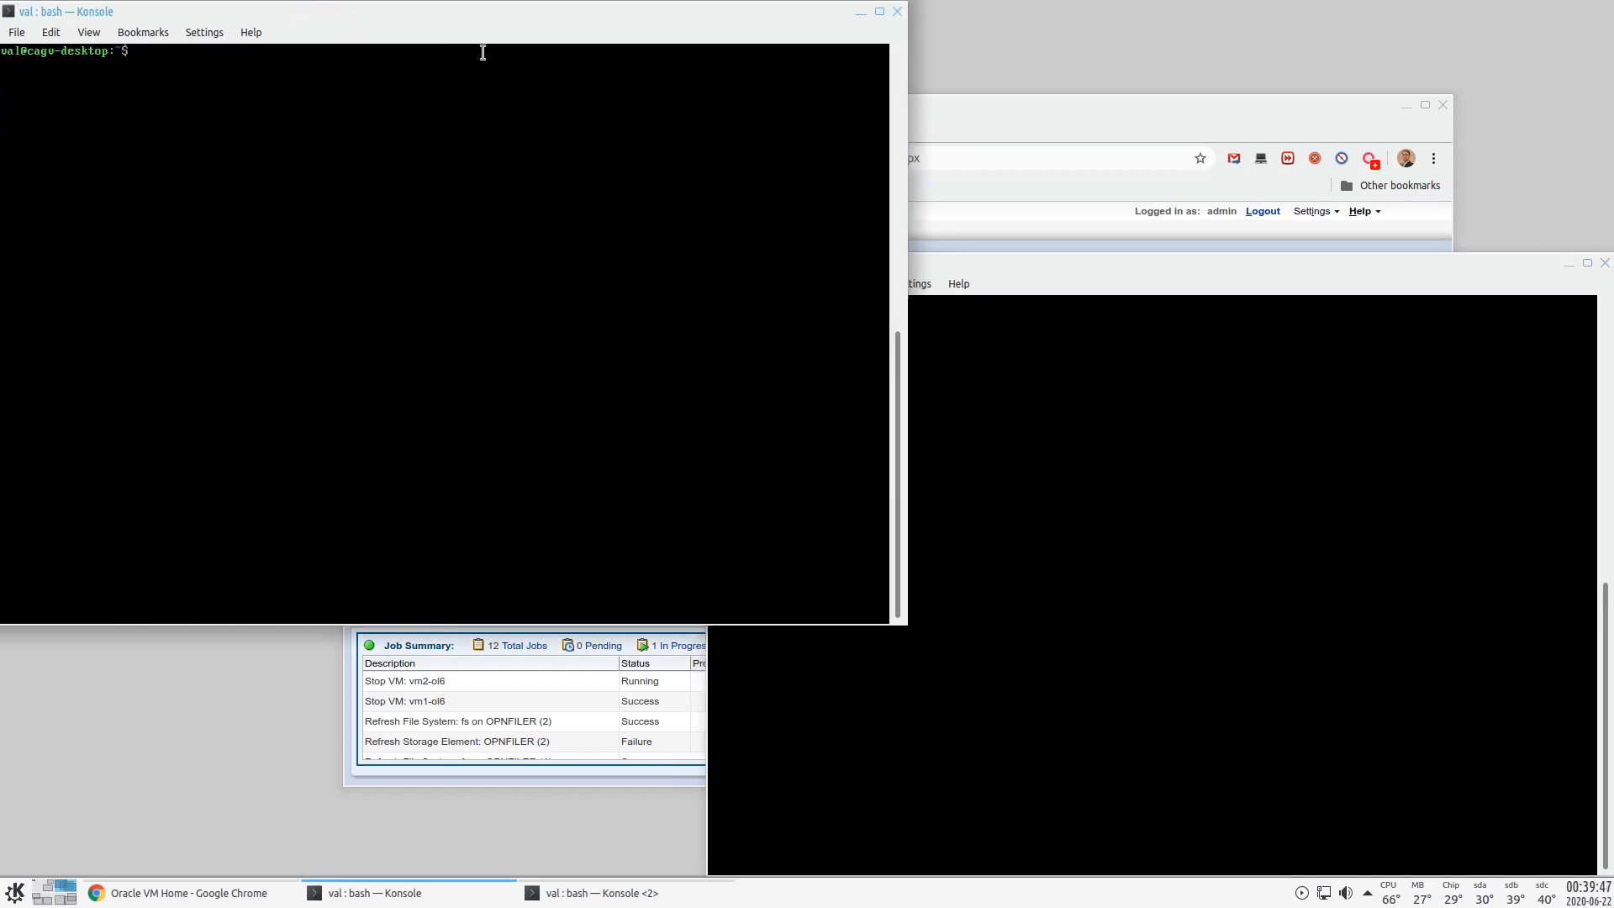
pyautogui.click(1038, 137)
pyautogui.click(458, 350)
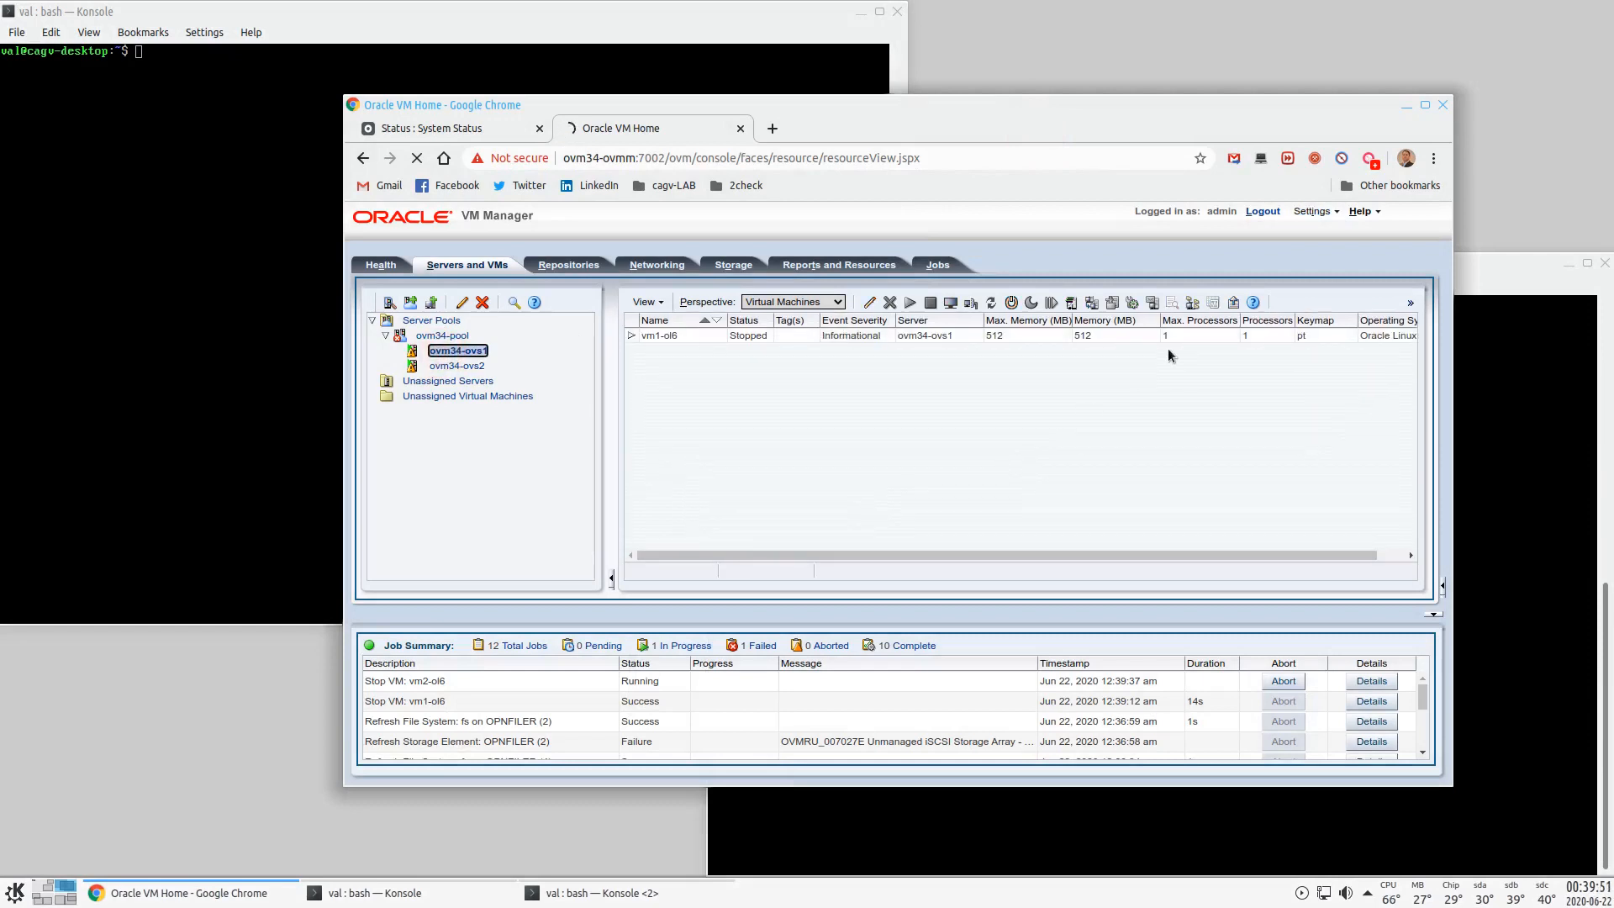
# - In Storage, refresh the OPNFILER (3) physical disk and confirm
pyautogui.click(752, 264)
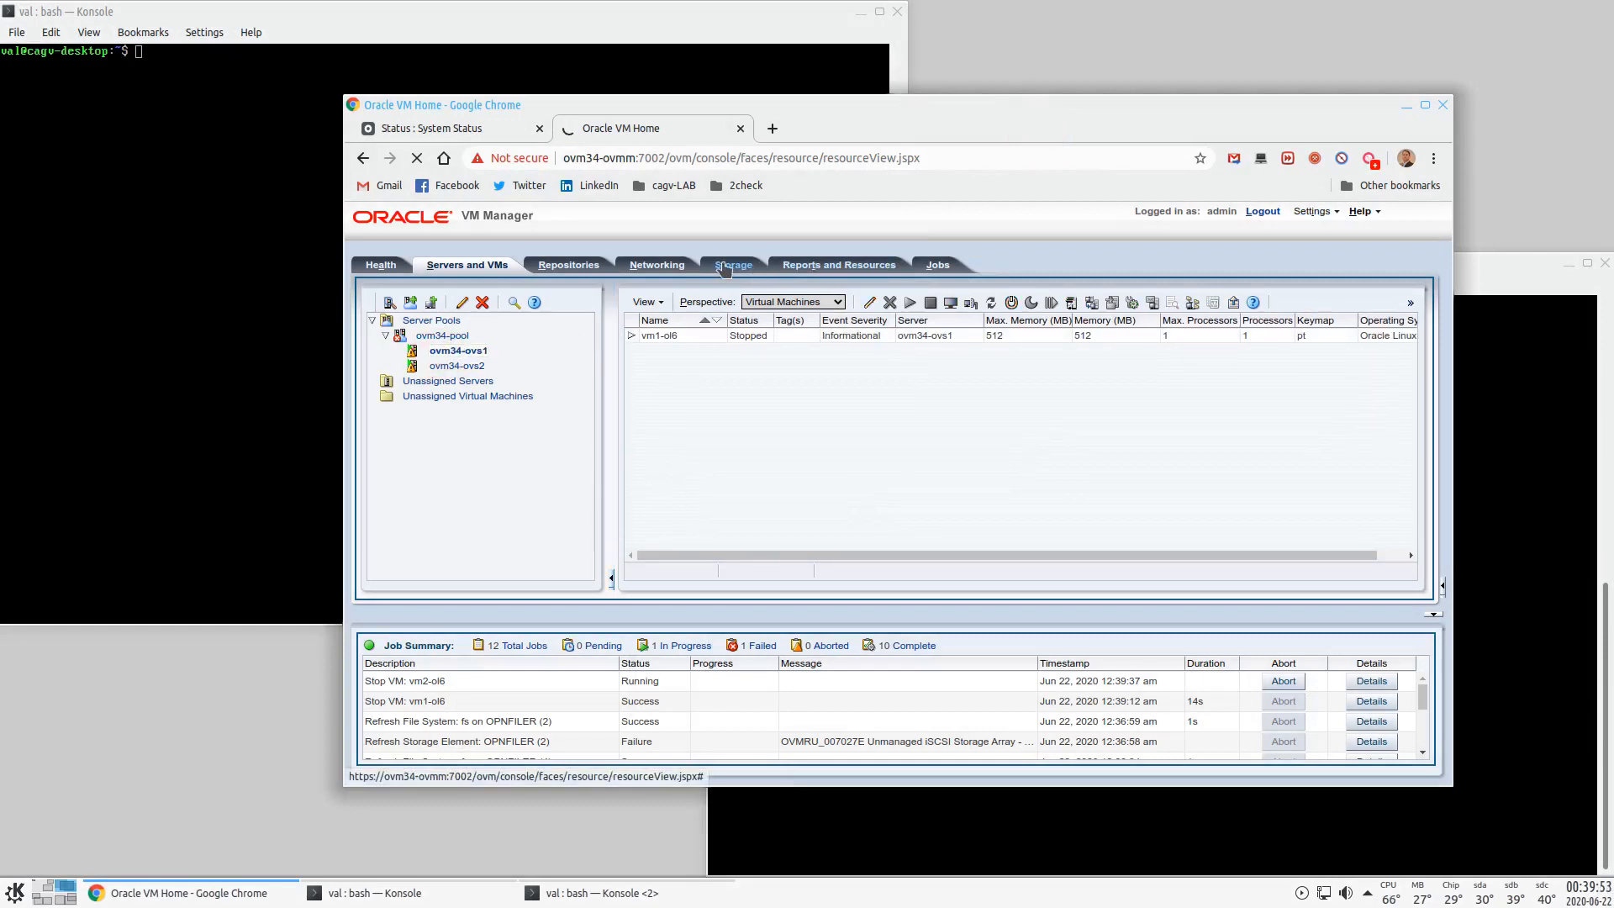
pyautogui.click(698, 364)
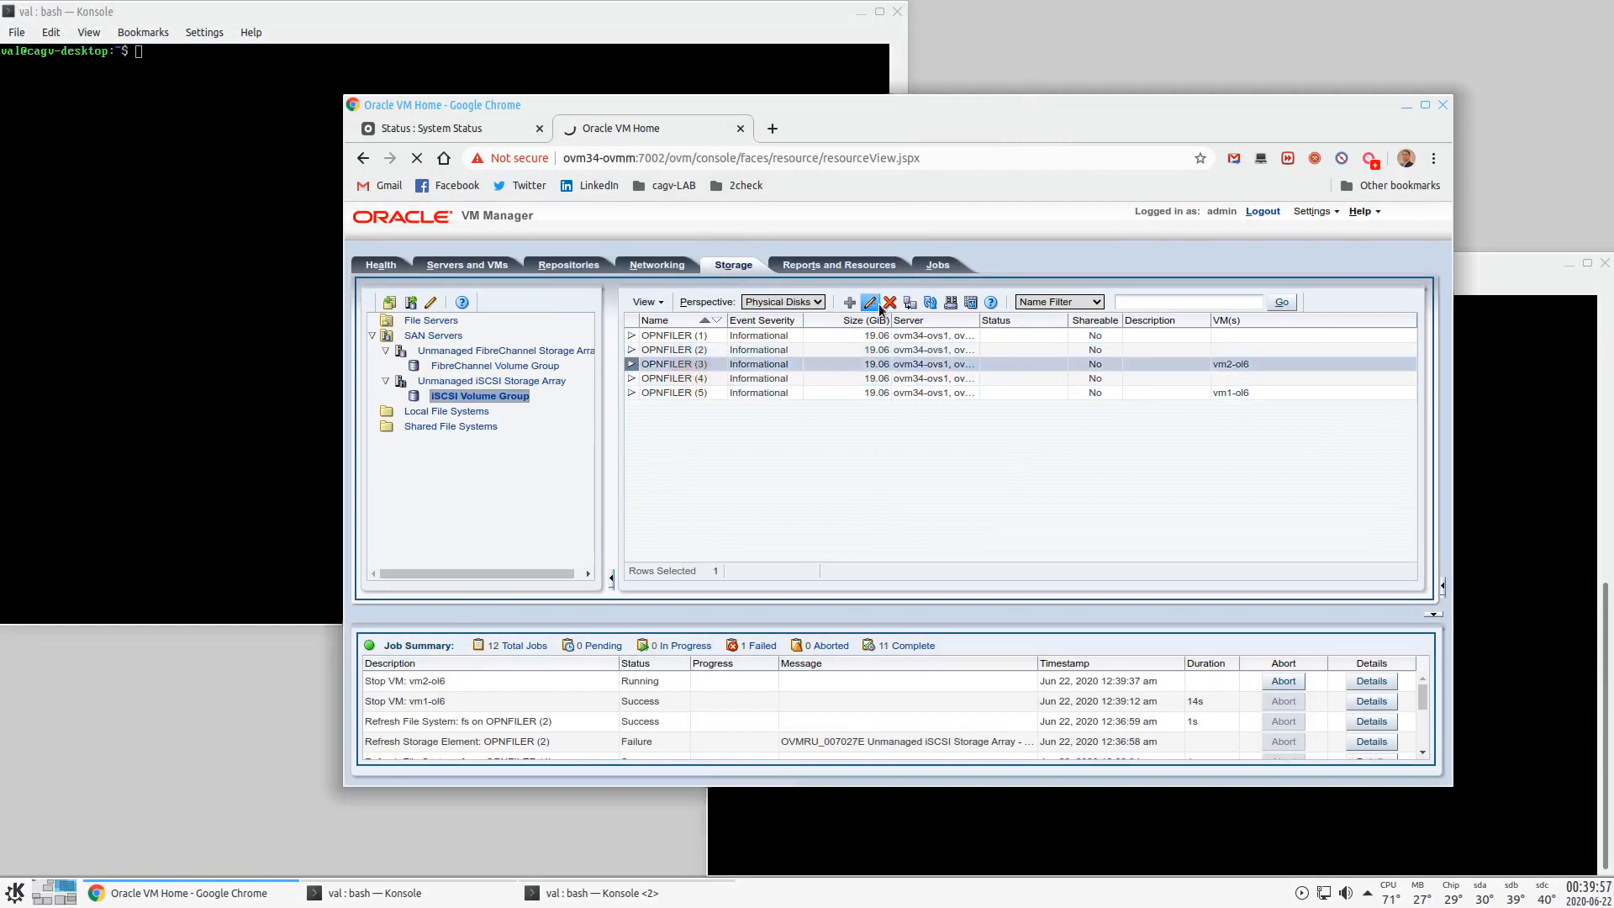
pyautogui.click(930, 302)
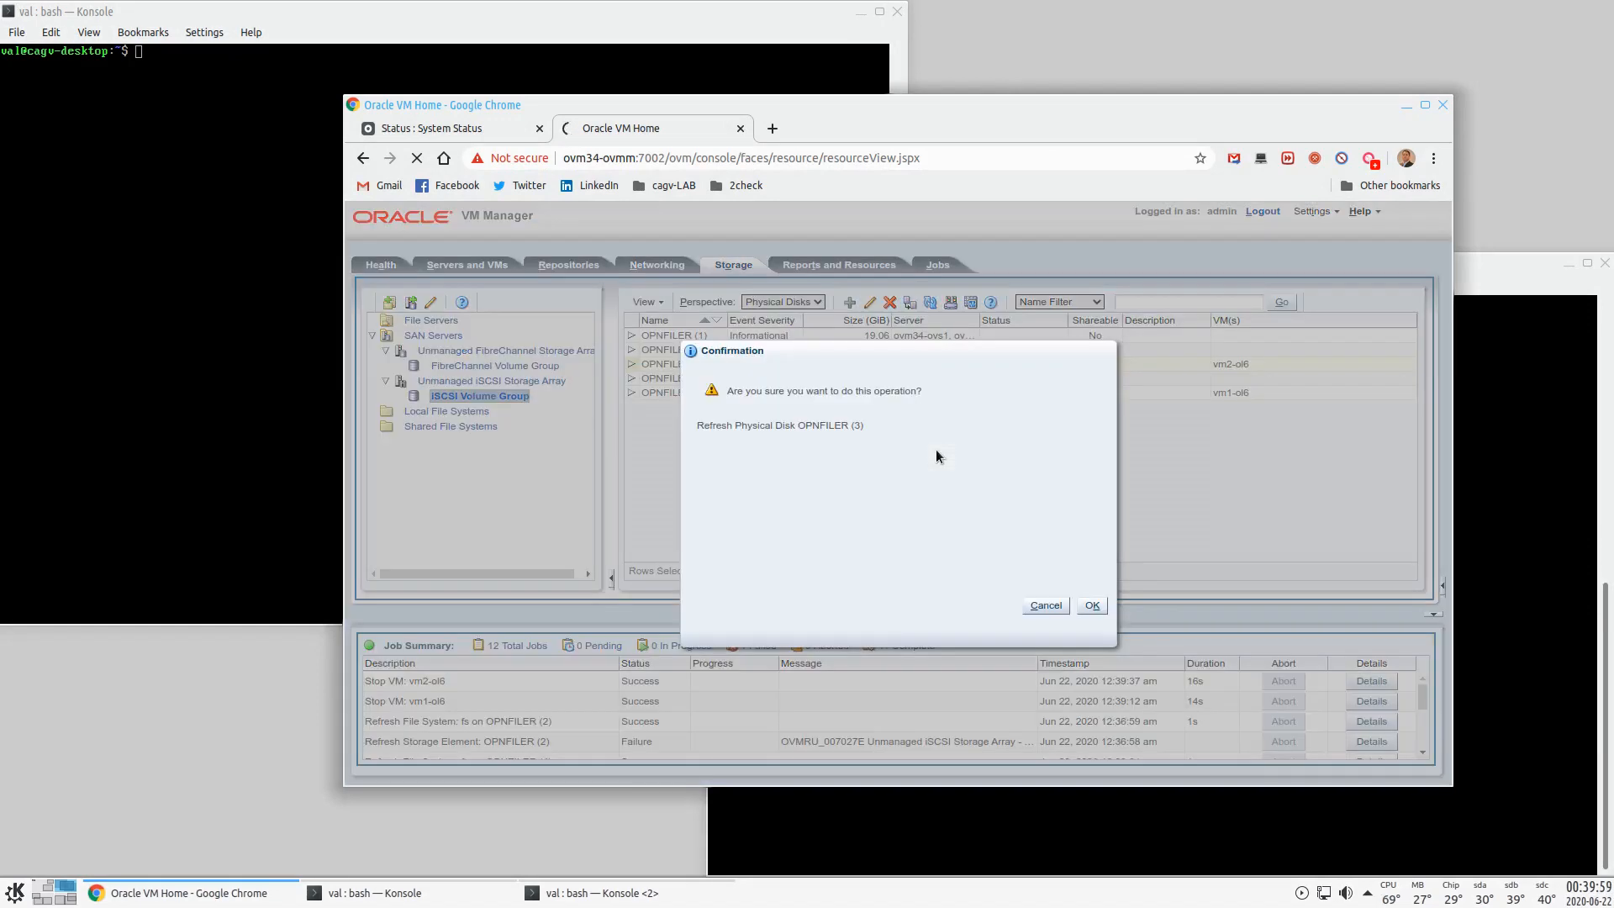
pyautogui.click(1093, 604)
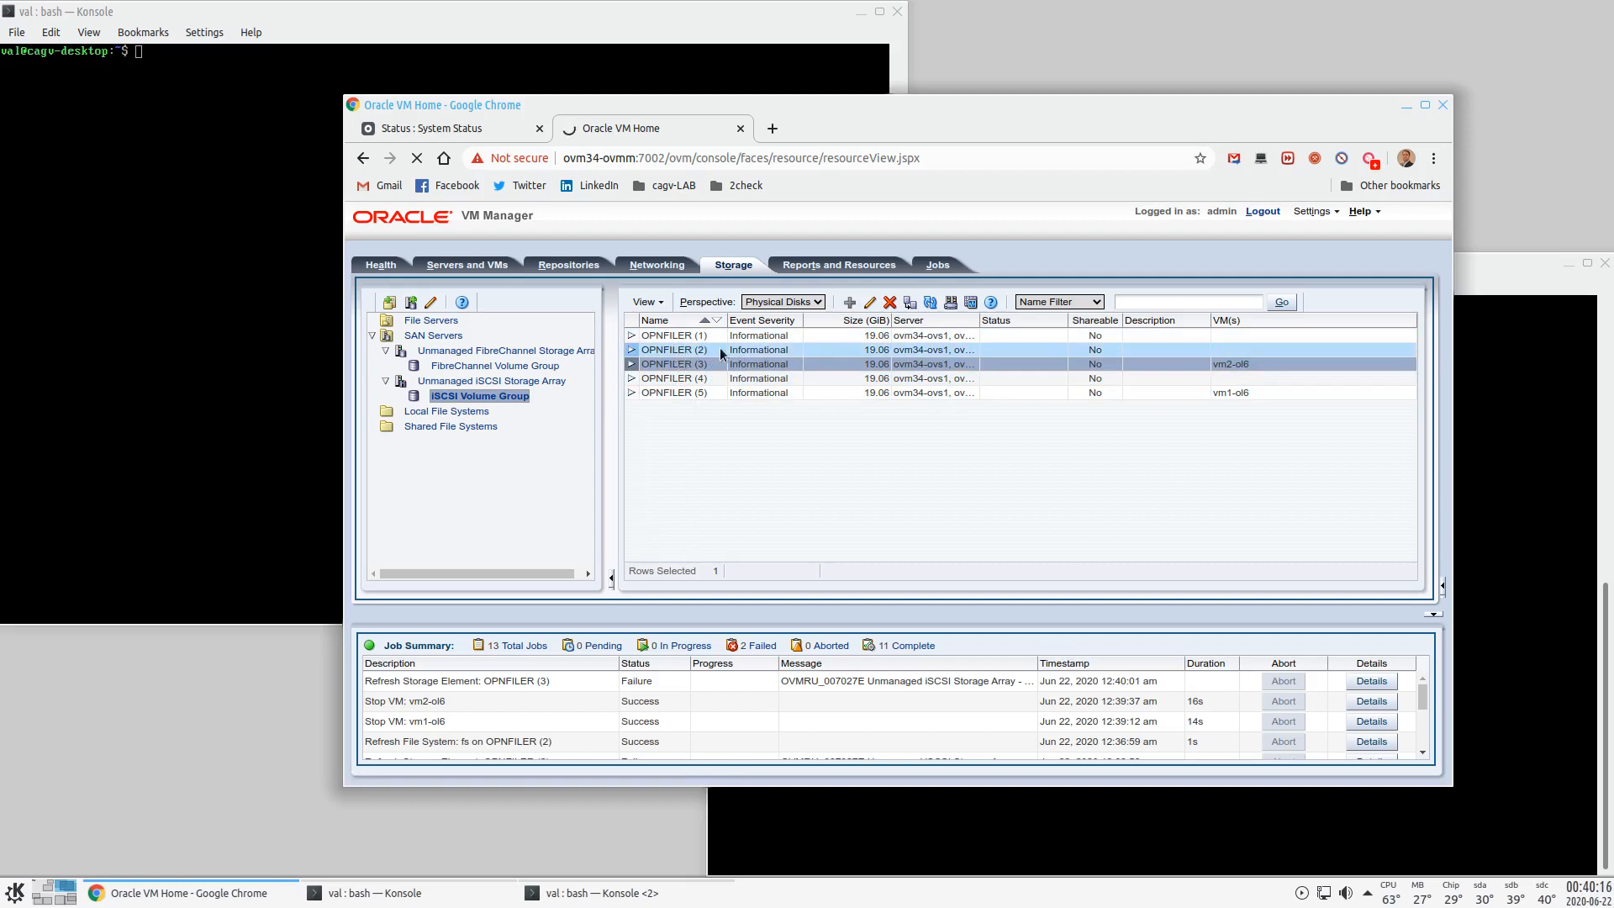
# - Expand OPNFILER (1)'s details to view its LUN IDs and /dev/mapper path, then switch desktops
pyautogui.click(702, 336)
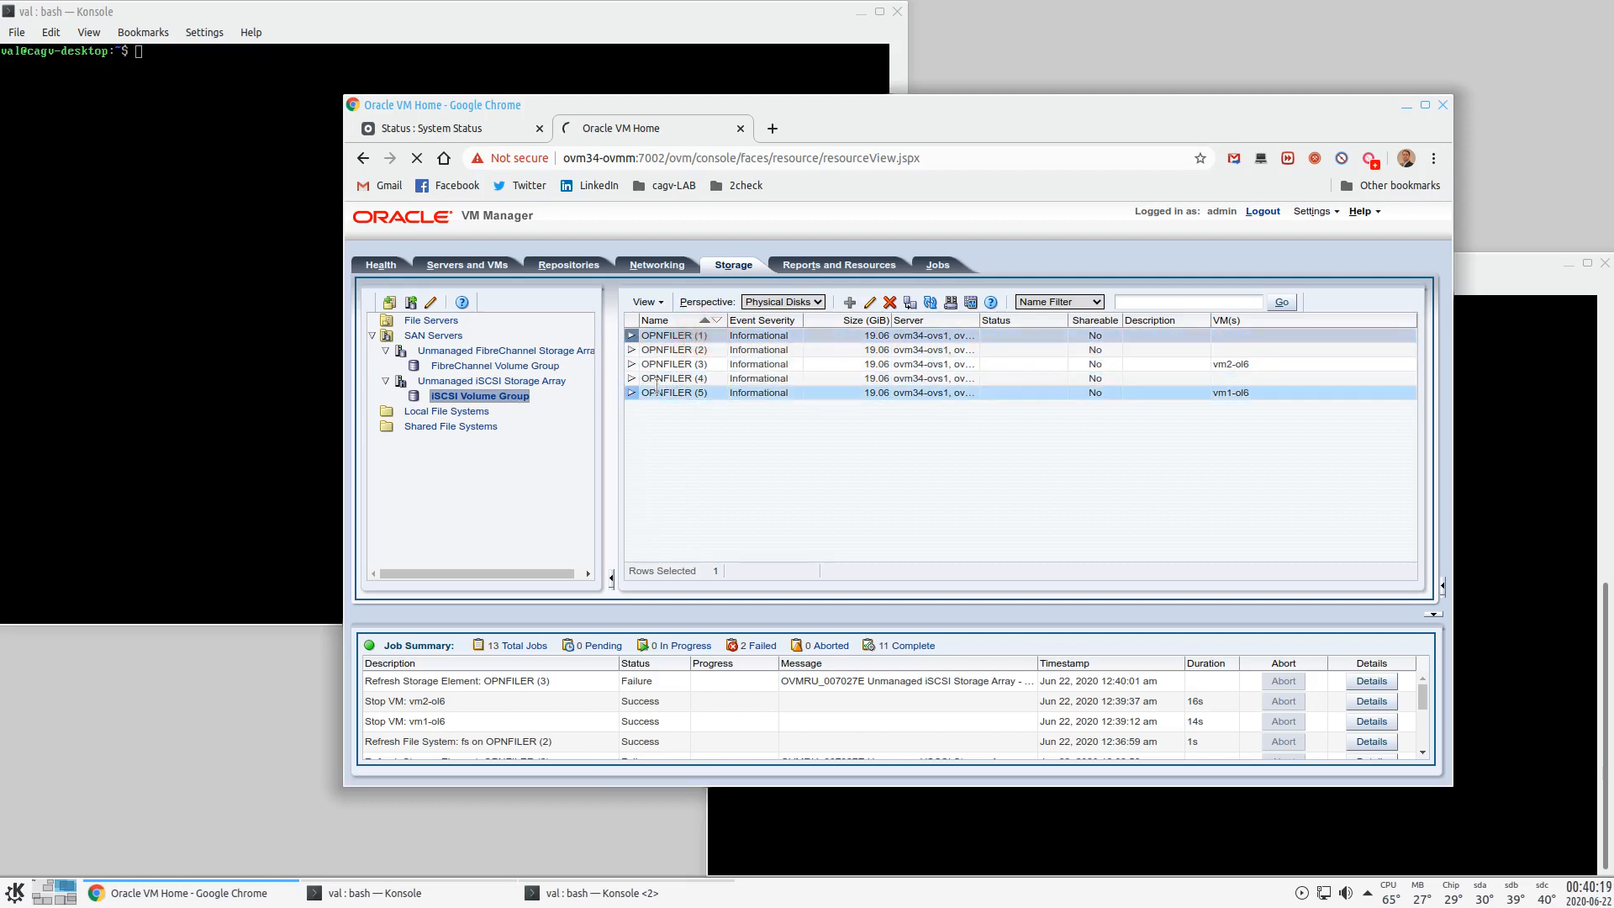
pyautogui.click(630, 336)
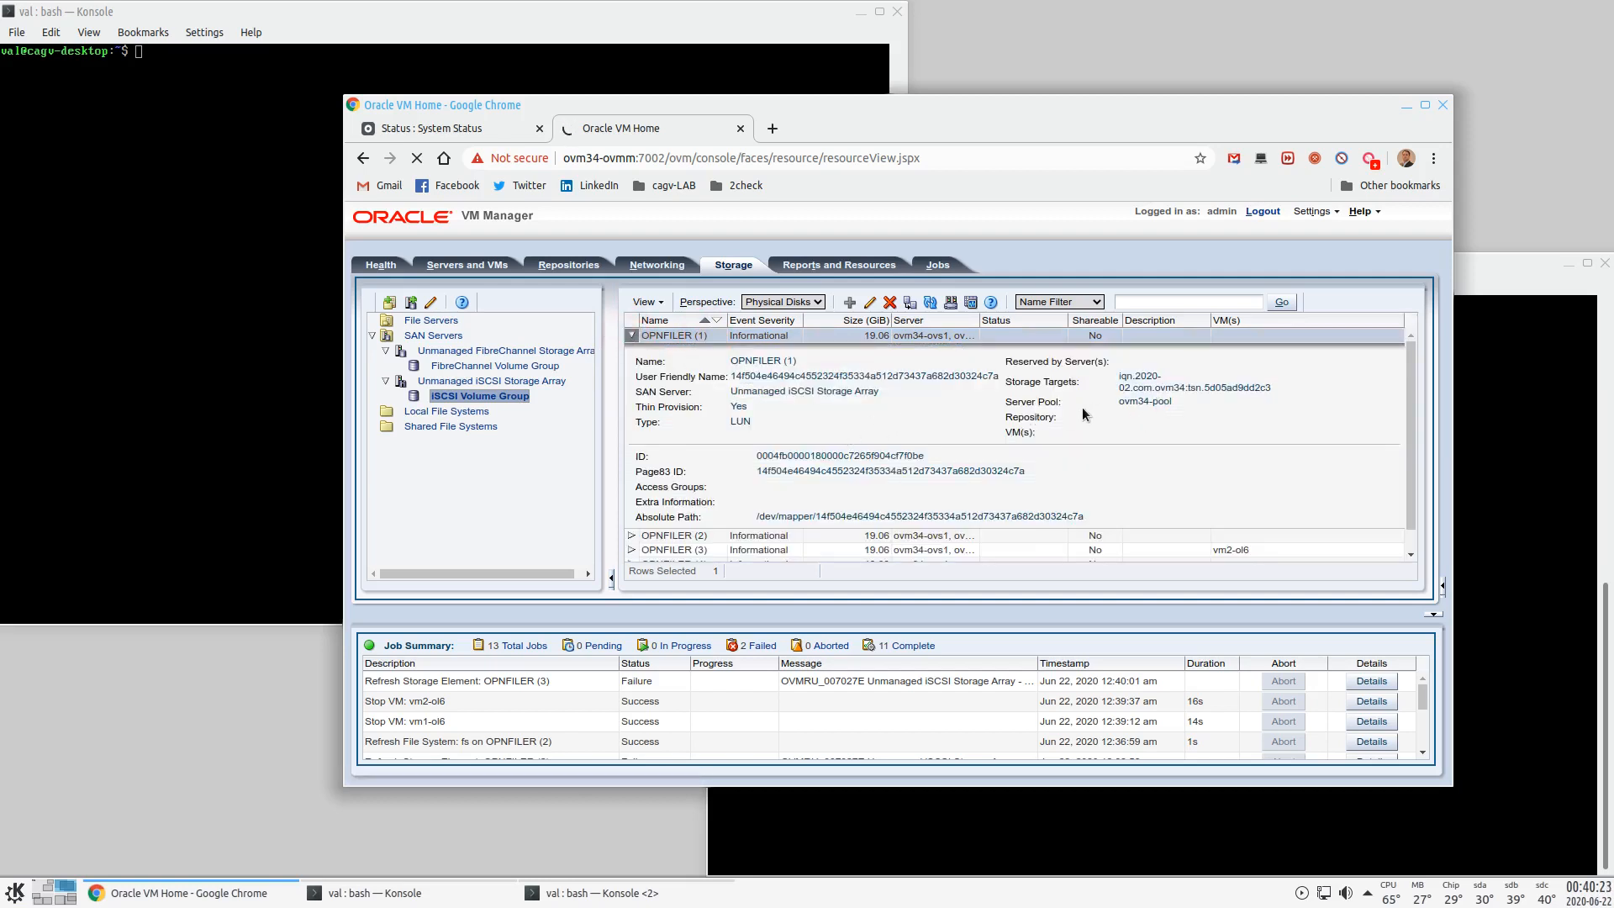
pyautogui.scroll(-1, 1093, 452)
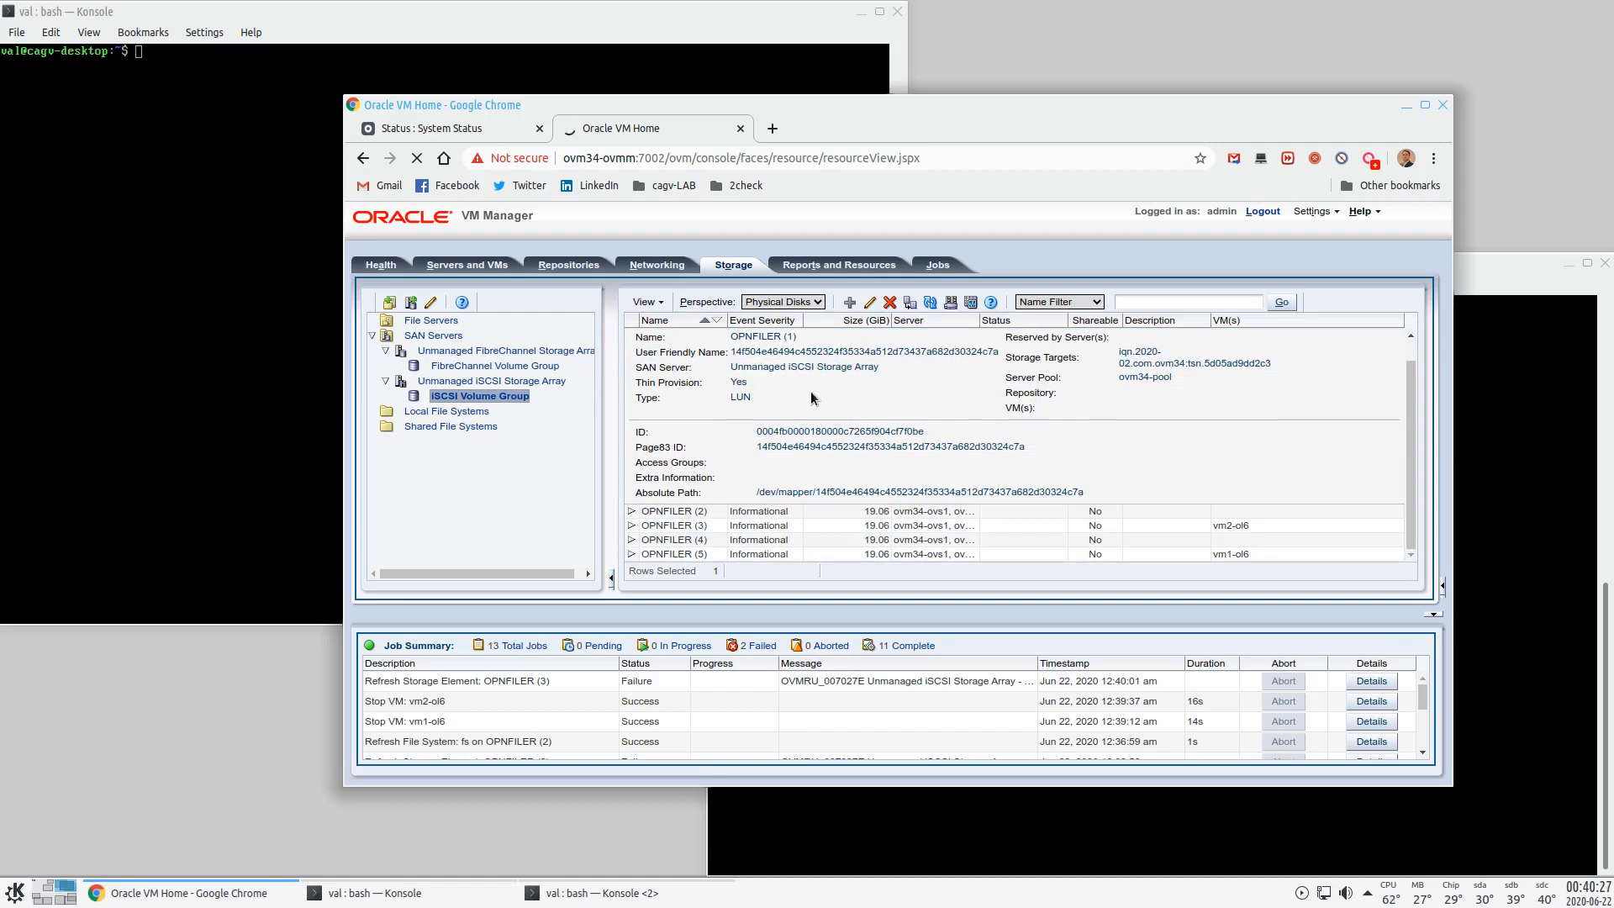
pyautogui.scroll(1, 819, 390)
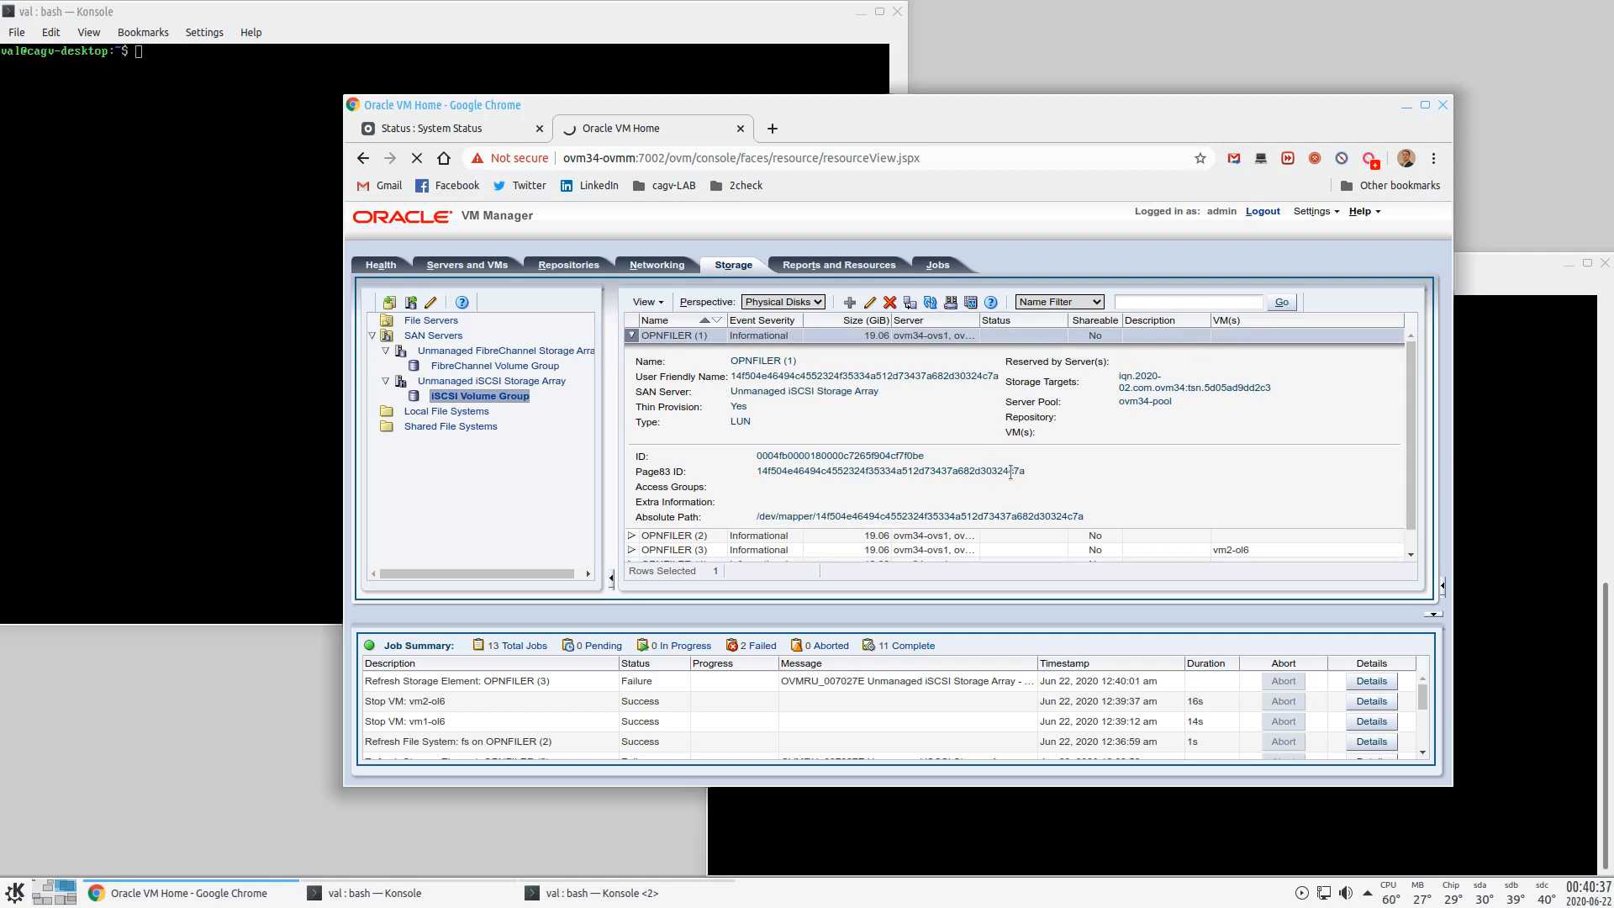
pyautogui.click(46, 901)
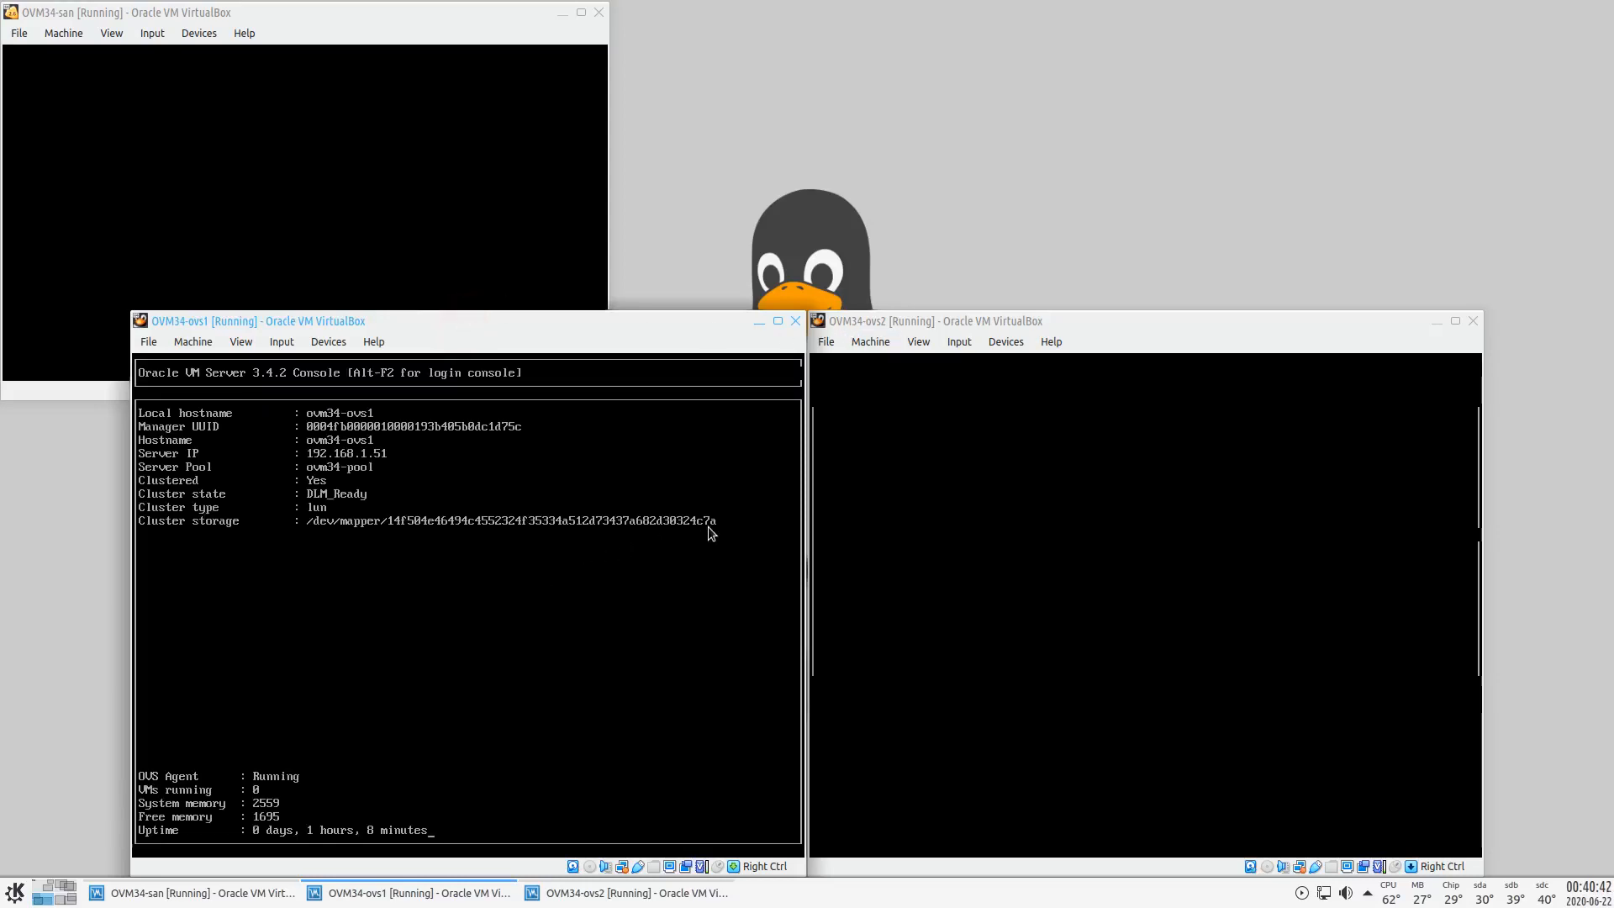
# - Compare the ovm34-ovs2 console's cluster storage path with ovs1, then return to Oracle VM Manager
pyautogui.click(1034, 314)
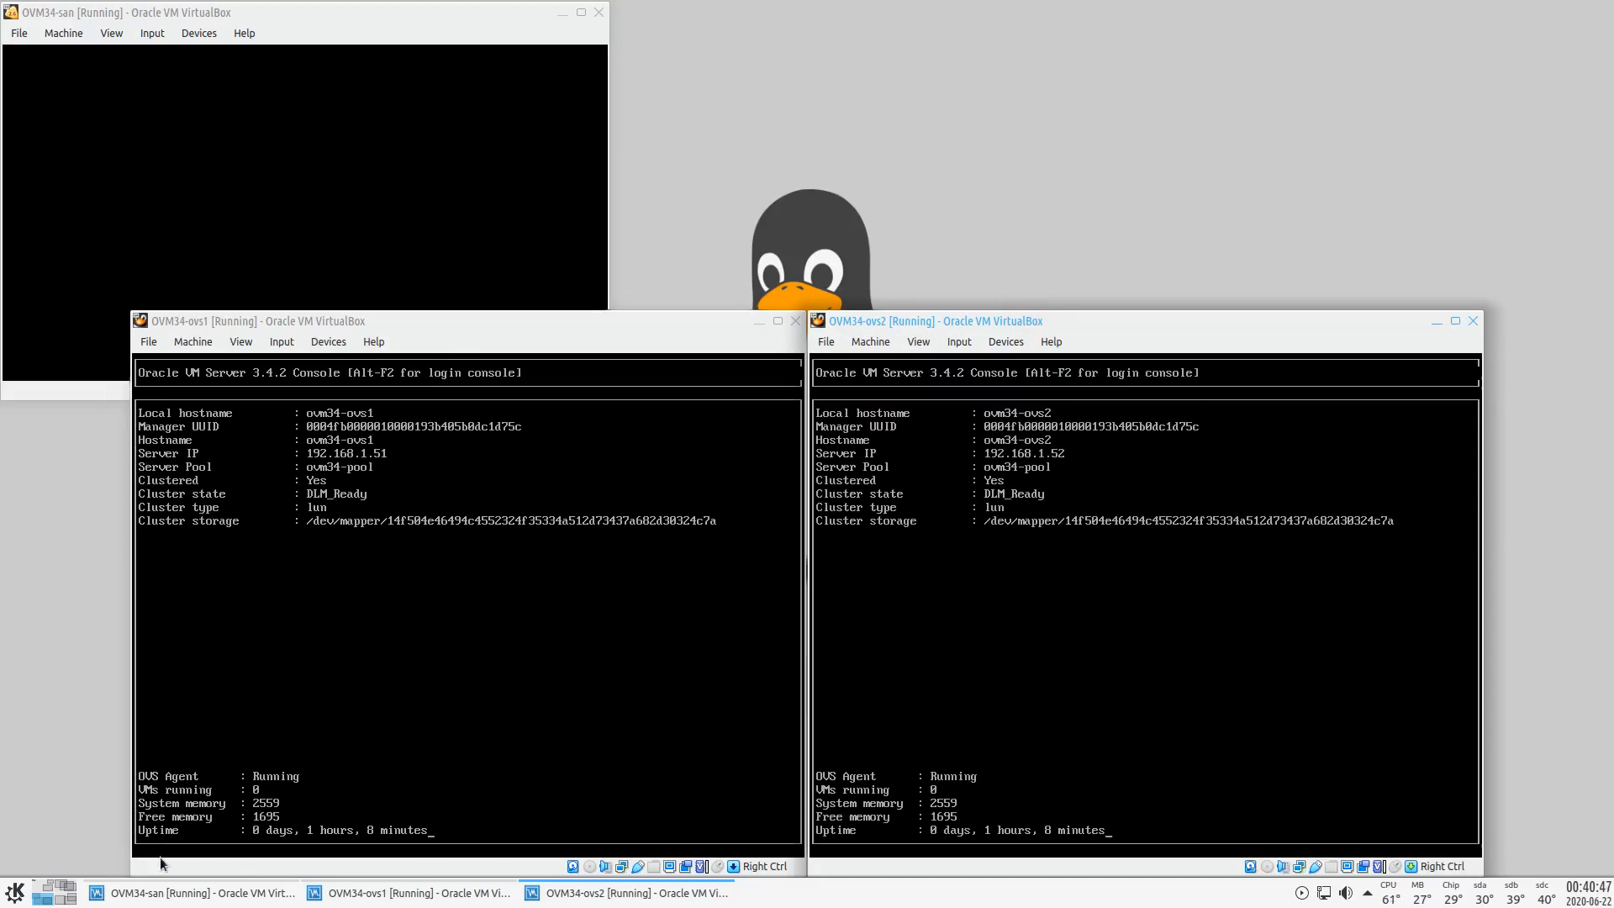
pyautogui.click(55, 893)
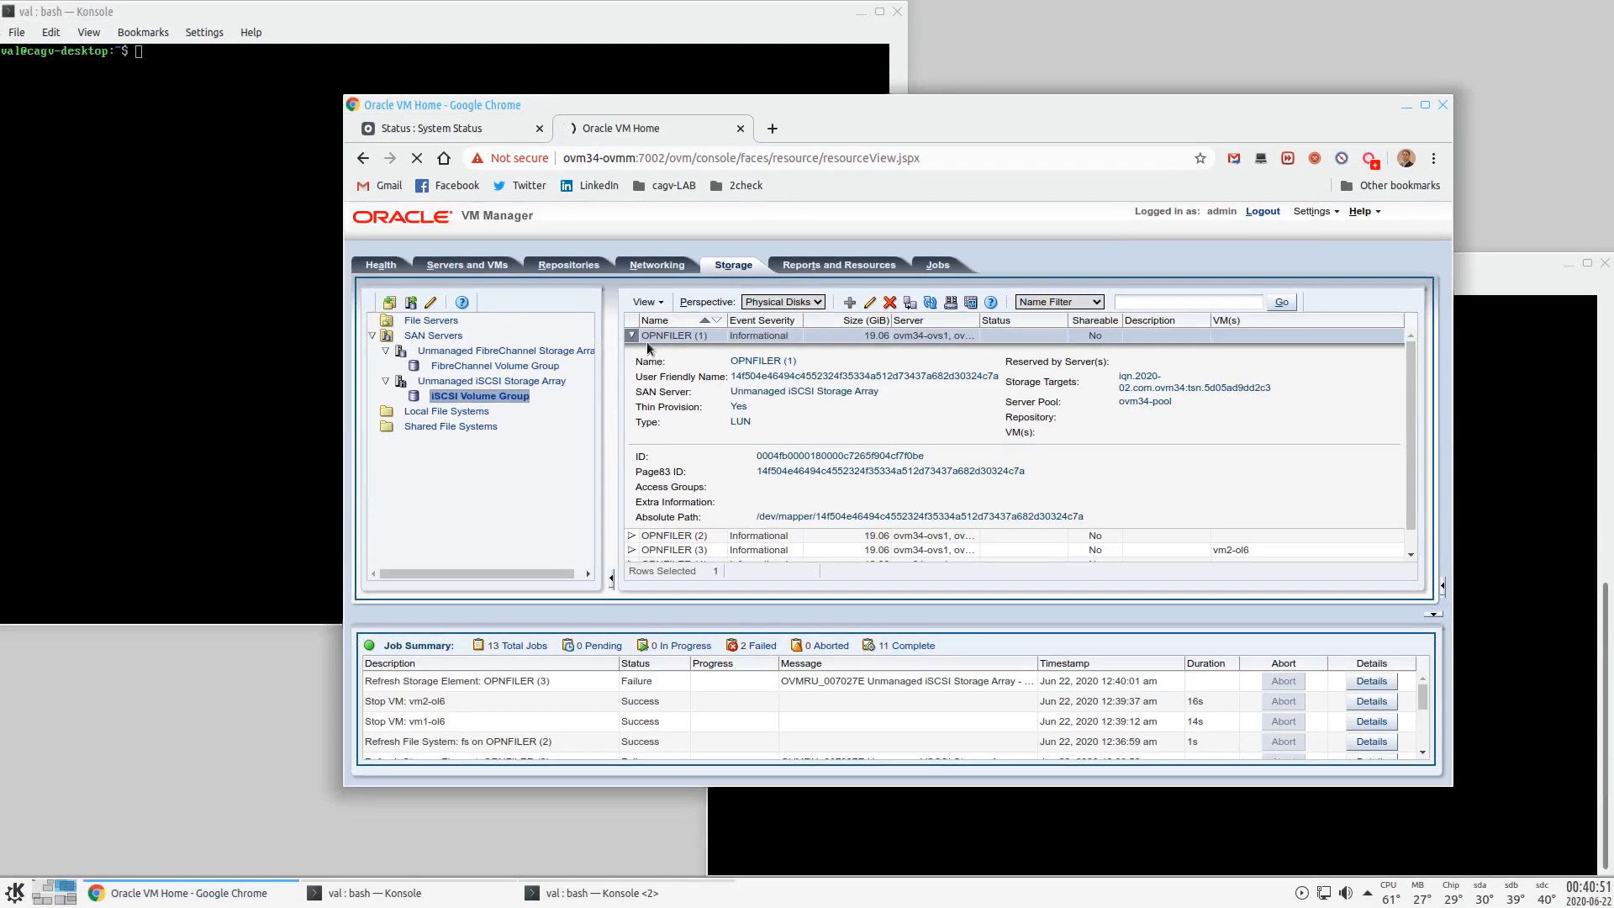
# - Rename the OPNFILER (1) physical disk to lun-ovm34cluster
pyautogui.click(632, 337)
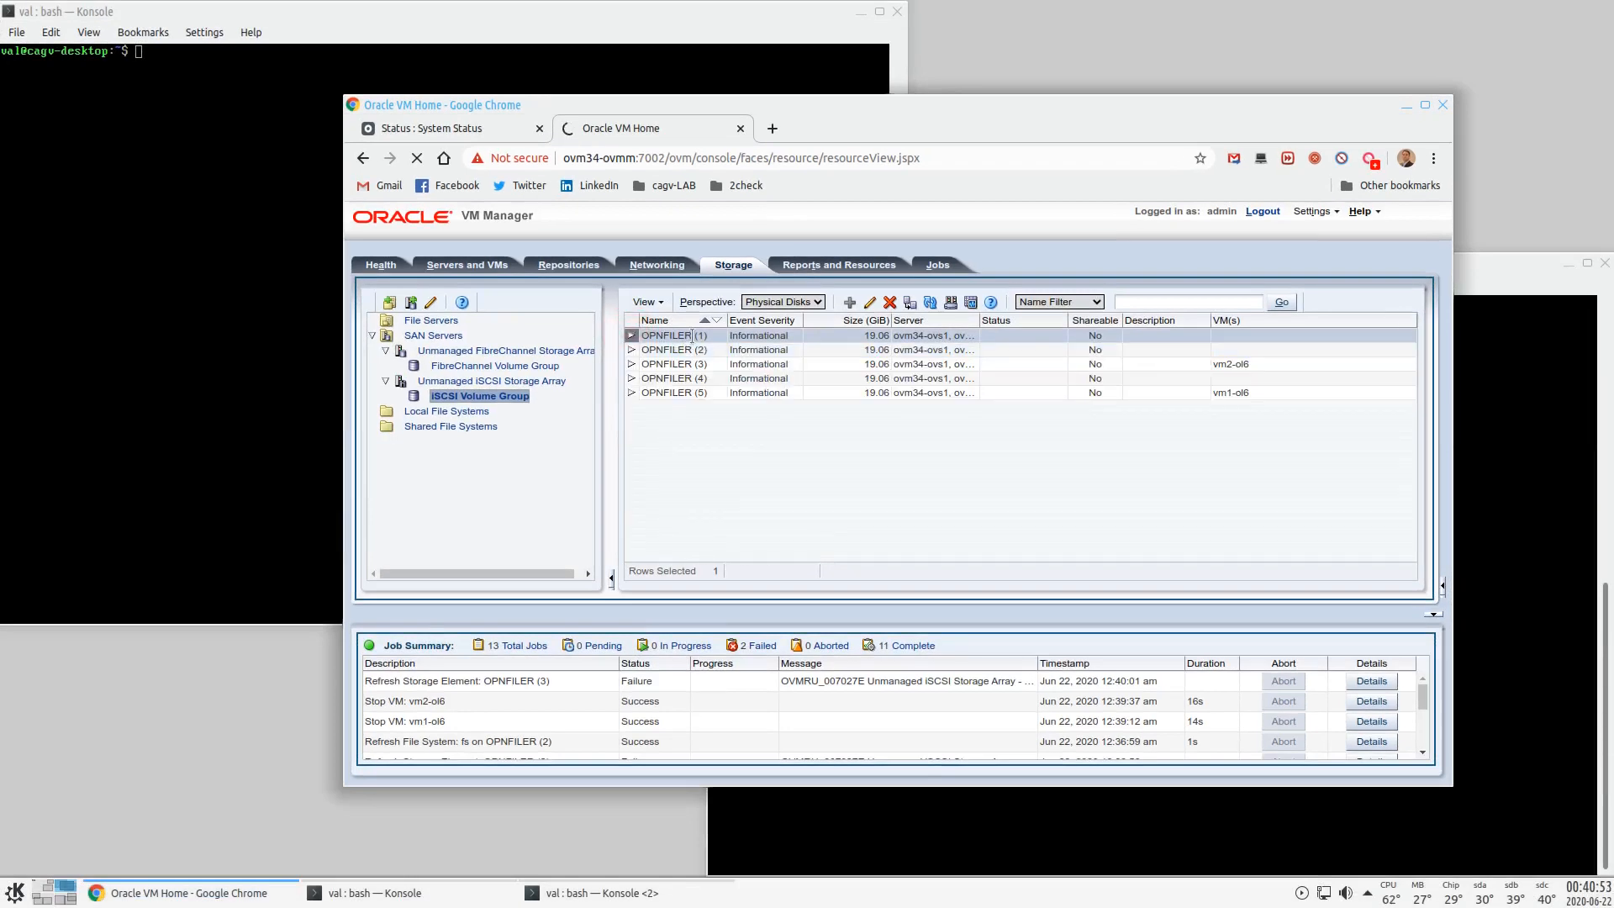
pyautogui.click(870, 302)
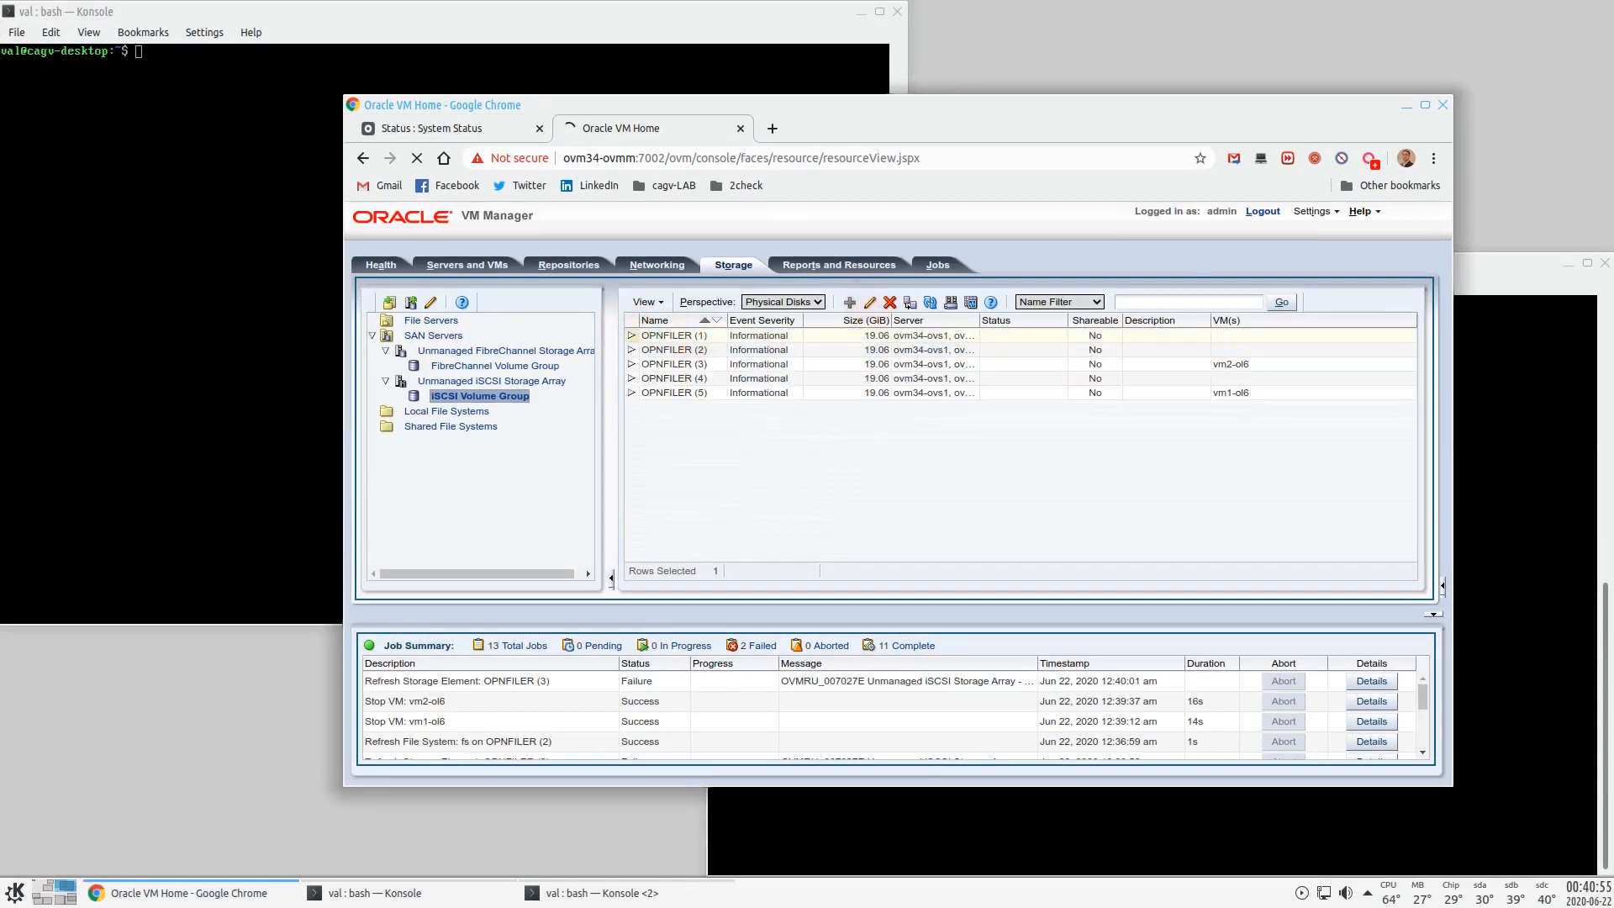
pyautogui.hotkey('ctrl', 'a')
pyautogui.write('ovm34')
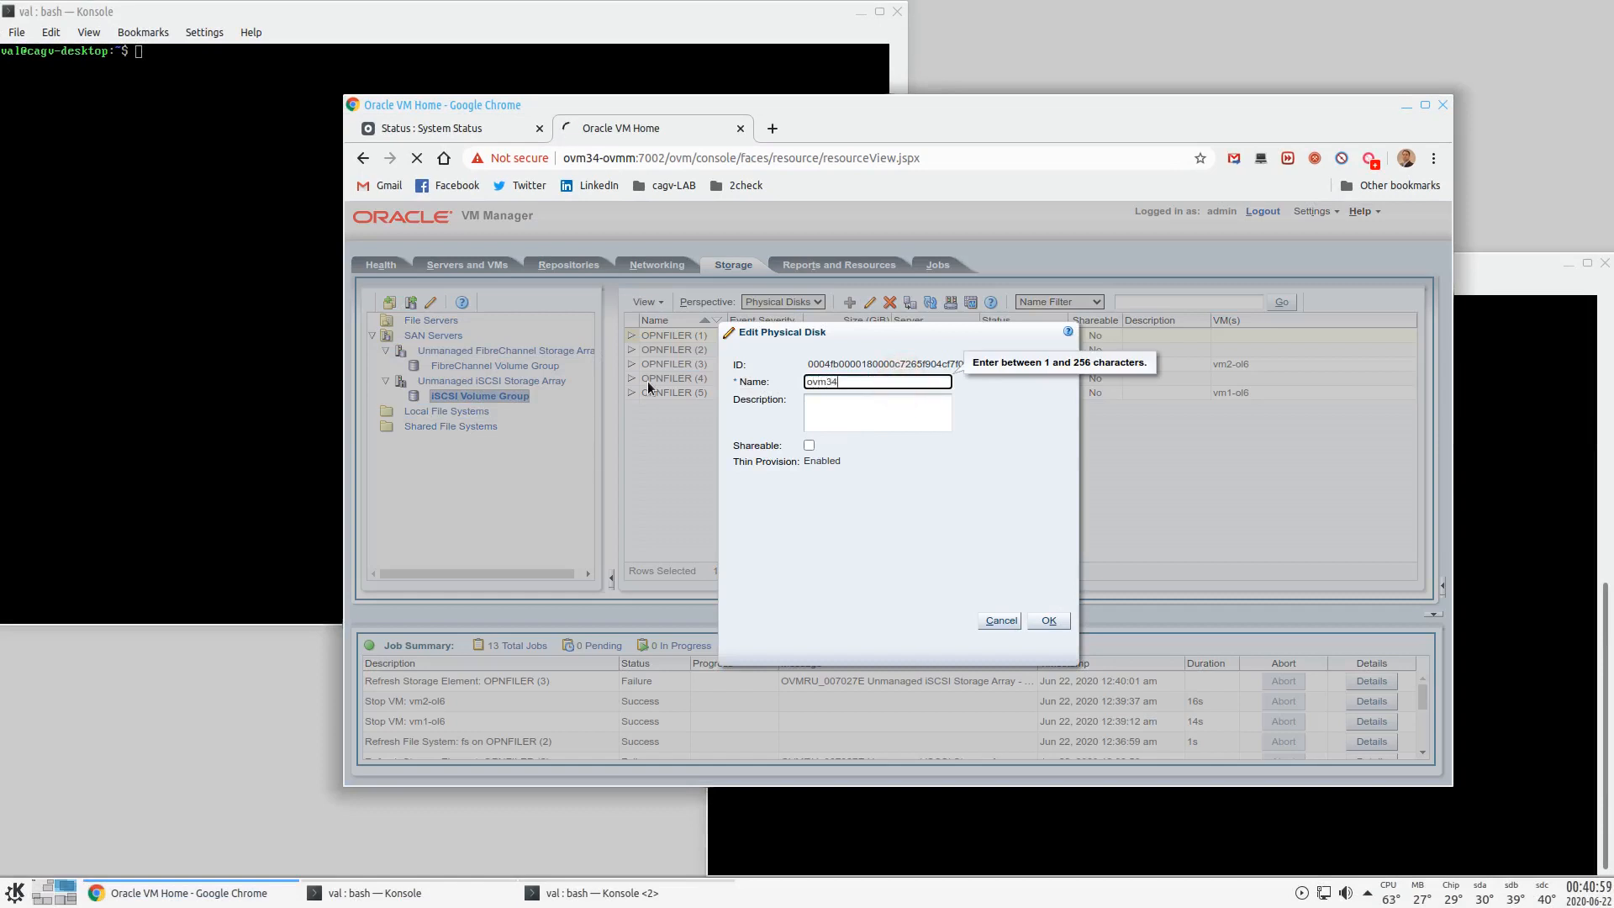
pyautogui.press('BackSpace')
pyautogui.press('BackSpace')
pyautogui.press('BackSpace')
pyautogui.press('BackSpace')
pyautogui.press('BackSpace')
pyautogui.write('lun-ovm34cluster')
pyautogui.click(1065, 622)
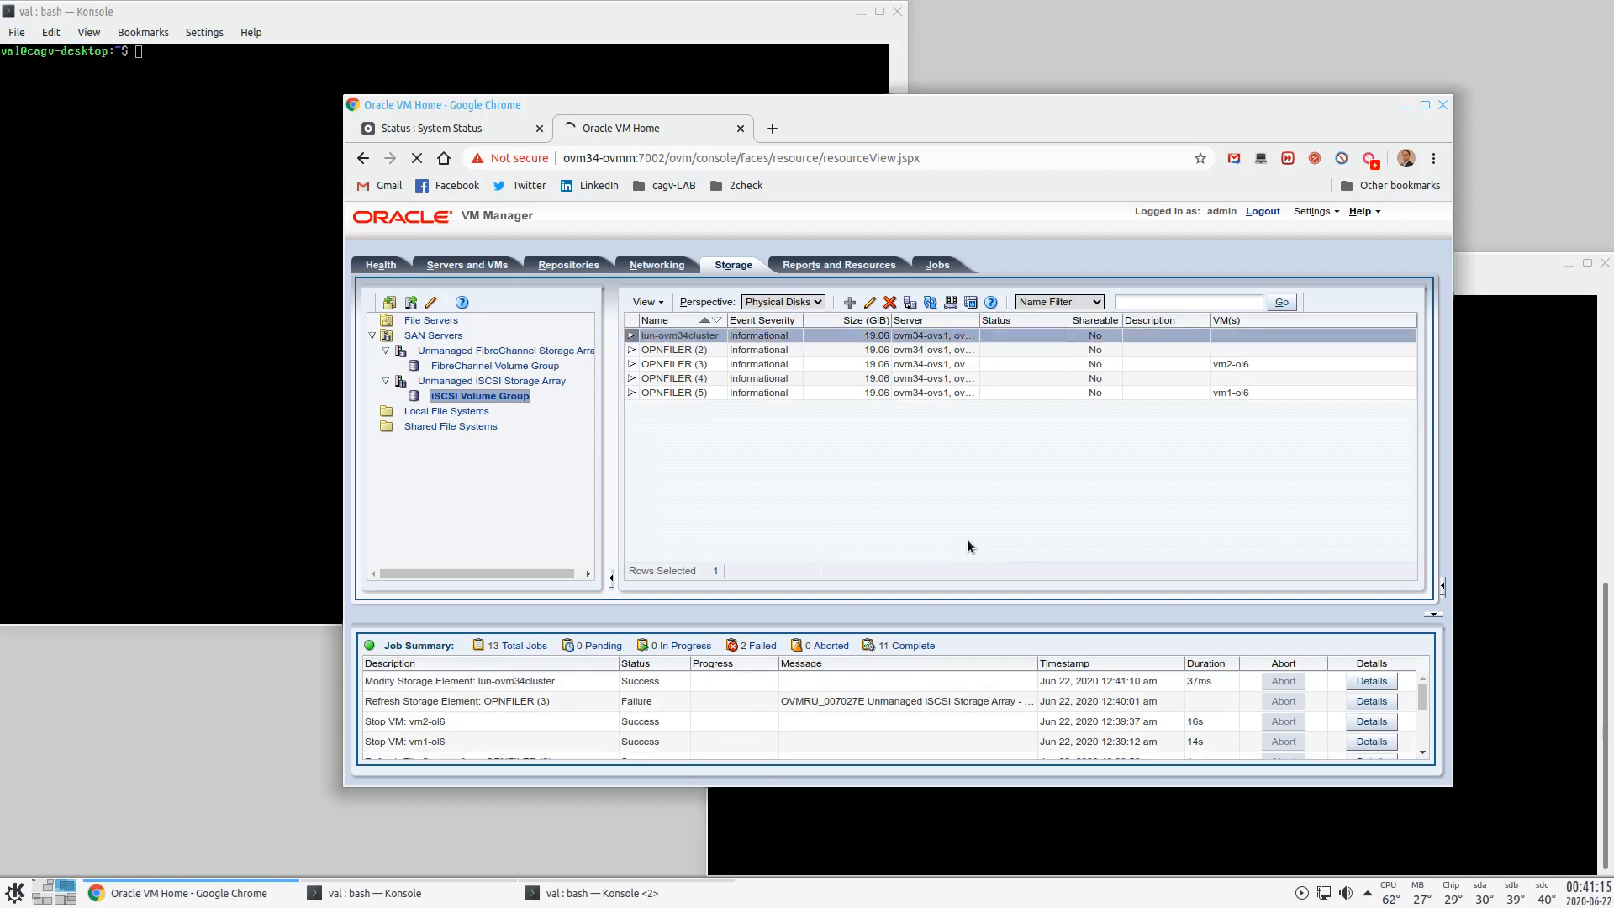
# - Select OPNFILER (2) and OPNFILER (5), then expand and collapse the OPNFILER (5) details
pyautogui.click(687, 349)
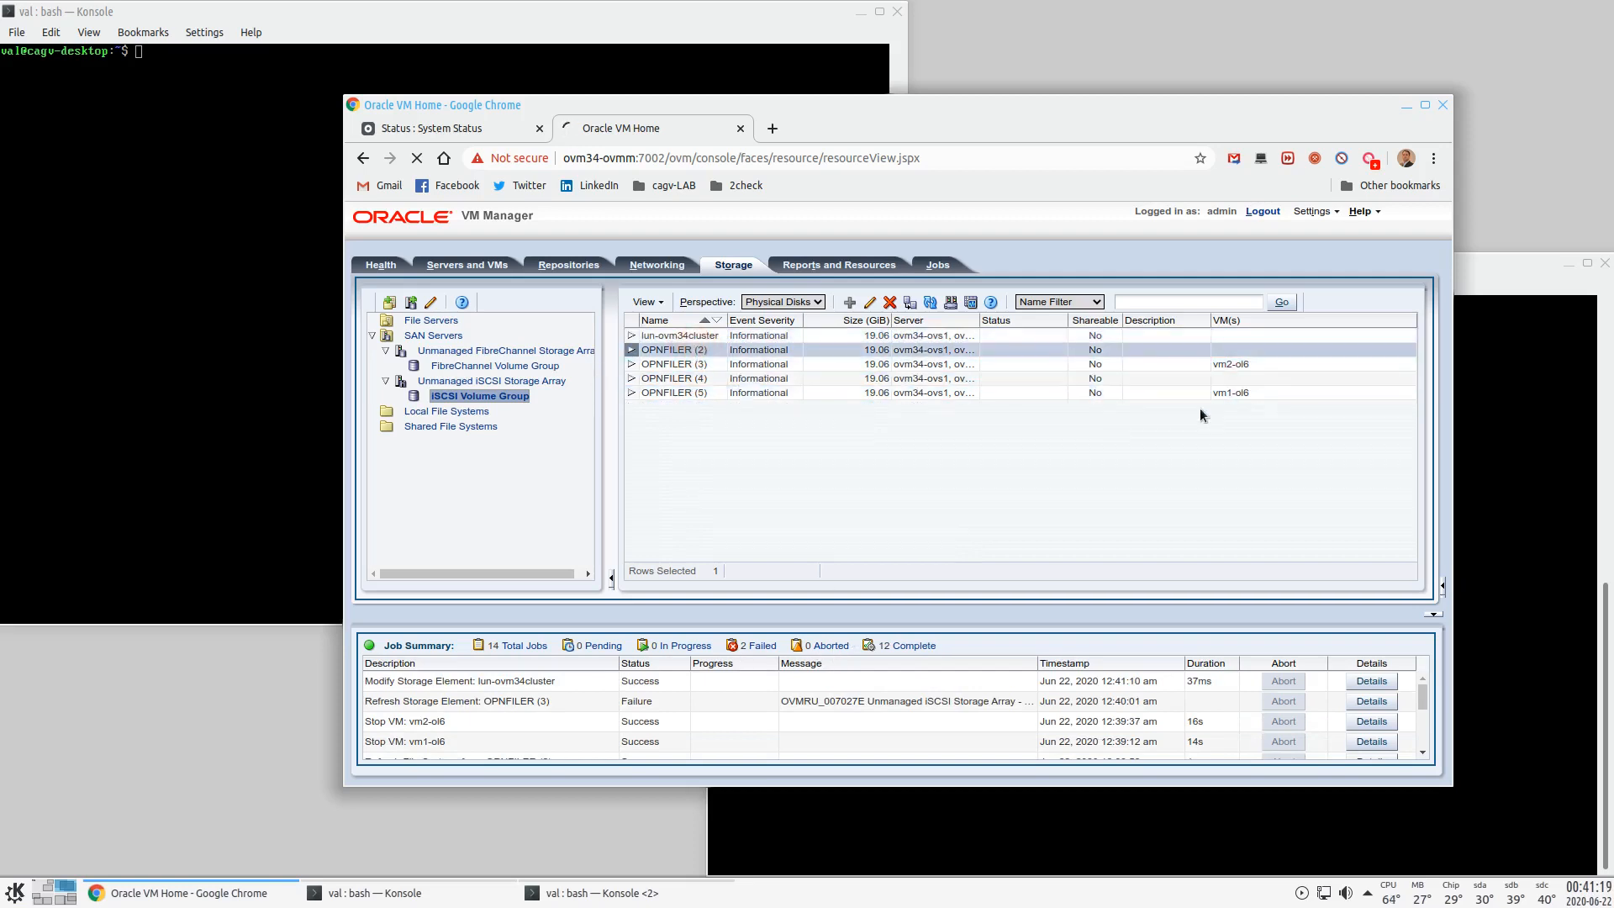
pyautogui.click(716, 394)
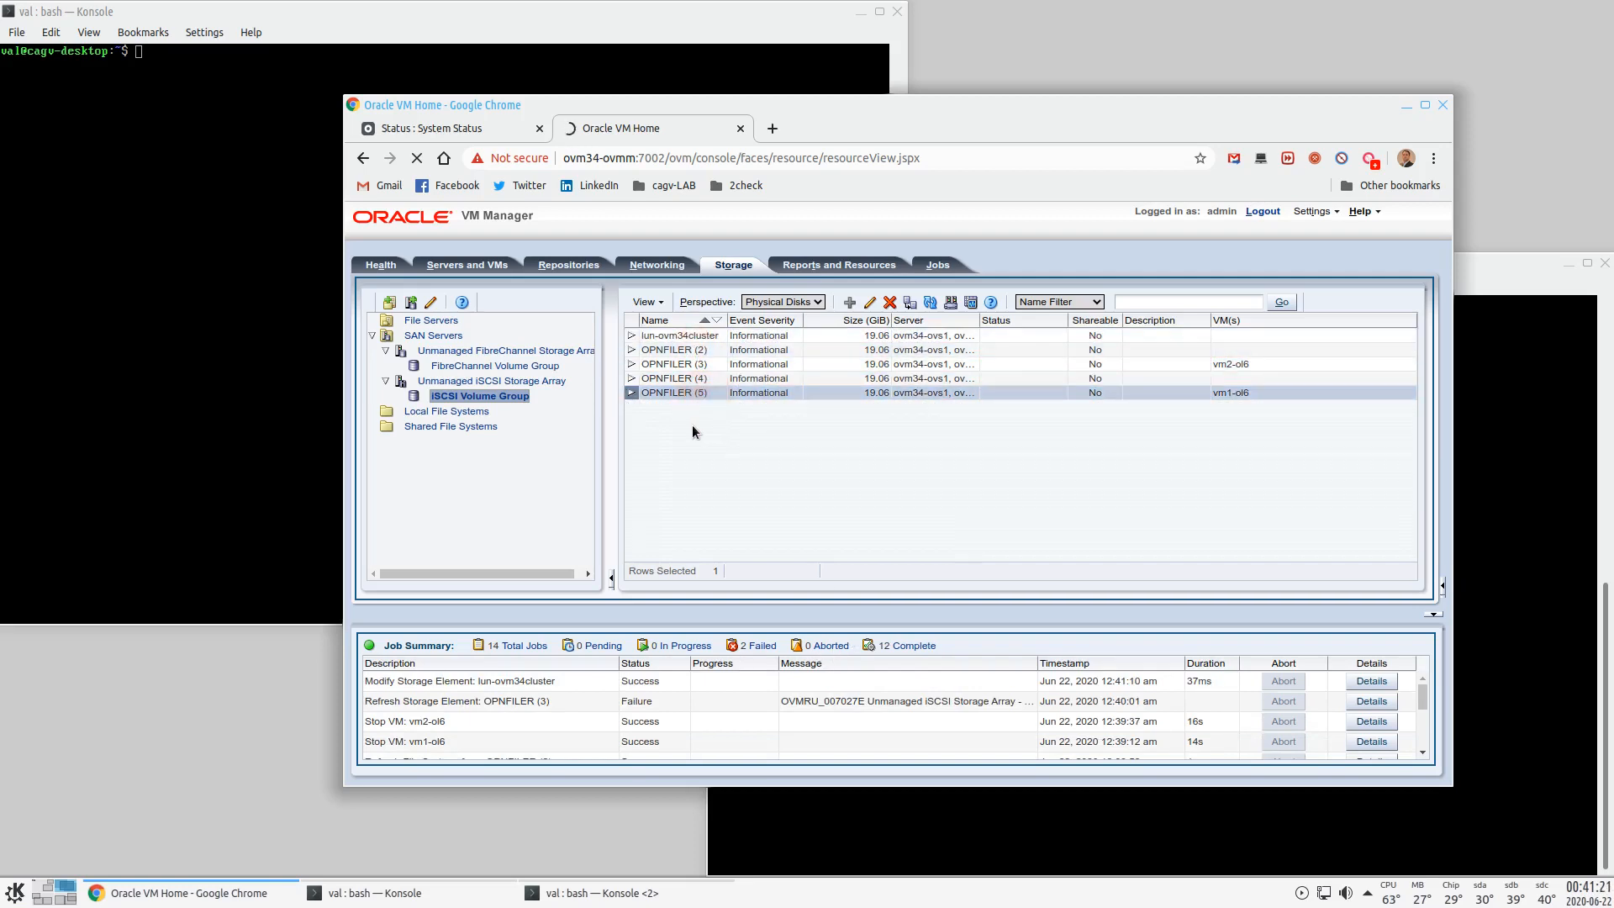
pyautogui.click(631, 393)
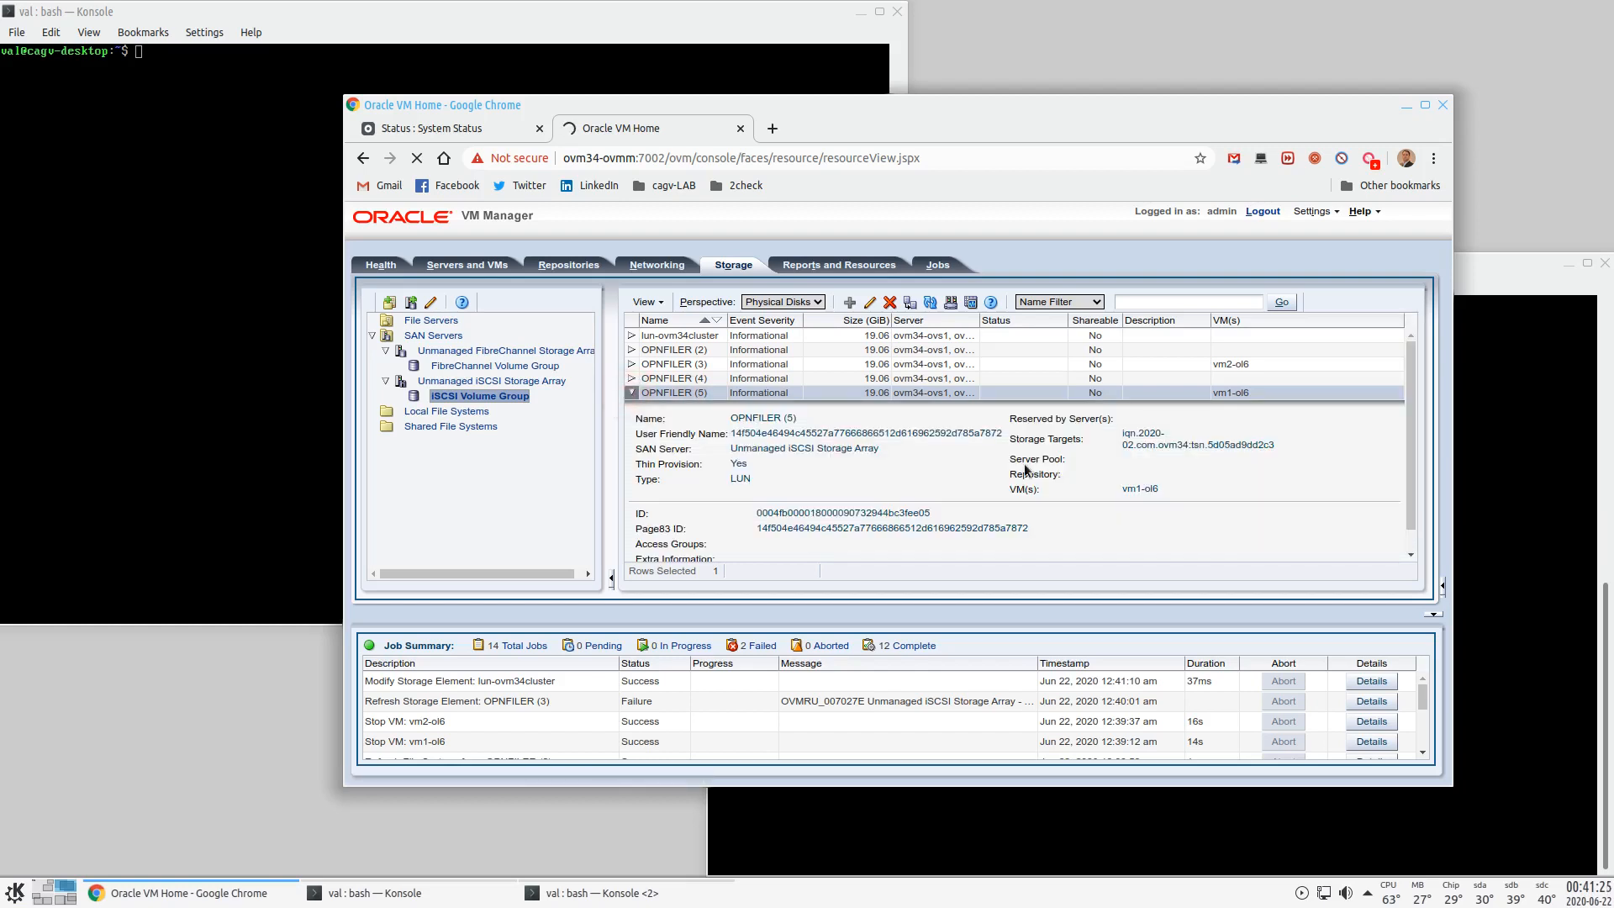
pyautogui.click(632, 393)
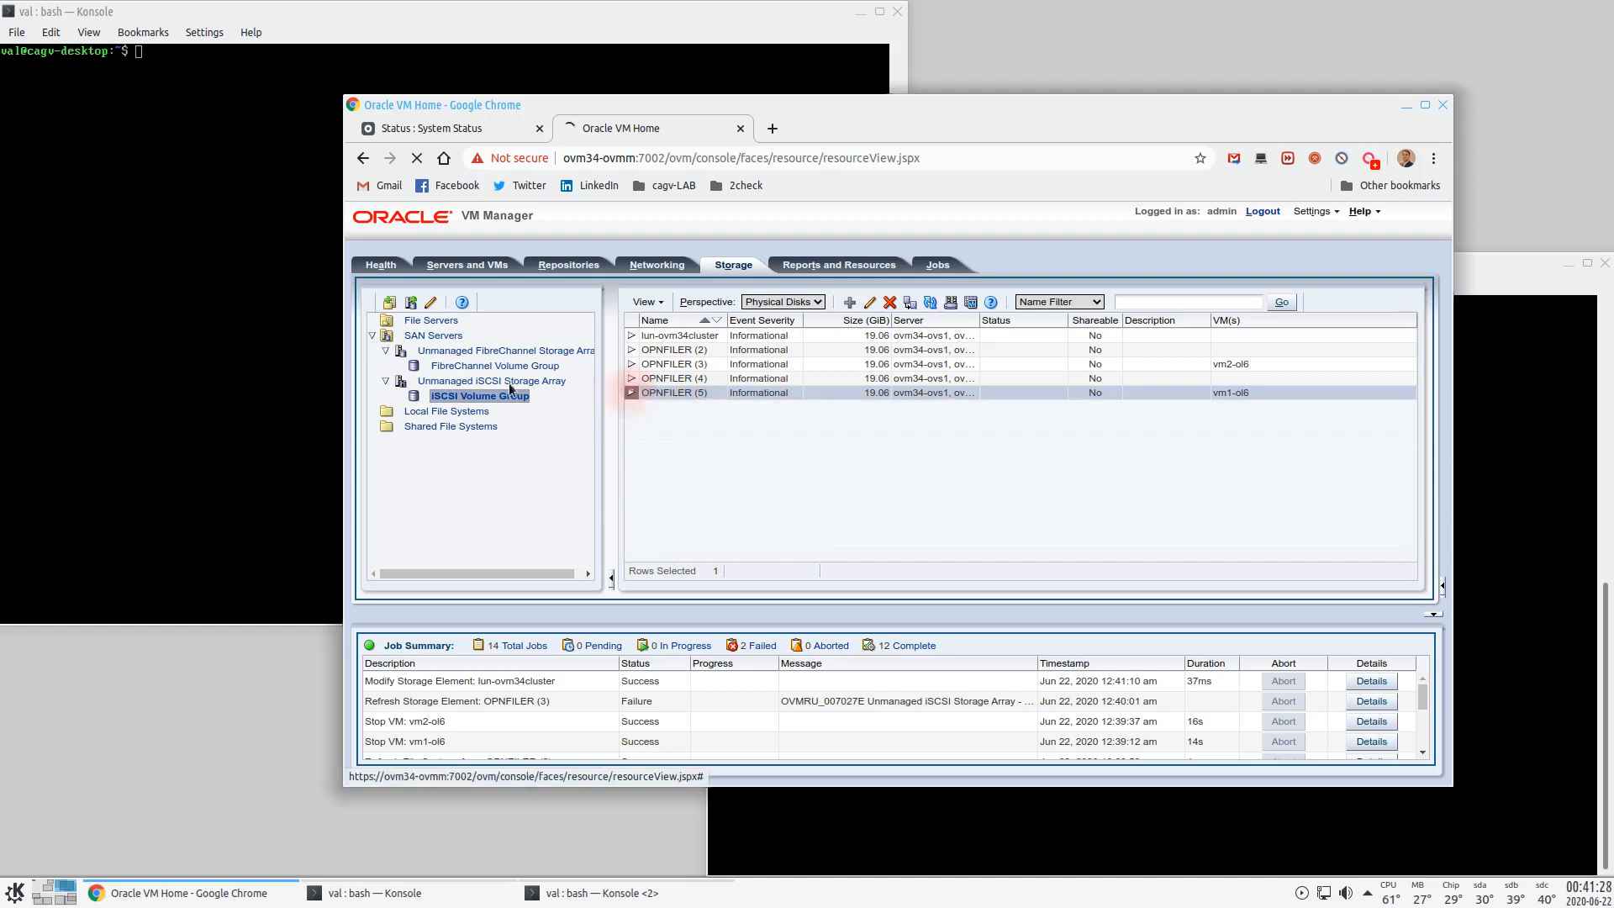
pyautogui.click(454, 265)
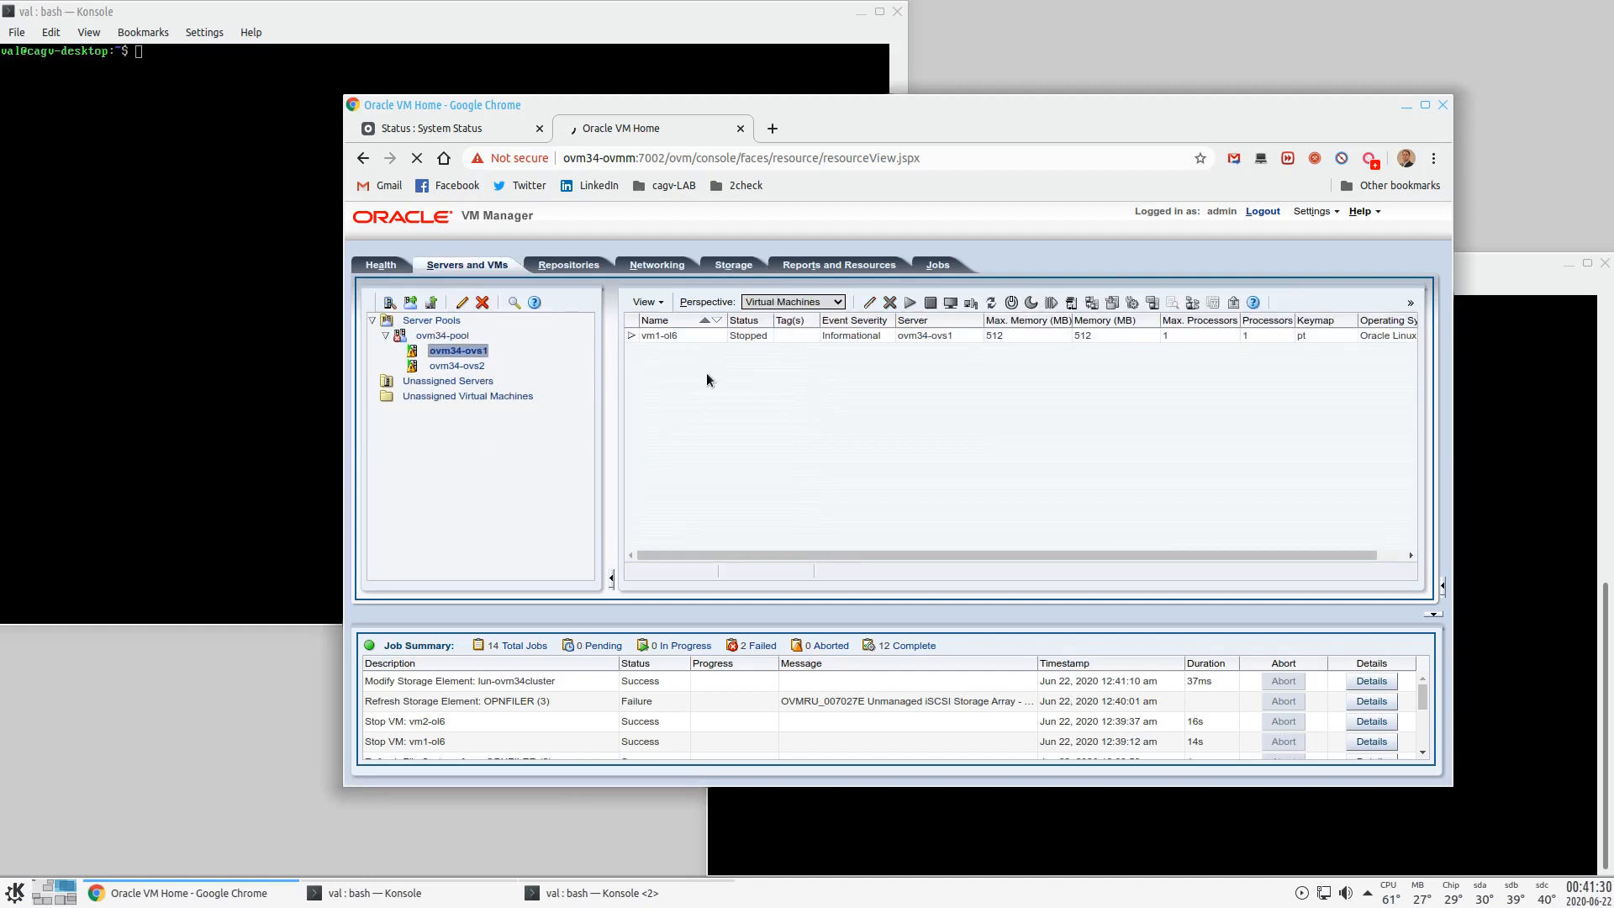
# - Start vm1-ol6 on ovm34-ovs1, then select vm2-ol6 on ovm34-ovs2
pyautogui.click(458, 352)
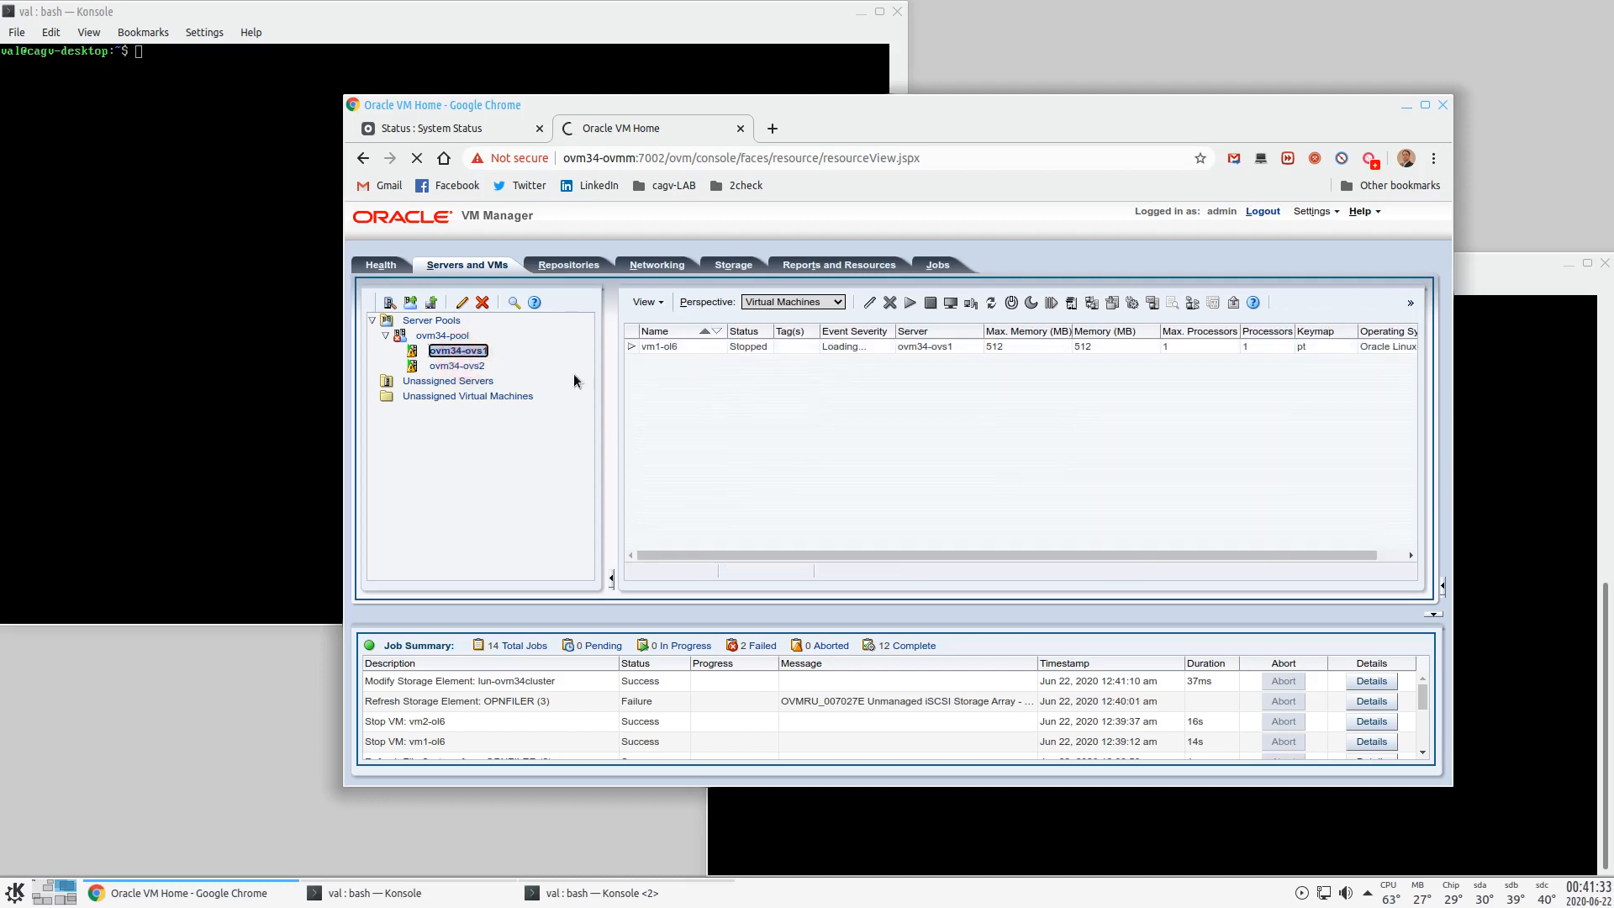
pyautogui.click(698, 335)
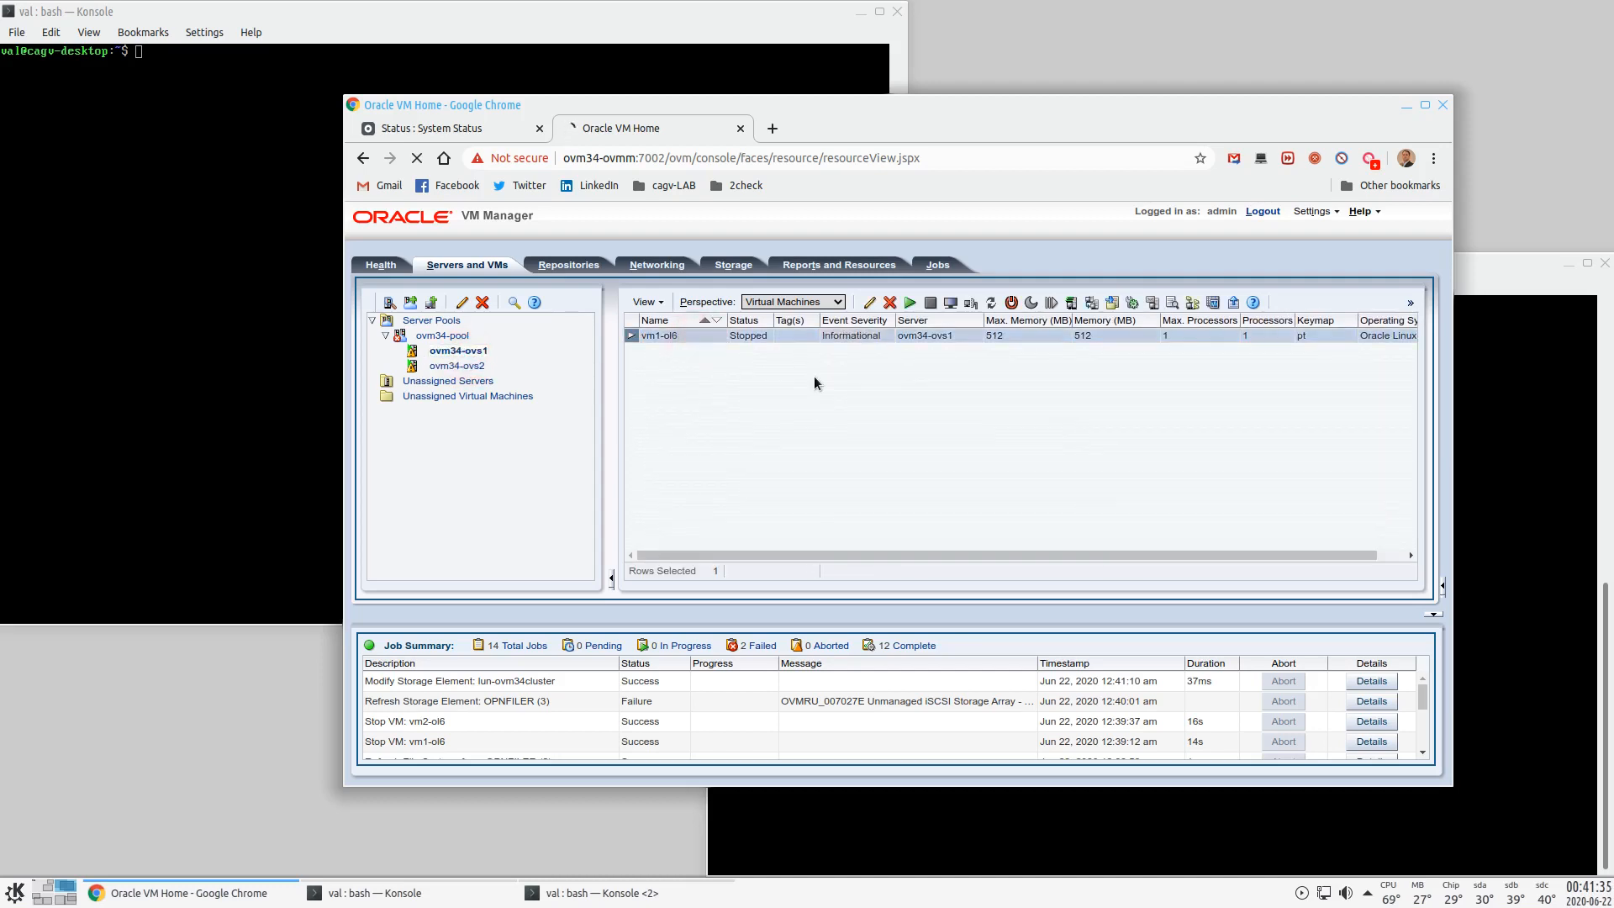
pyautogui.click(910, 303)
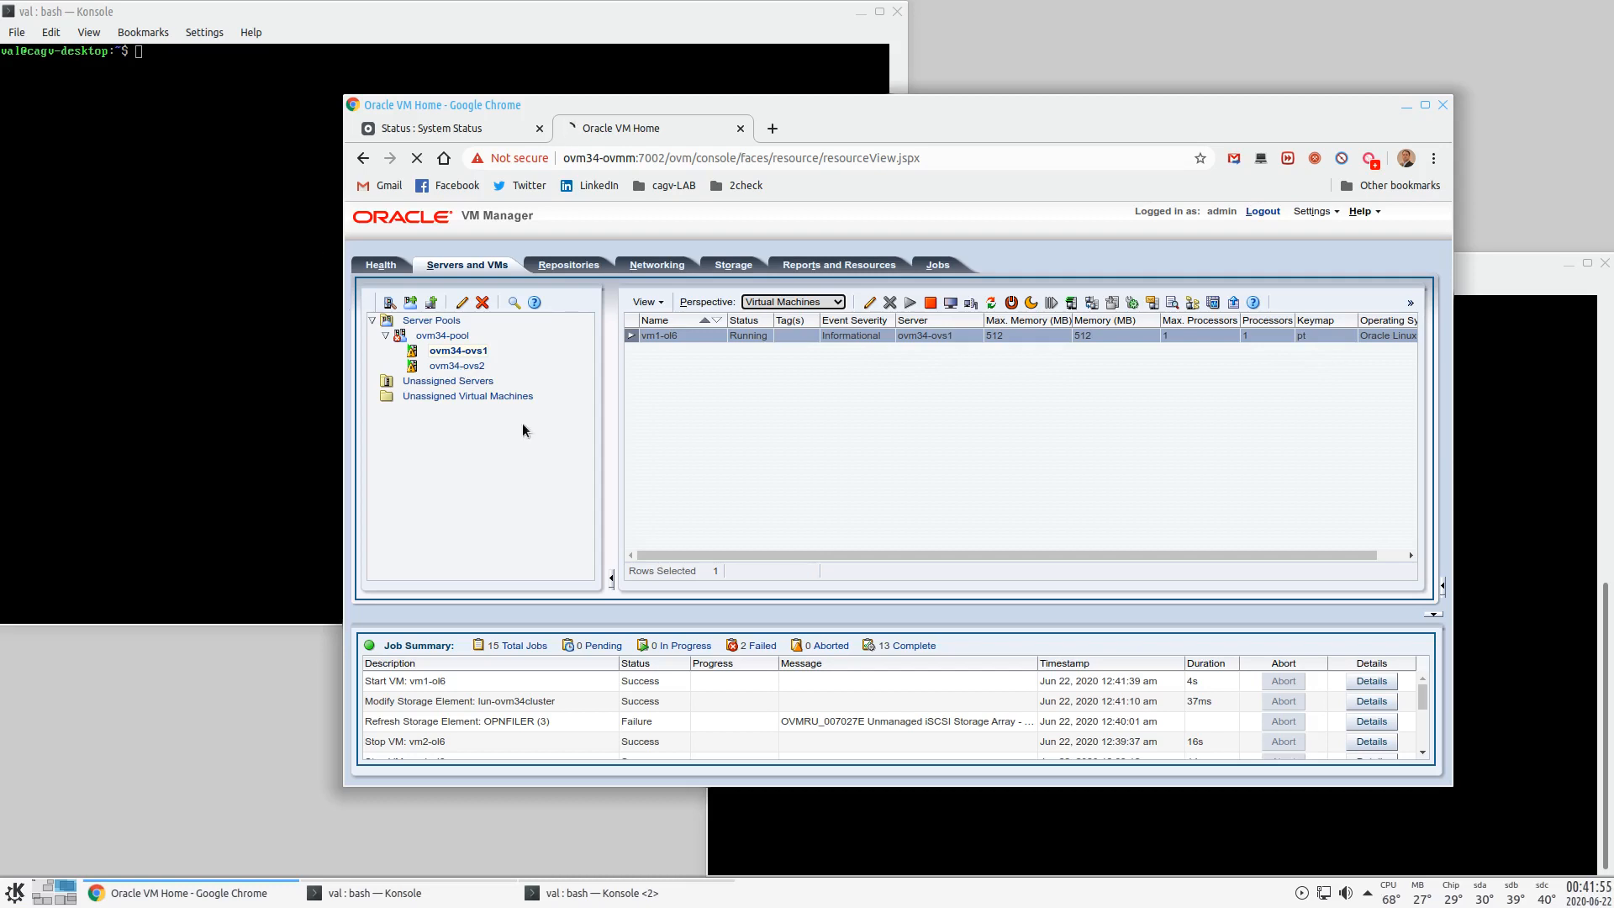
pyautogui.click(467, 367)
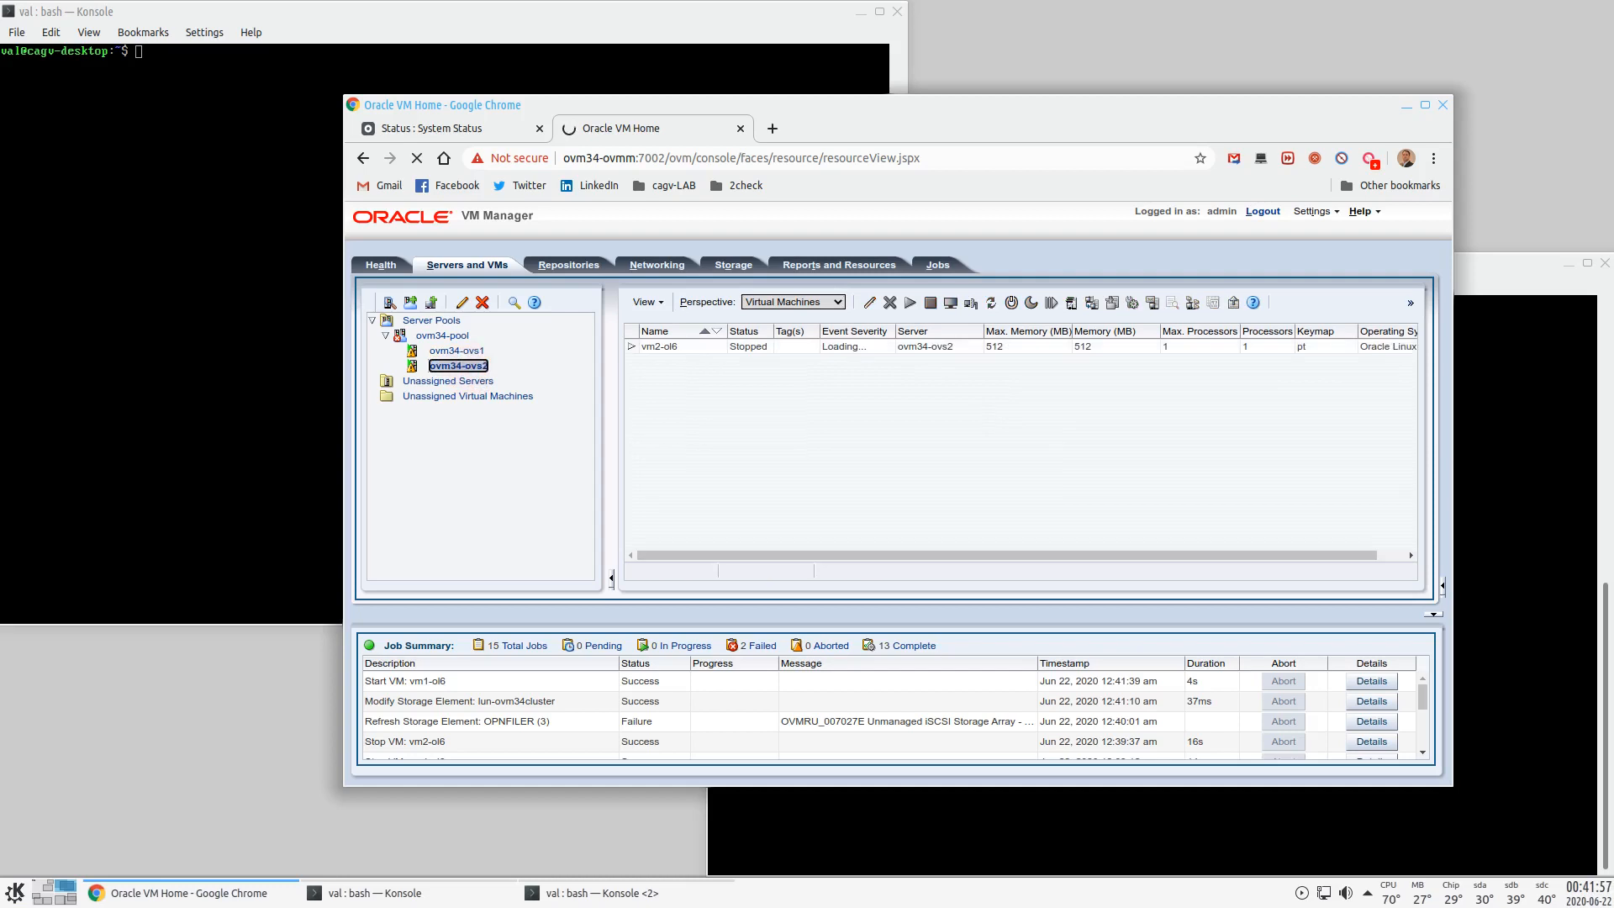
pyautogui.click(693, 338)
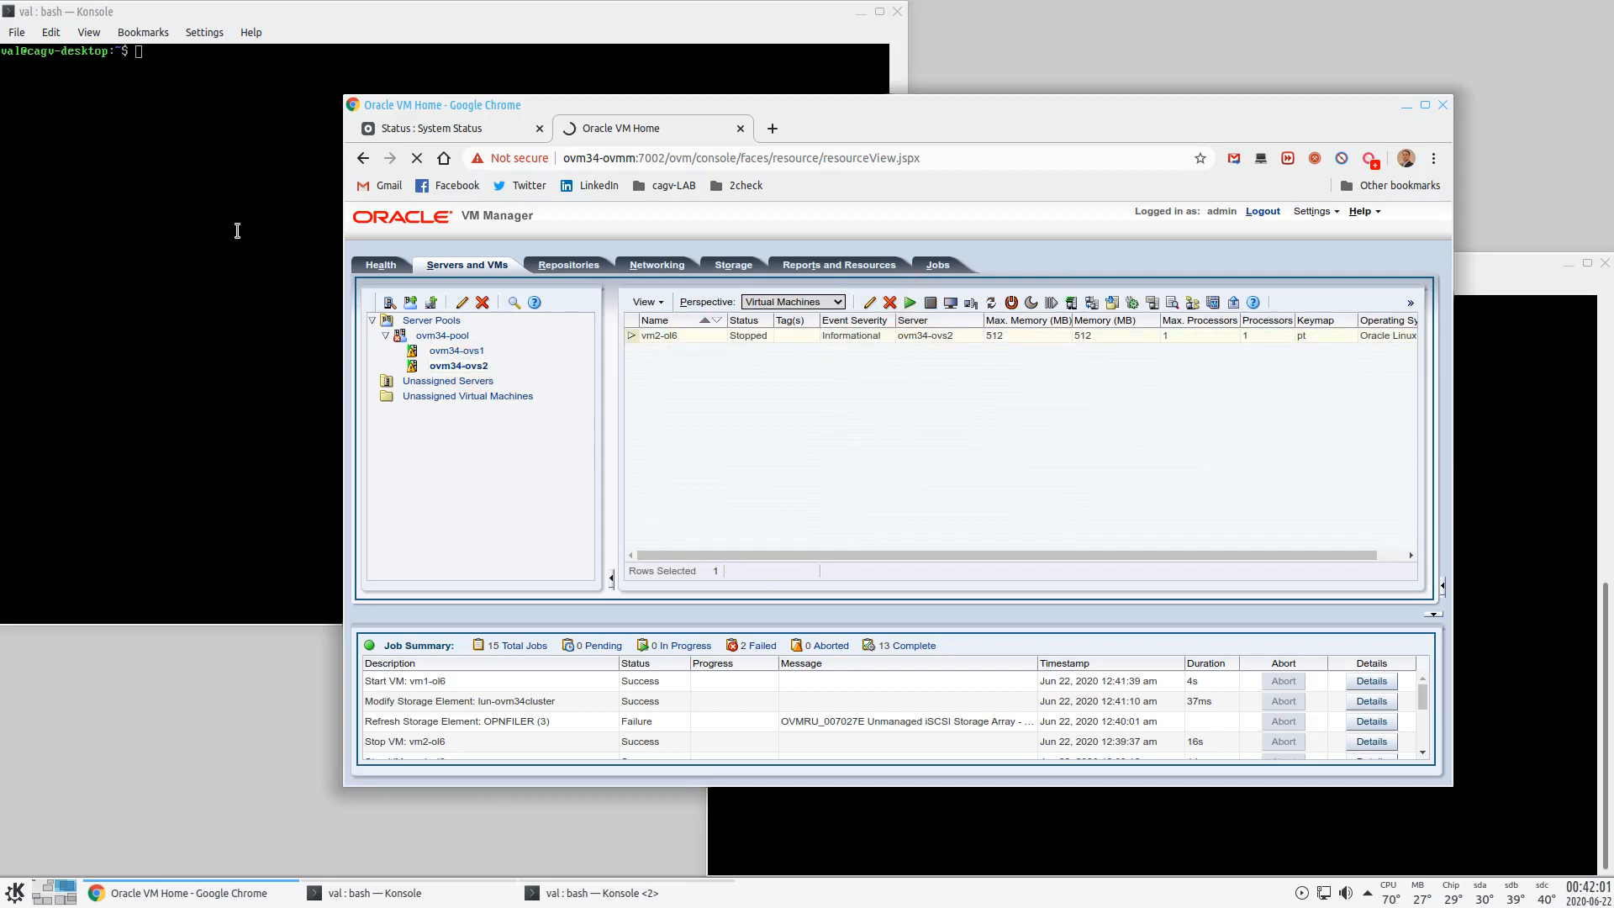
# - Clear the terminal and repeatedly retry the root SSH connection to ovm34-vm1-ol6
pyautogui.click(245, 13)
pyautogui.write('clear')
pyautogui.press('Up')
pyautogui.press('Return')
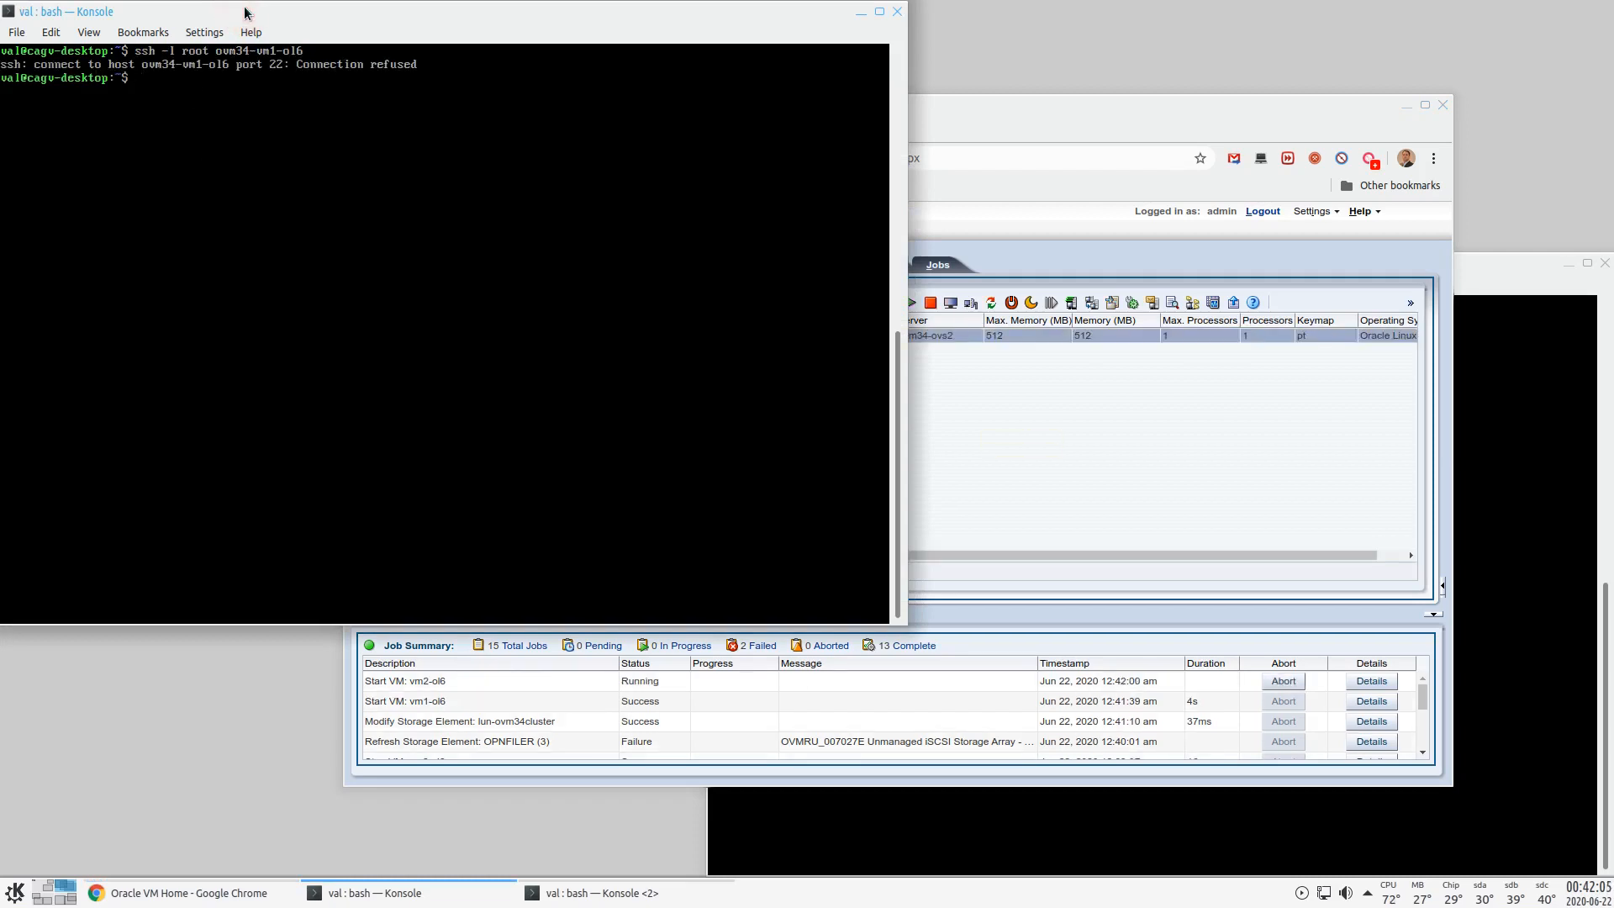
pyautogui.press('Up')
pyautogui.press('Return')
pyautogui.press('Up')
pyautogui.press('Return')
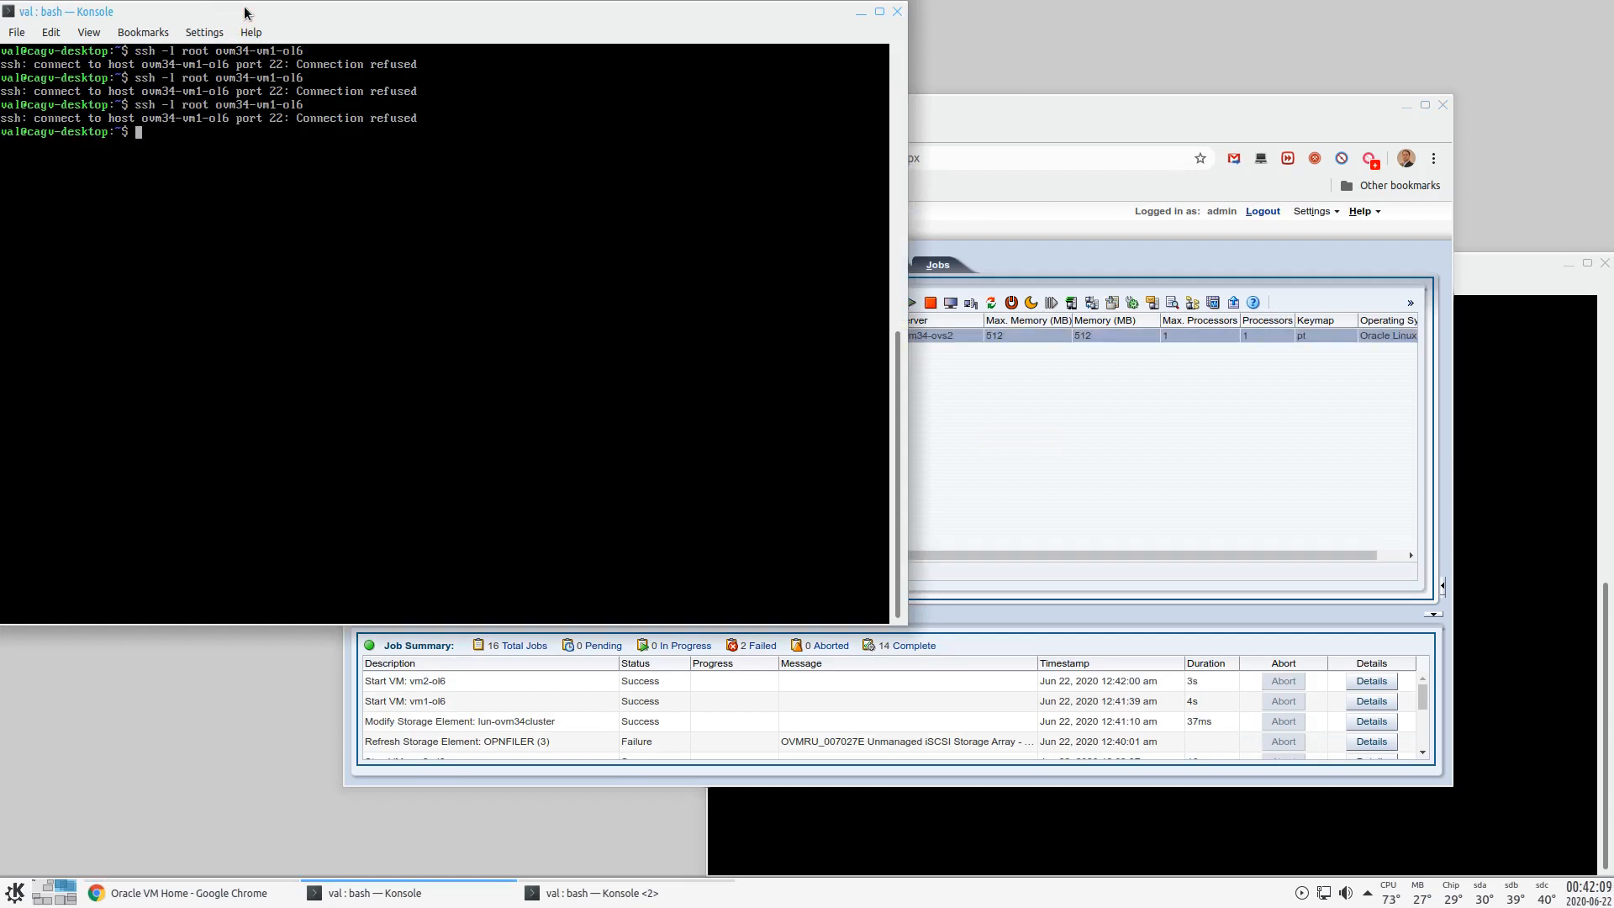
# - Check vm1-ol6's status in VM Manager, then log in to ovm34-vm1-ol6 as root and run top
pyautogui.click(1009, 157)
pyautogui.click(467, 351)
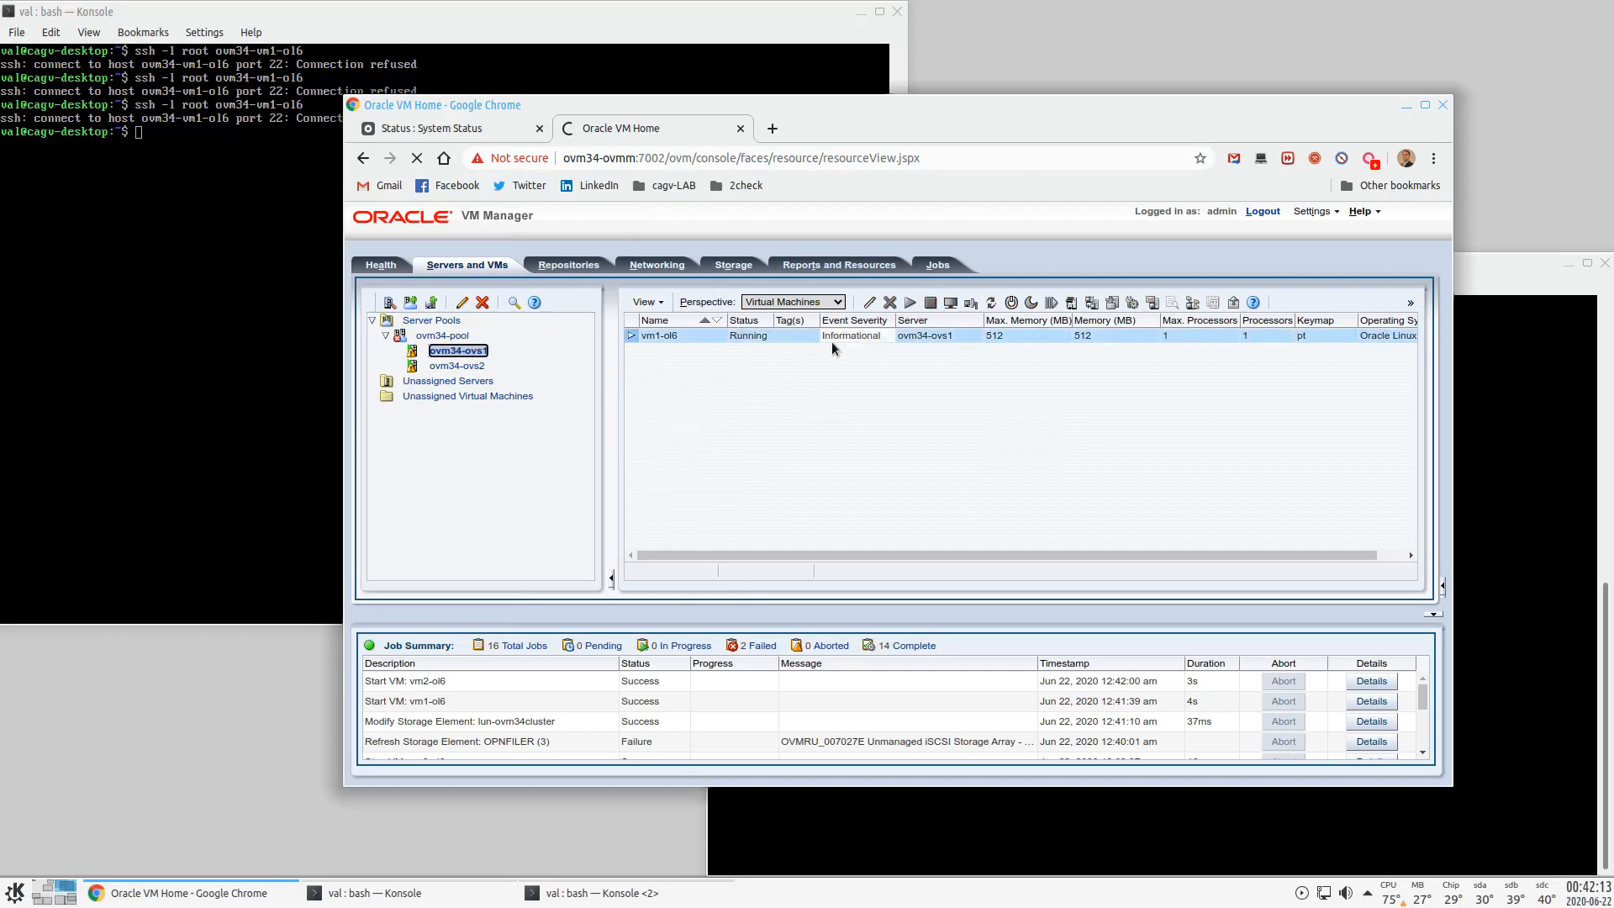
pyautogui.click(322, 10)
pyautogui.press('Up')
pyautogui.press('Return')
pyautogui.press('Return')
pyautogui.write('top')
pyautogui.press('Return')
pyautogui.press('d')
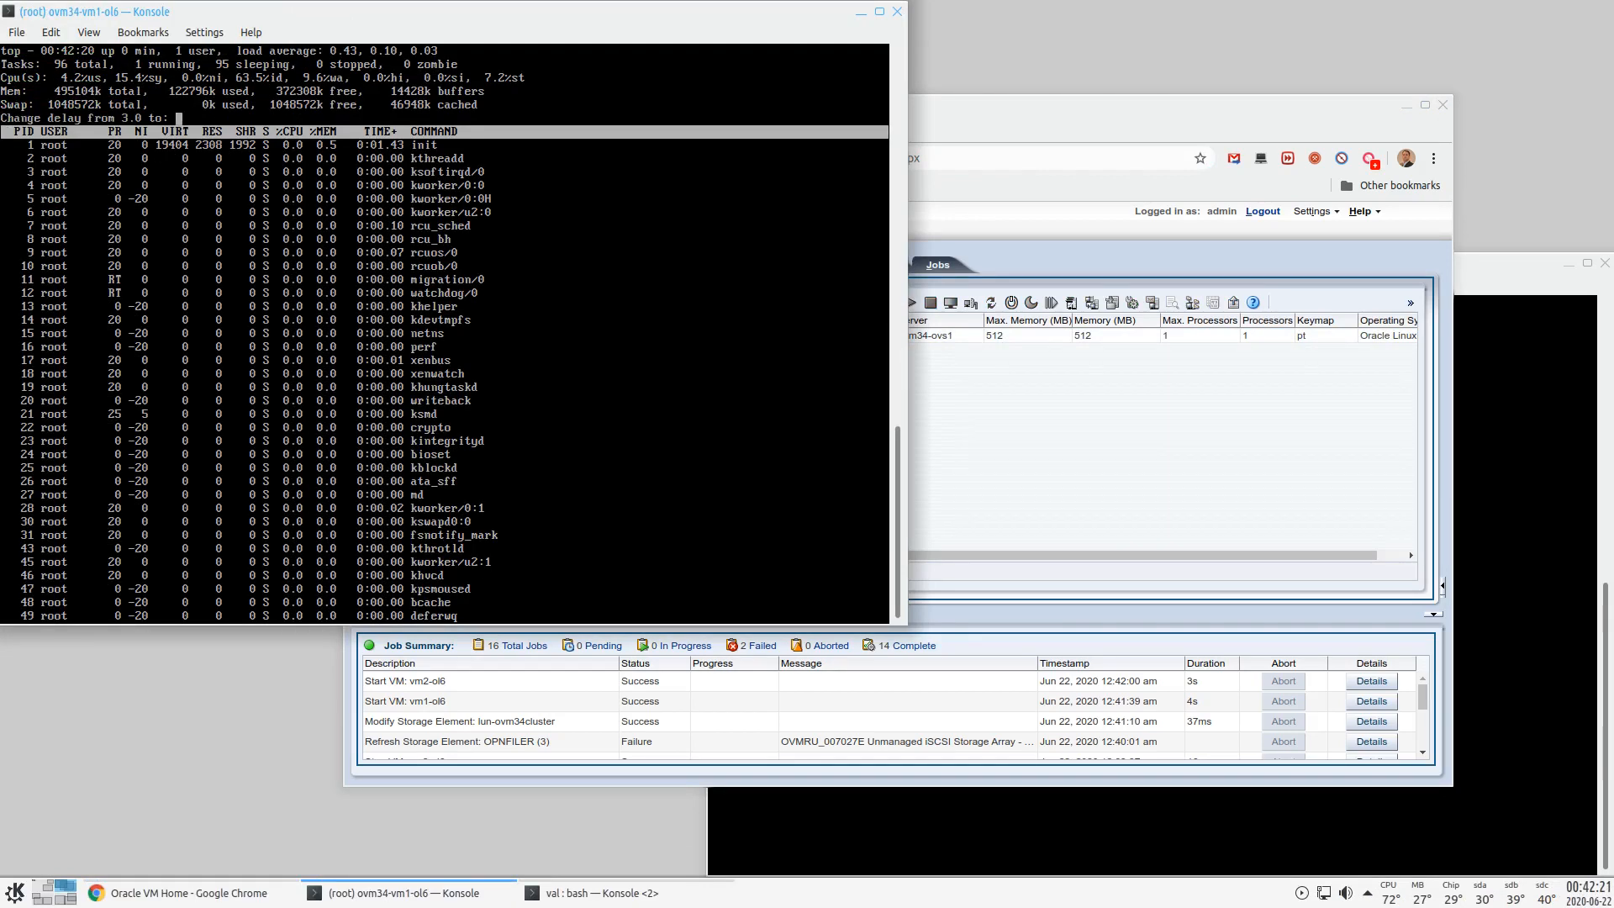
pyautogui.press('Return')
# - In the second terminal, SSH as root to ovm34-vm2-ol6, retrying until it connects, and log in
pyautogui.click(1500, 274)
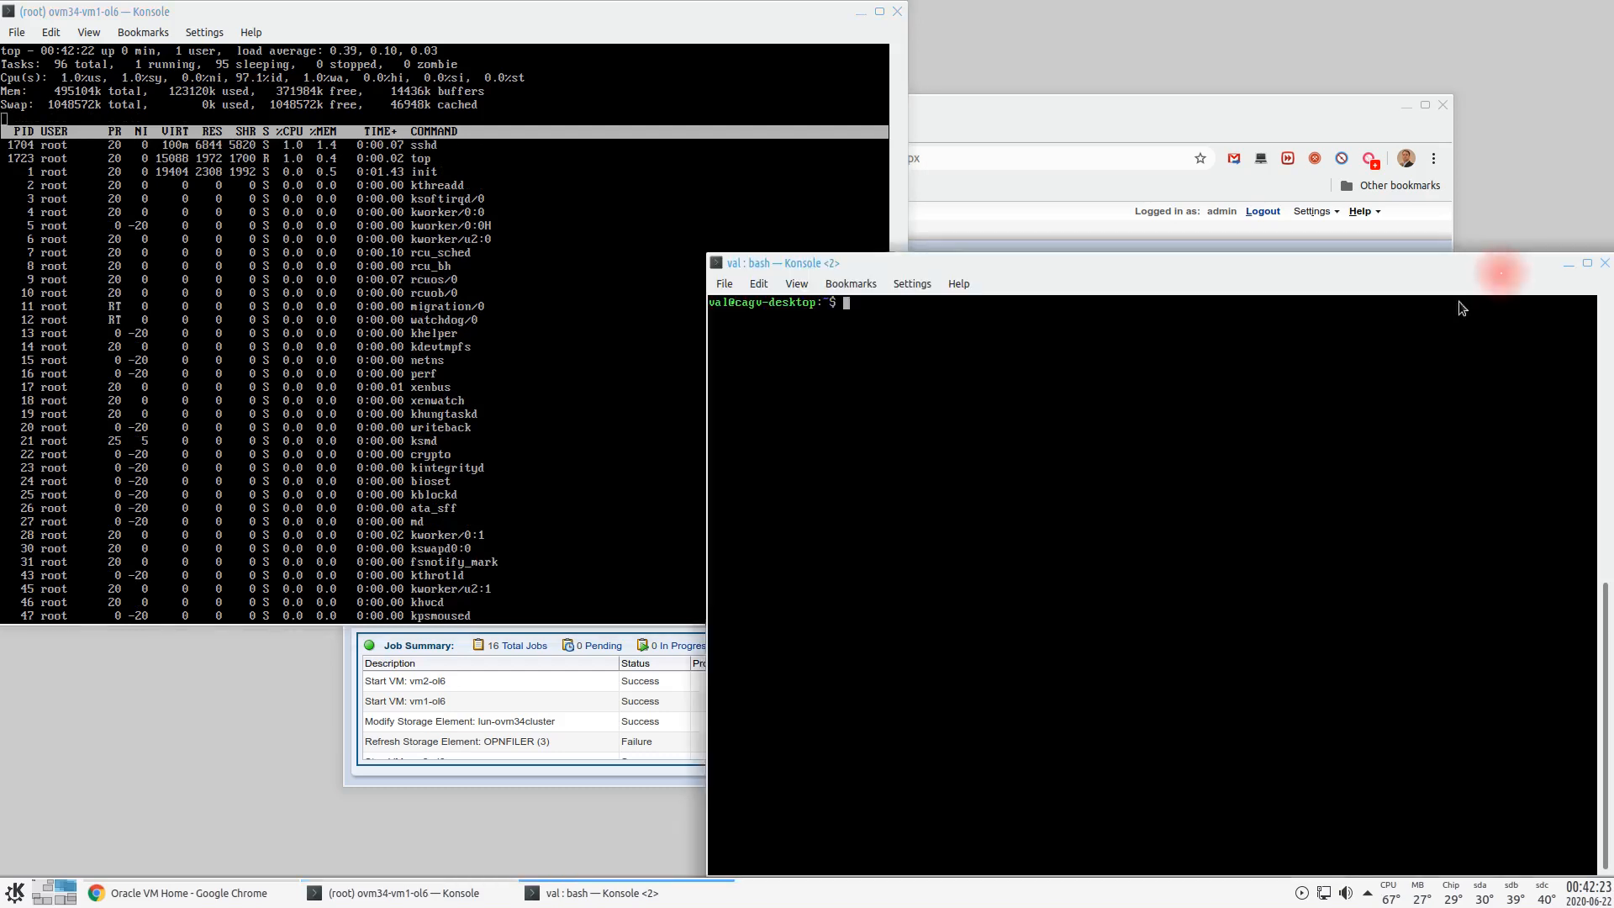
pyautogui.write('ssh -l root ovm34-vm2-ol6')
pyautogui.press('Return')
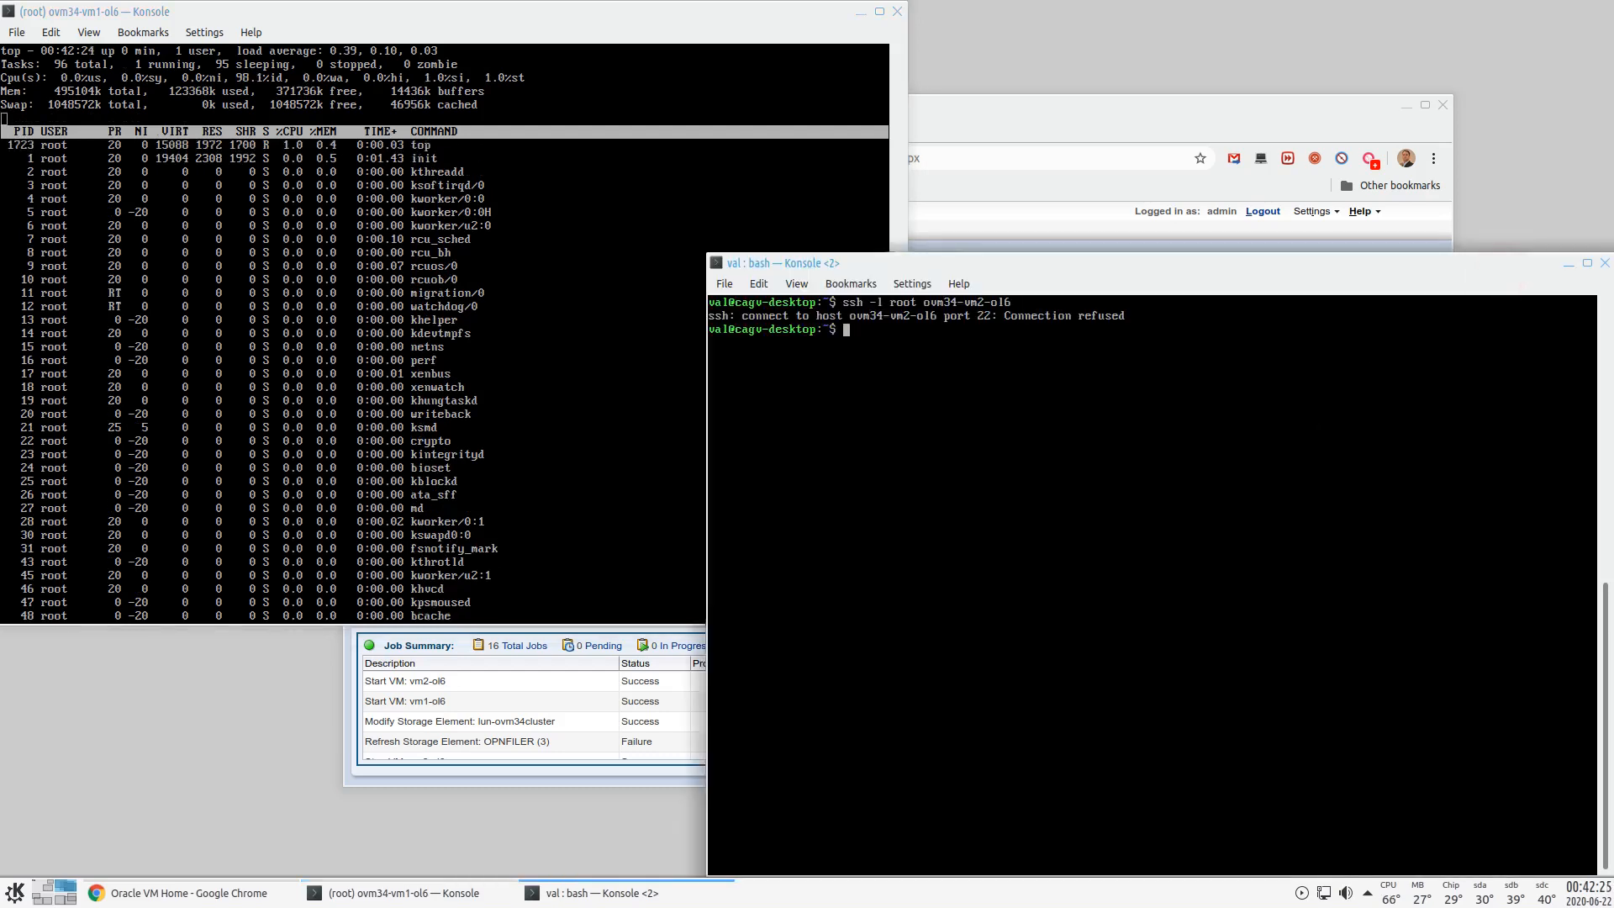
pyautogui.press('Up')
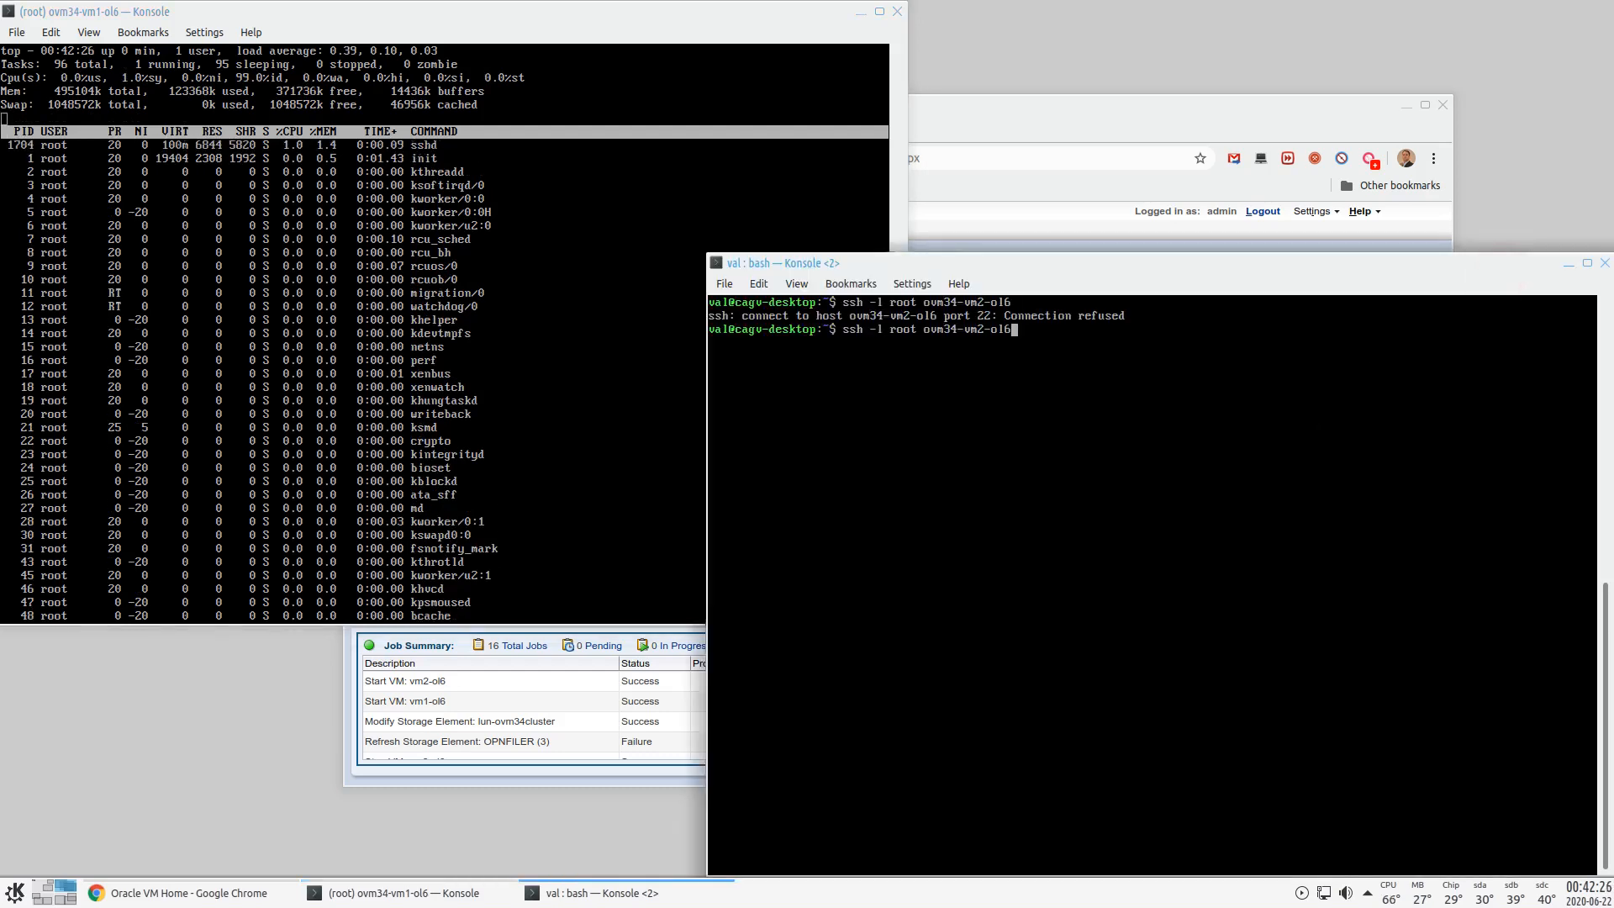
pyautogui.press('Return')
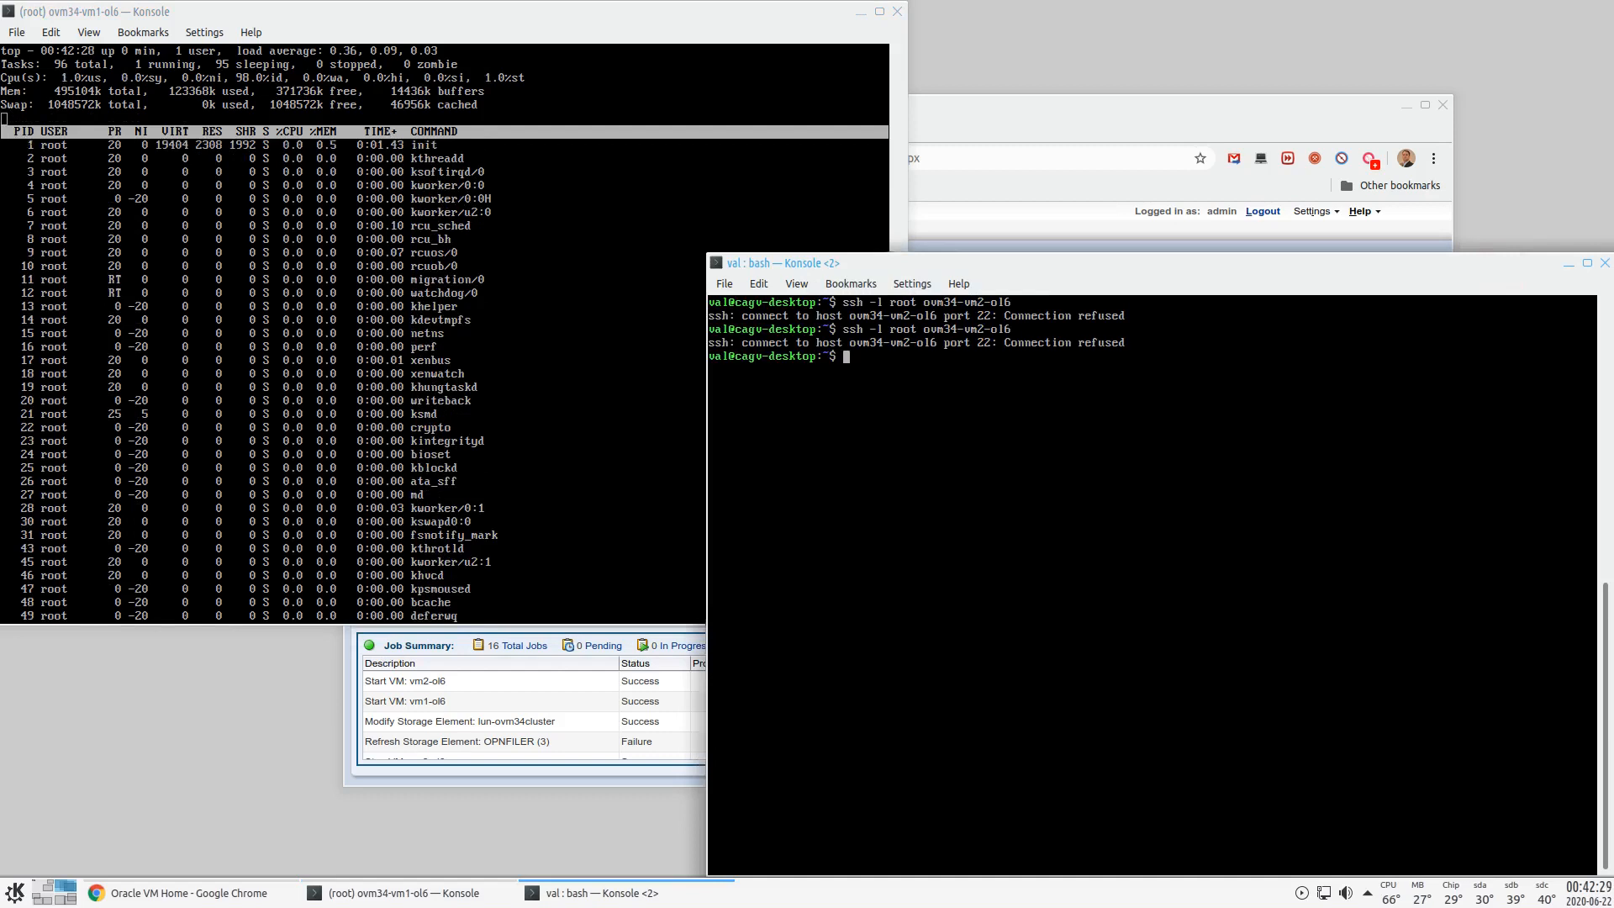
pyautogui.press('Up')
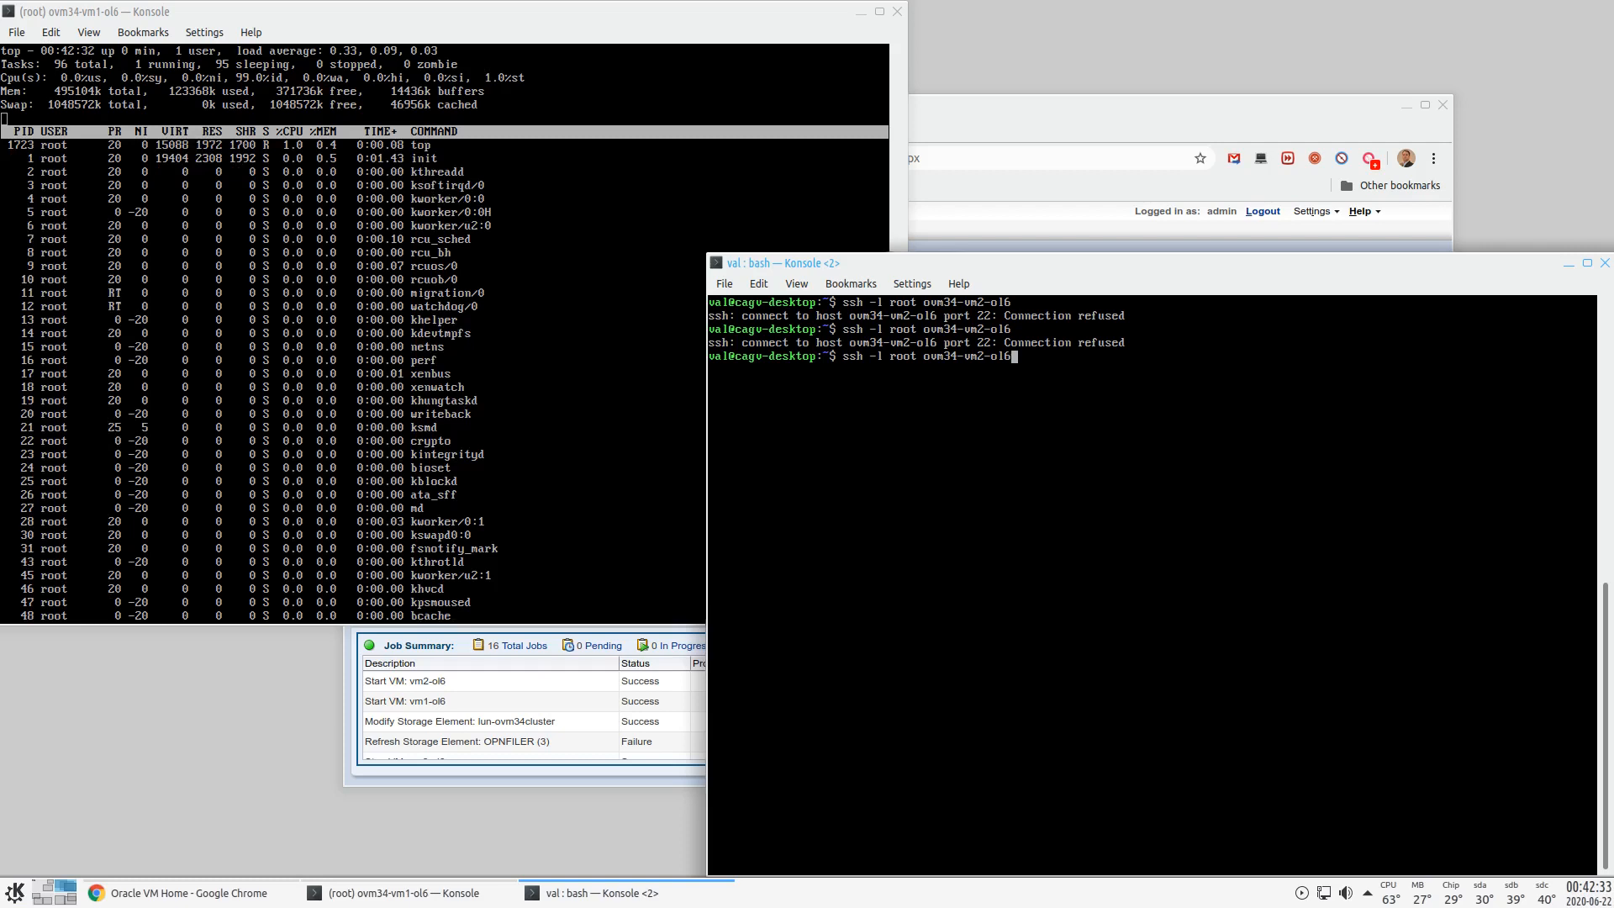
pyautogui.press('Return')
pyautogui.press('Return')
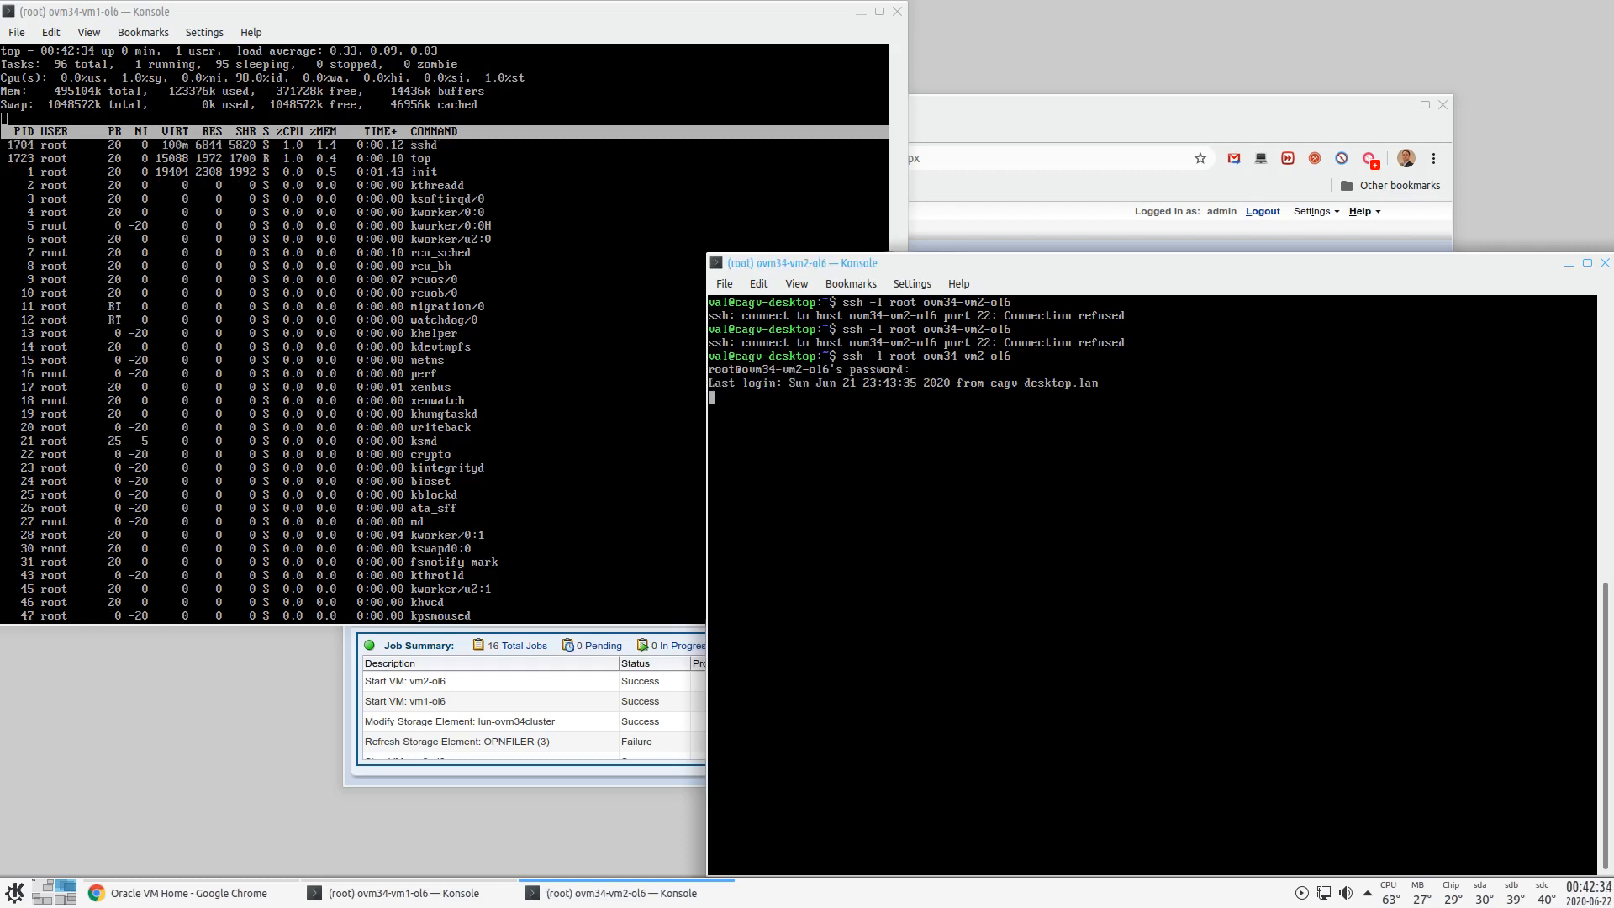
pyautogui.write('top')
pyautogui.press('Return')
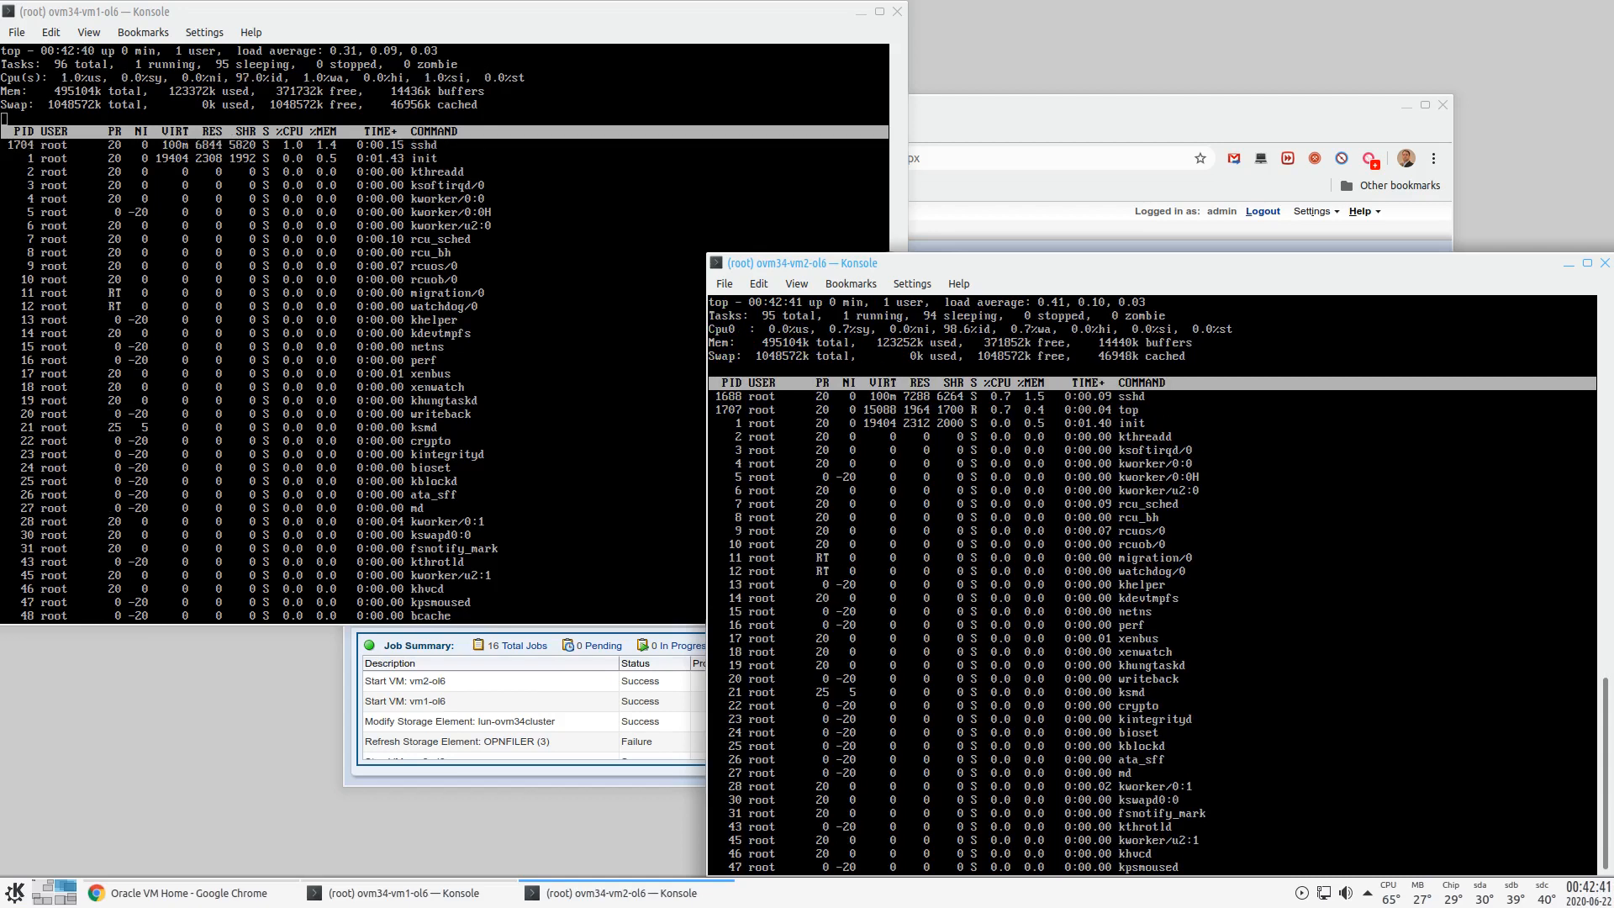
# - Confirm in Help > About that Oracle VM Manager is version 3.4.5.1919, then close it
pyautogui.click(1121, 120)
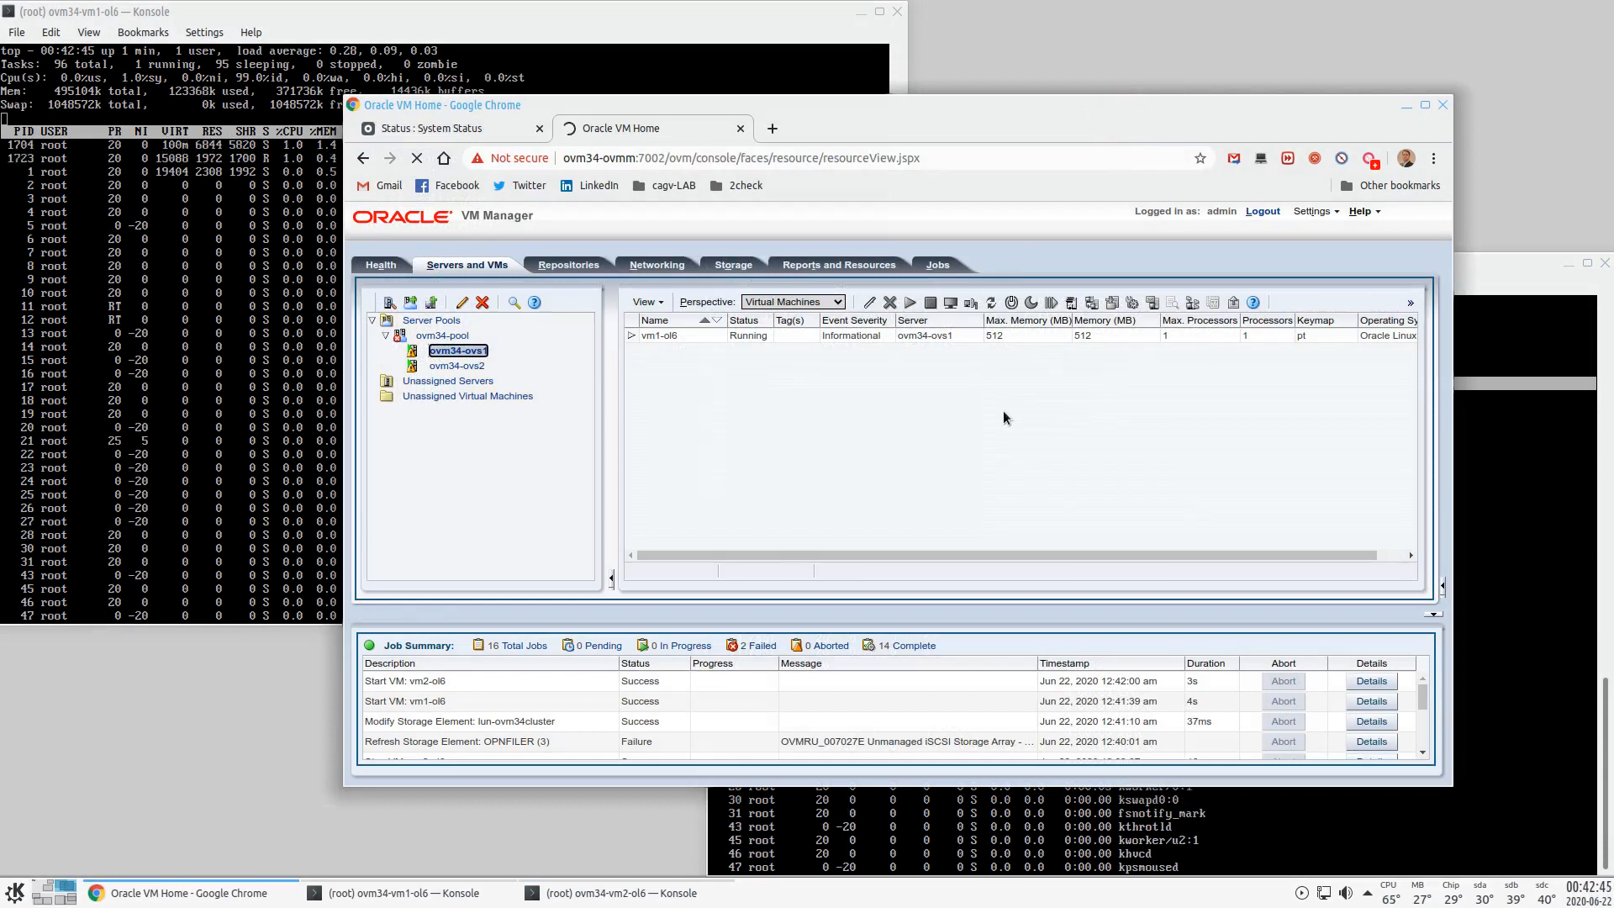
pyautogui.click(1360, 211)
pyautogui.click(1337, 282)
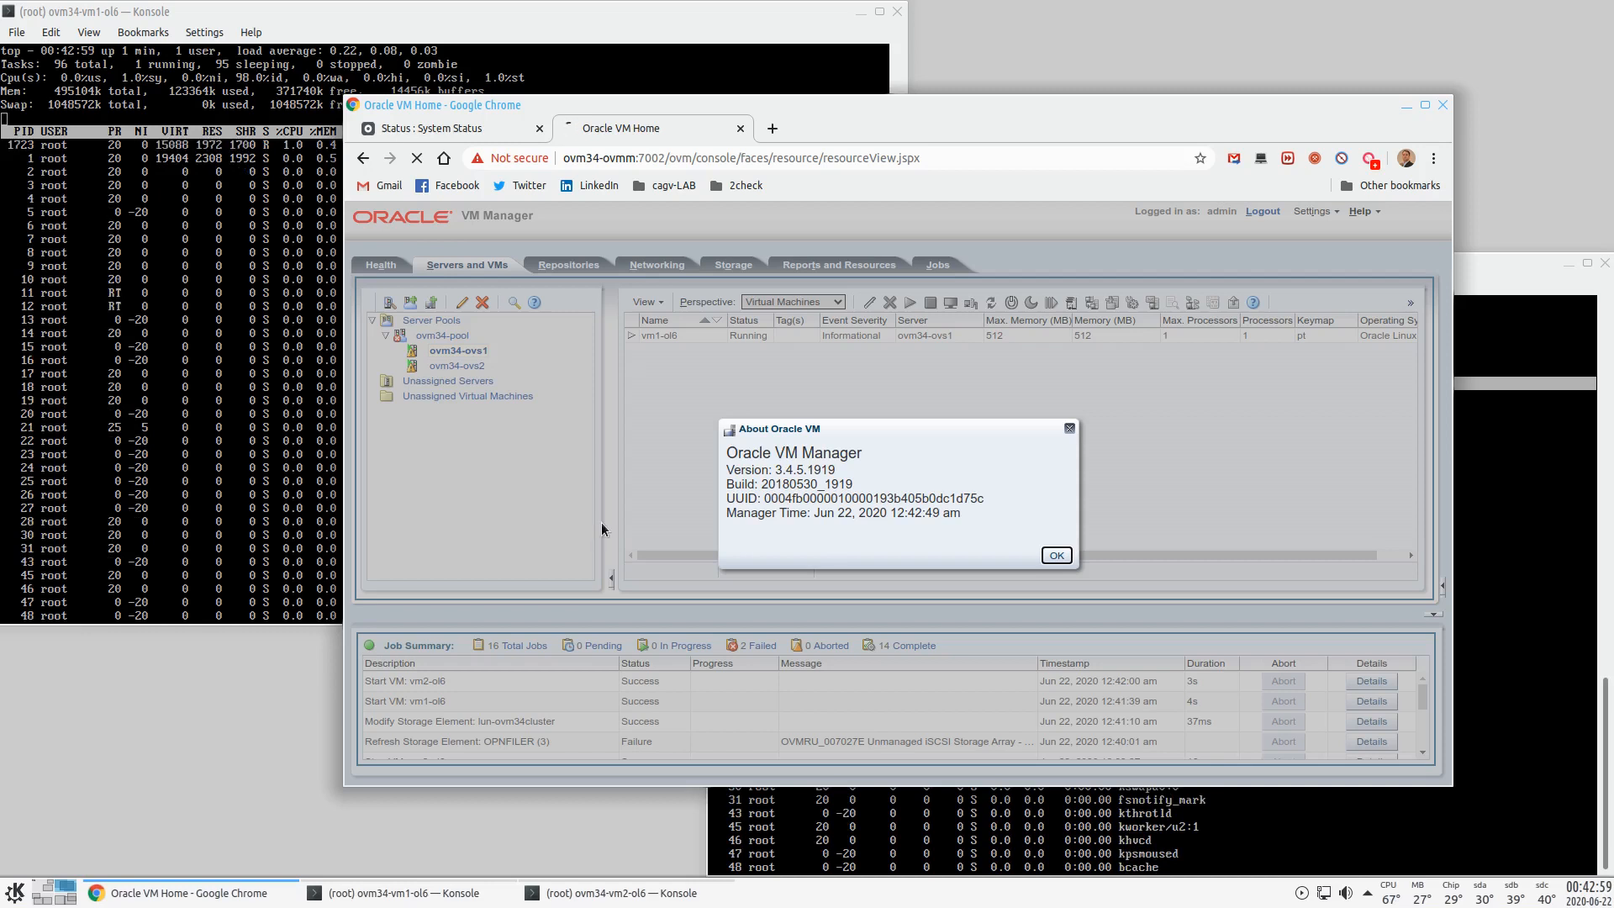
pyautogui.click(1057, 555)
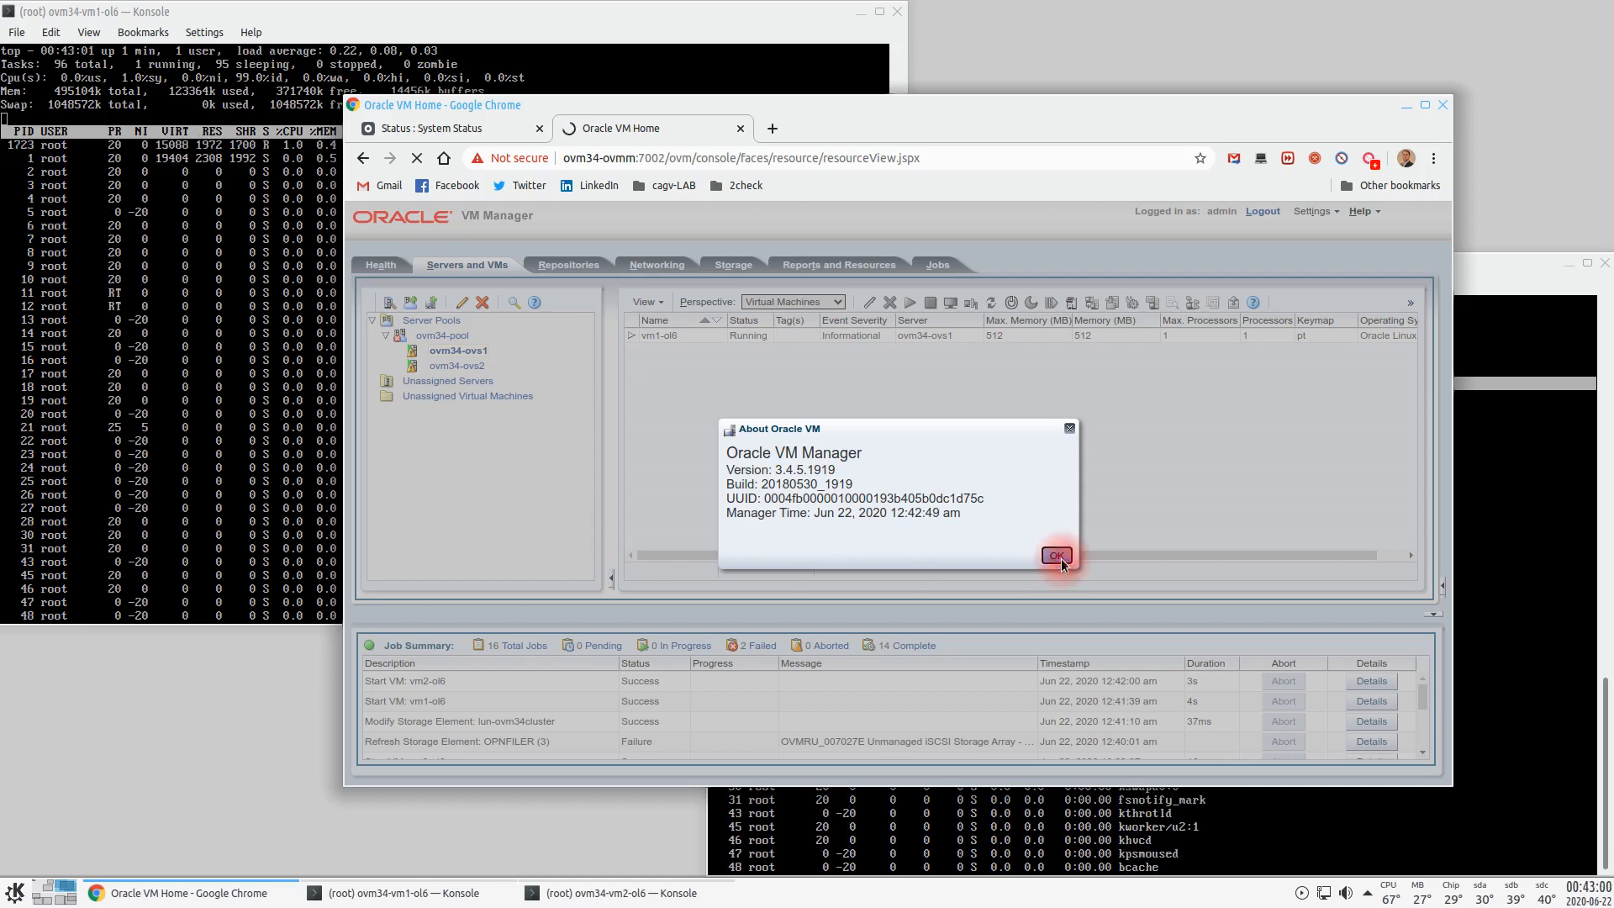